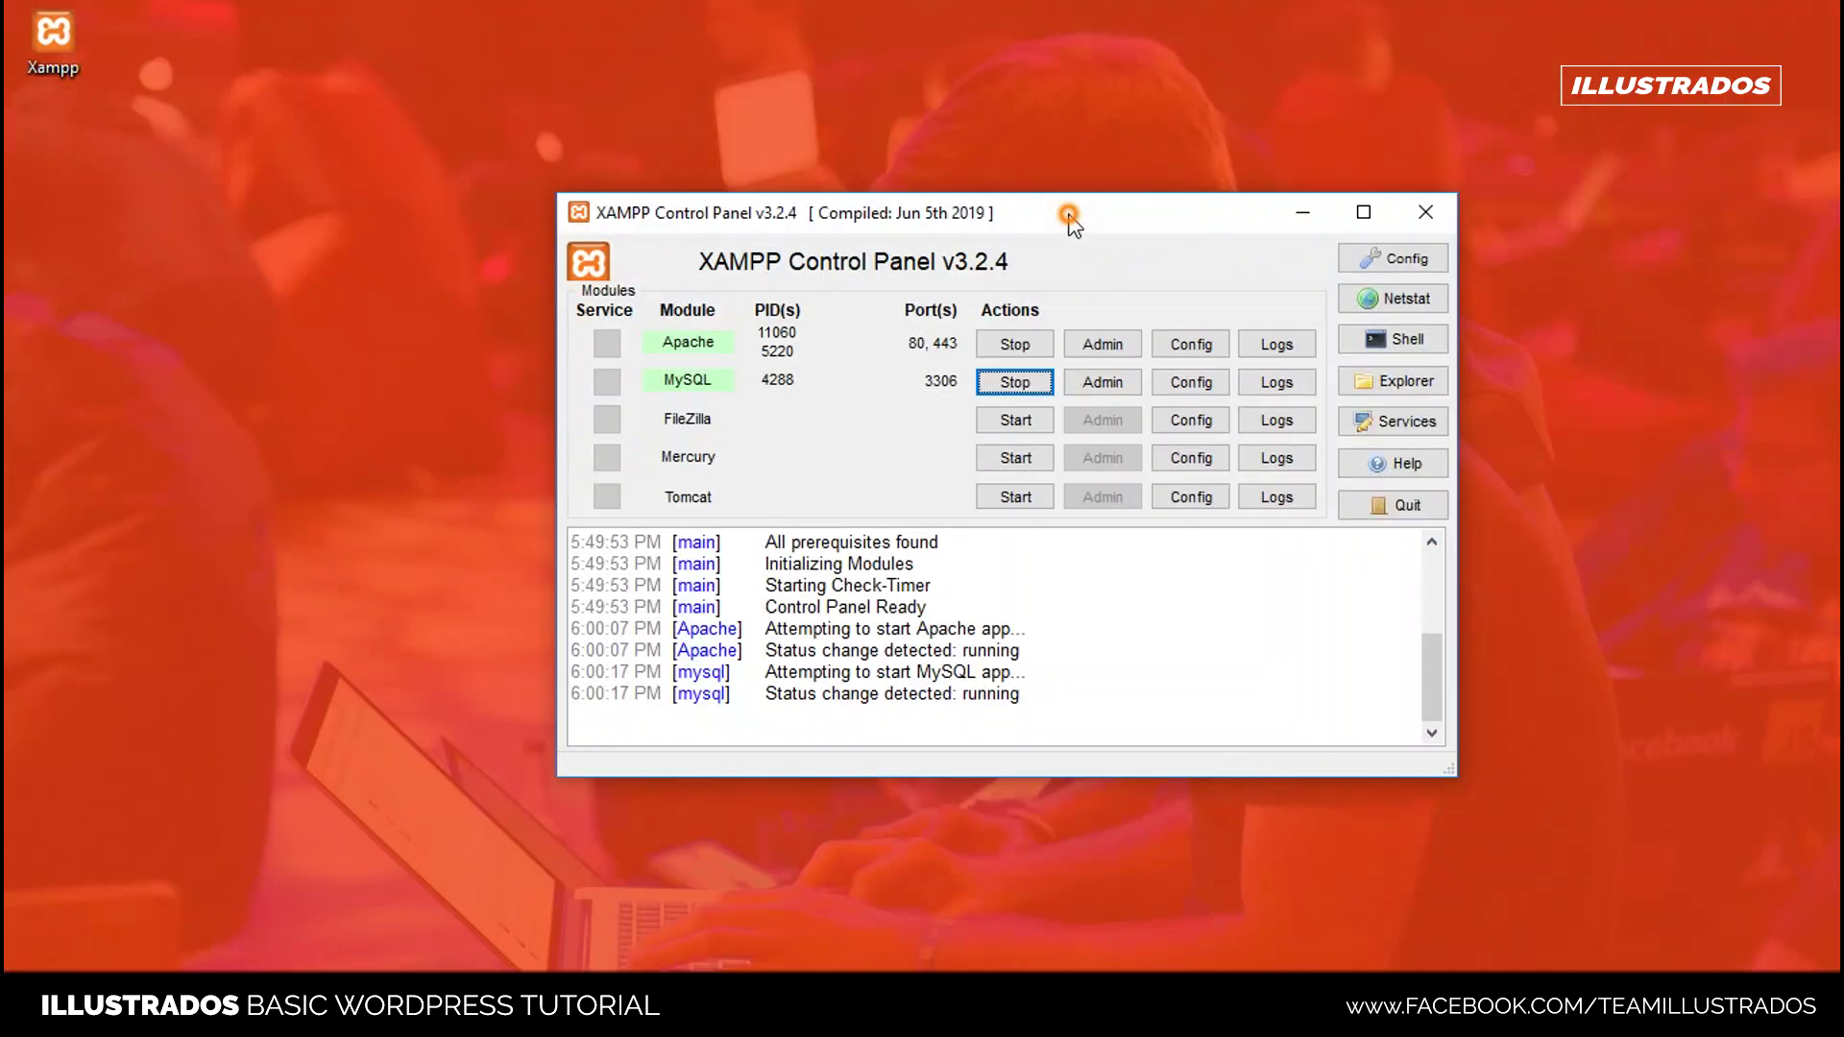
- Reposition the XAMPP Control Panel window, with Apache and MySQL running
{"action": "left_click_drag", "start_coordinate": [1061, 214], "coordinate": [1037, 163]}
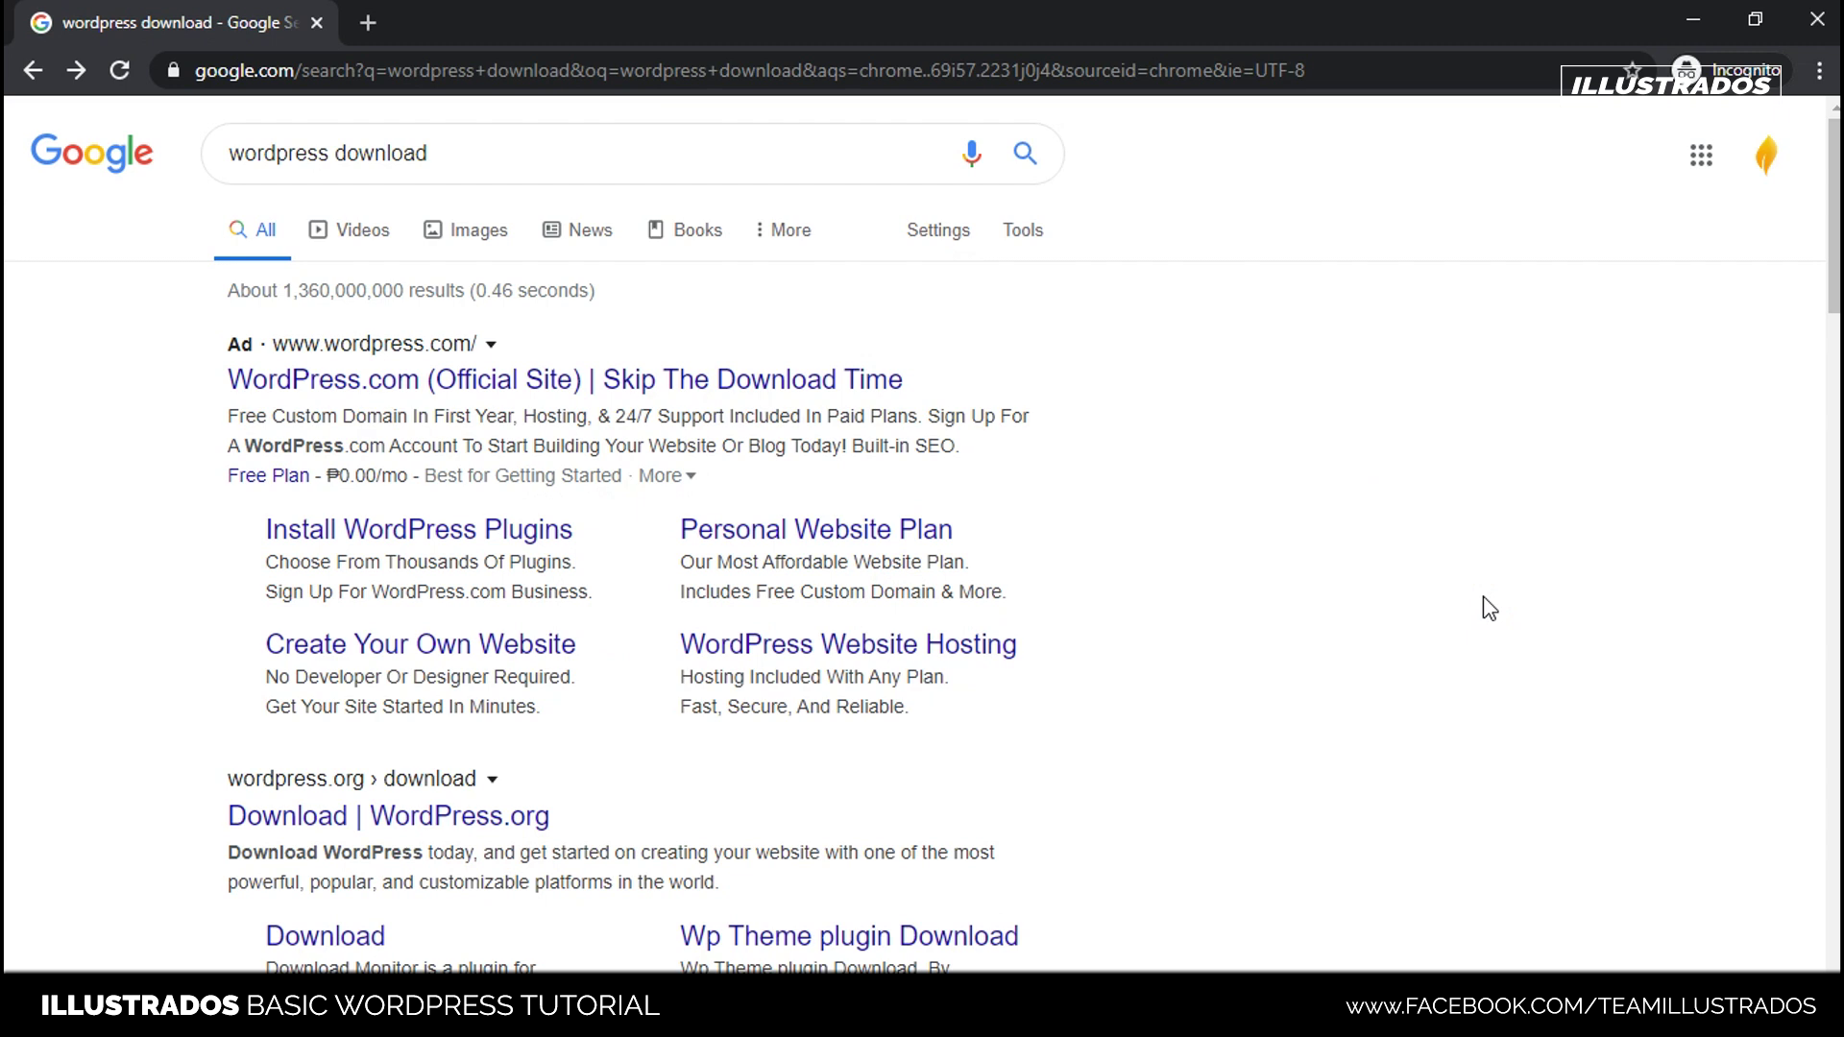
- Open the Download | WordPress.org result from the 'wordpress download' search
{"action": "left_click", "coordinate": [430, 153]}
{"action": "left_click", "coordinate": [434, 152]}
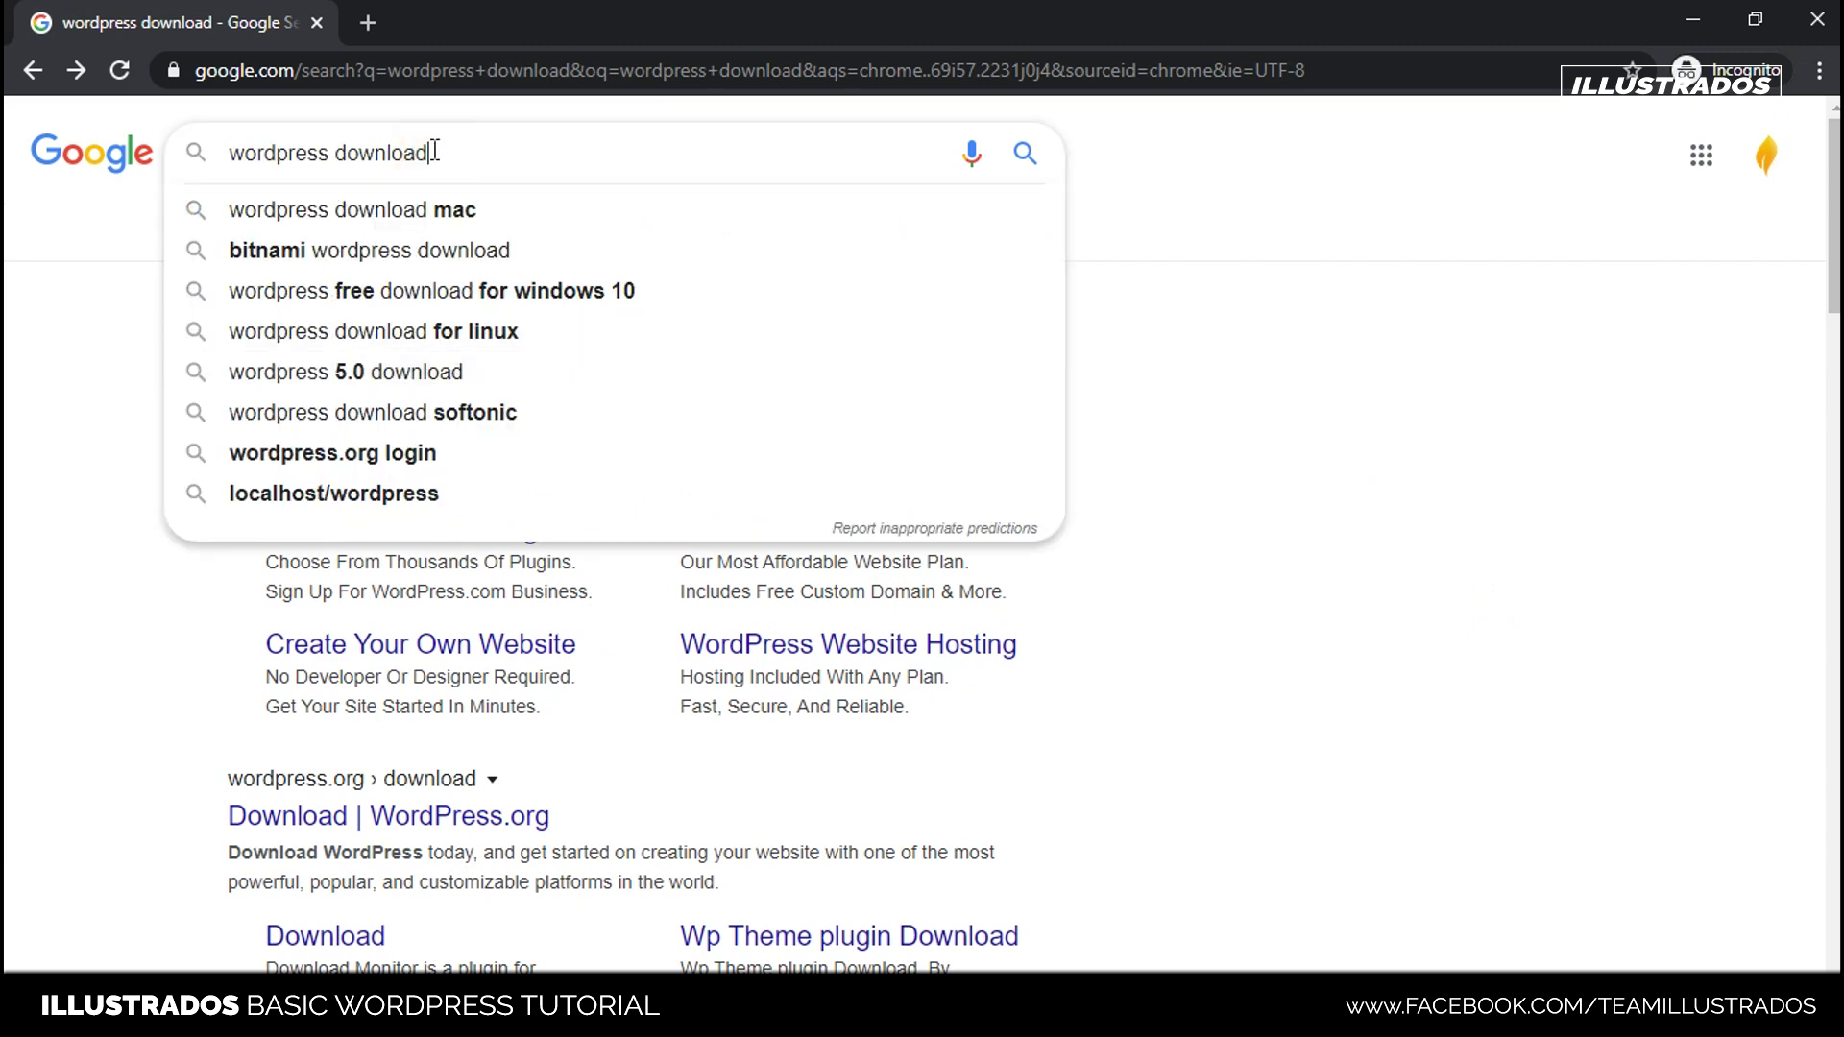
{"action": "left_click", "coordinate": [1300, 456]}
{"action": "scroll", "coordinate": [480, 288], "scroll_direction": "down", "scroll_amount": 5}
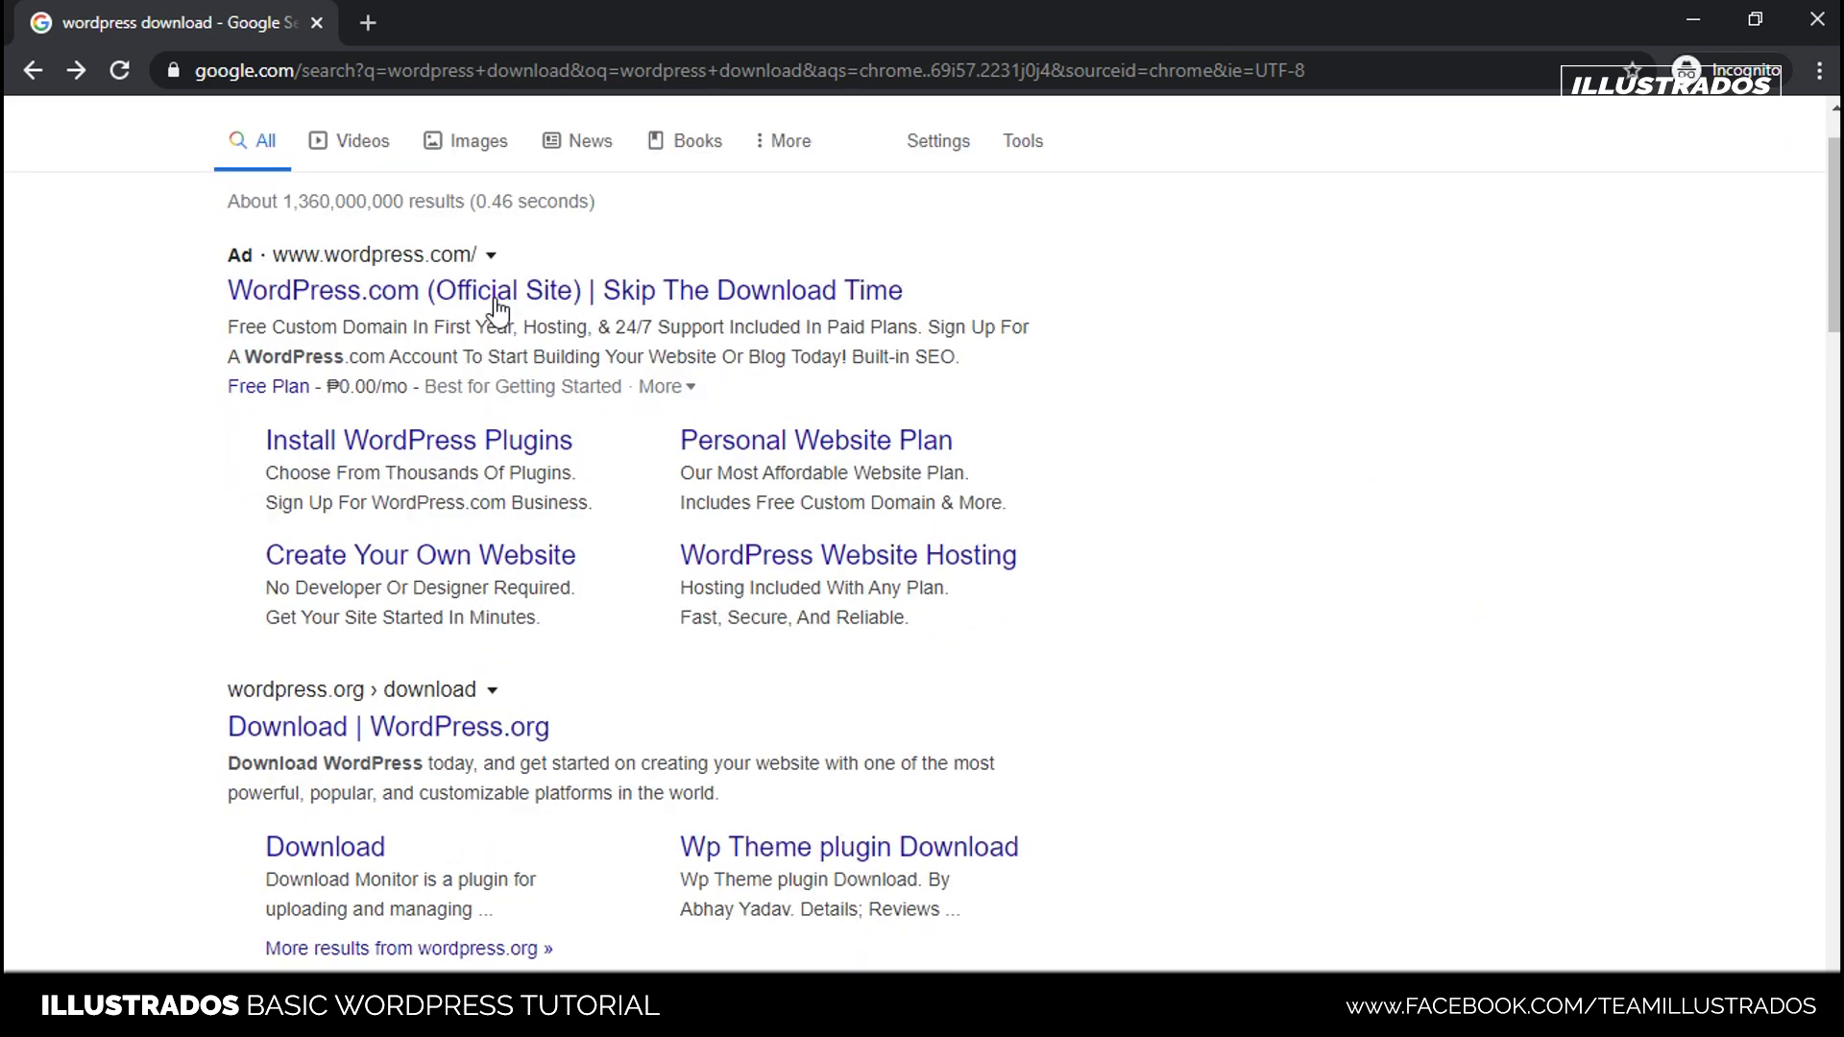
{"action": "scroll", "coordinate": [522, 326], "scroll_direction": "up", "scroll_amount": 5}
{"action": "scroll", "coordinate": [566, 349], "scroll_direction": "down", "scroll_amount": 5}
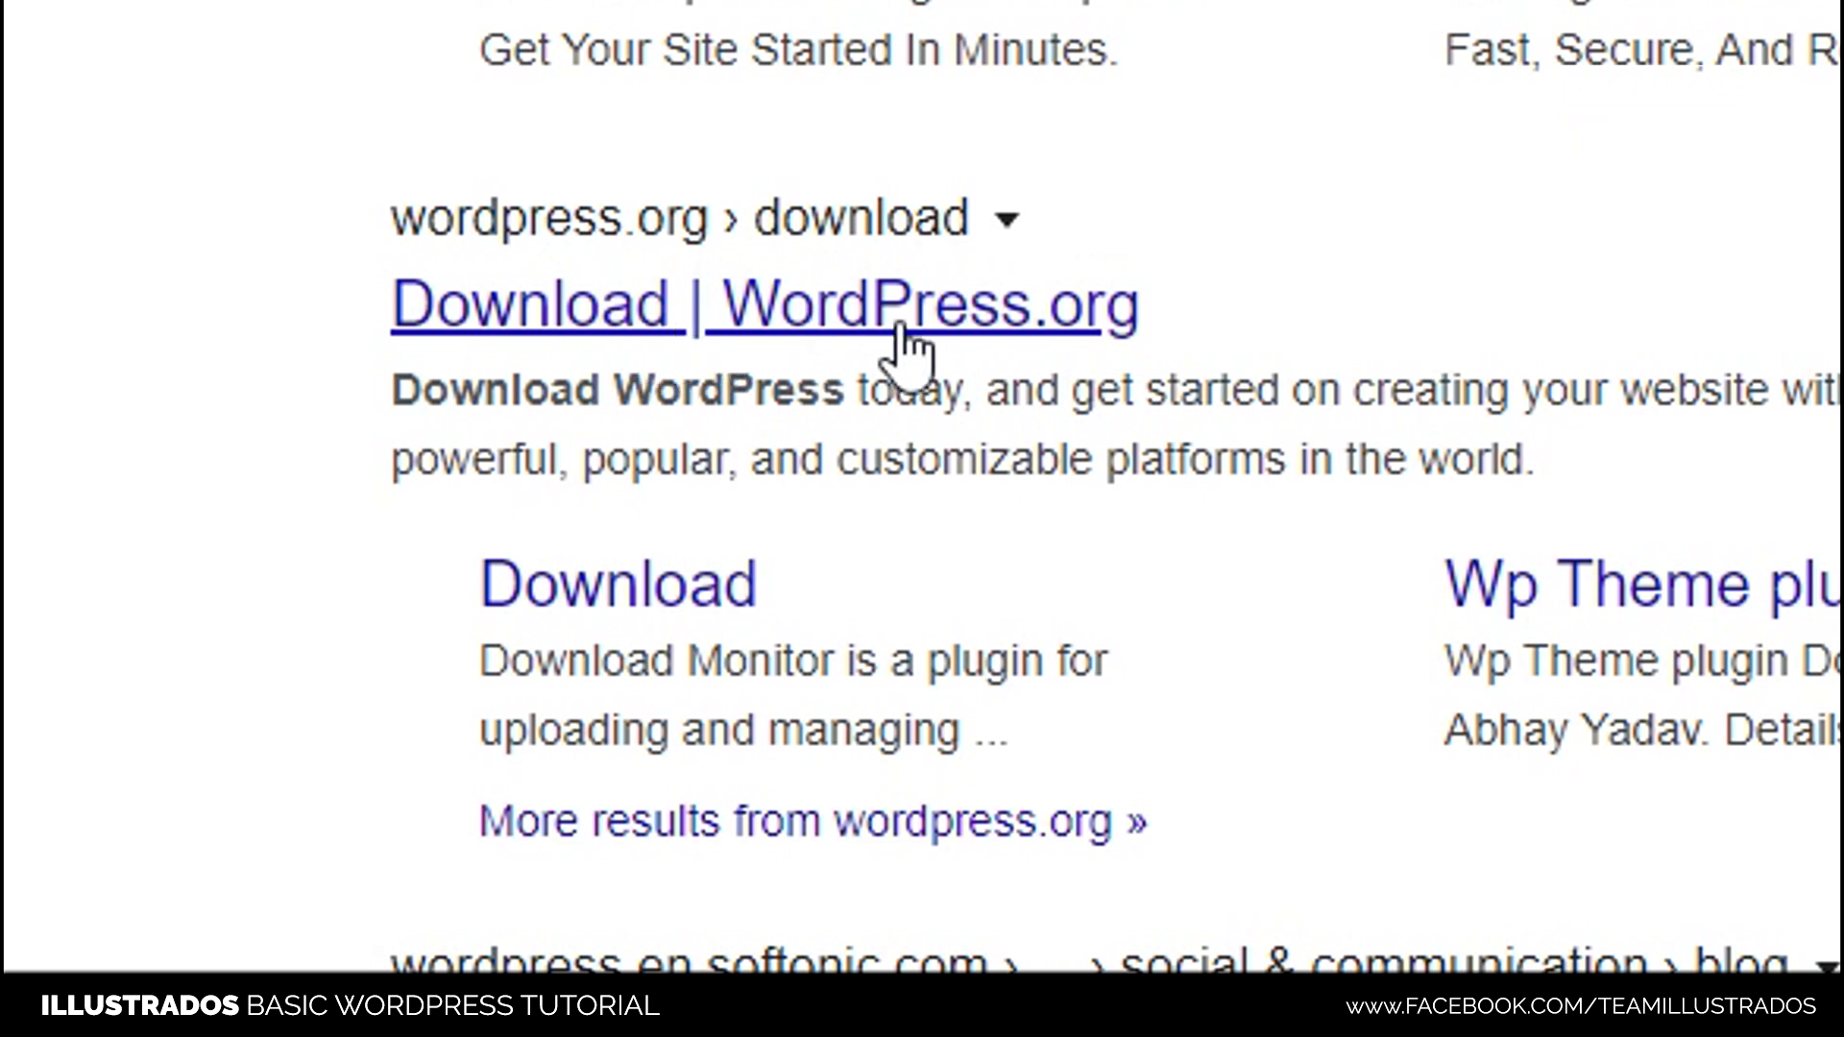
{"action": "left_click", "coordinate": [922, 348]}
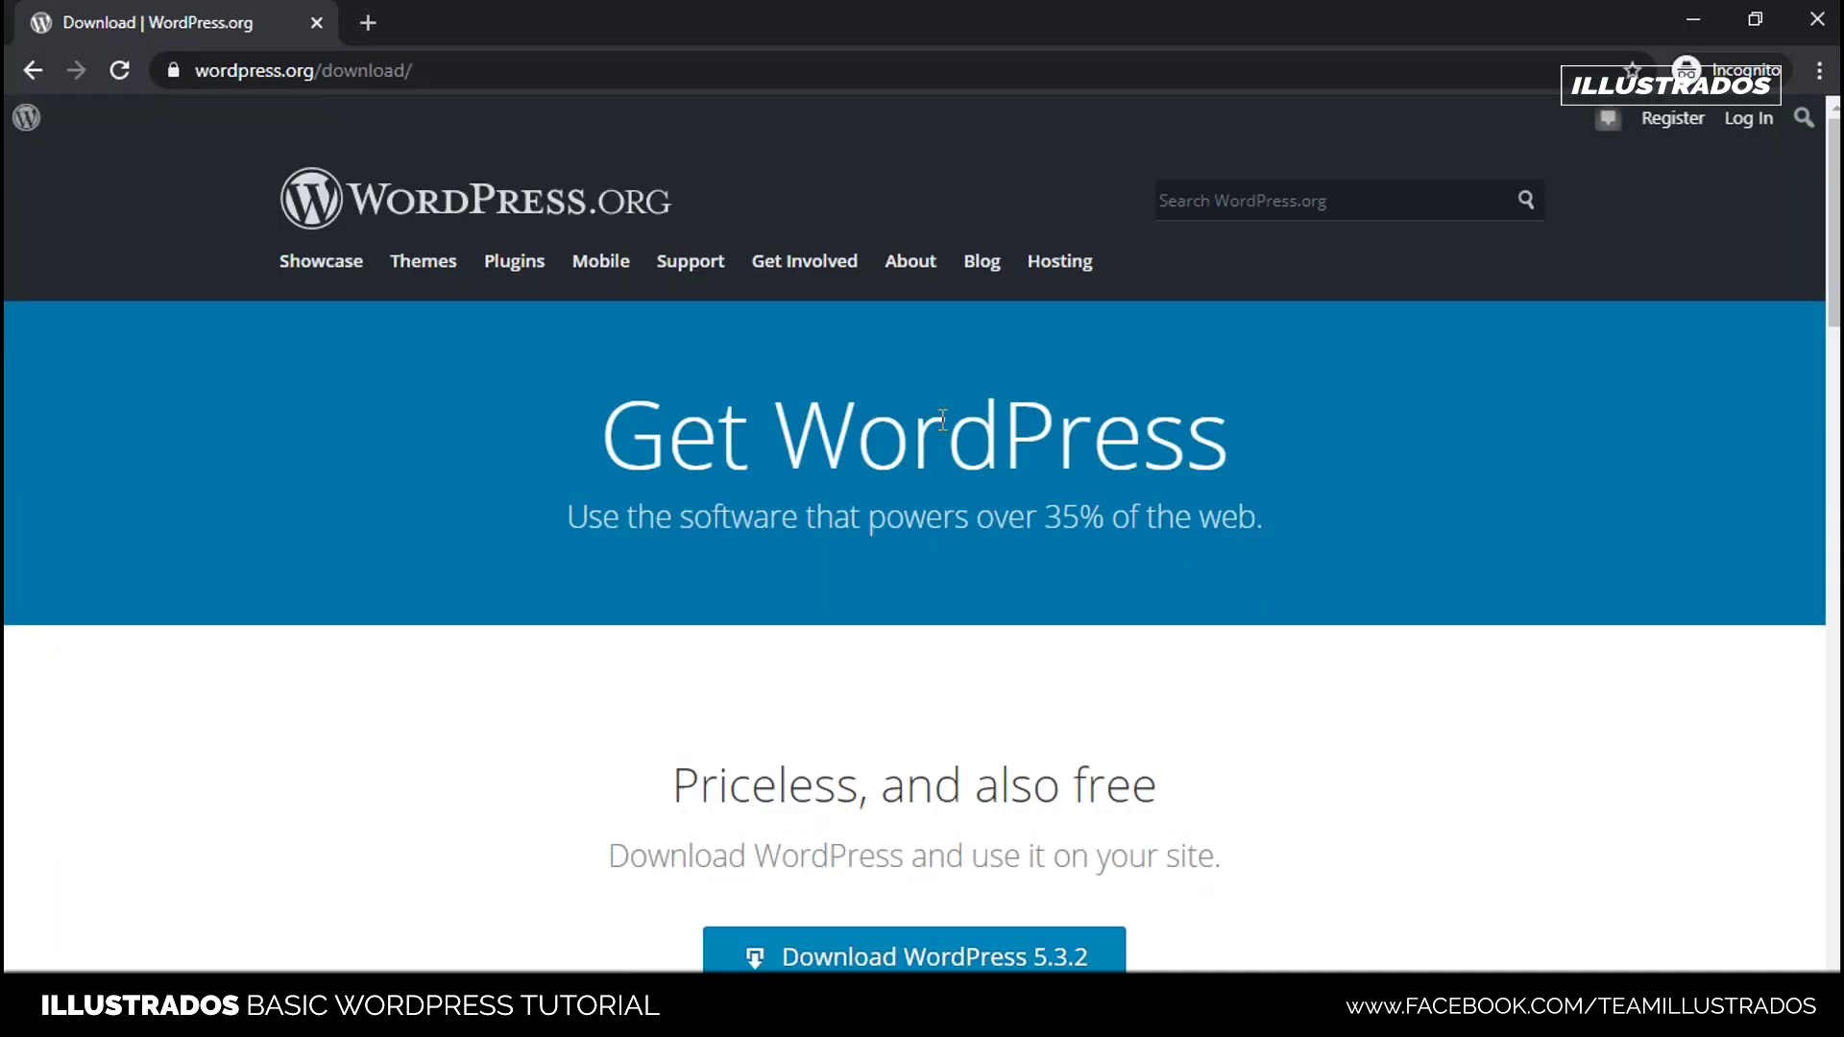
- Download the WordPress 5.3.2 zip, then select the xampp folder on drive C
{"action": "scroll", "coordinate": [1535, 510], "scroll_direction": "down", "scroll_amount": 4}
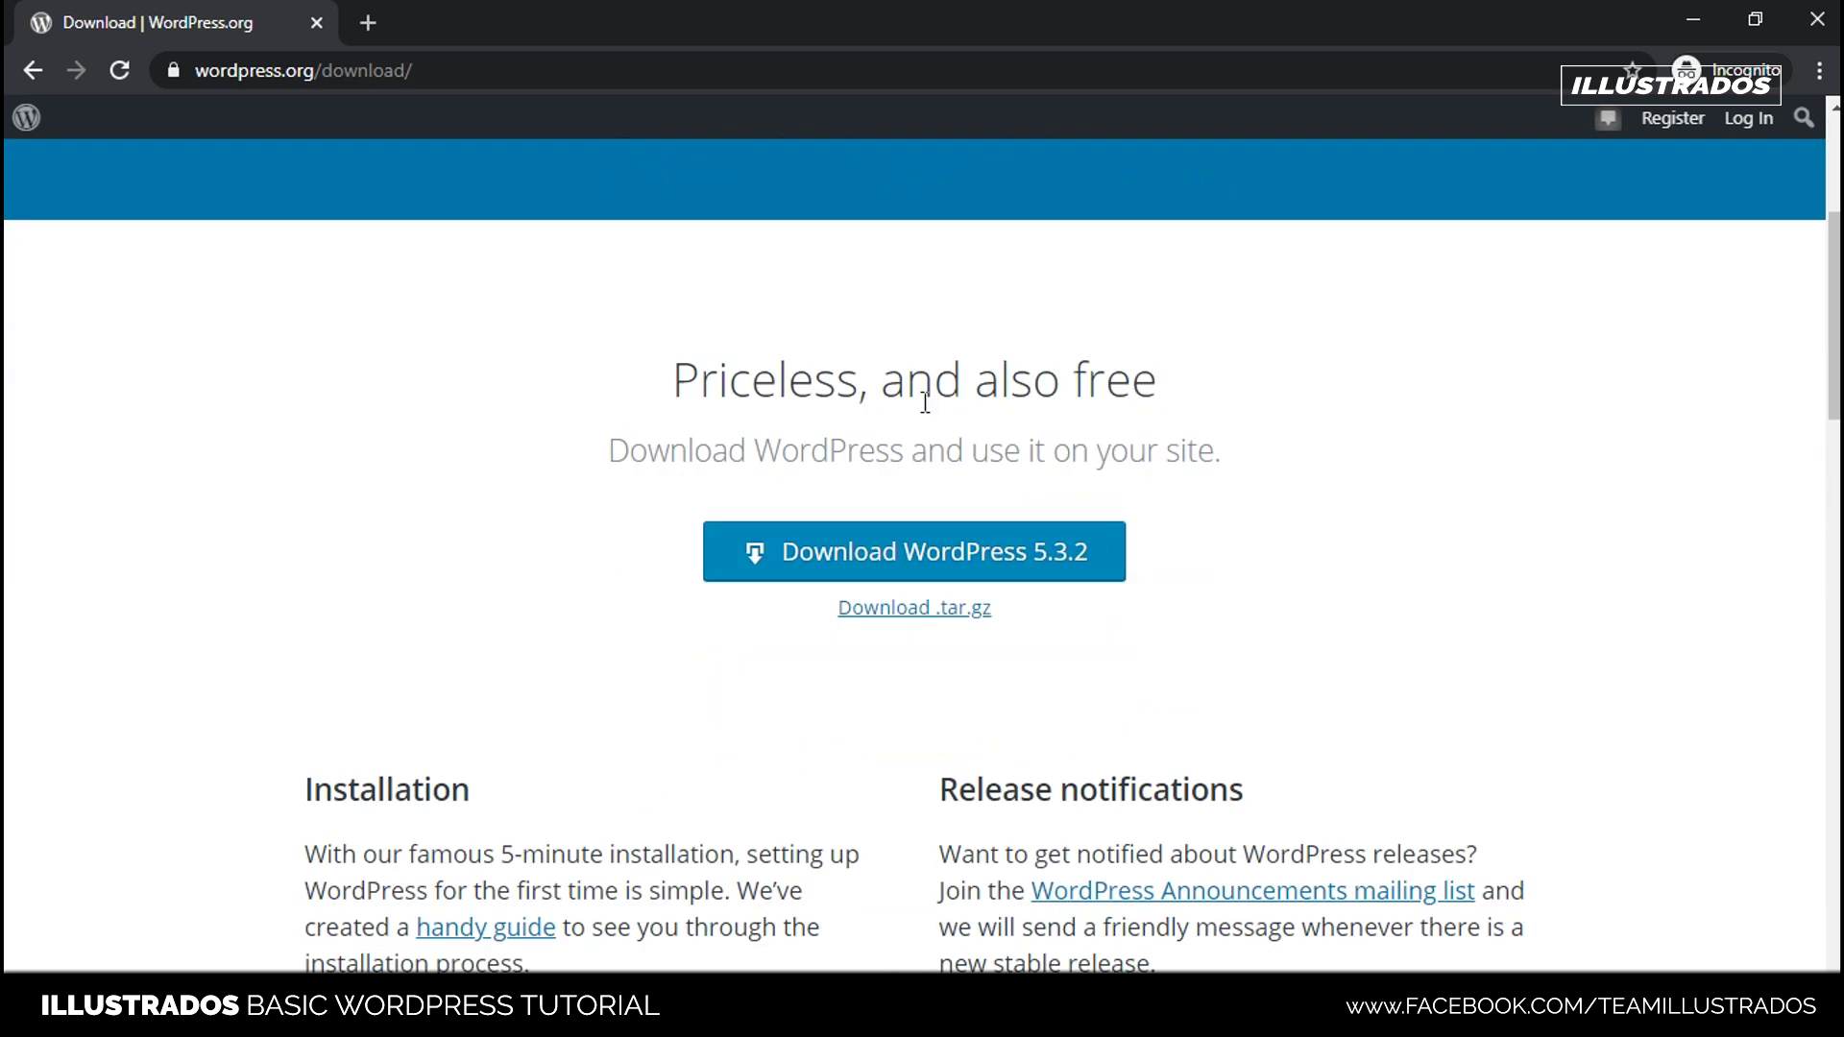
{"action": "left_click_drag", "start_coordinate": [924, 388], "coordinate": [642, 361]}
{"action": "left_click", "coordinate": [642, 361]}
{"action": "scroll", "coordinate": [1280, 588], "scroll_direction": "down", "scroll_amount": 3}
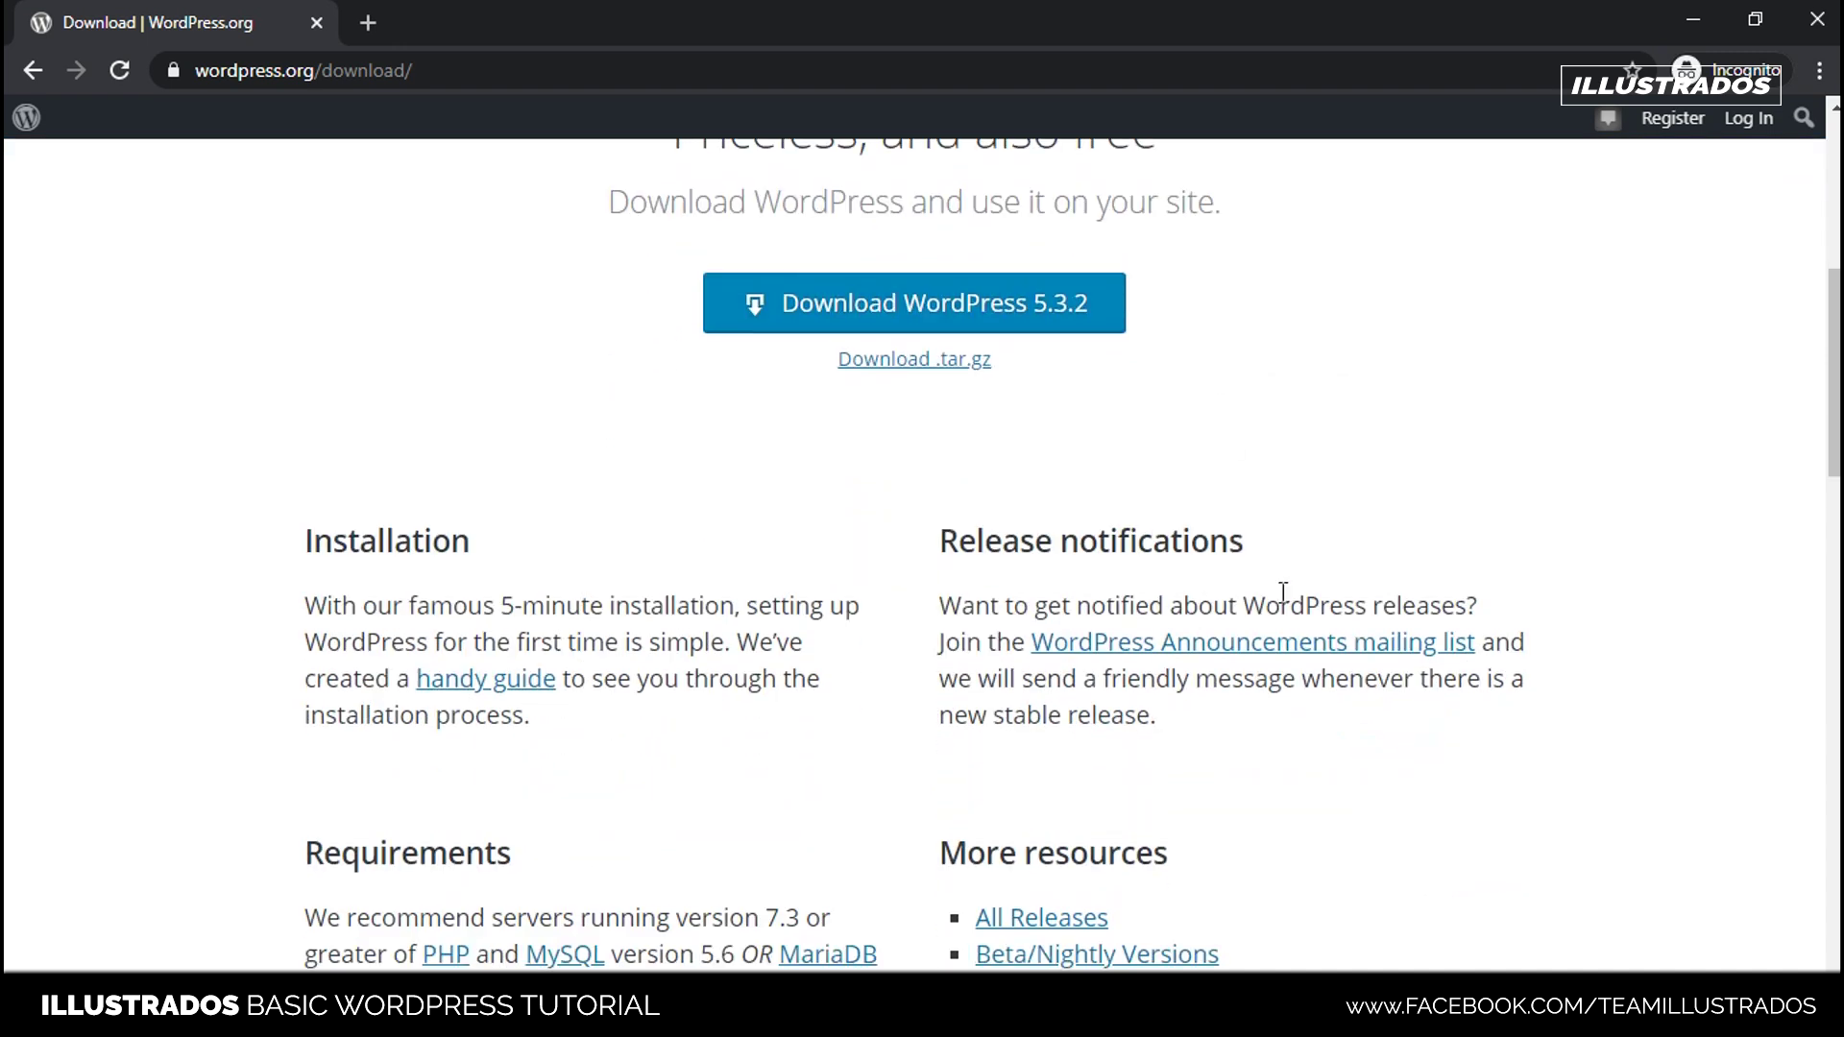
{"action": "scroll", "coordinate": [638, 638], "scroll_direction": "up", "scroll_amount": 3}
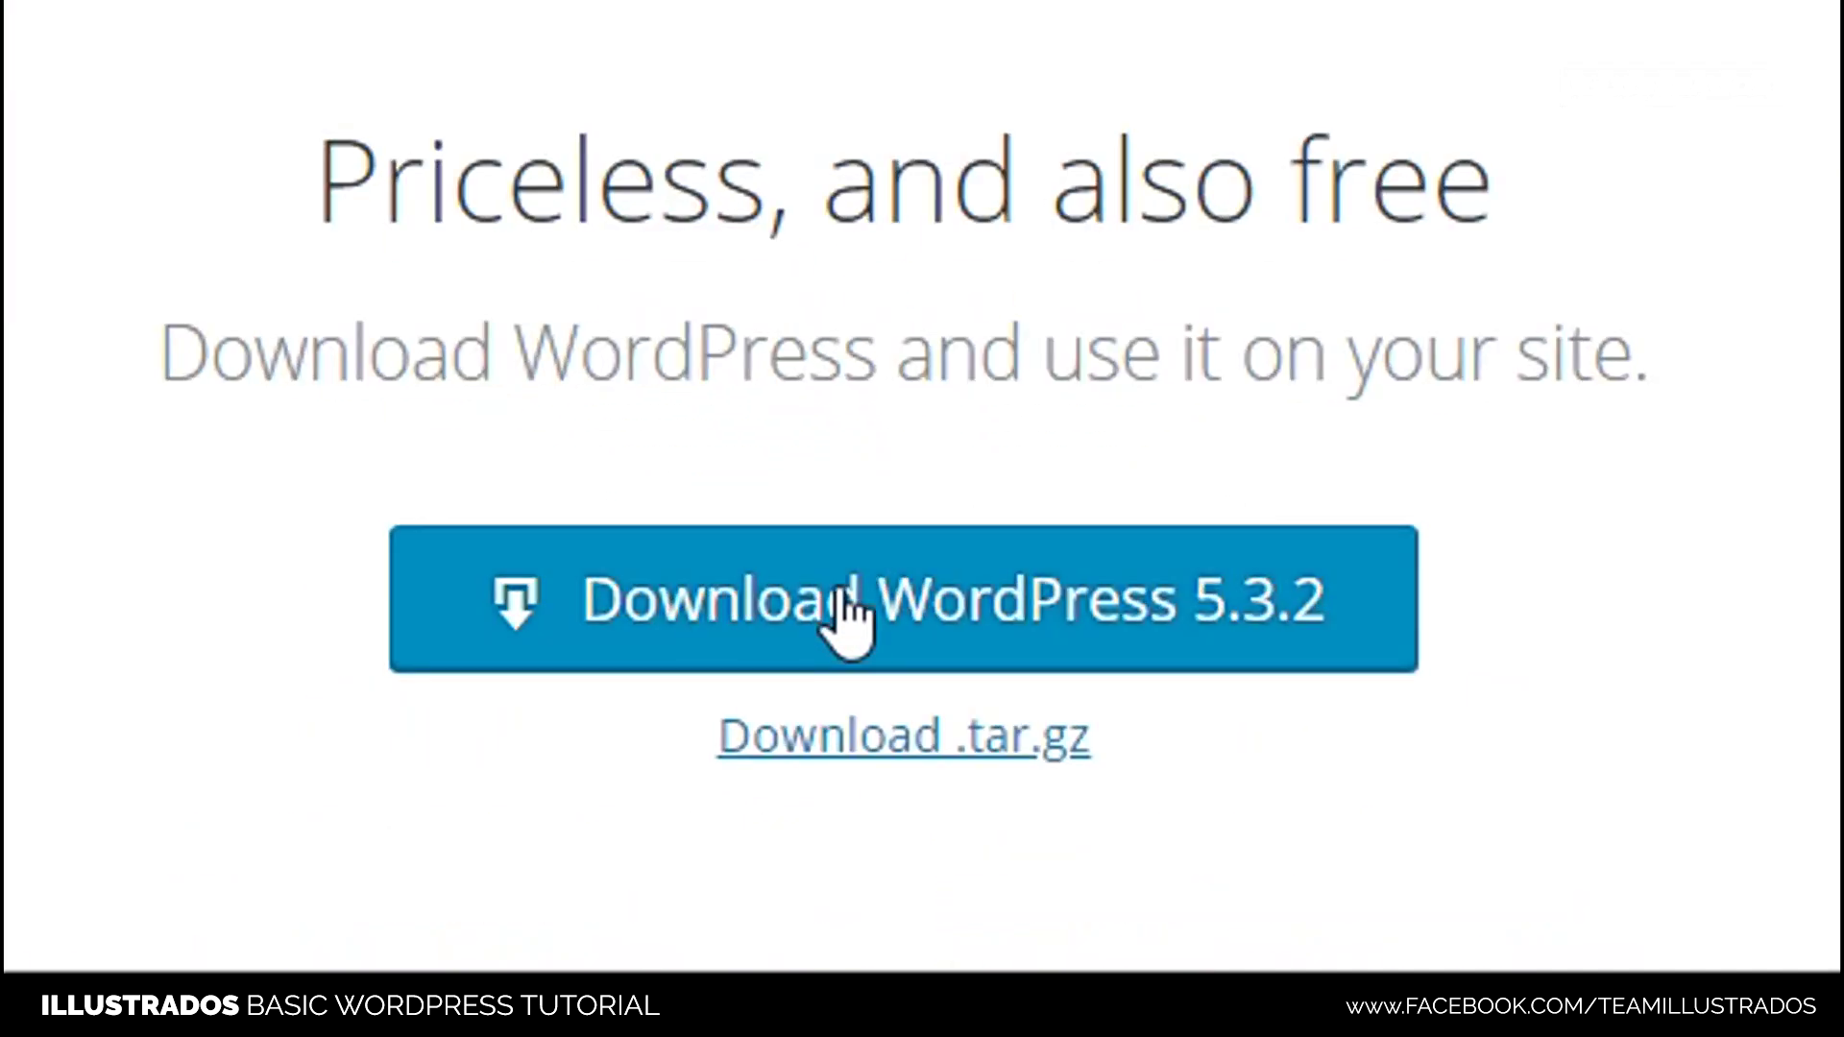
{"action": "left_click", "coordinate": [1034, 607]}
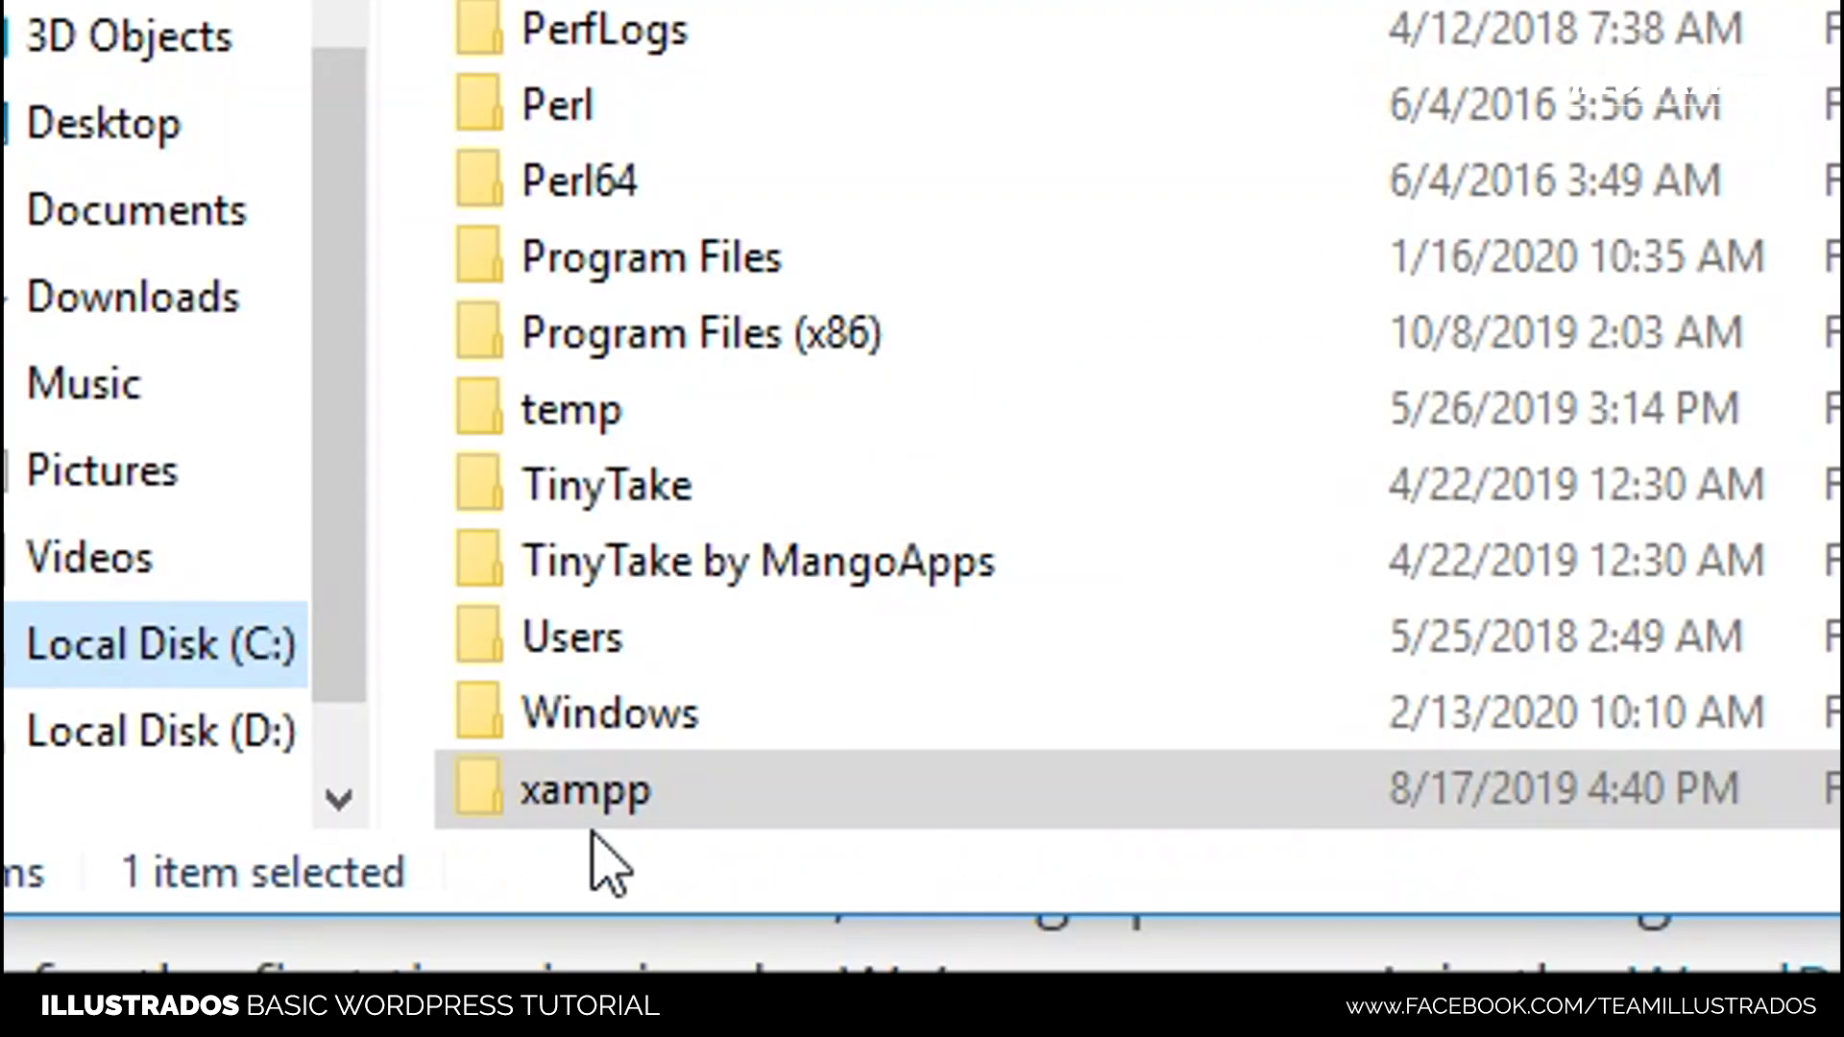
{"action": "left_click", "coordinate": [649, 805]}
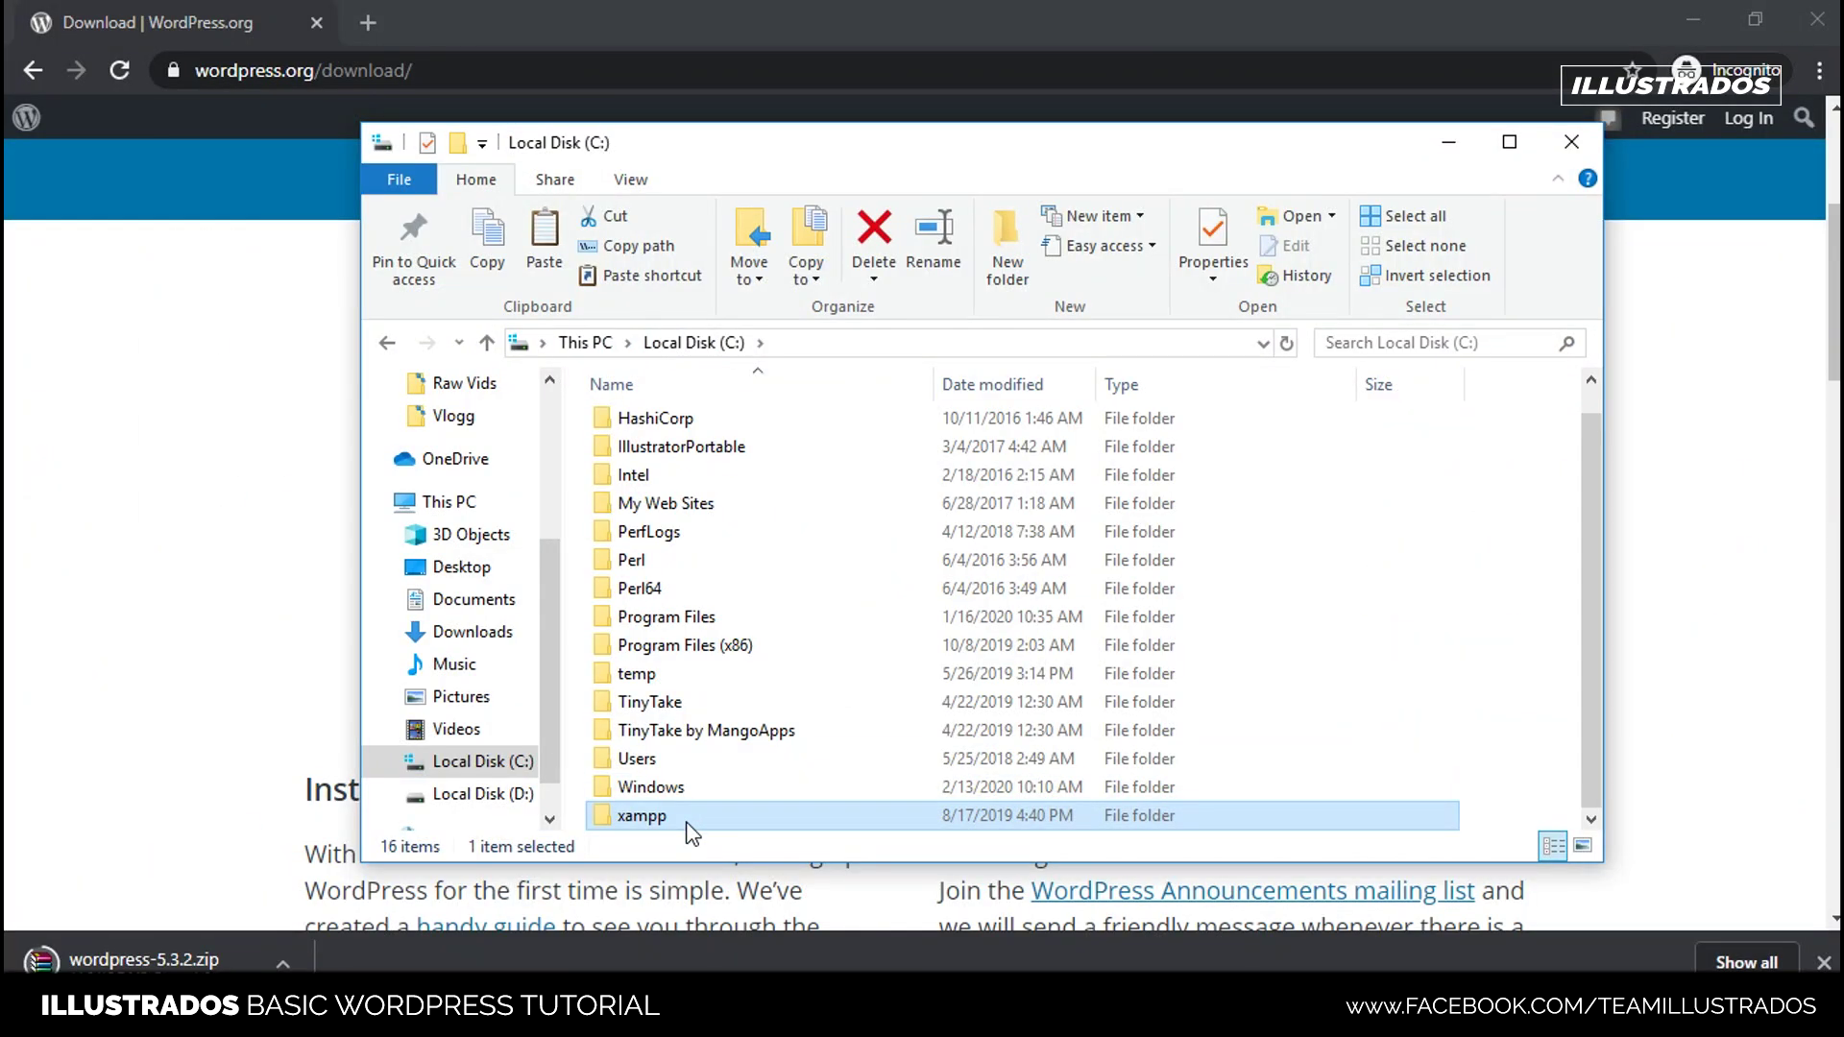
- Navigate into C:\xampp\htdocs in File Explorer
{"action": "double_click", "coordinate": [685, 819]}
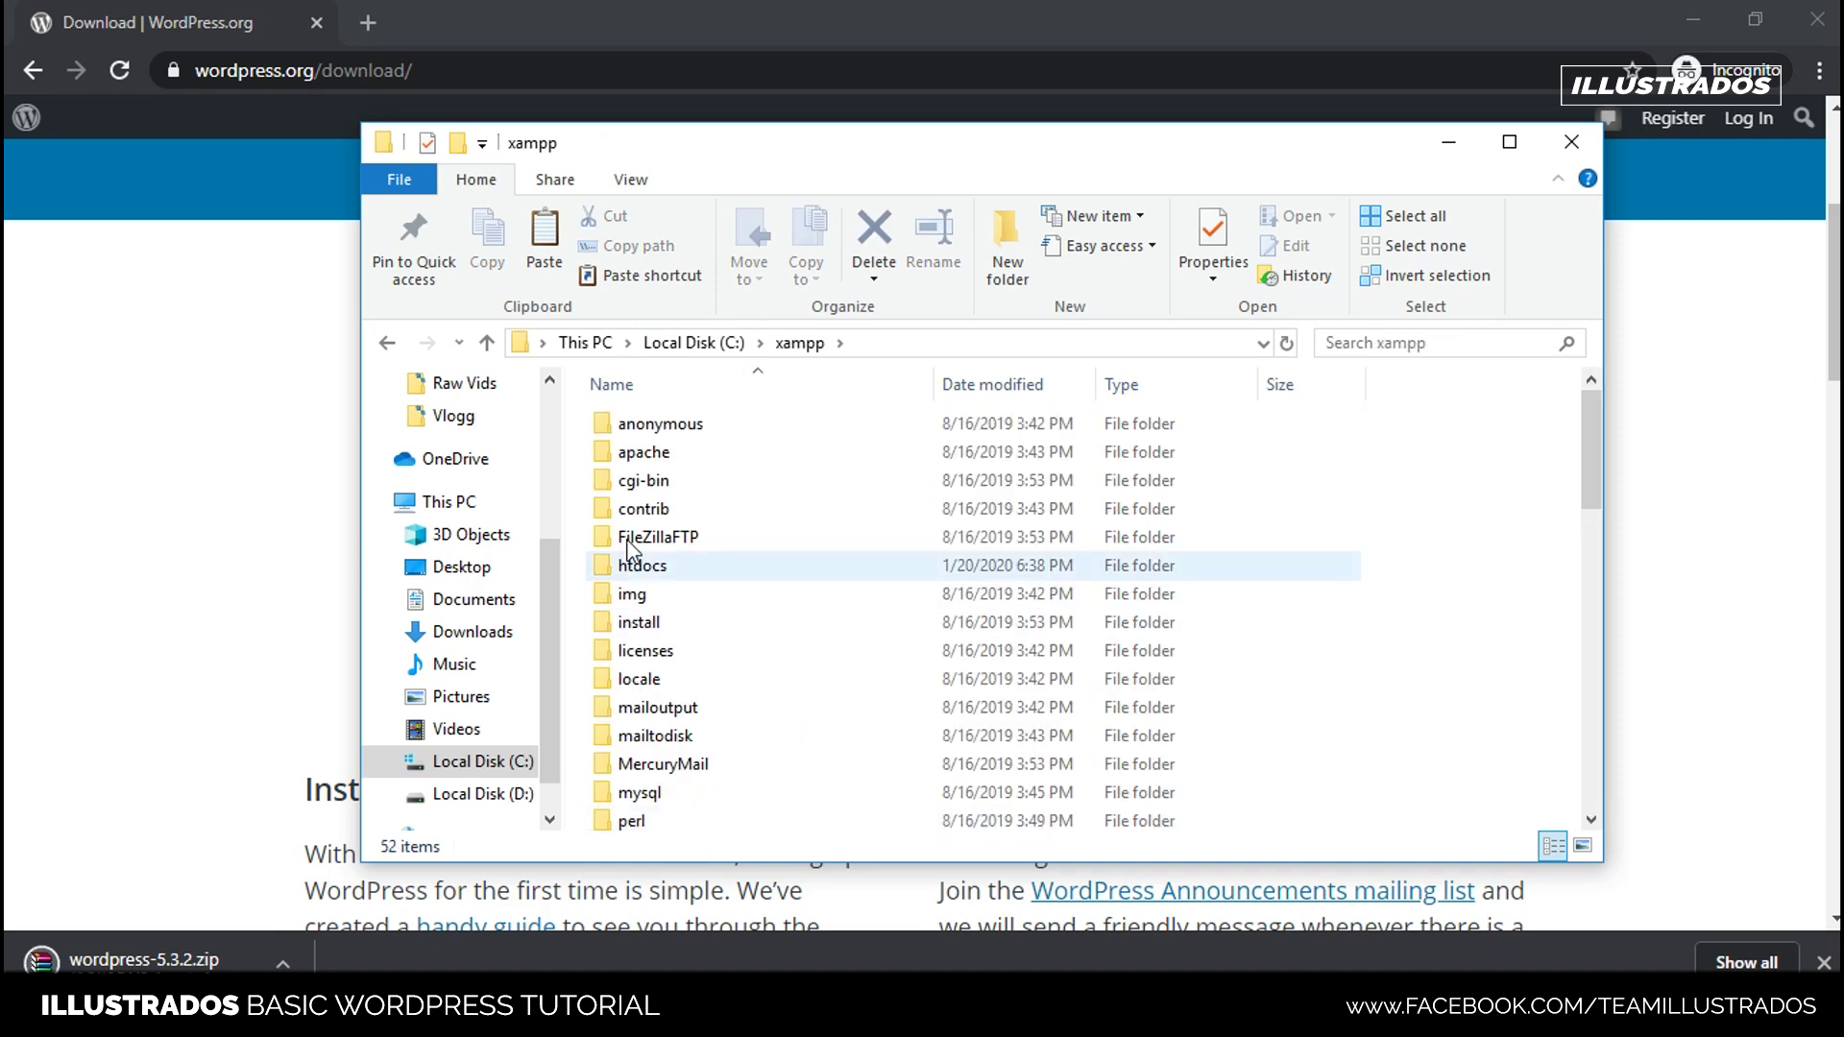
{"action": "left_click", "coordinate": [681, 567]}
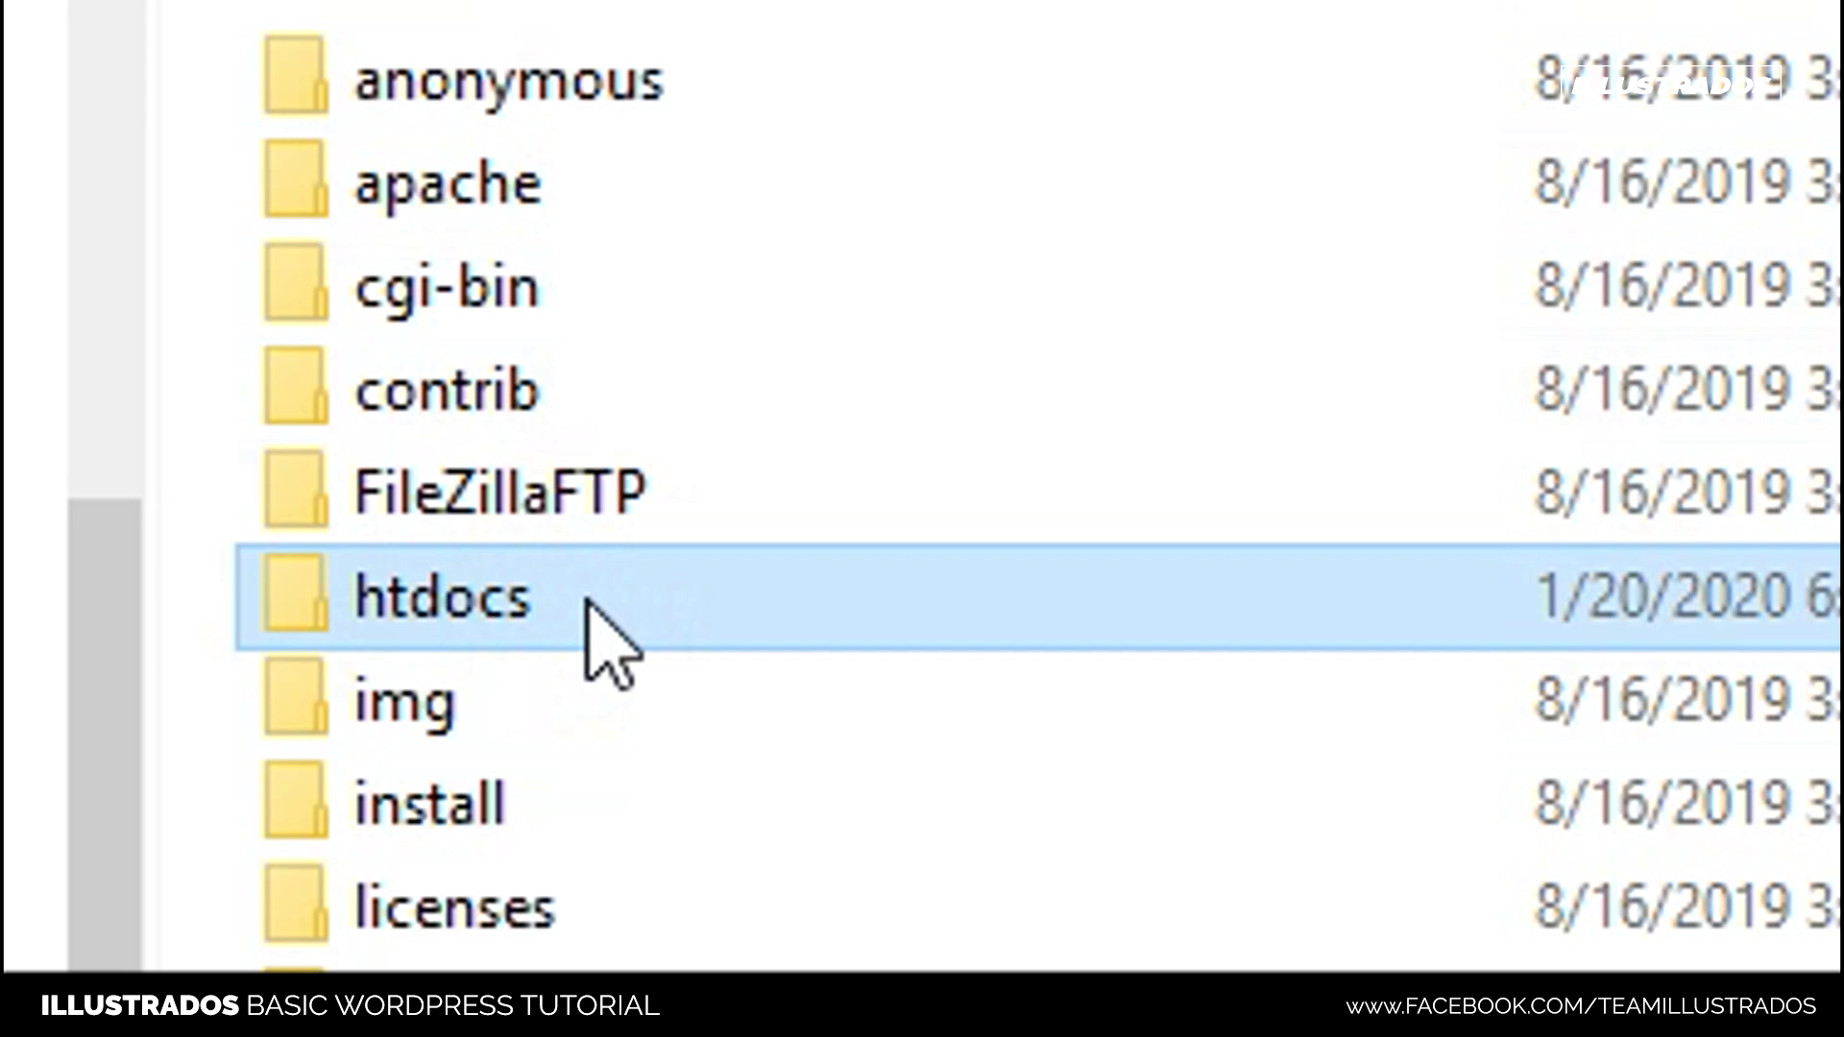
{"action": "double_click", "coordinate": [684, 597]}
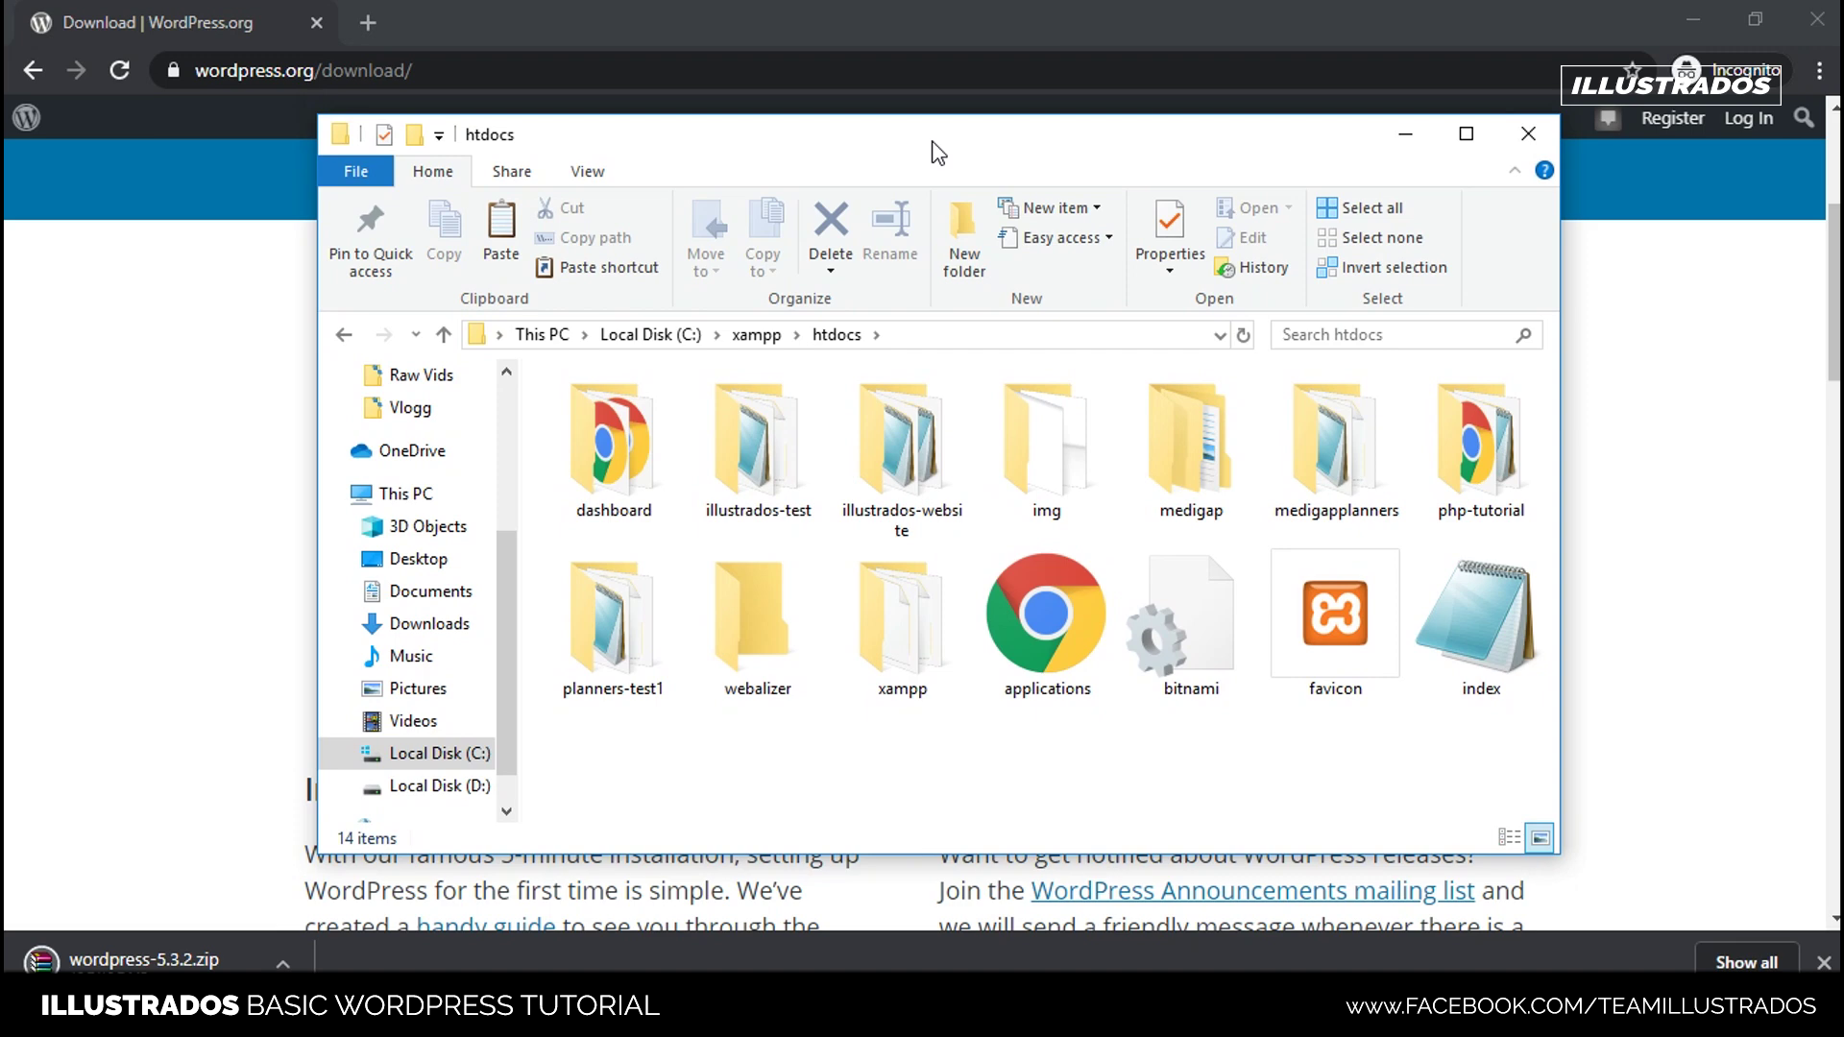
{"action": "left_click_drag", "start_coordinate": [950, 142], "coordinate": [937, 116]}
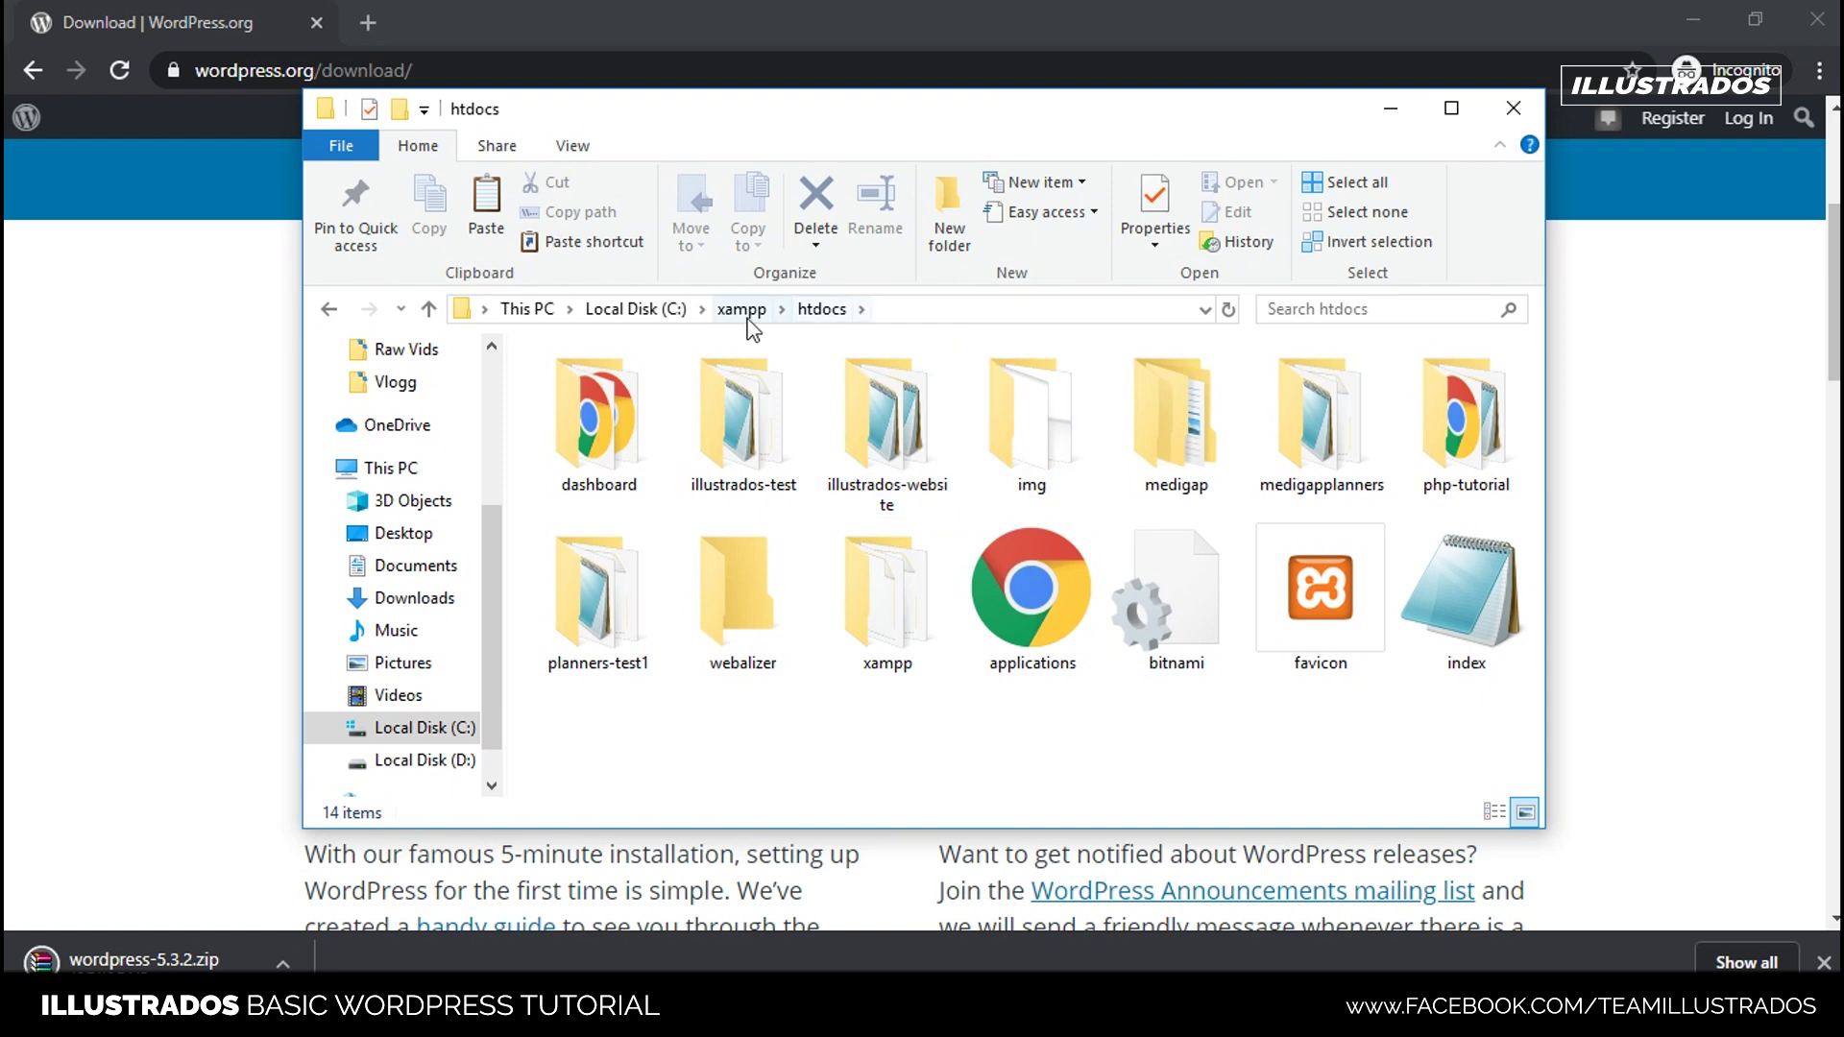
- Create a new folder named wordpress-illustrados-website in htdocs
{"action": "right_click", "coordinate": [914, 766]}
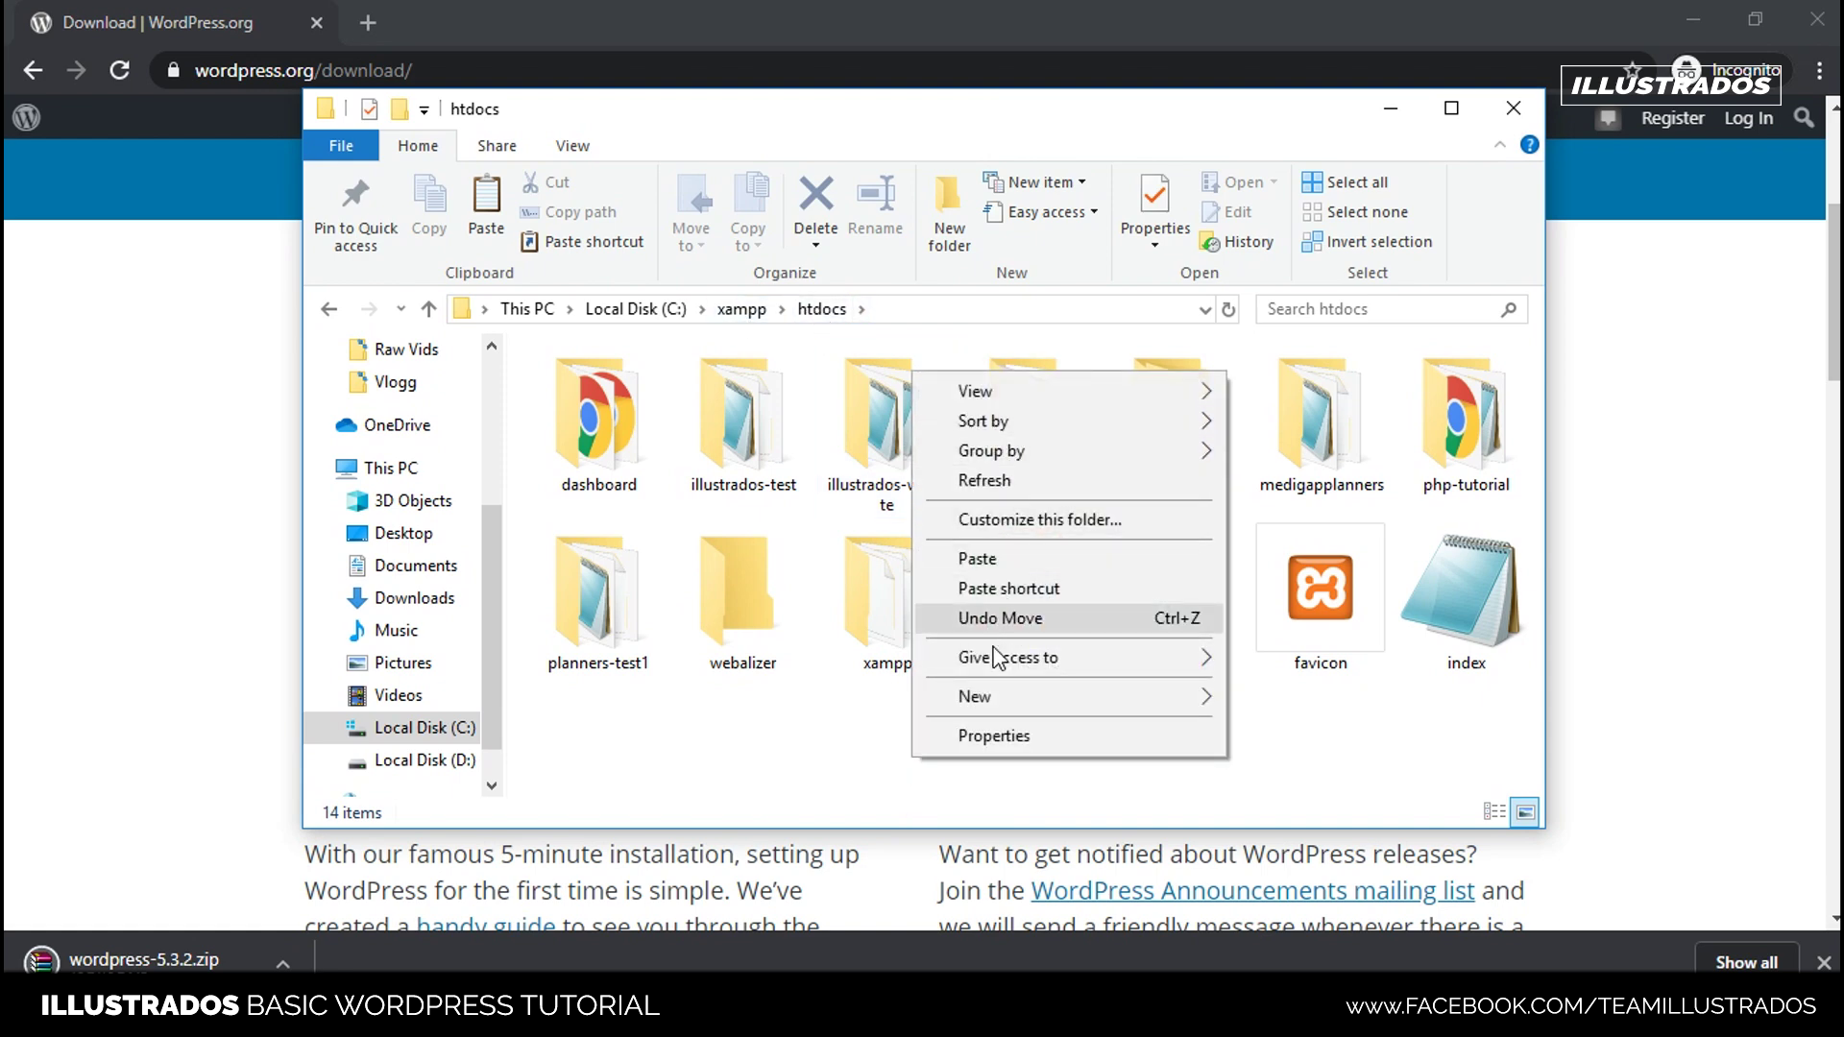
{"action": "mouse_move", "coordinate": [989, 701]}
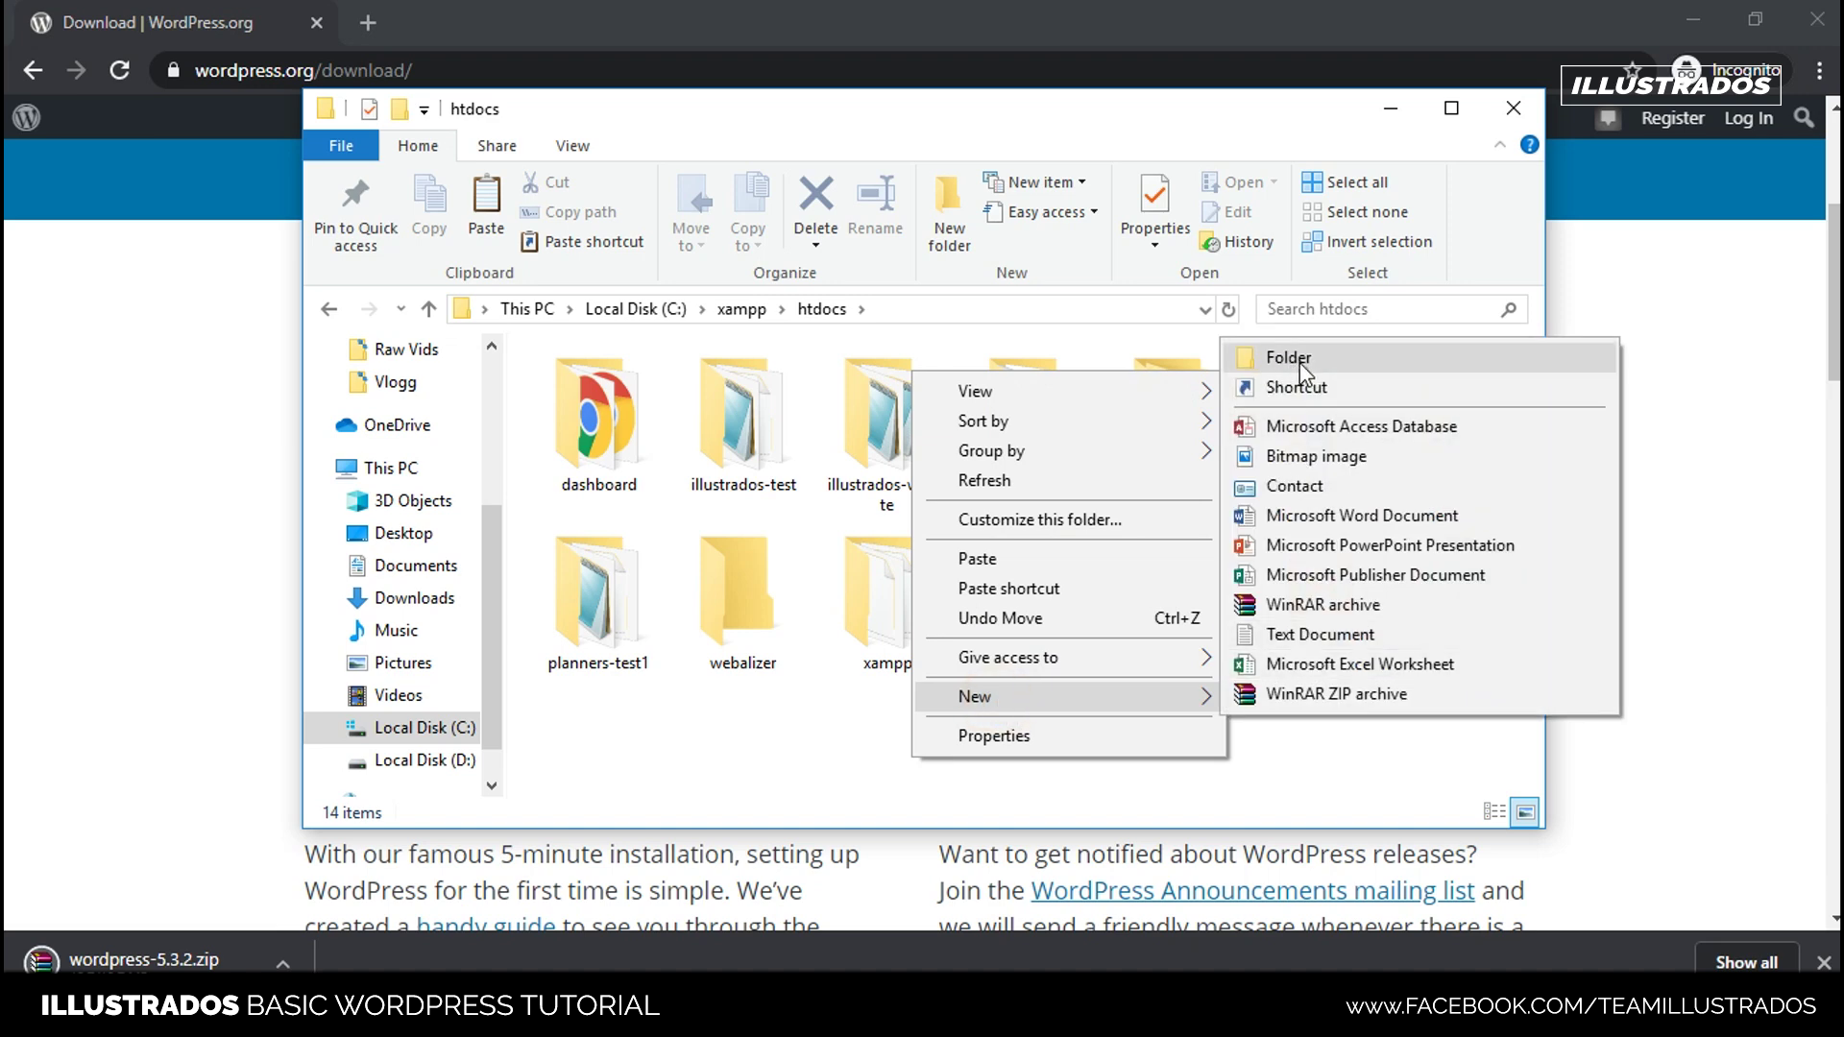
{"action": "left_click", "coordinate": [1286, 359]}
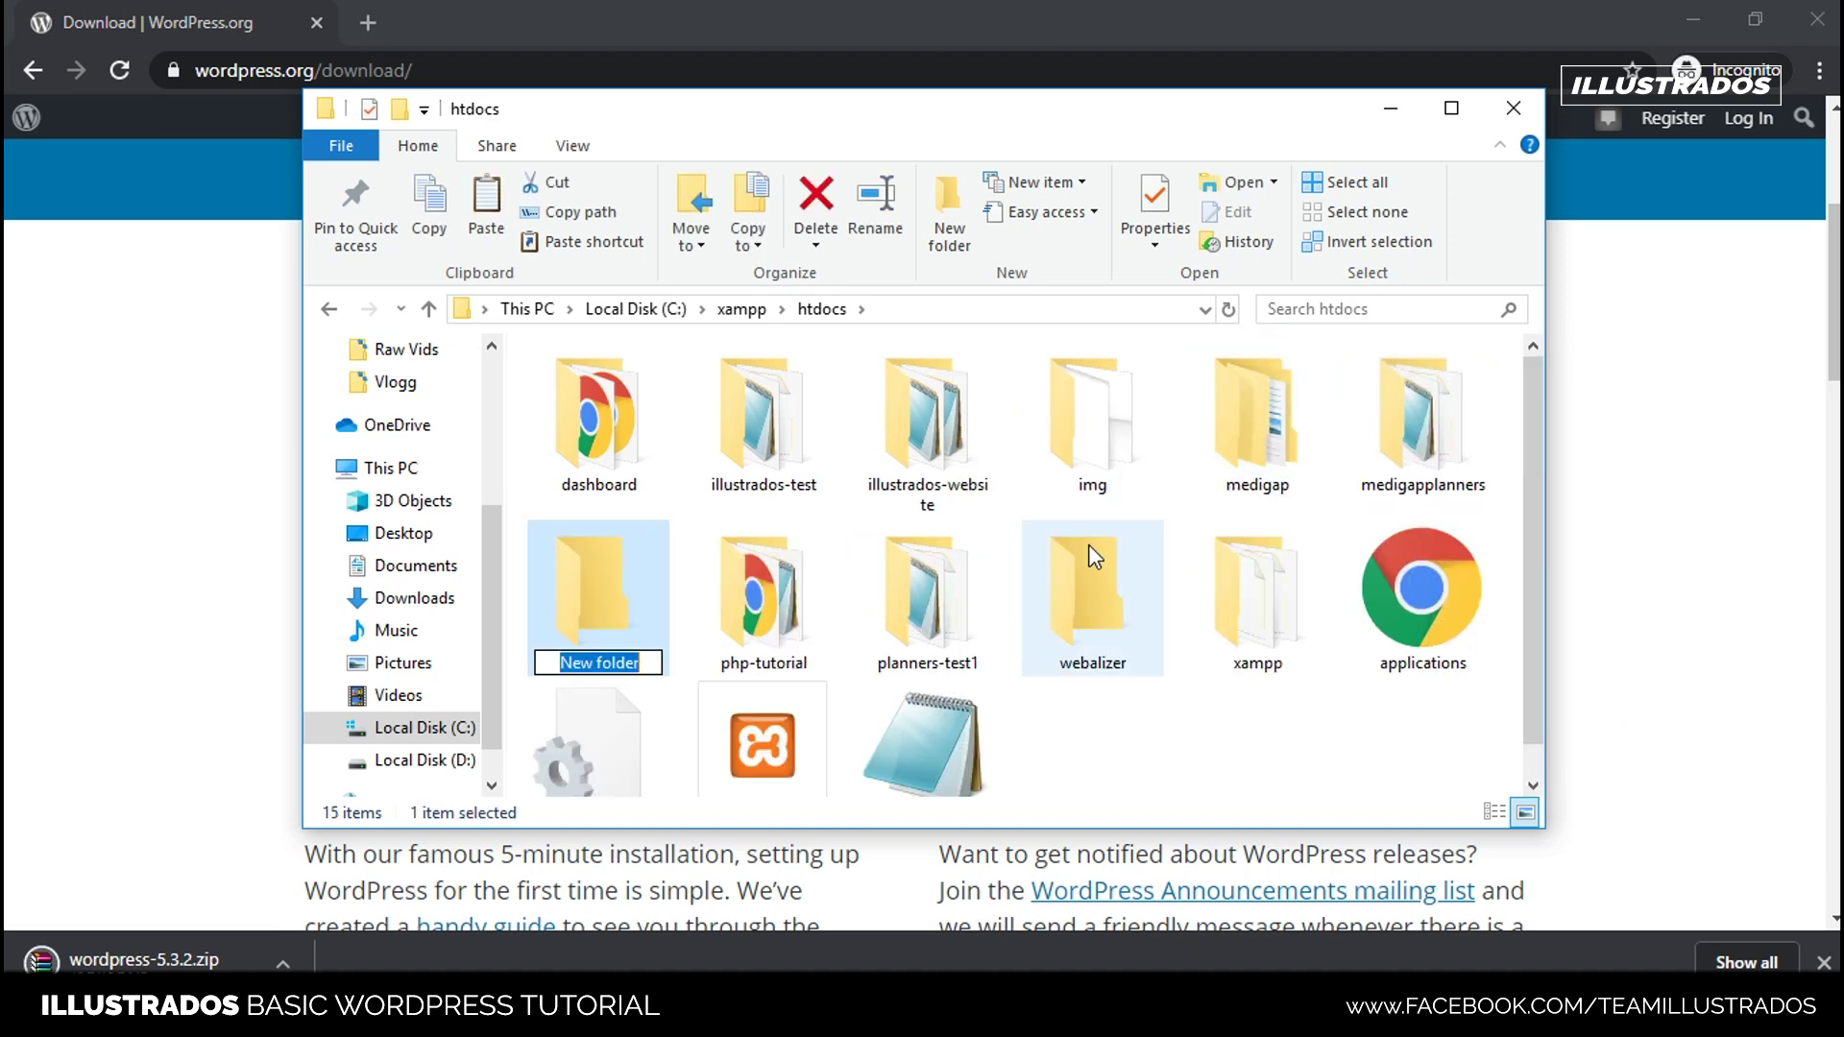
{"action": "type", "text": "wordpress"}
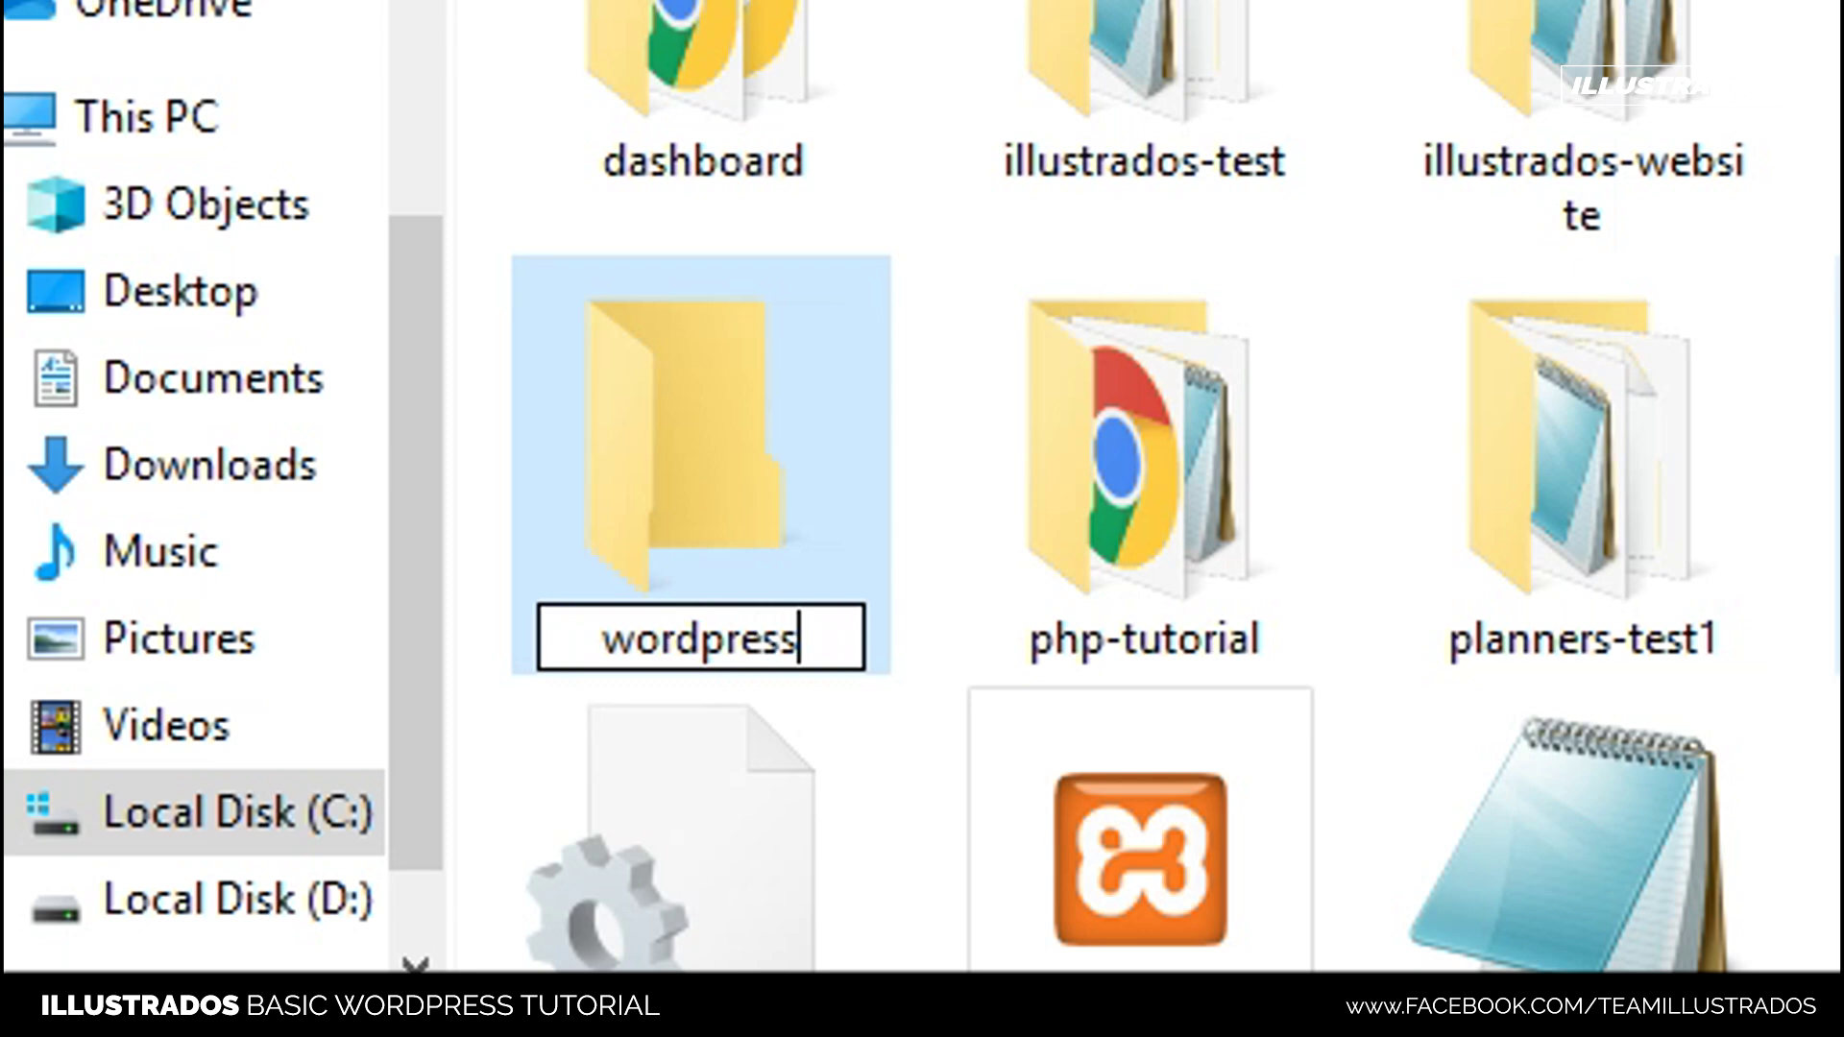
{"action": "type", "text": "-illustra"}
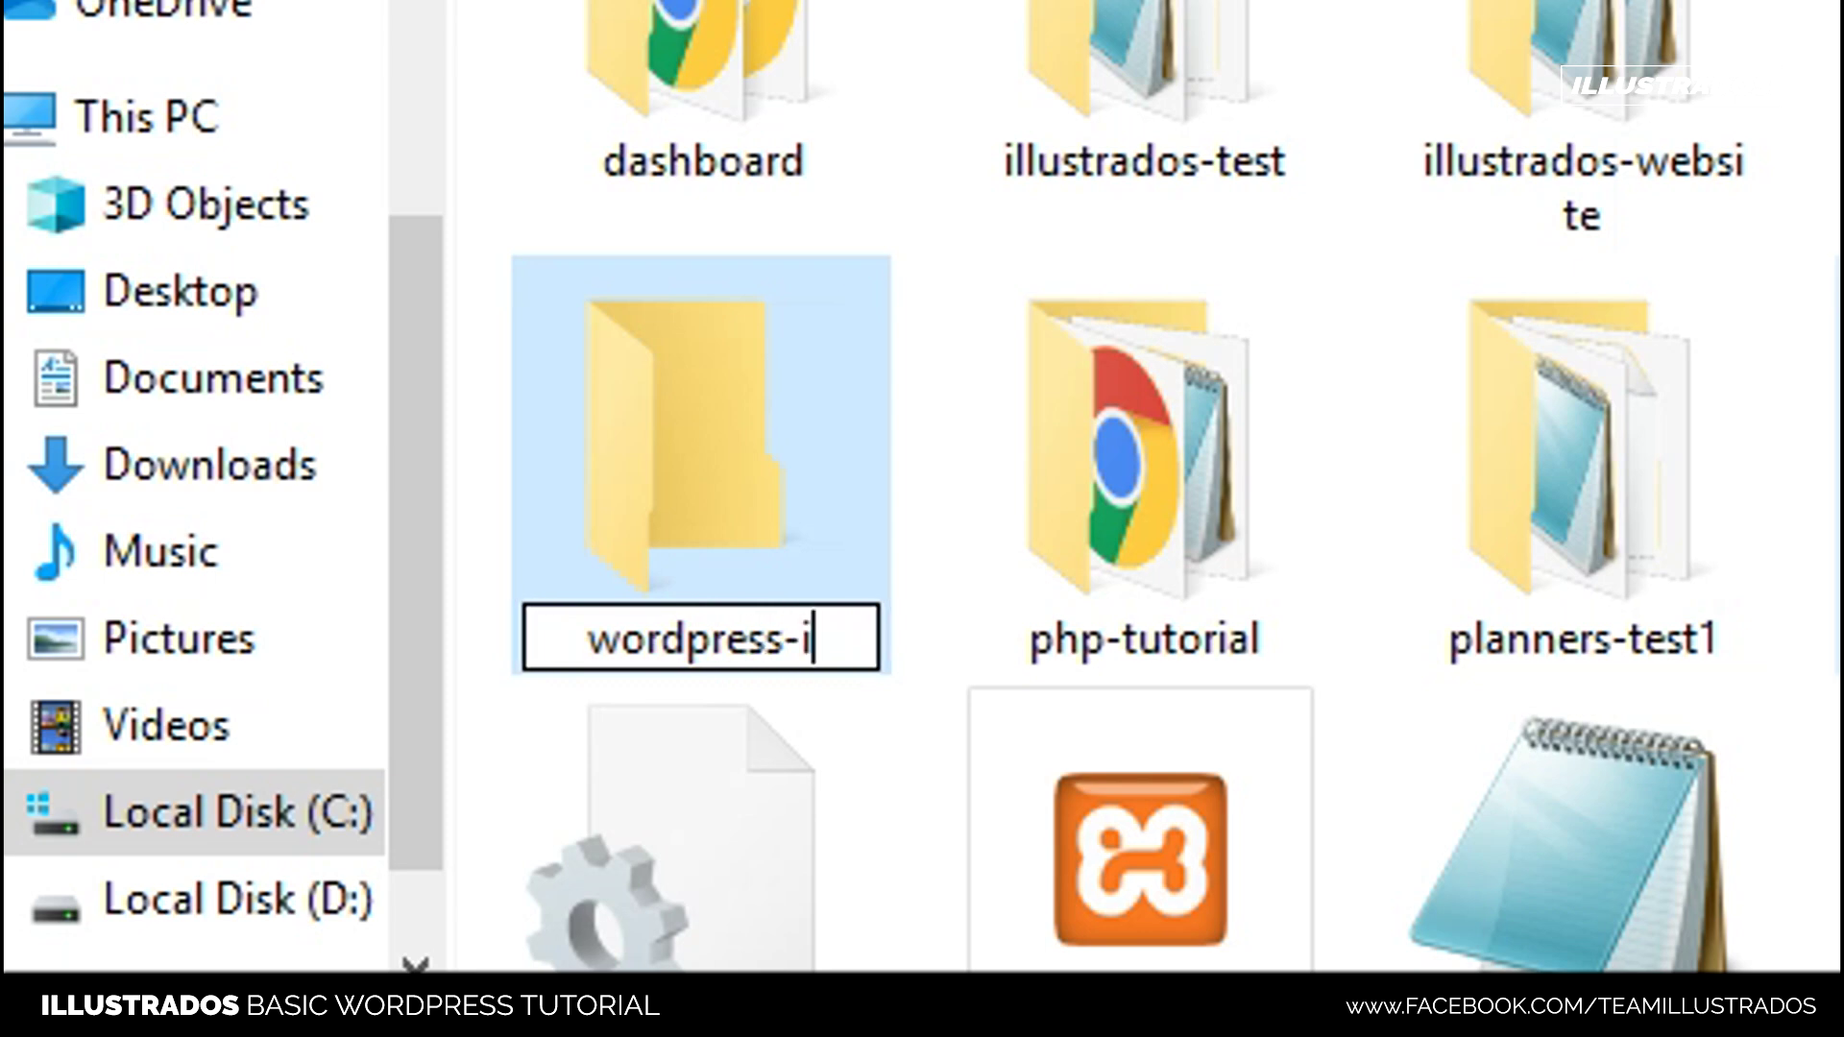
{"action": "type", "text": "dos-website"}
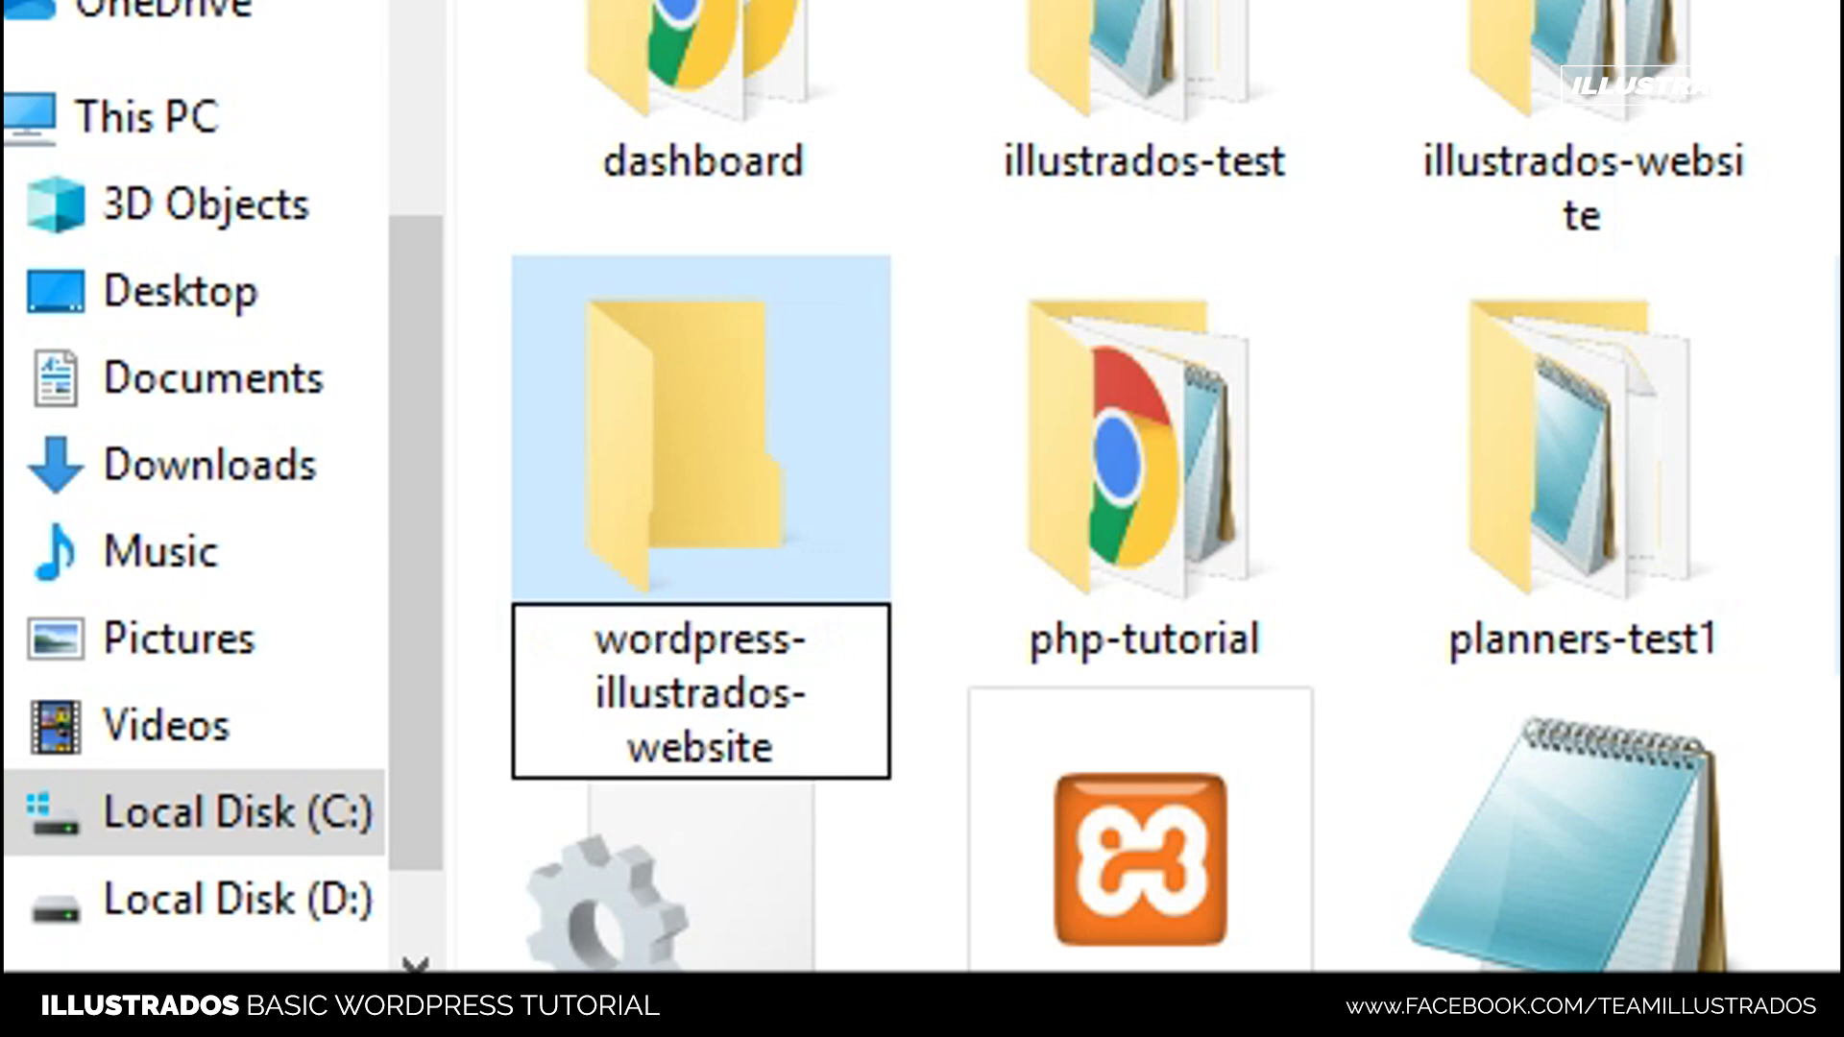
{"action": "key", "text": "Return"}
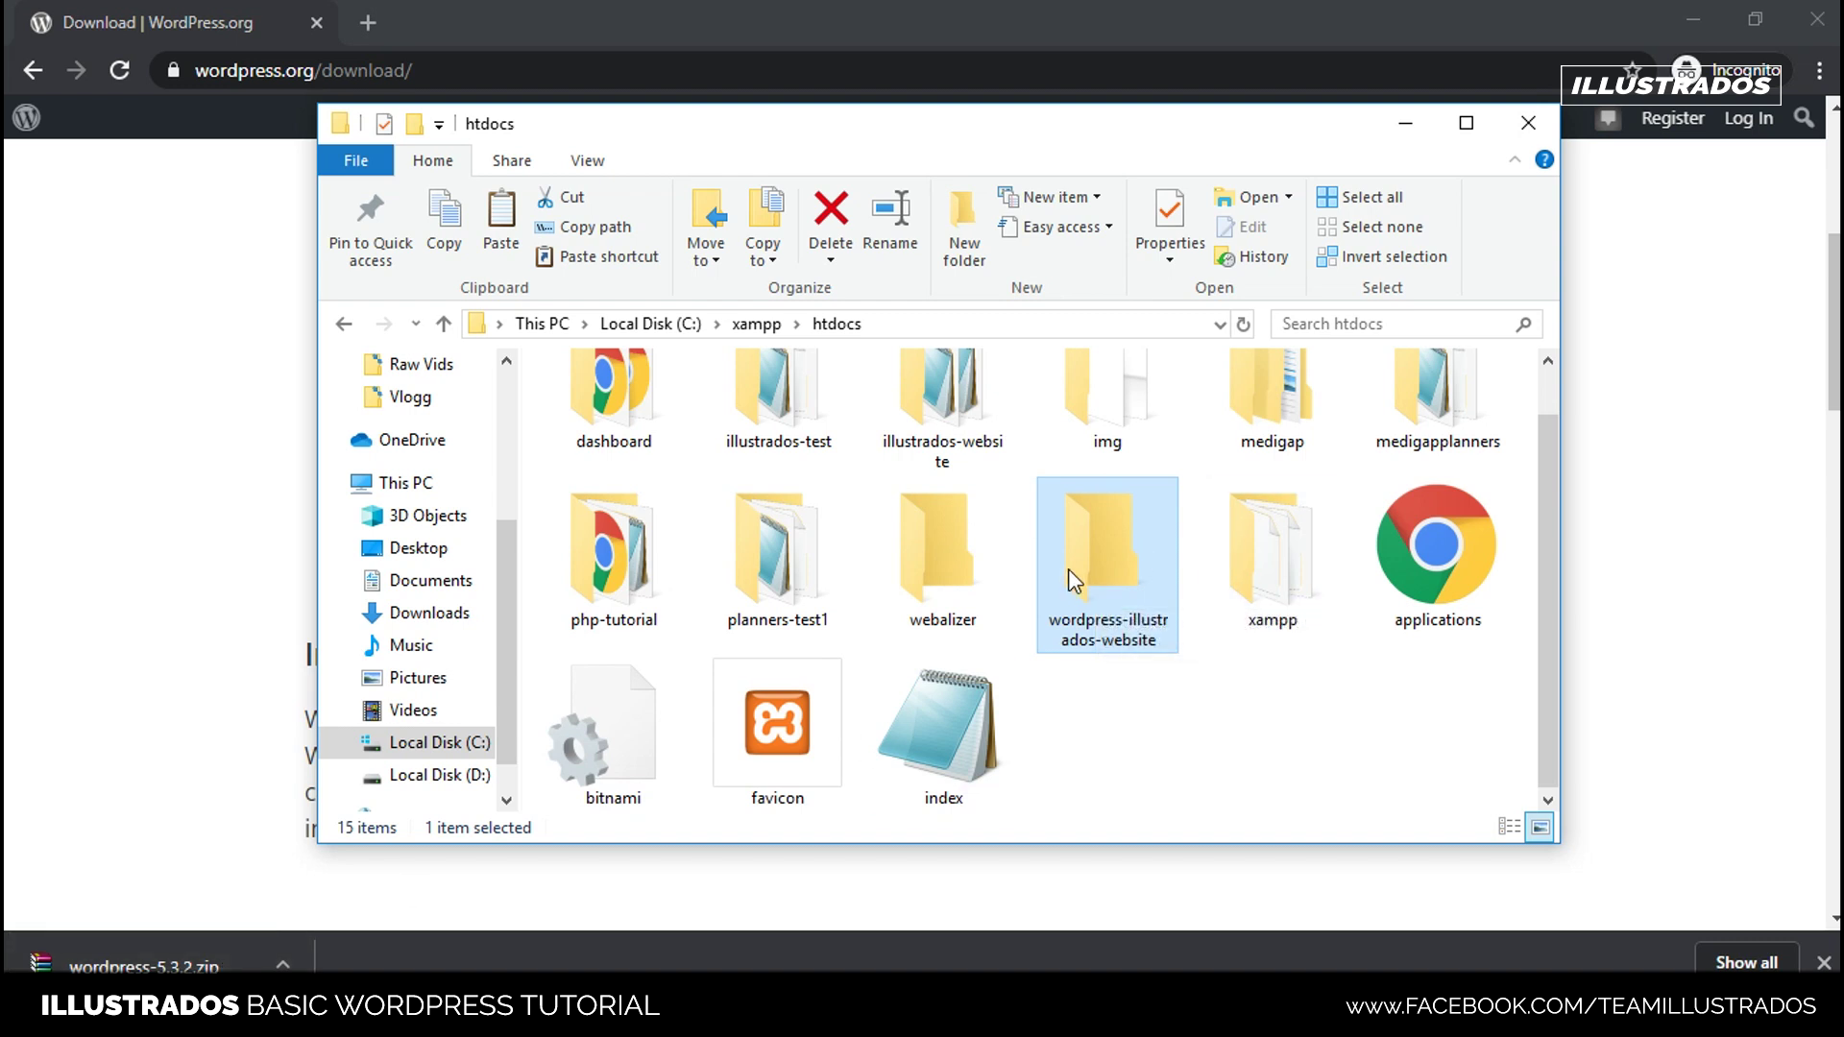
- Move the downloaded wordpress-5.3.2.zip into the wordpress-illustrados-website folder
{"action": "double_click", "coordinate": [1098, 568]}
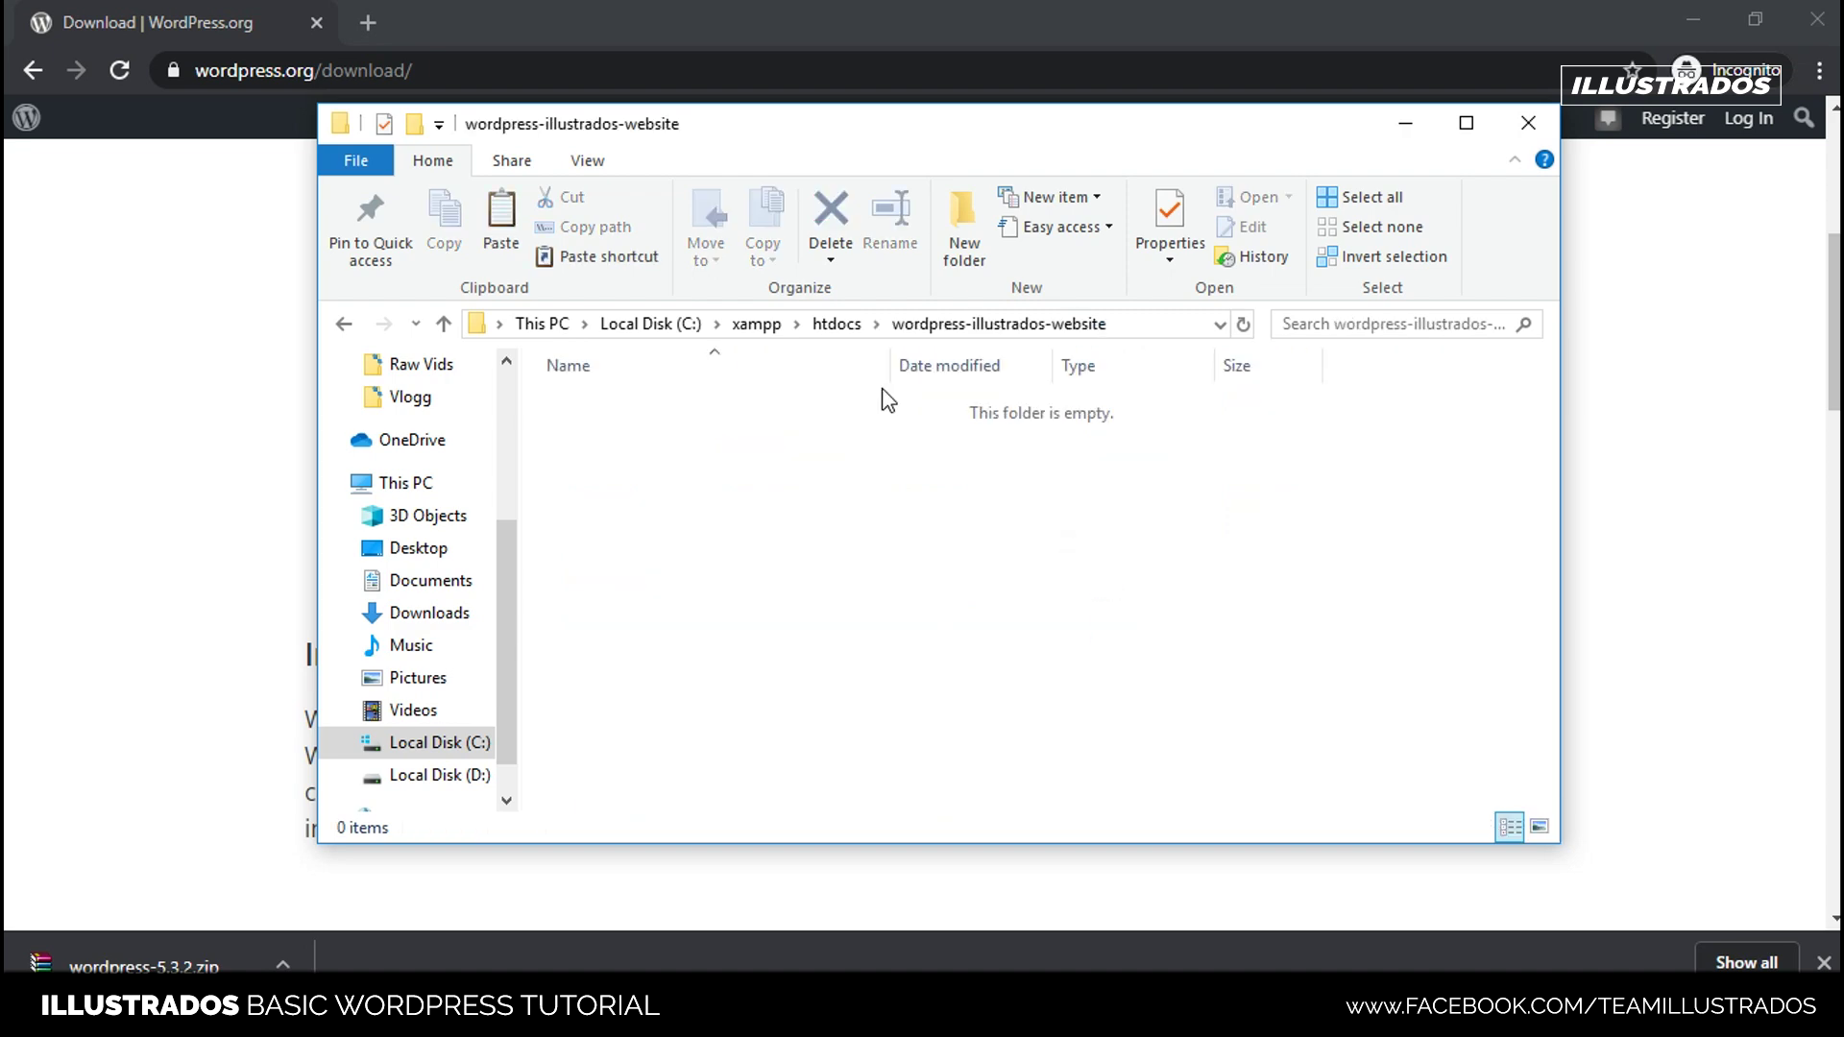
{"action": "left_click_drag", "start_coordinate": [144, 965], "coordinate": [863, 533]}
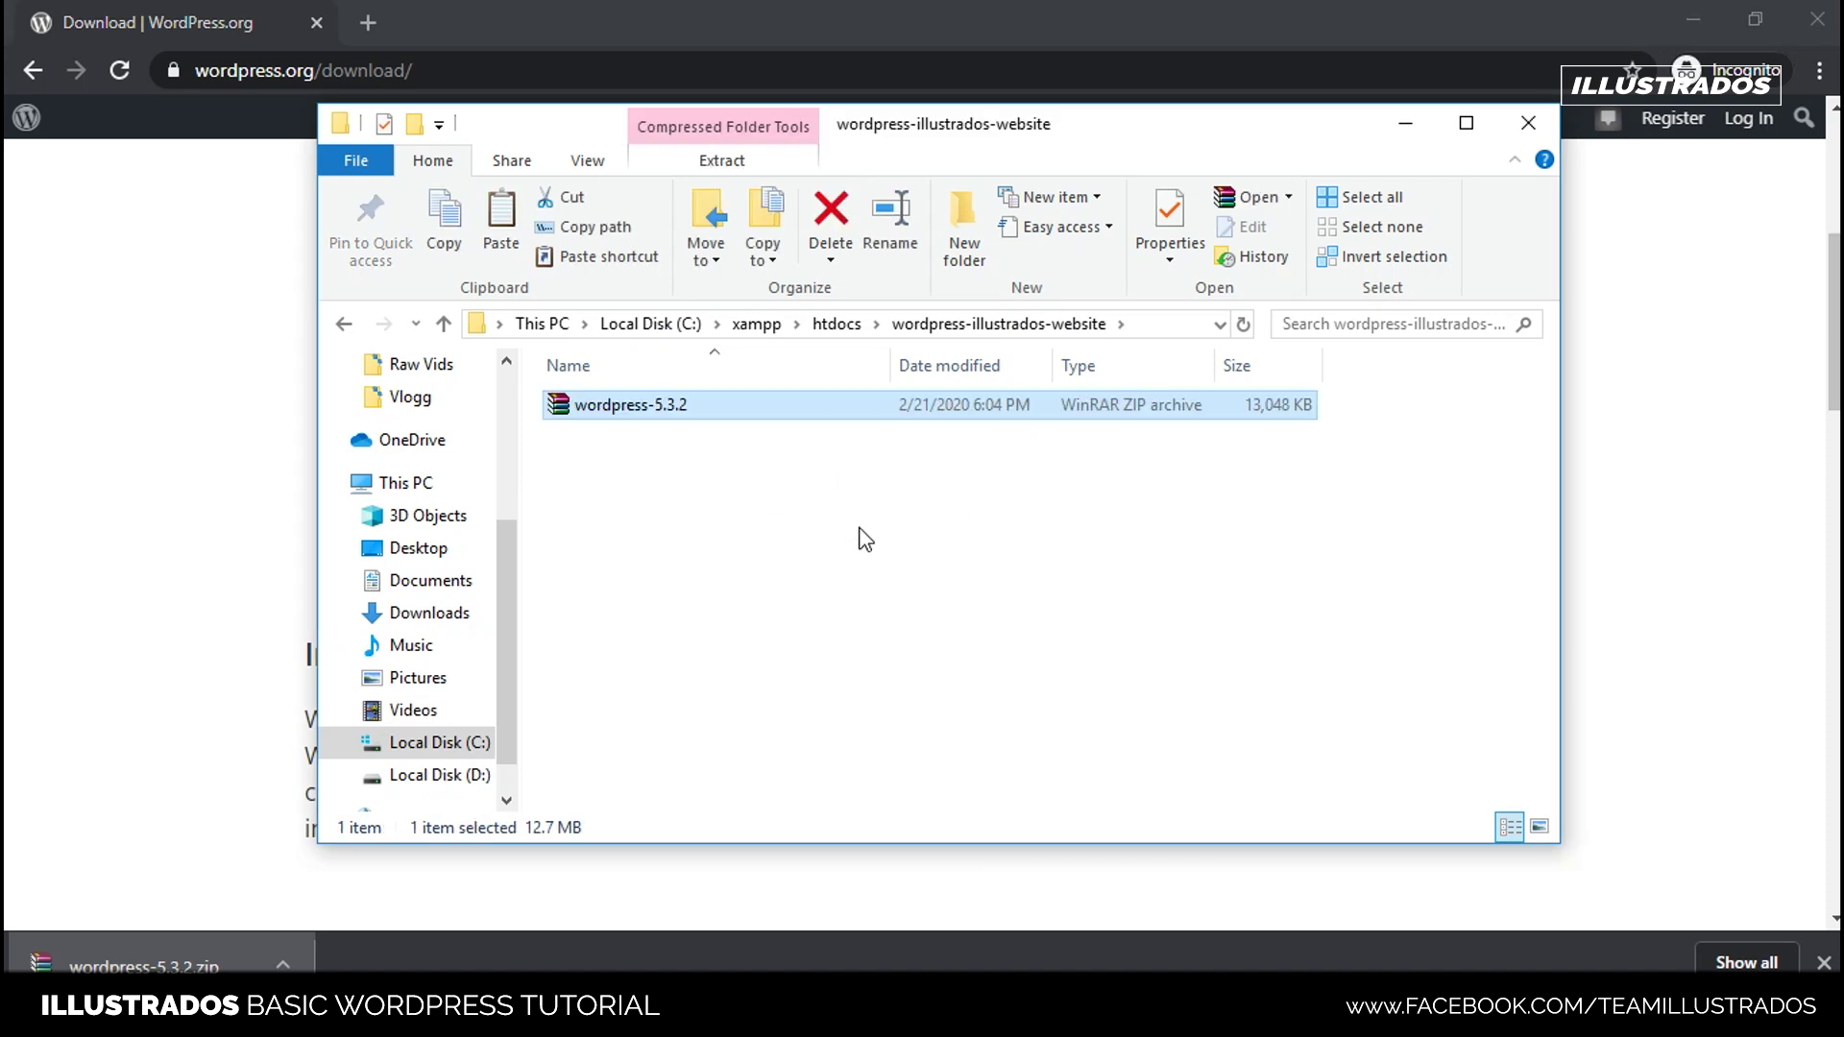
{"action": "left_click", "coordinate": [861, 533]}
{"action": "left_click", "coordinate": [672, 404]}
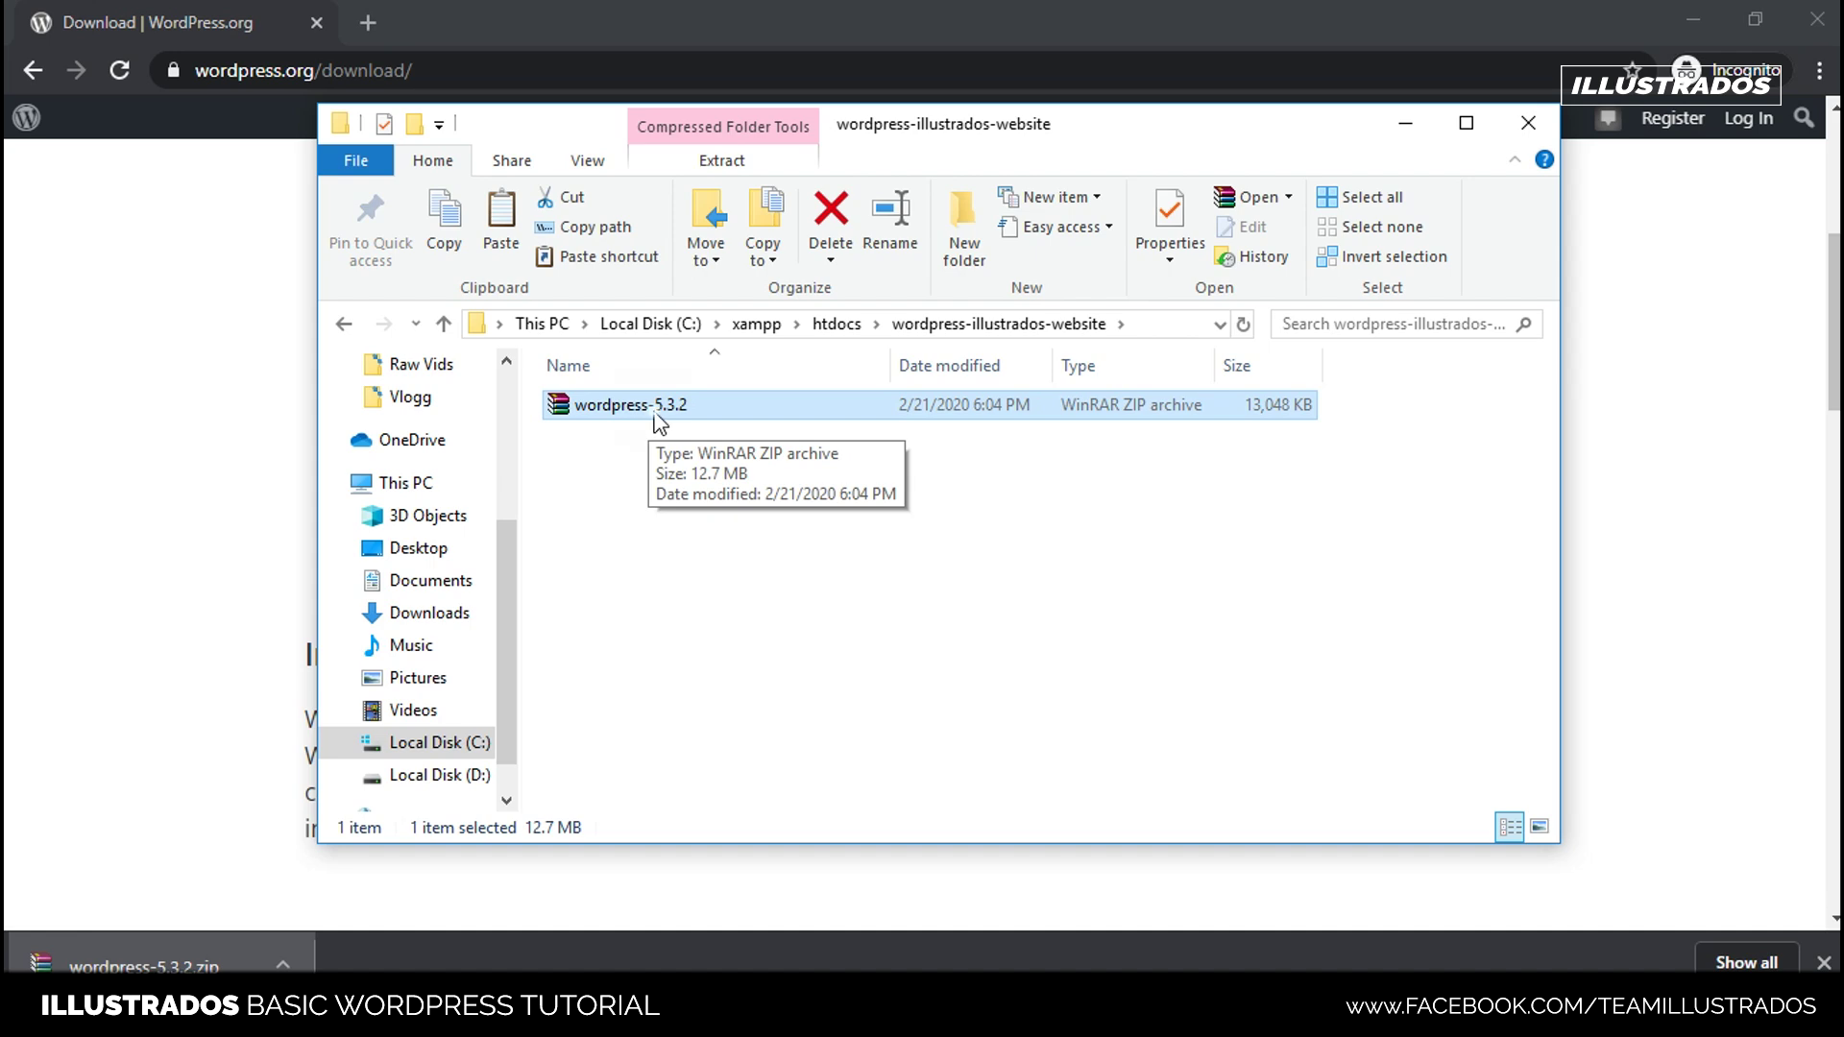
- Extract wordpress-5.3.2.zip here, producing a wordpress folder beside the archive
{"action": "right_click", "coordinate": [650, 414]}
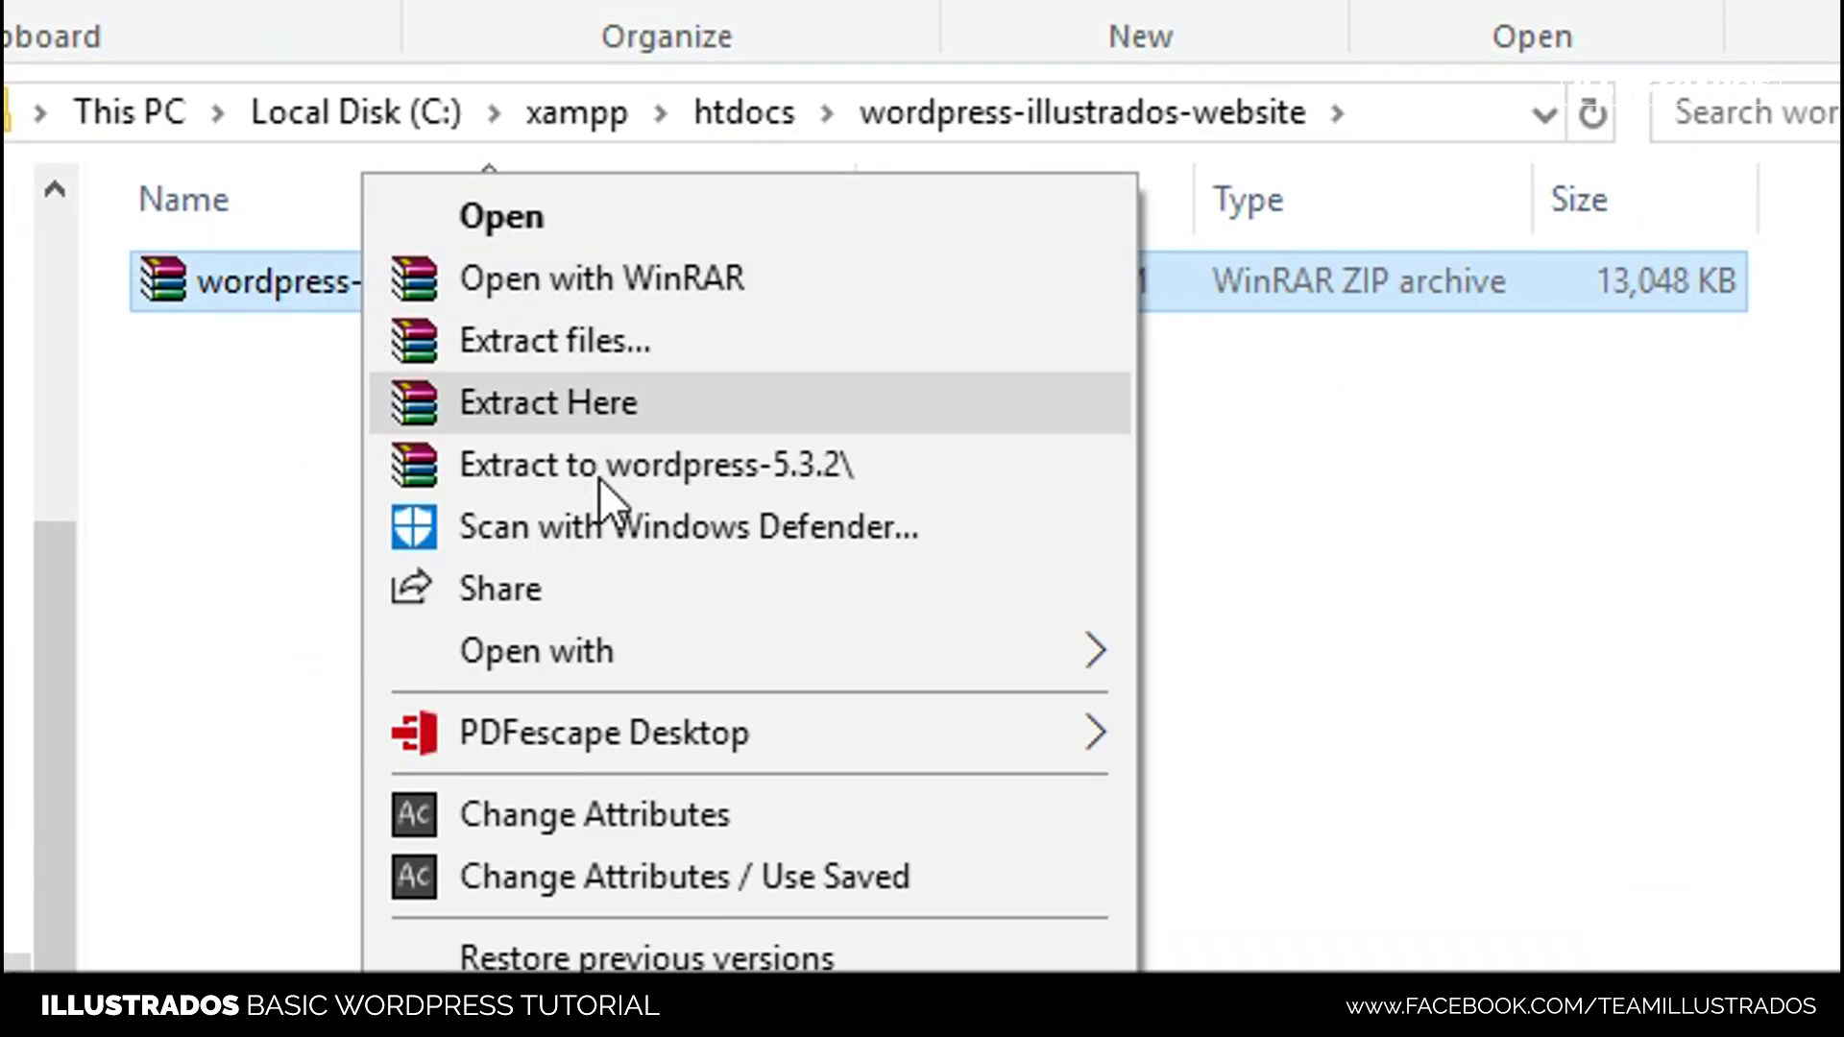
{"action": "left_click", "coordinate": [620, 408]}
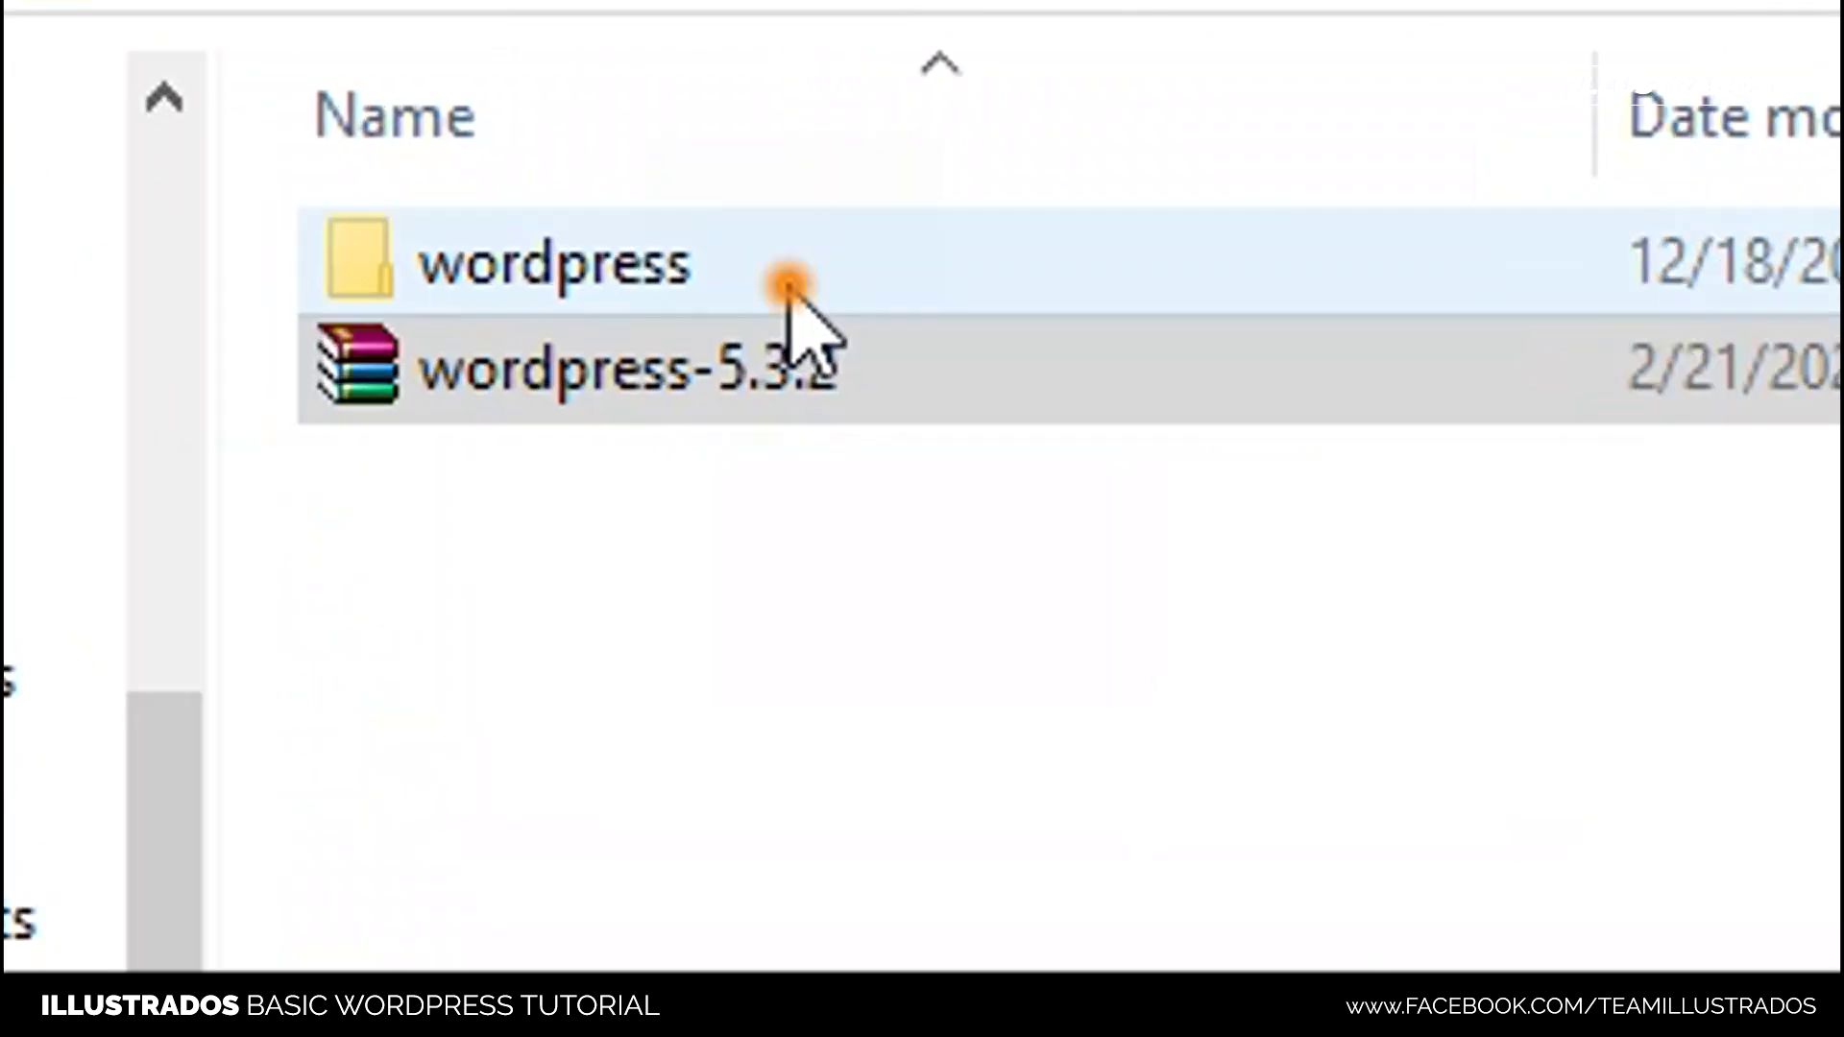
{"action": "left_click", "coordinate": [787, 286]}
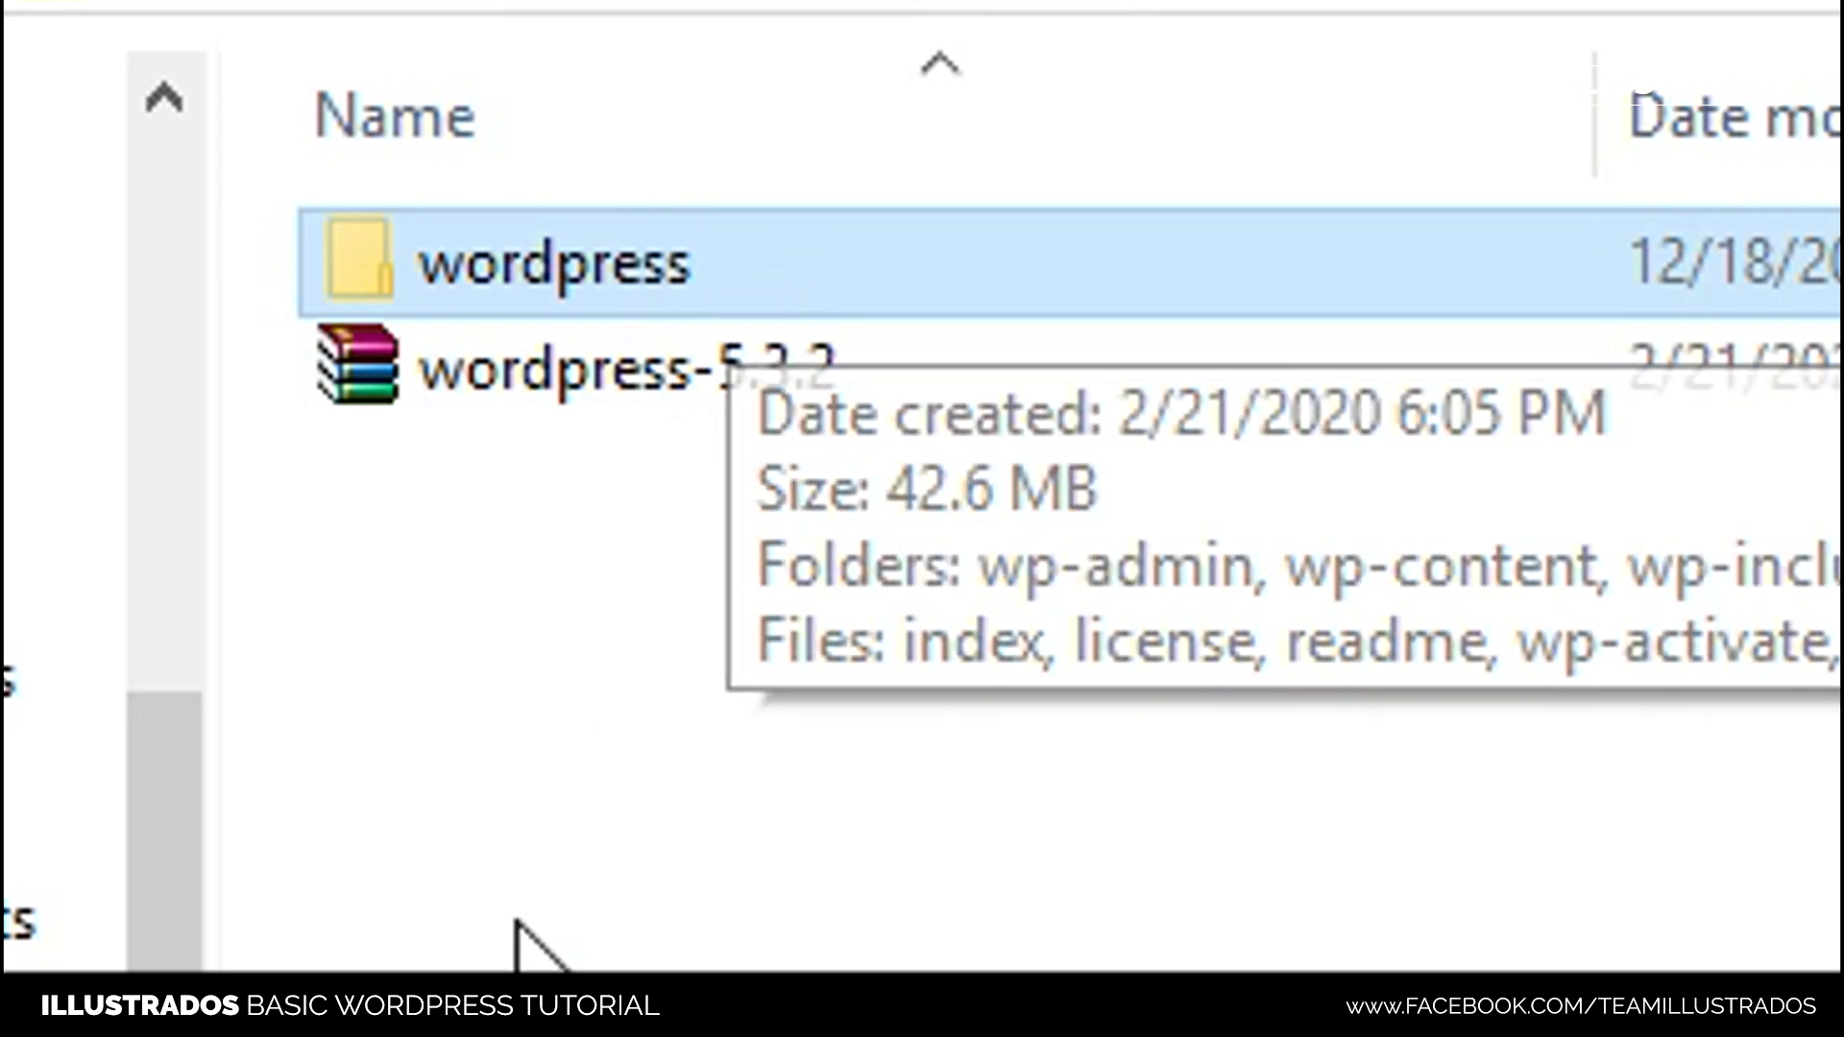
{"action": "left_click", "coordinate": [741, 618]}
{"action": "left_click", "coordinate": [682, 394]}
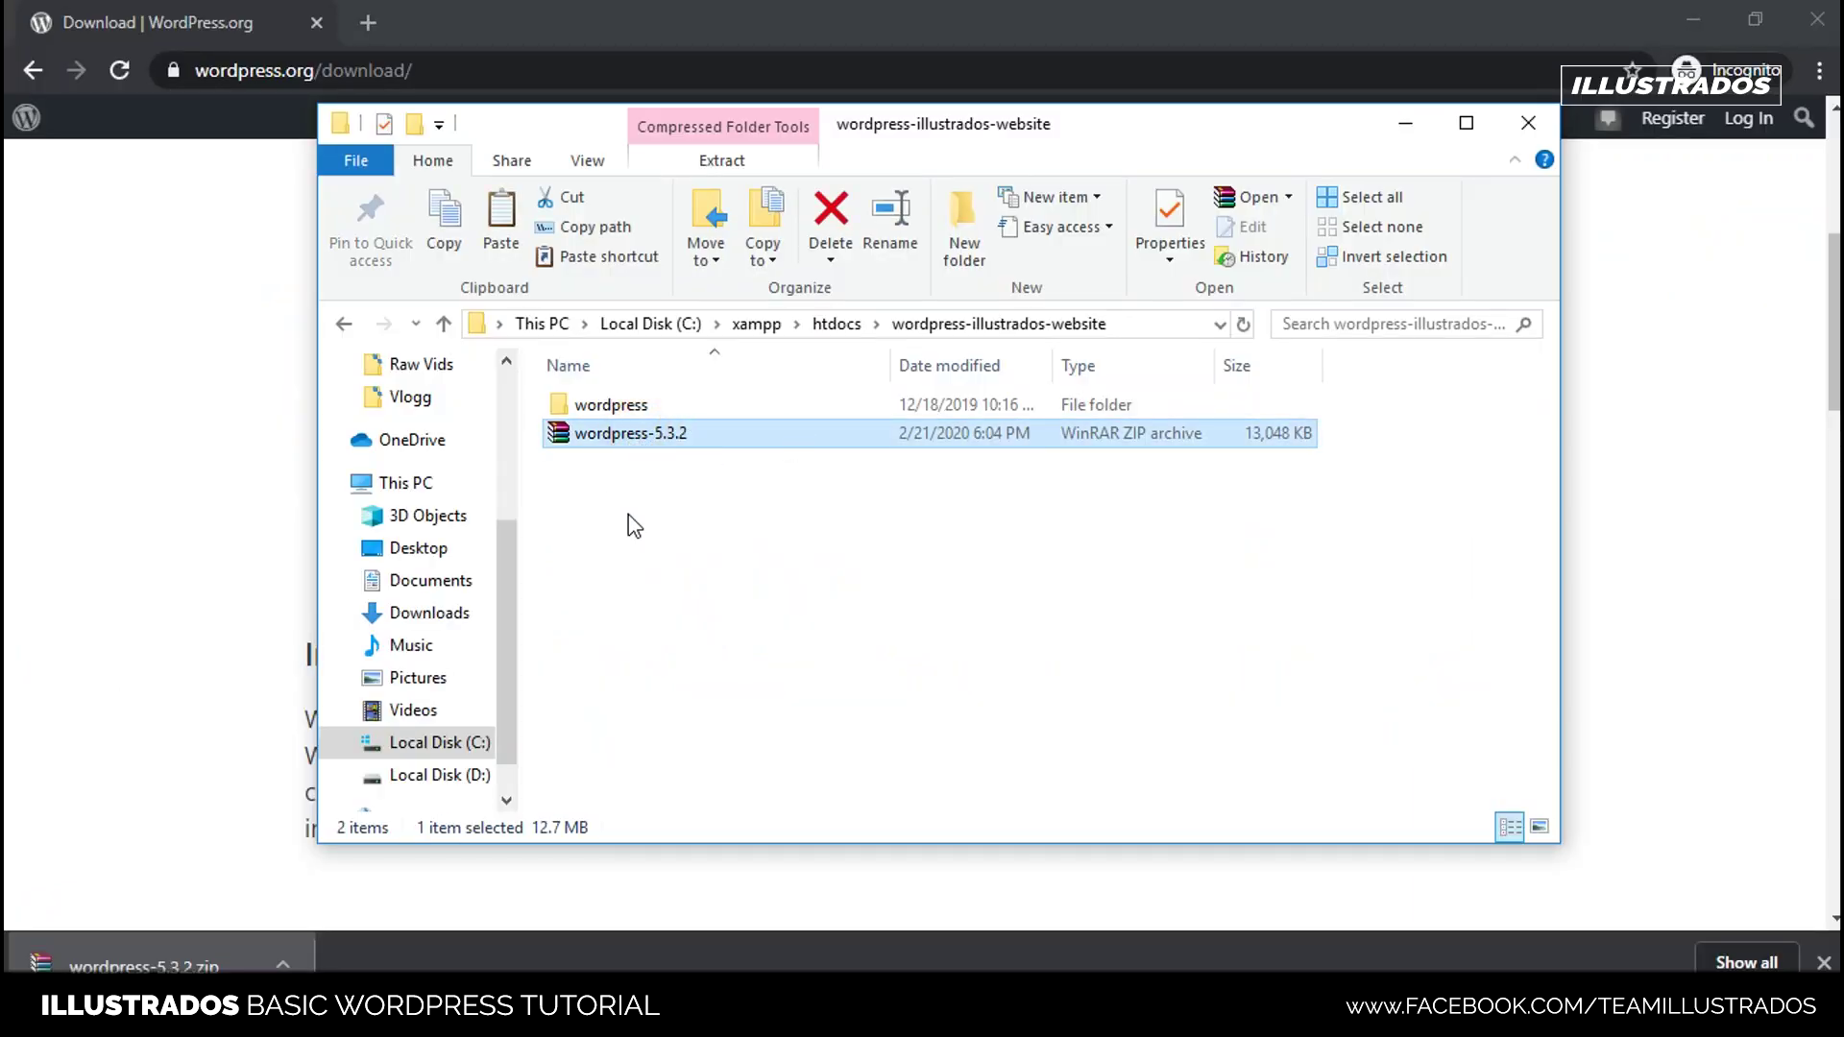
- Delete the wordpress-5.3.2 zip and open the extracted wordpress folder
{"action": "left_click", "coordinate": [665, 436]}
{"action": "double_click", "coordinate": [632, 441]}
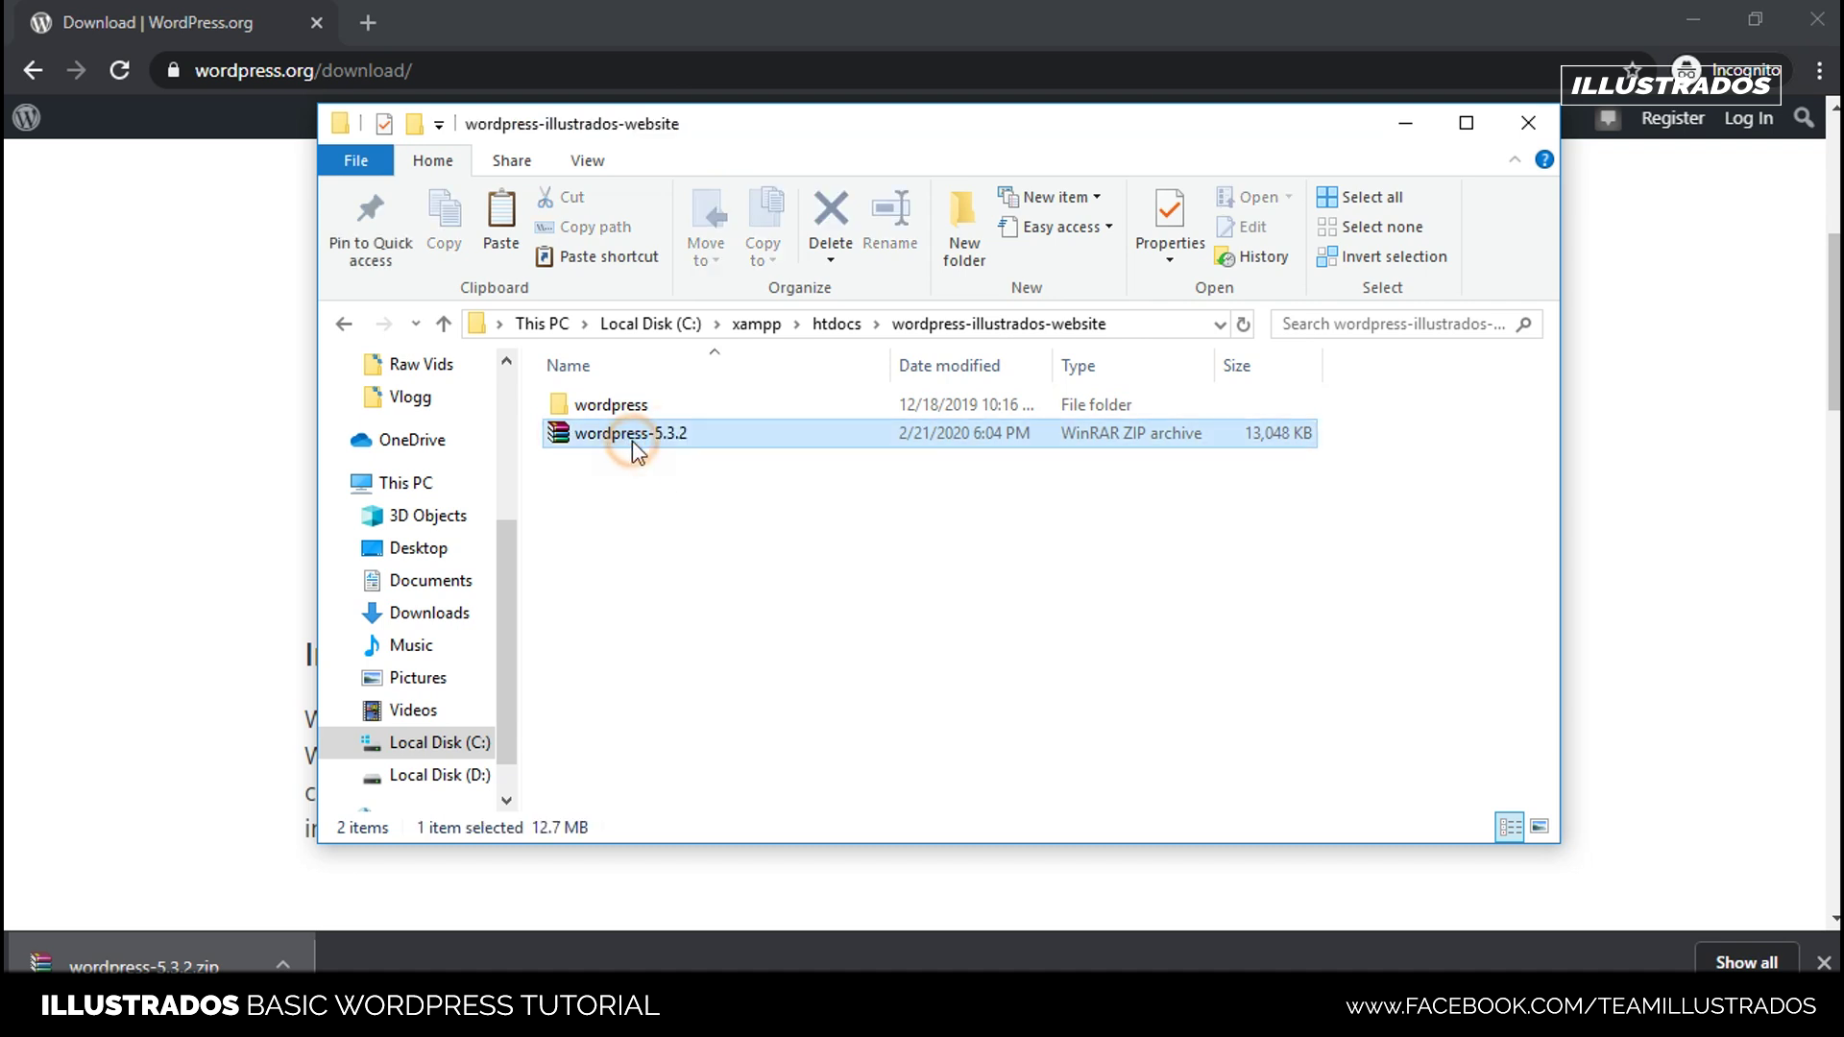
{"action": "key", "text": "Delete"}
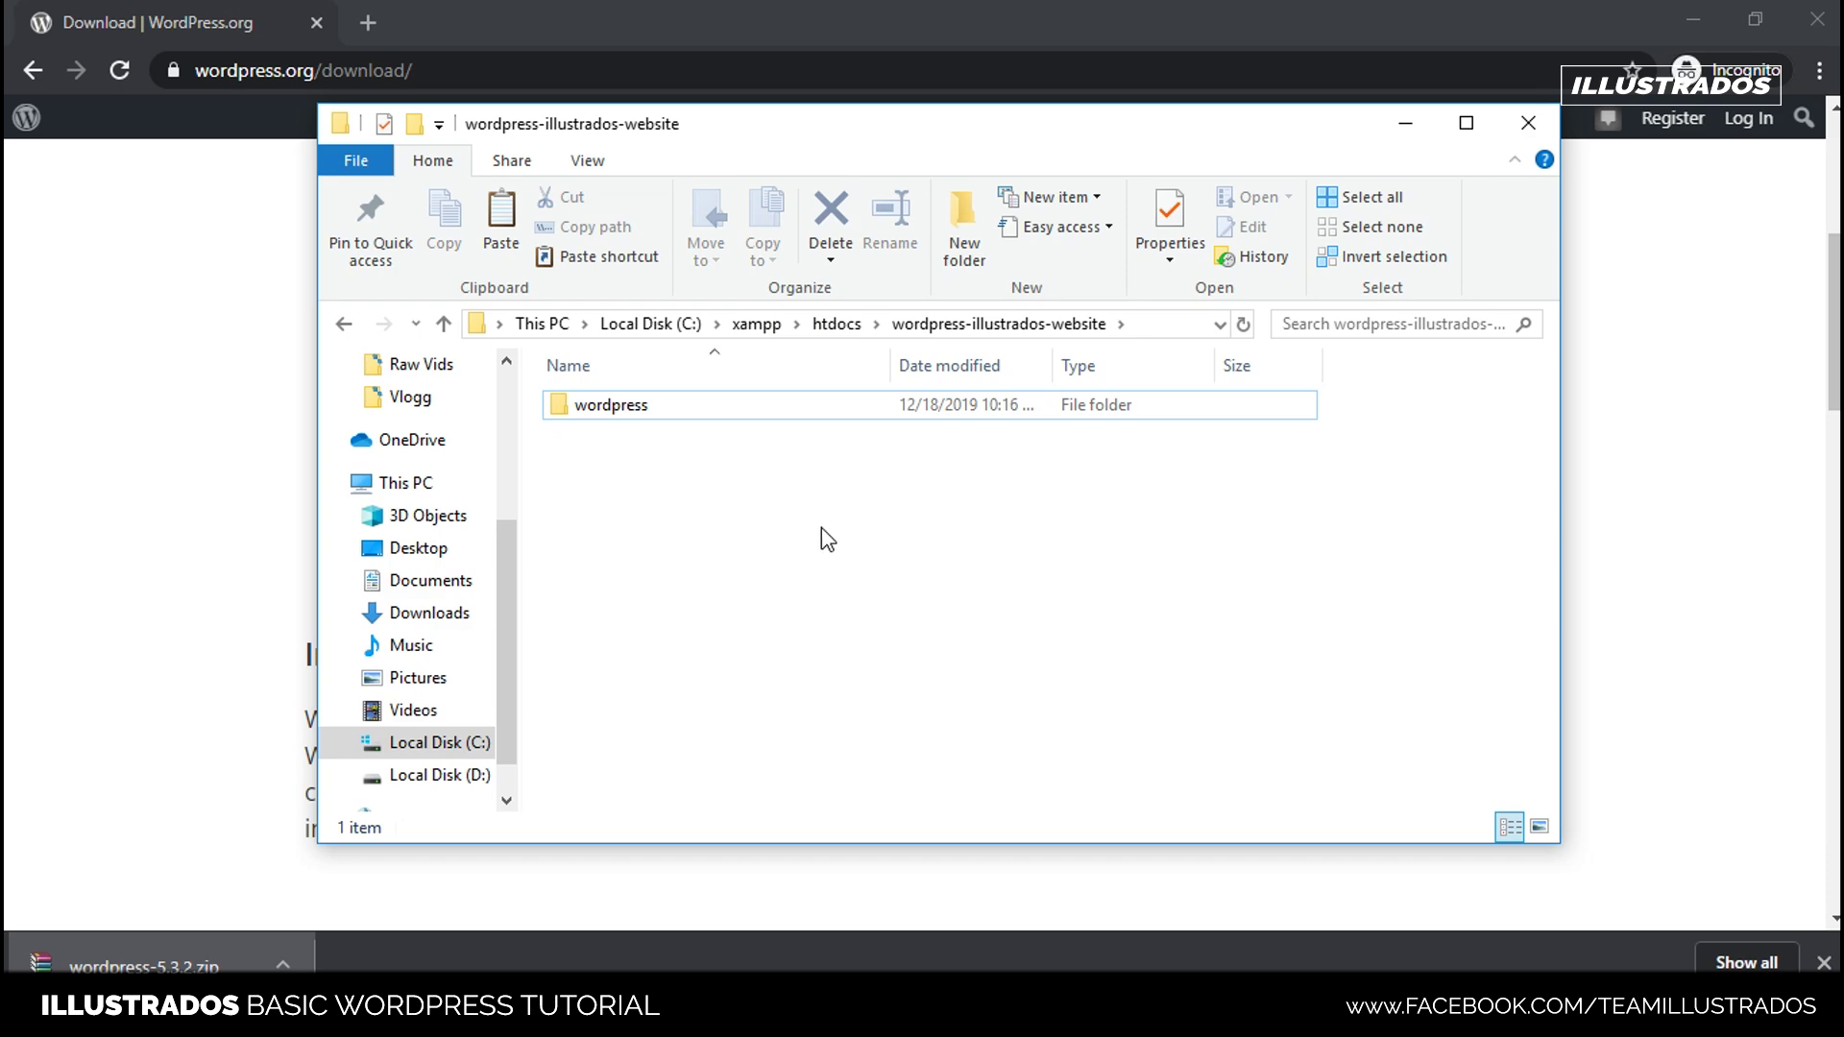
{"action": "left_click", "coordinate": [650, 409]}
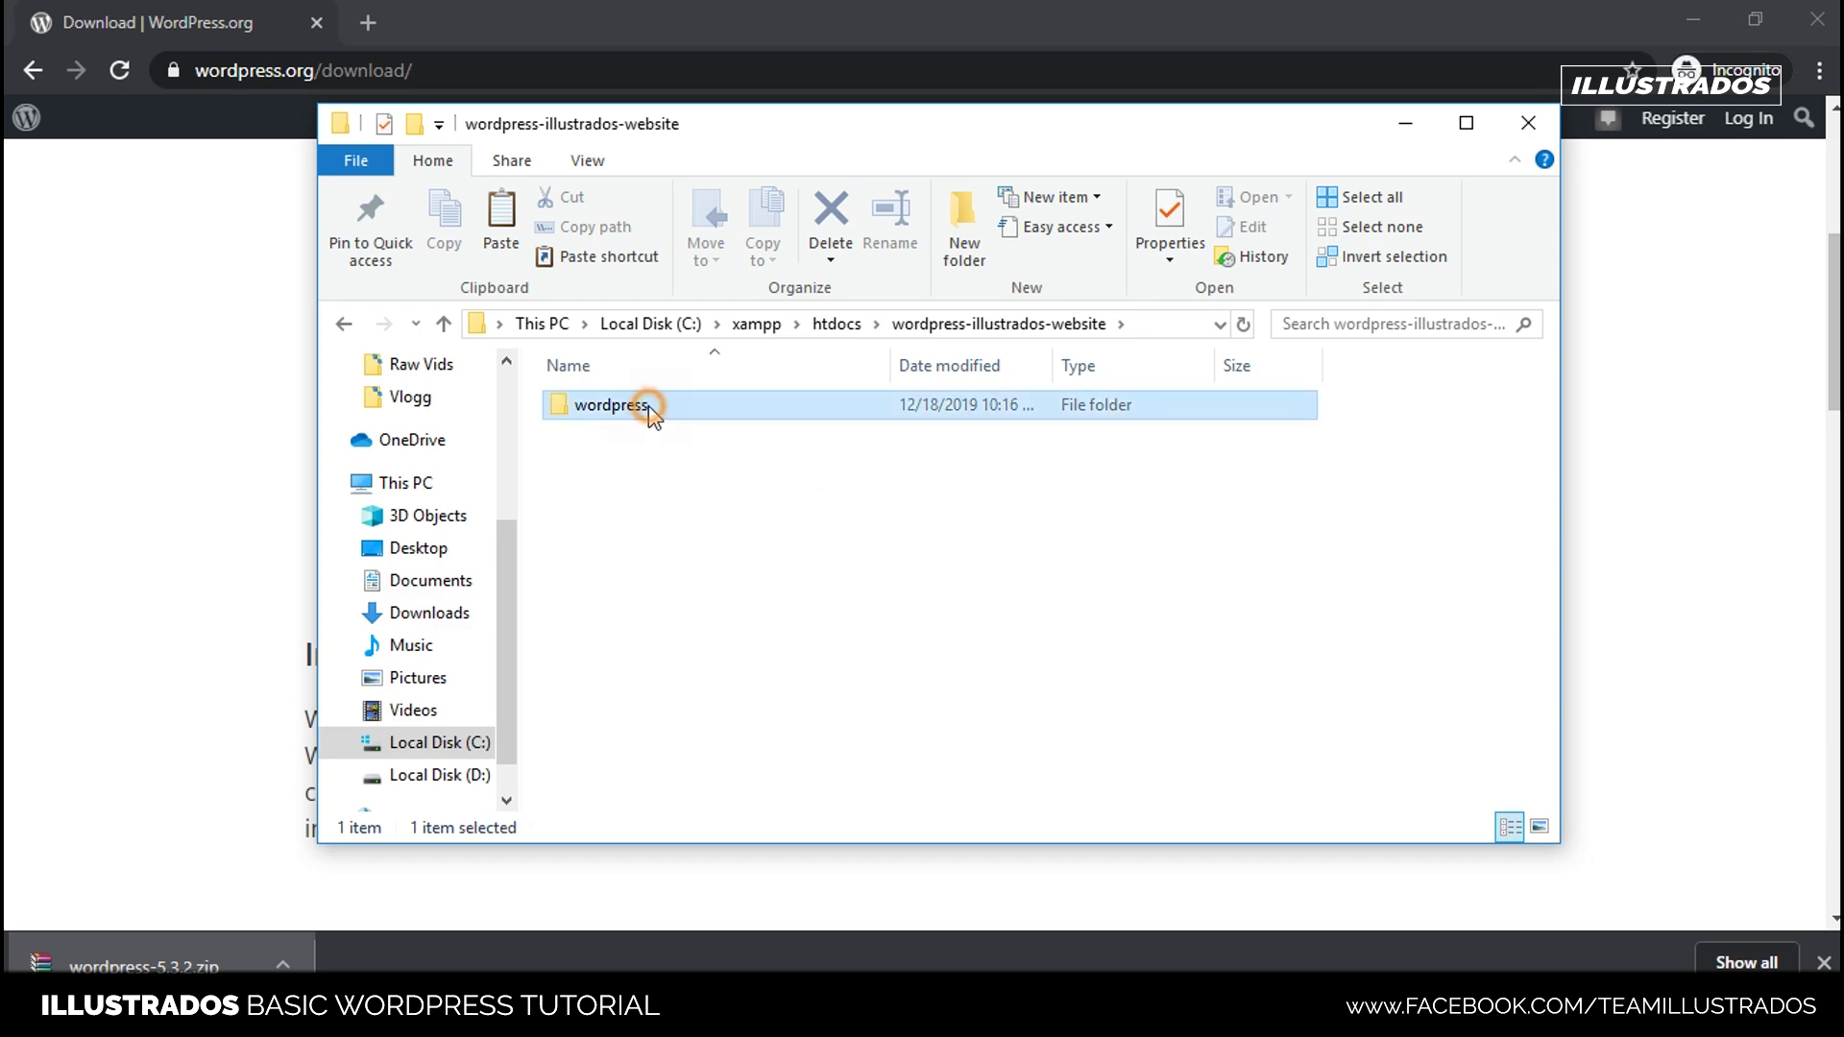
{"action": "double_click", "coordinate": [651, 411]}
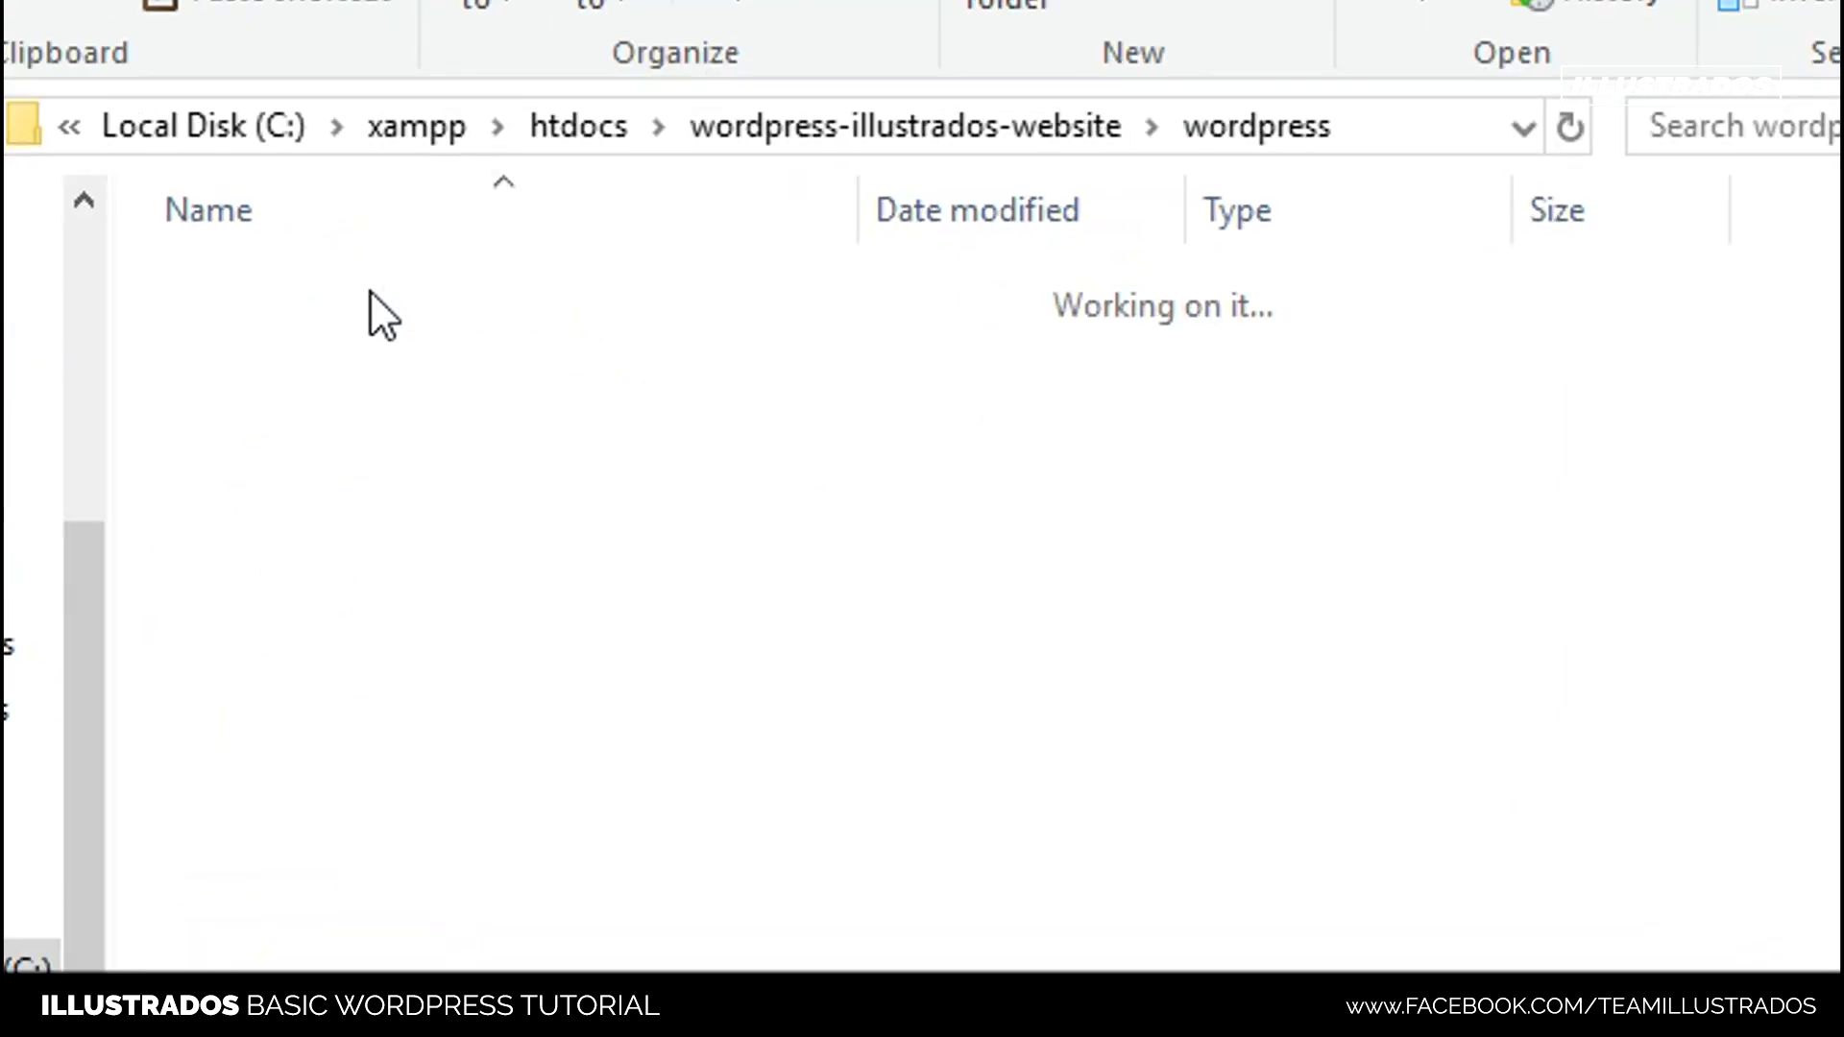
{"action": "scroll", "coordinate": [556, 585], "scroll_direction": "down", "scroll_amount": 2}
{"action": "scroll", "coordinate": [605, 769], "scroll_direction": "up", "scroll_amount": 2}
{"action": "scroll", "coordinate": [551, 540], "scroll_direction": "down", "scroll_amount": 2}
{"action": "scroll", "coordinate": [630, 493], "scroll_direction": "up", "scroll_amount": 2}
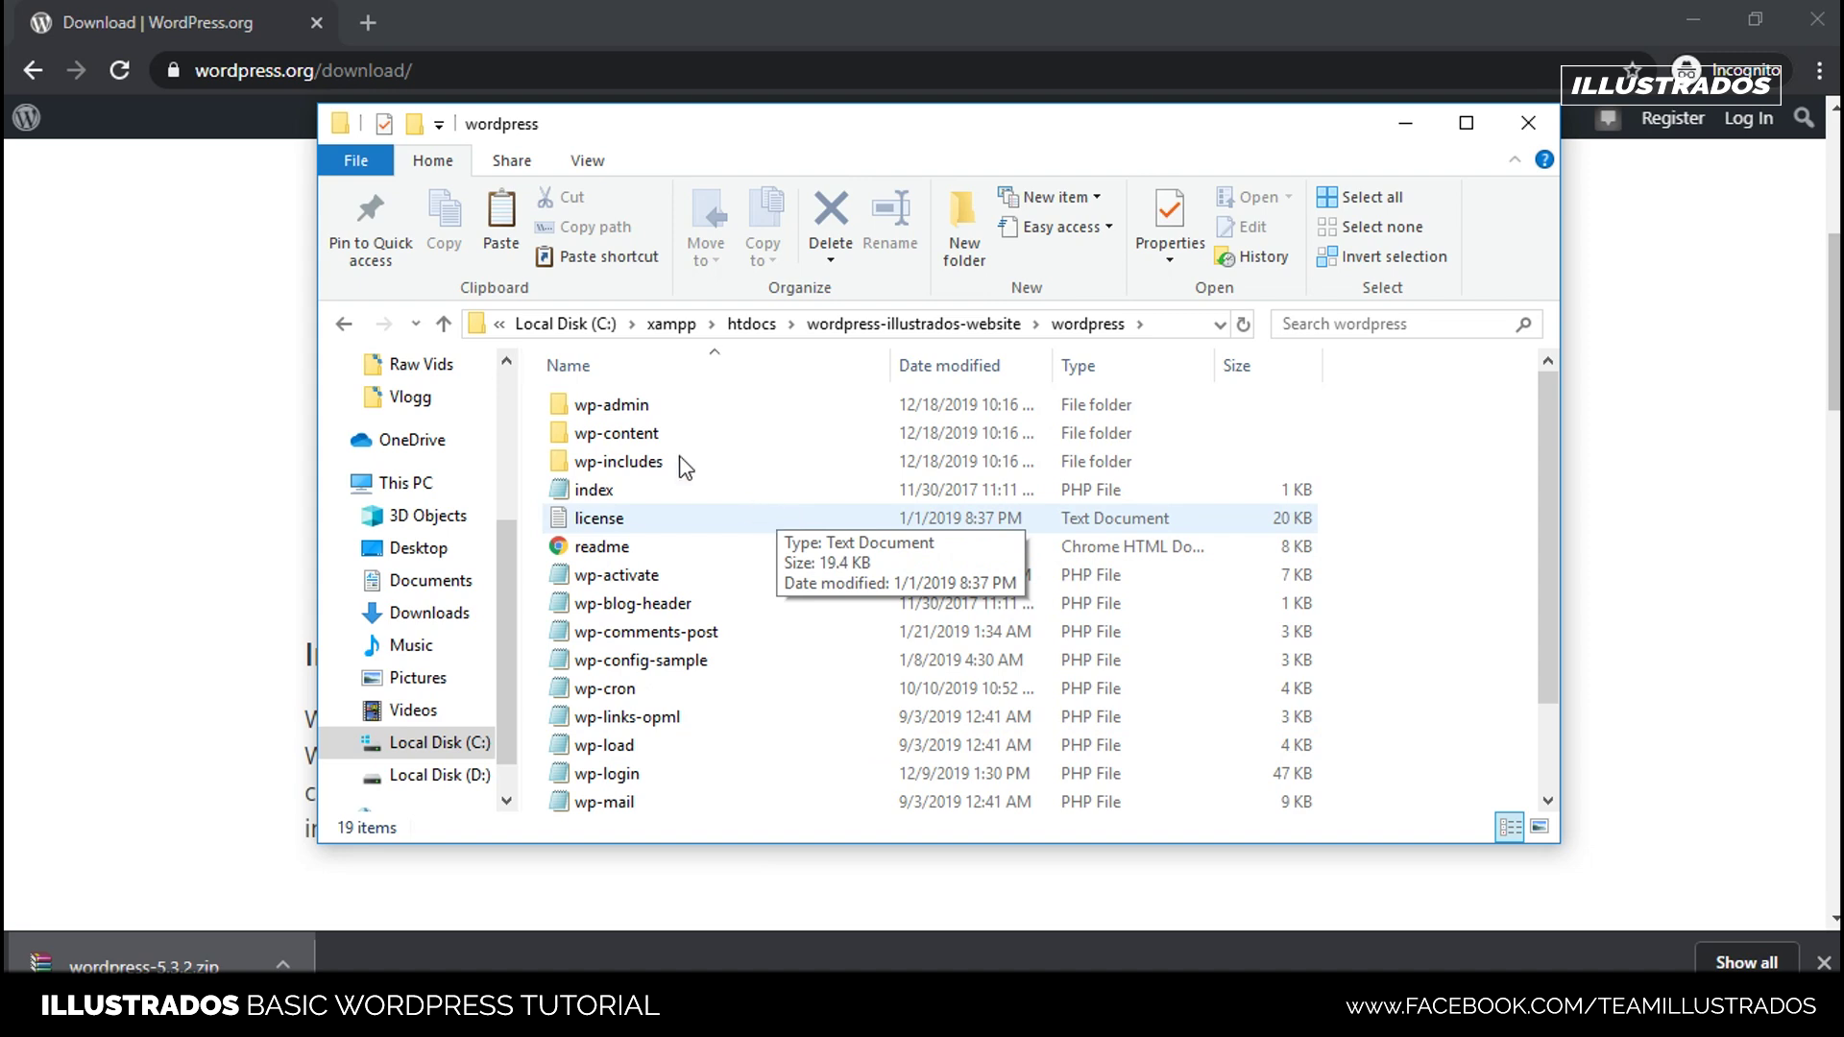
- Navigate back via htdocs and wordpress-illustrados-website into the wordpress folder
{"action": "left_click", "coordinate": [343, 323]}
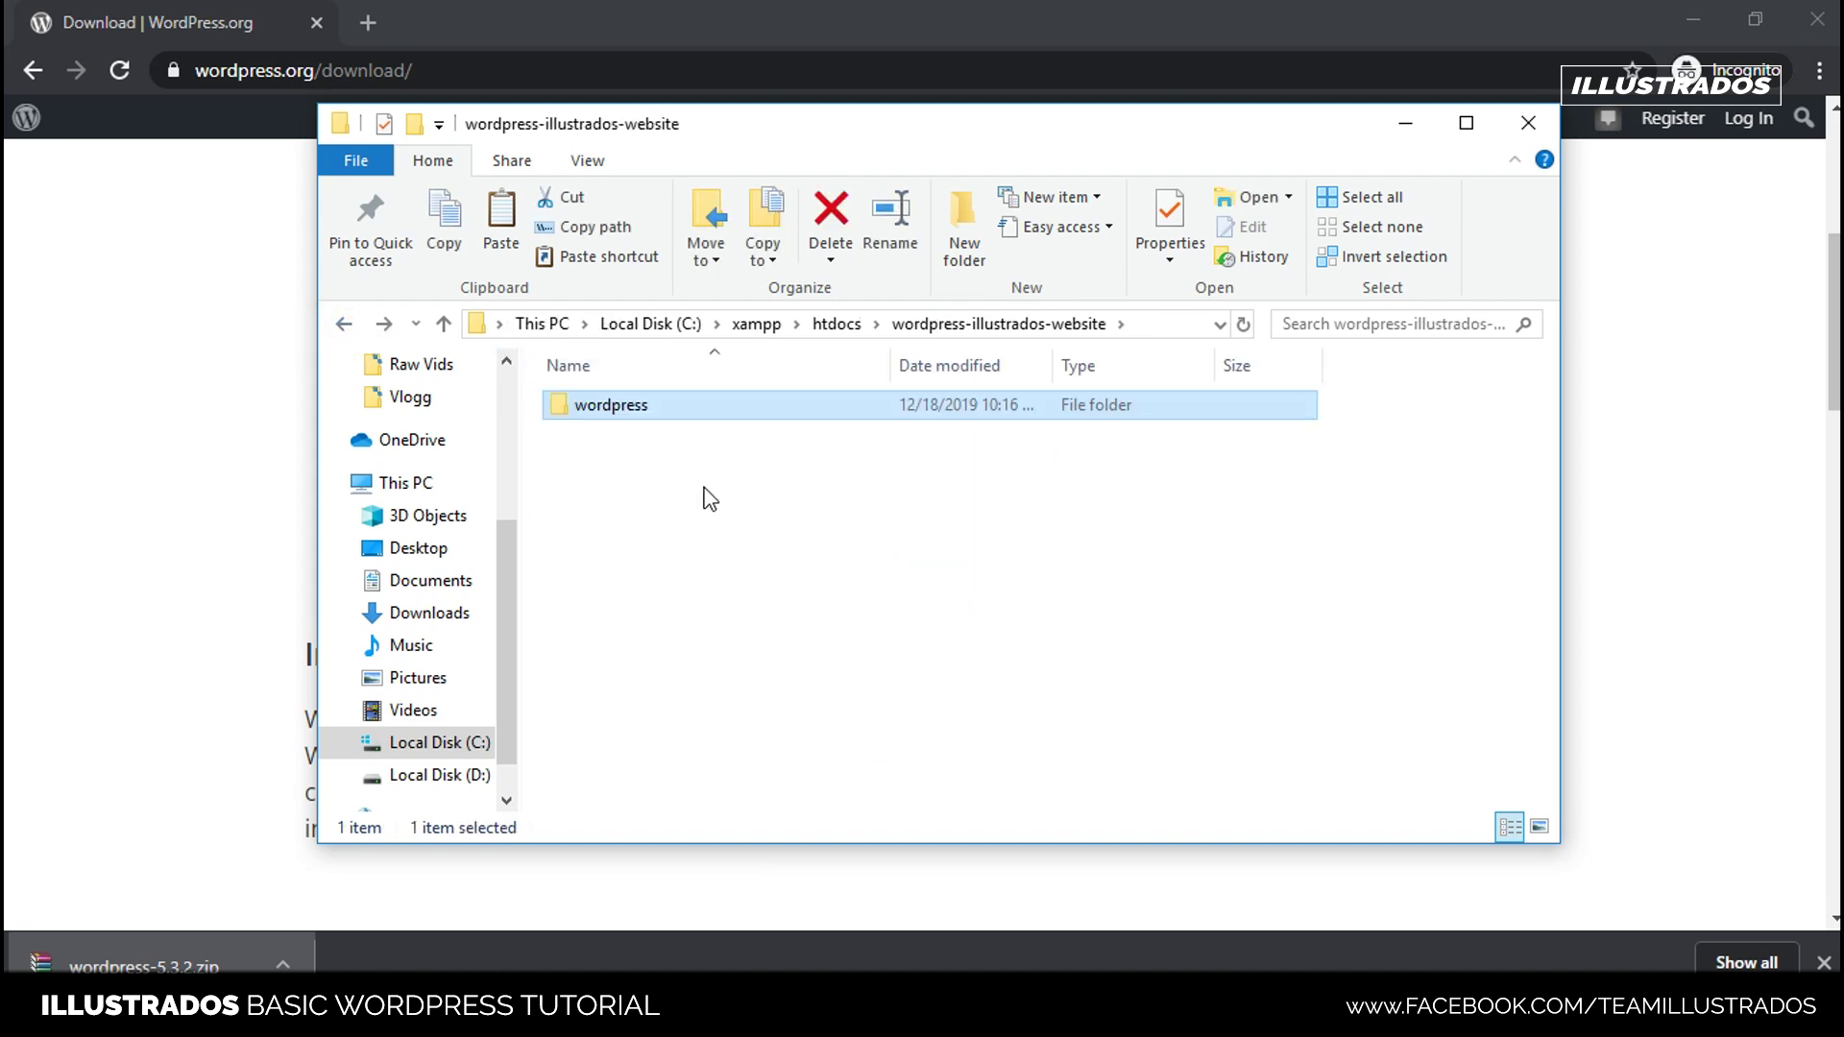
{"action": "double_click", "coordinate": [638, 413]}
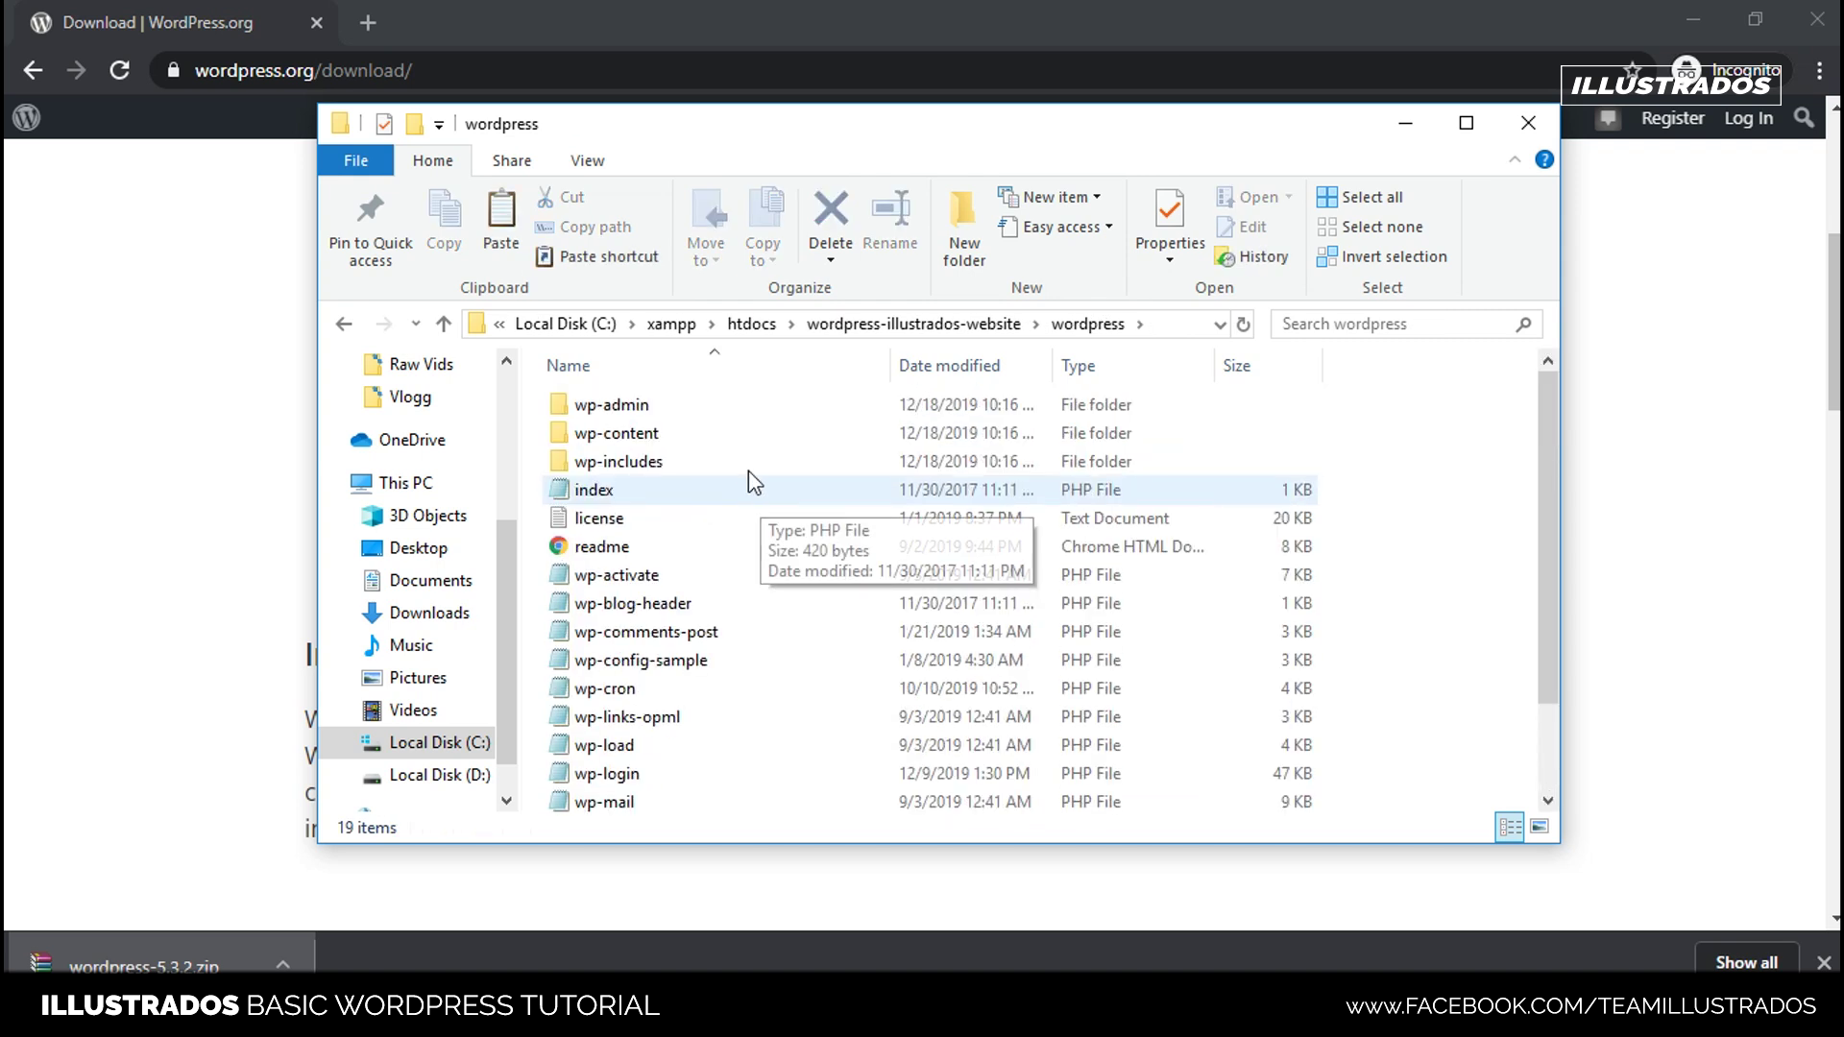
{"action": "key", "text": "alt+Left"}
{"action": "left_click", "coordinate": [626, 459]}
{"action": "left_click", "coordinate": [630, 411]}
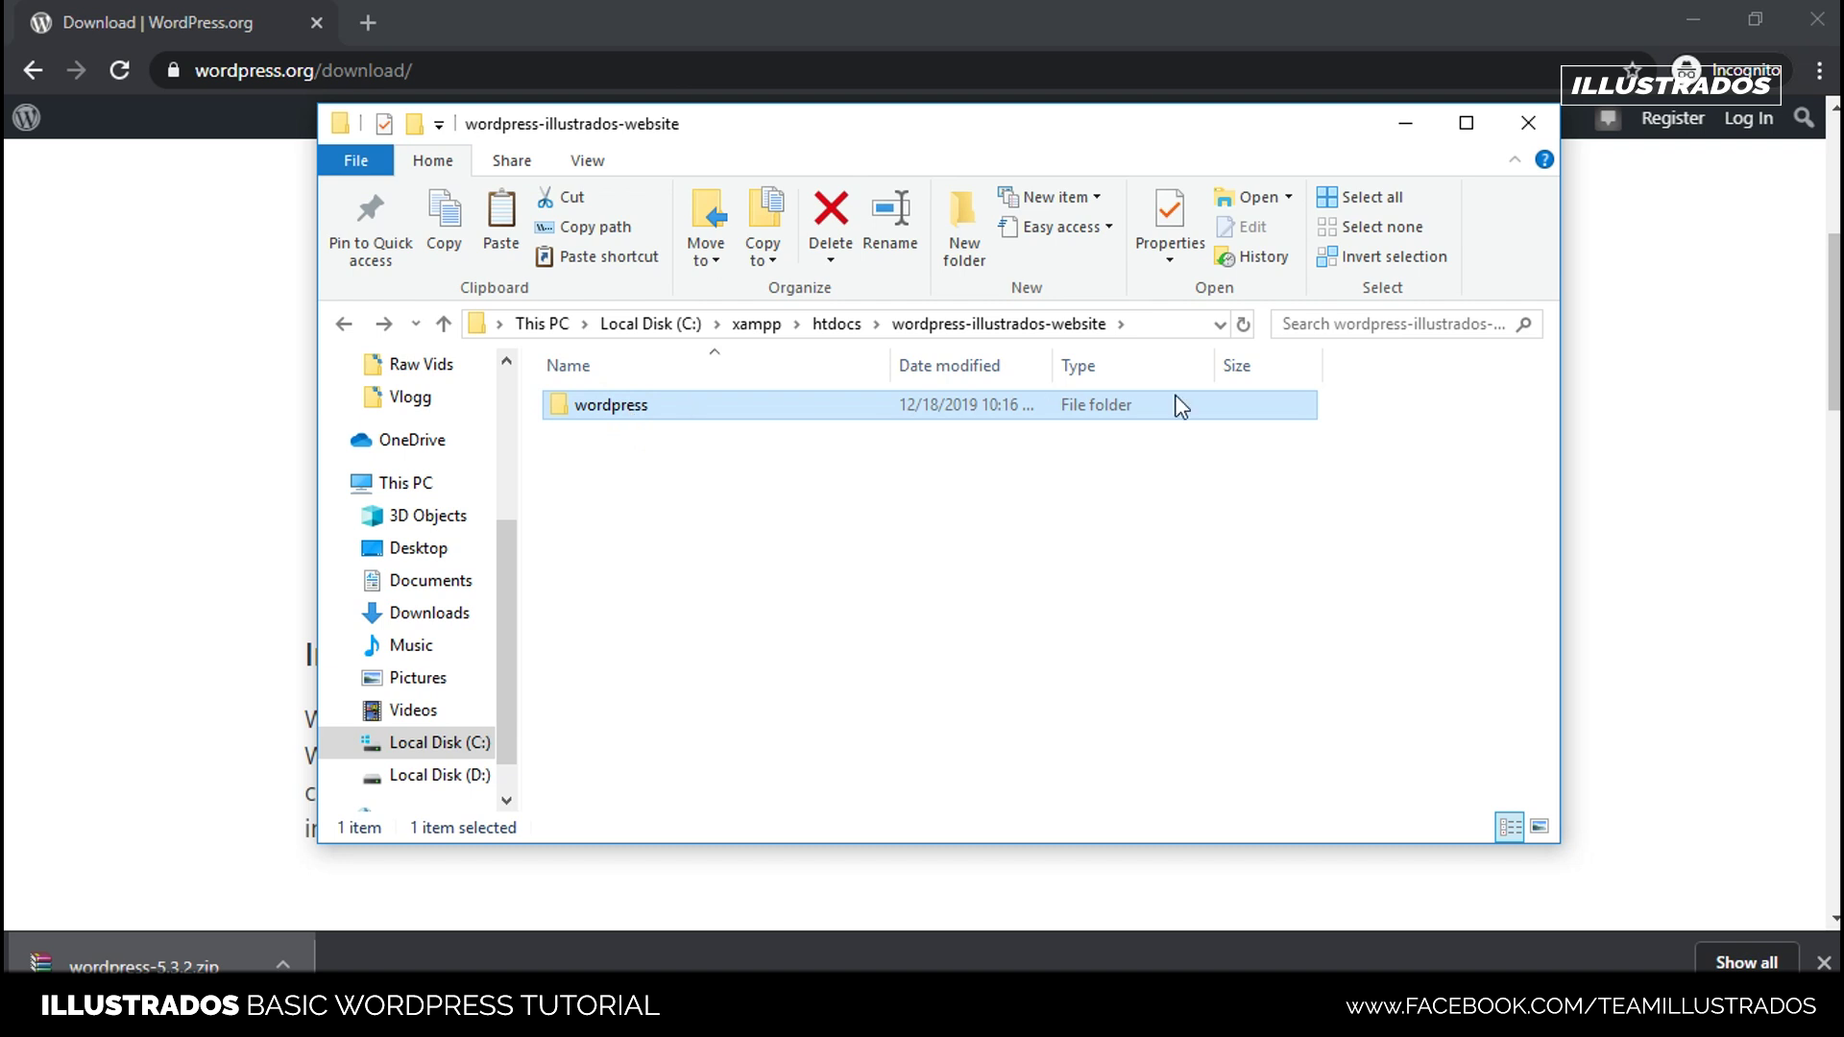
{"action": "left_click", "coordinate": [835, 324]}
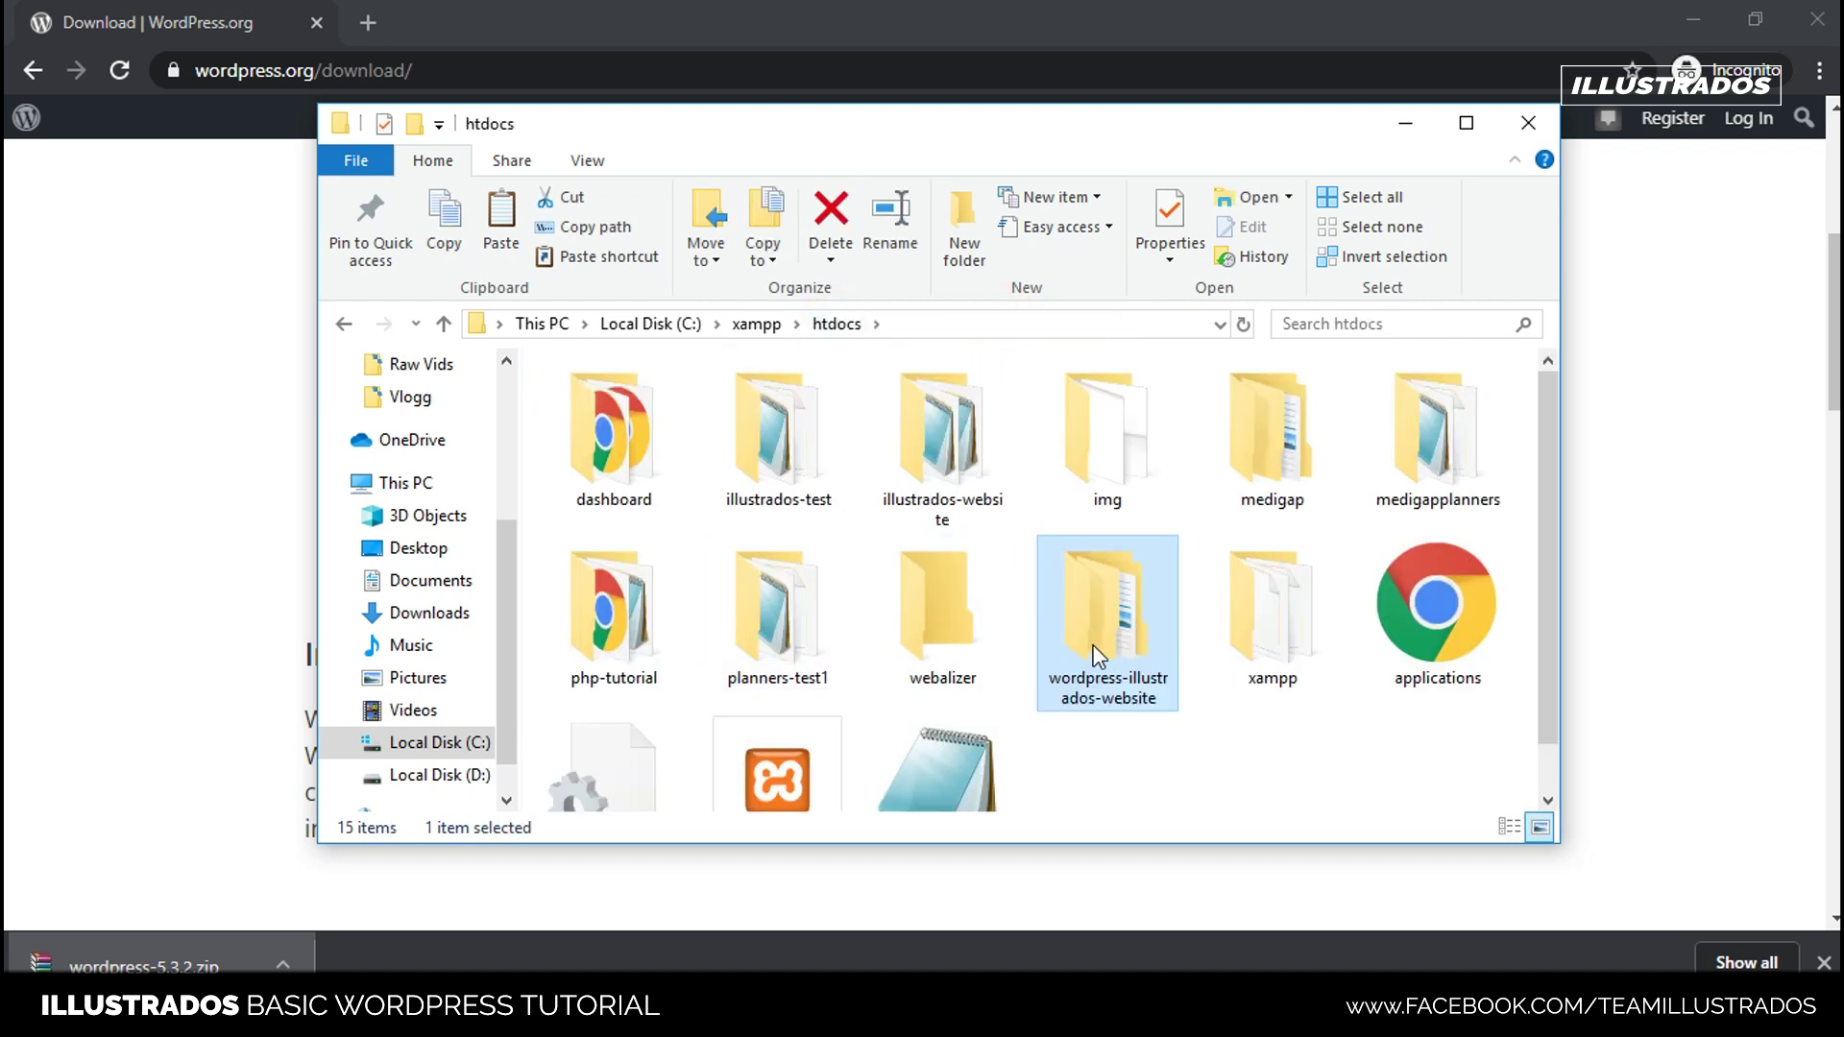
{"action": "left_click", "coordinate": [1115, 619]}
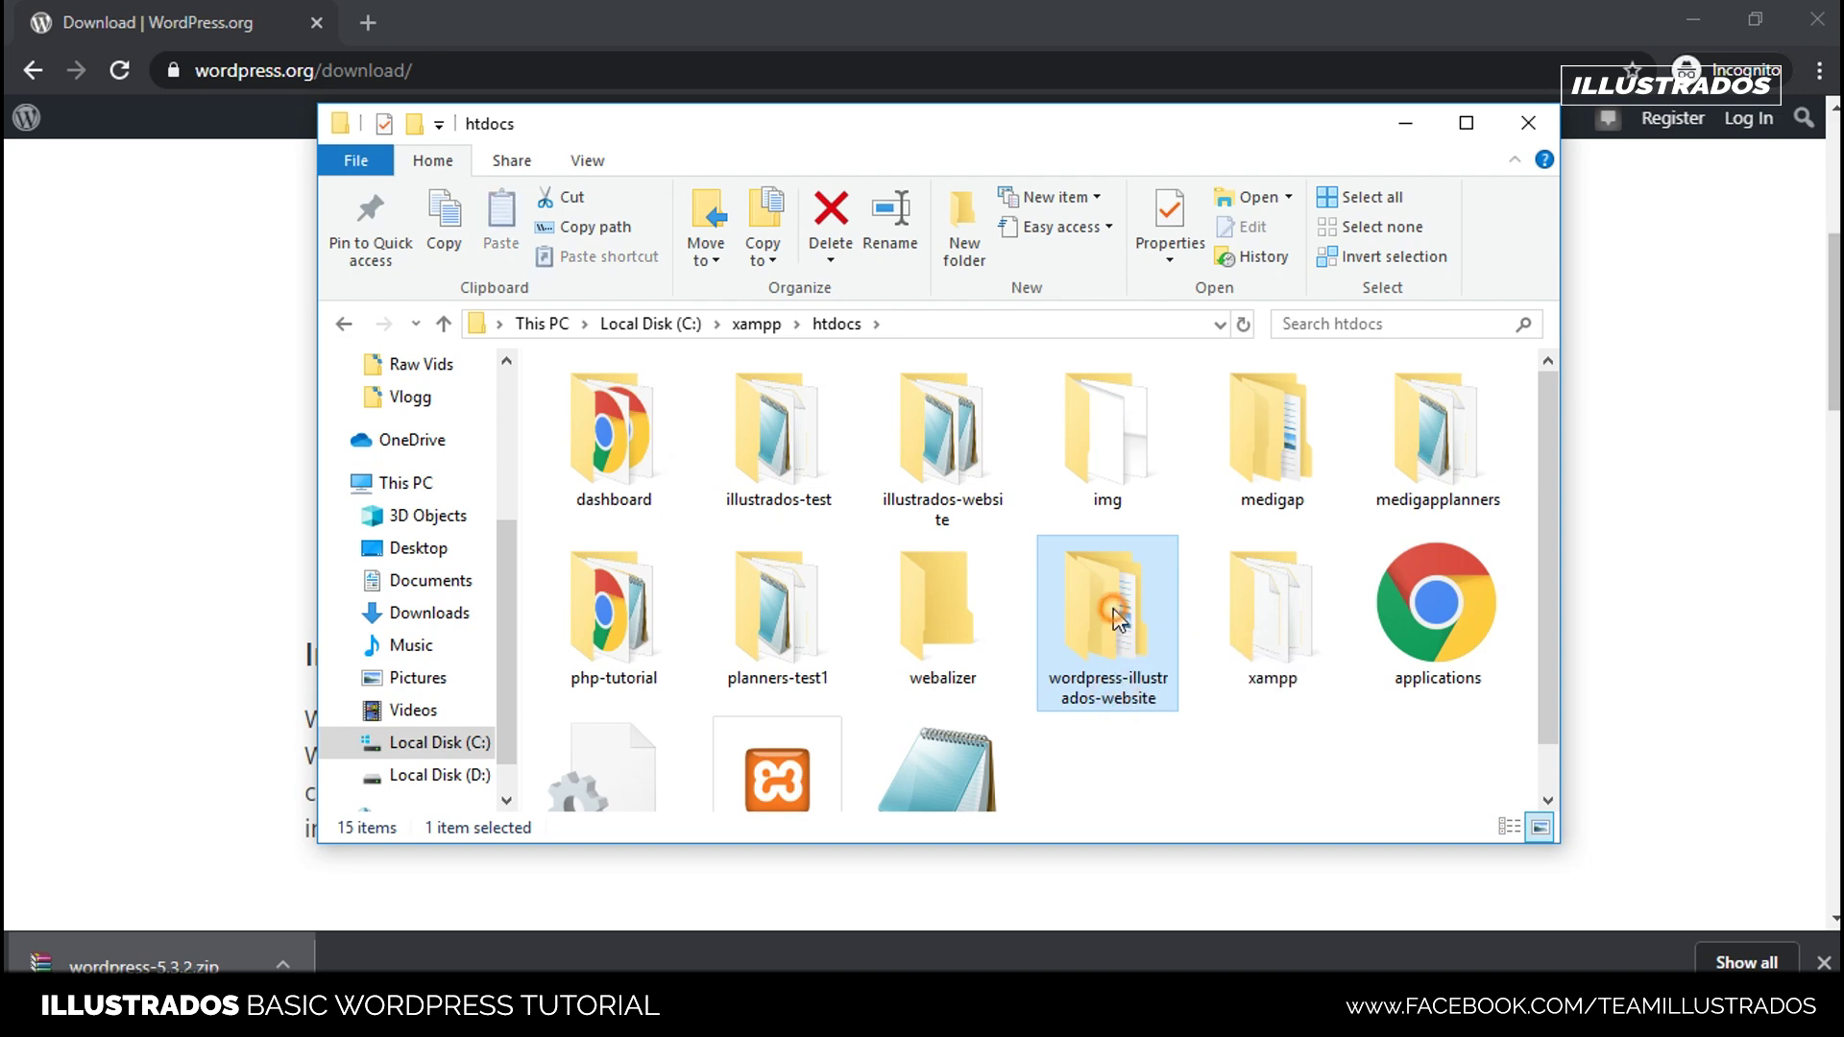
{"action": "double_click", "coordinate": [1114, 614]}
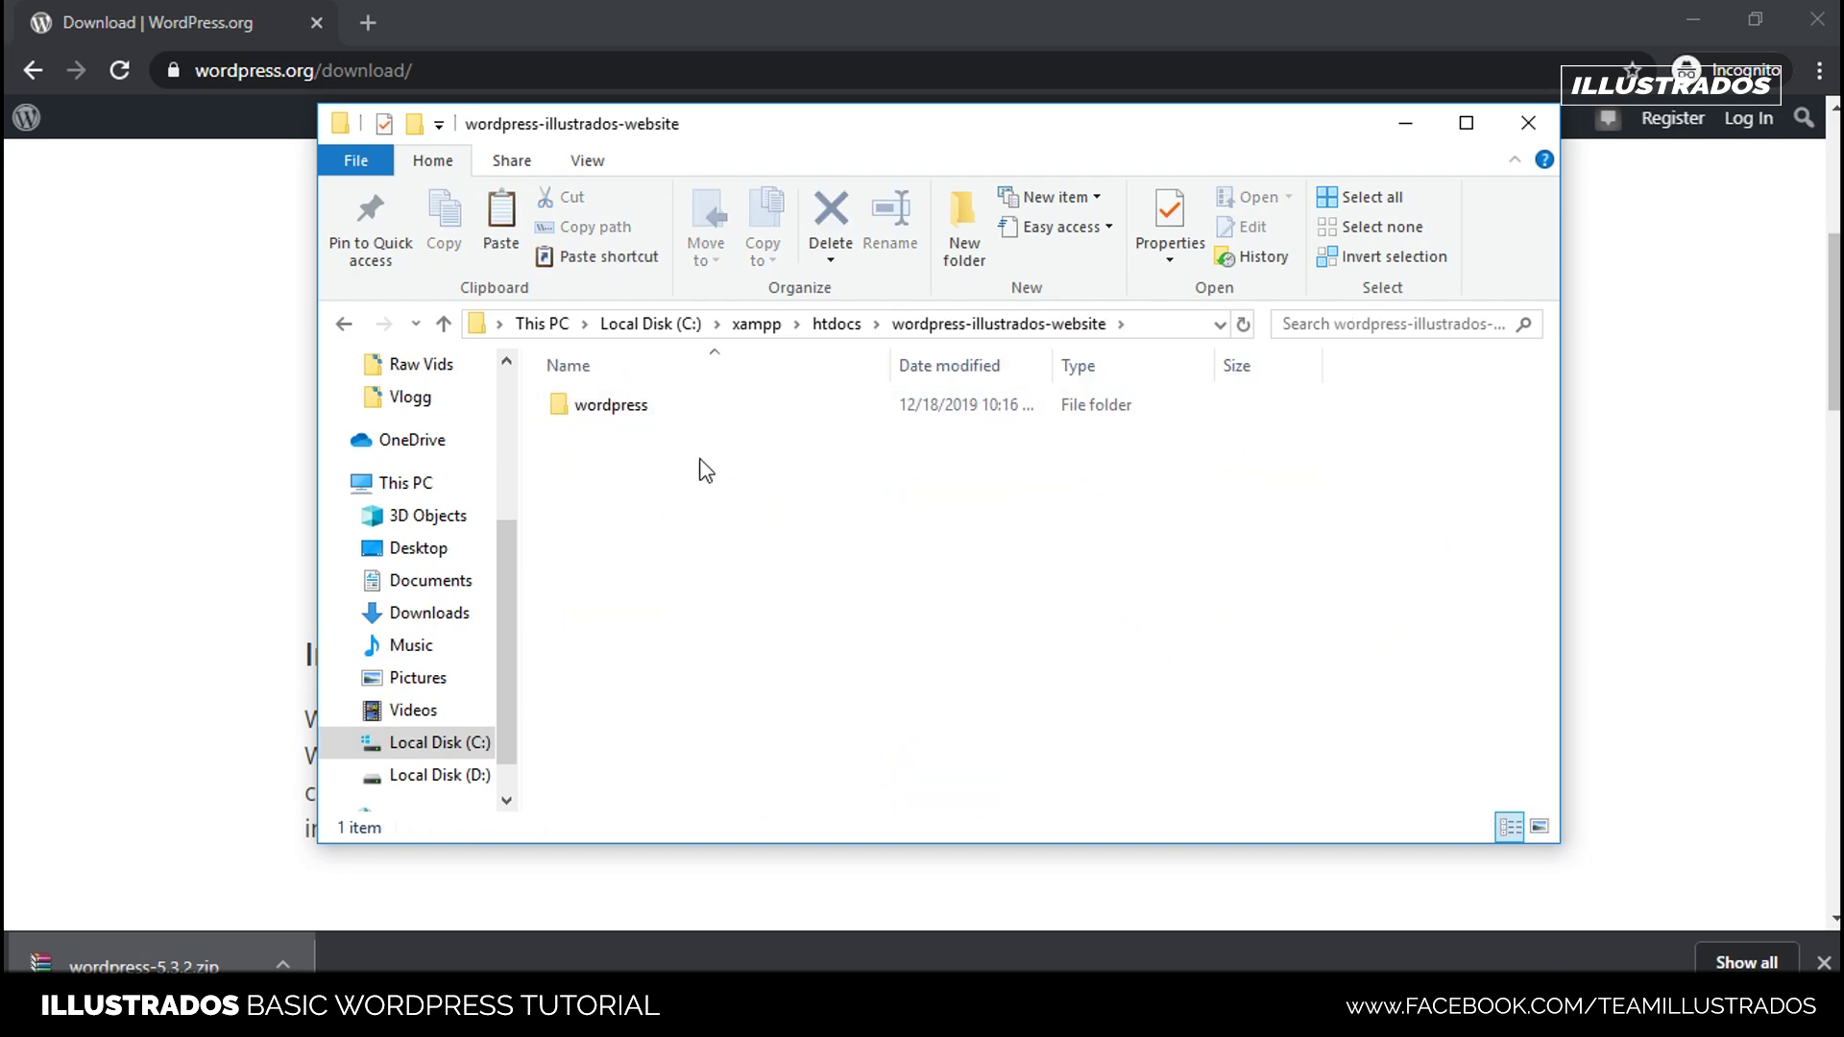
{"action": "double_click", "coordinate": [626, 413]}
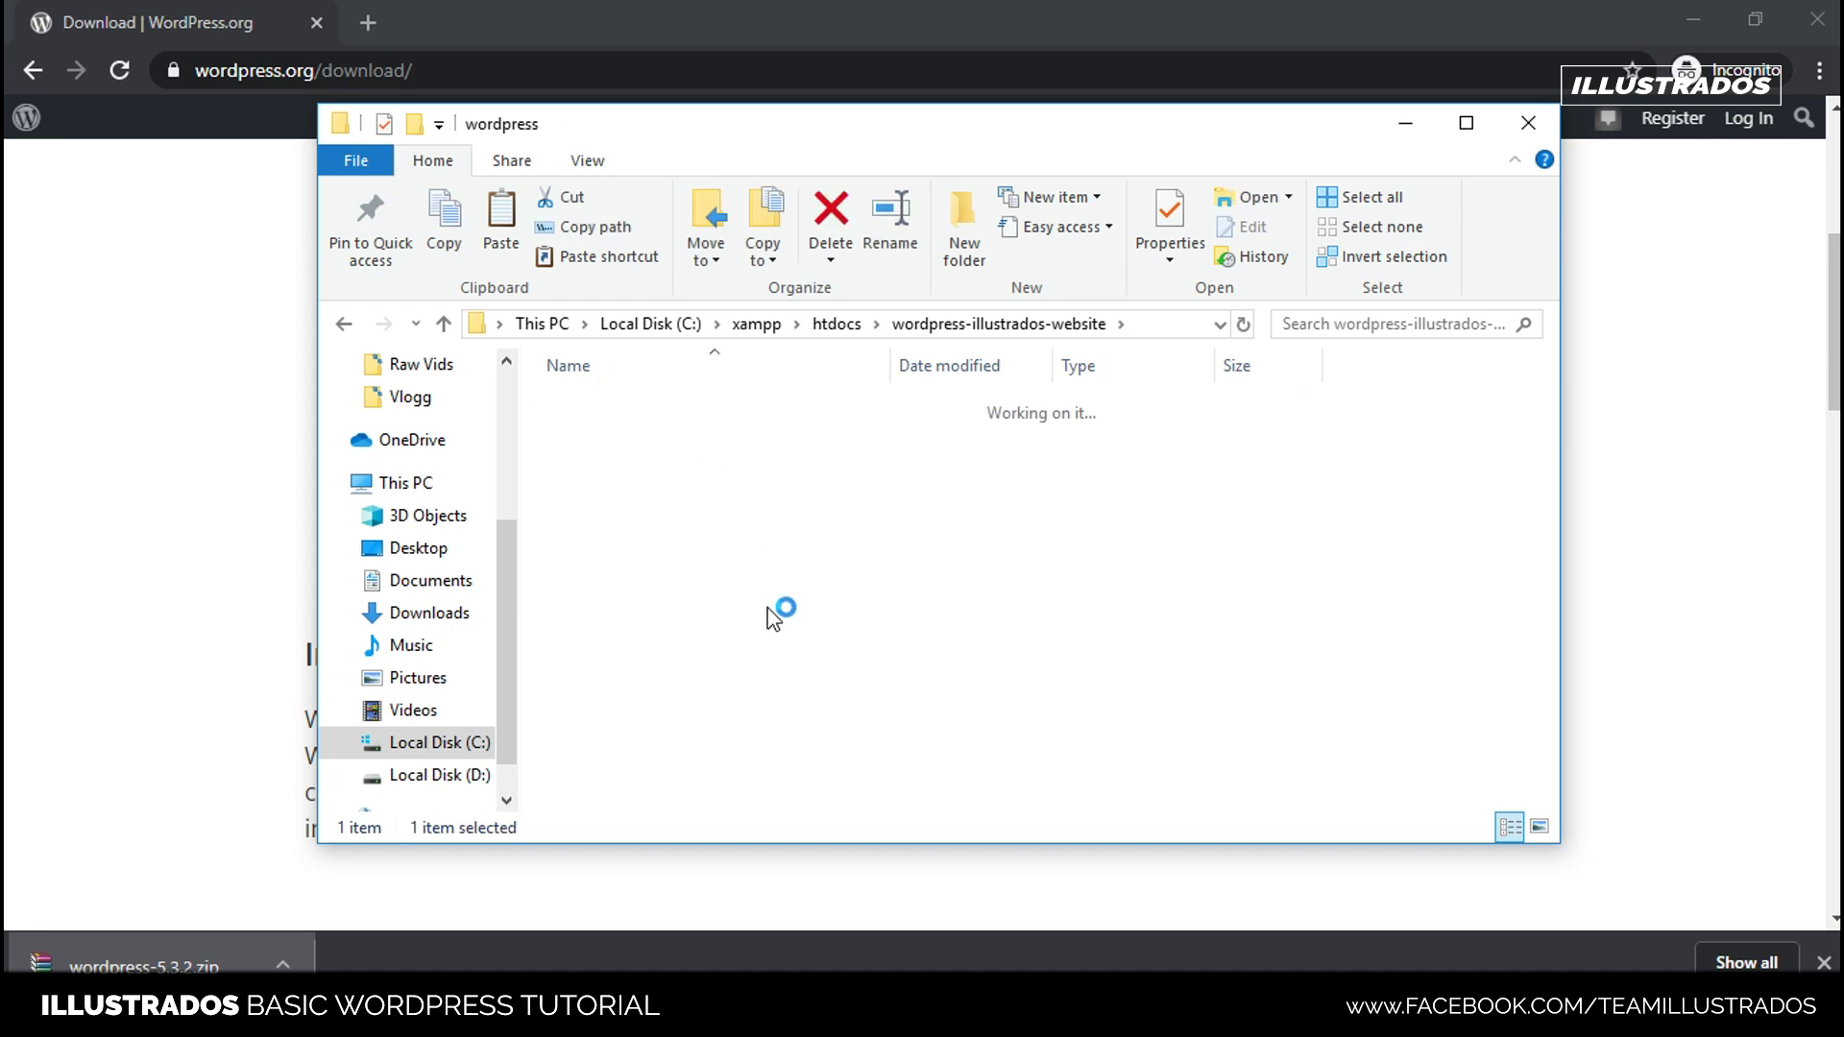
- Select all 19 items in the wordpress folder and copy them
{"action": "left_click", "coordinate": [653, 466]}
{"action": "key", "text": "ctrl+a"}
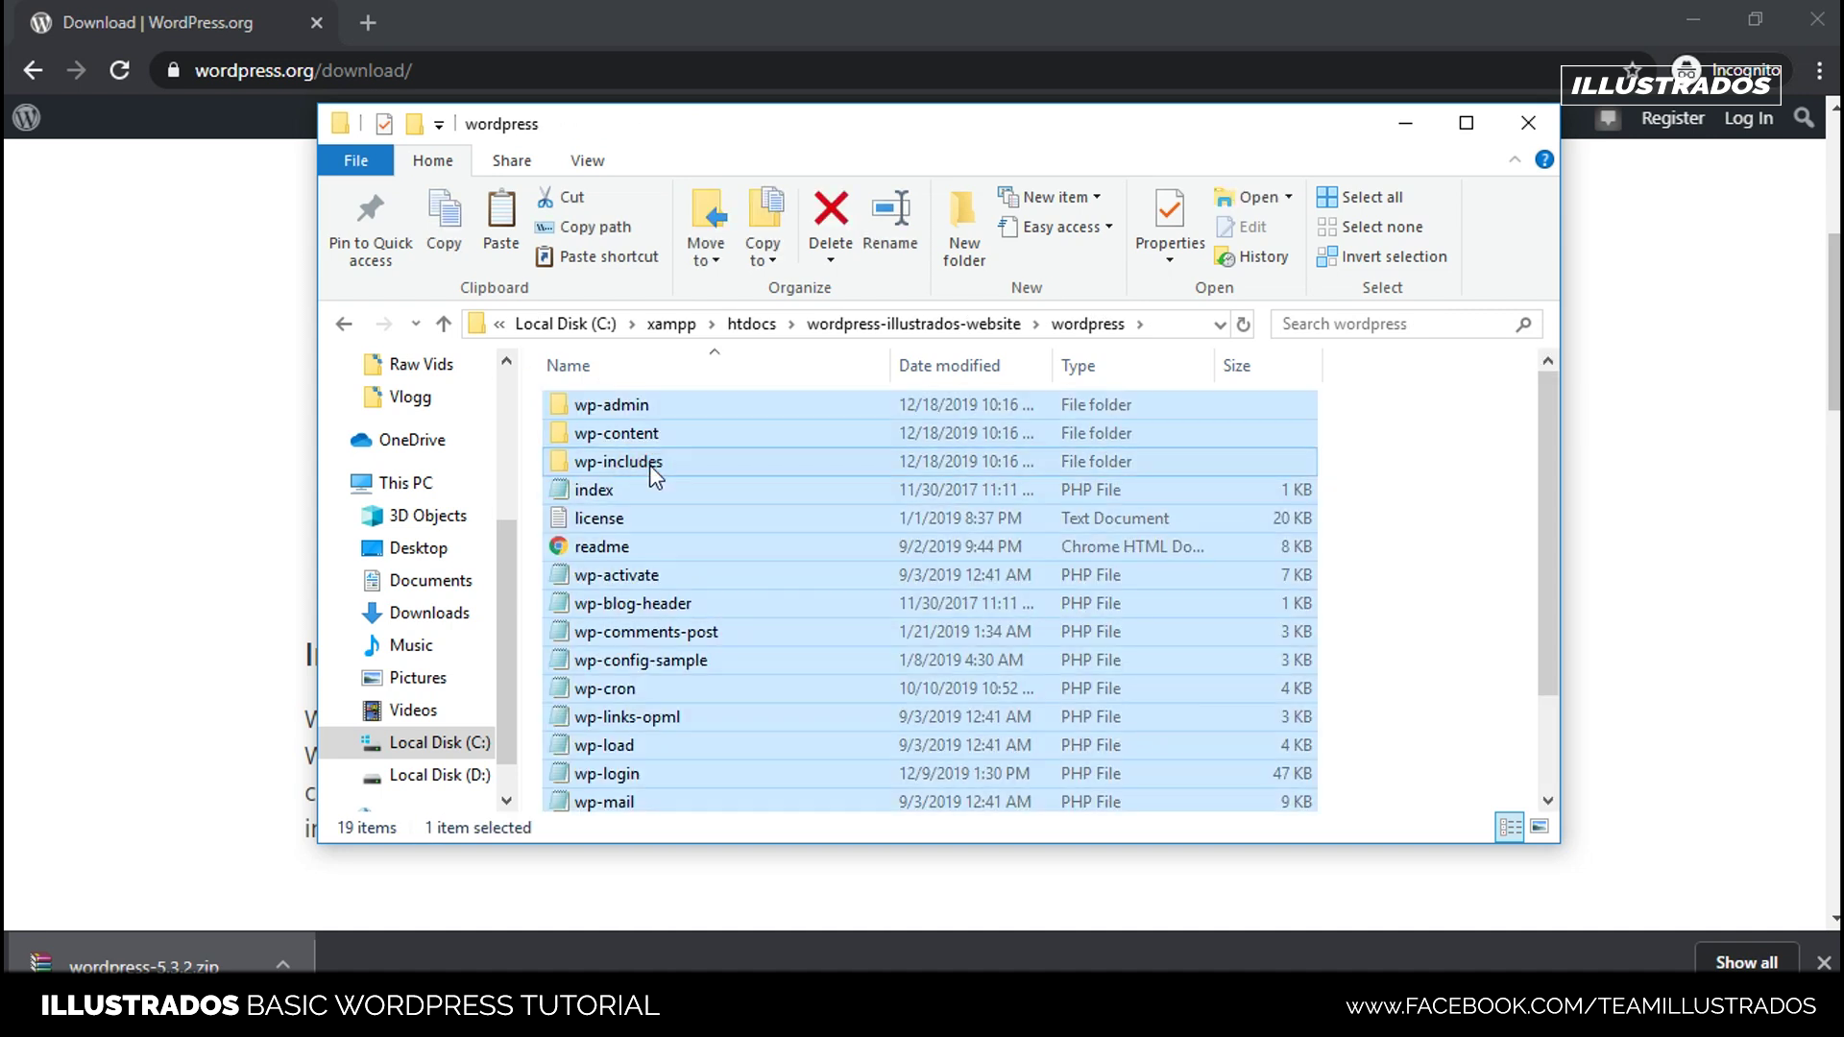
{"action": "scroll", "coordinate": [732, 469], "scroll_direction": "down", "scroll_amount": 2}
{"action": "scroll", "coordinate": [739, 469], "scroll_direction": "up", "scroll_amount": 2}
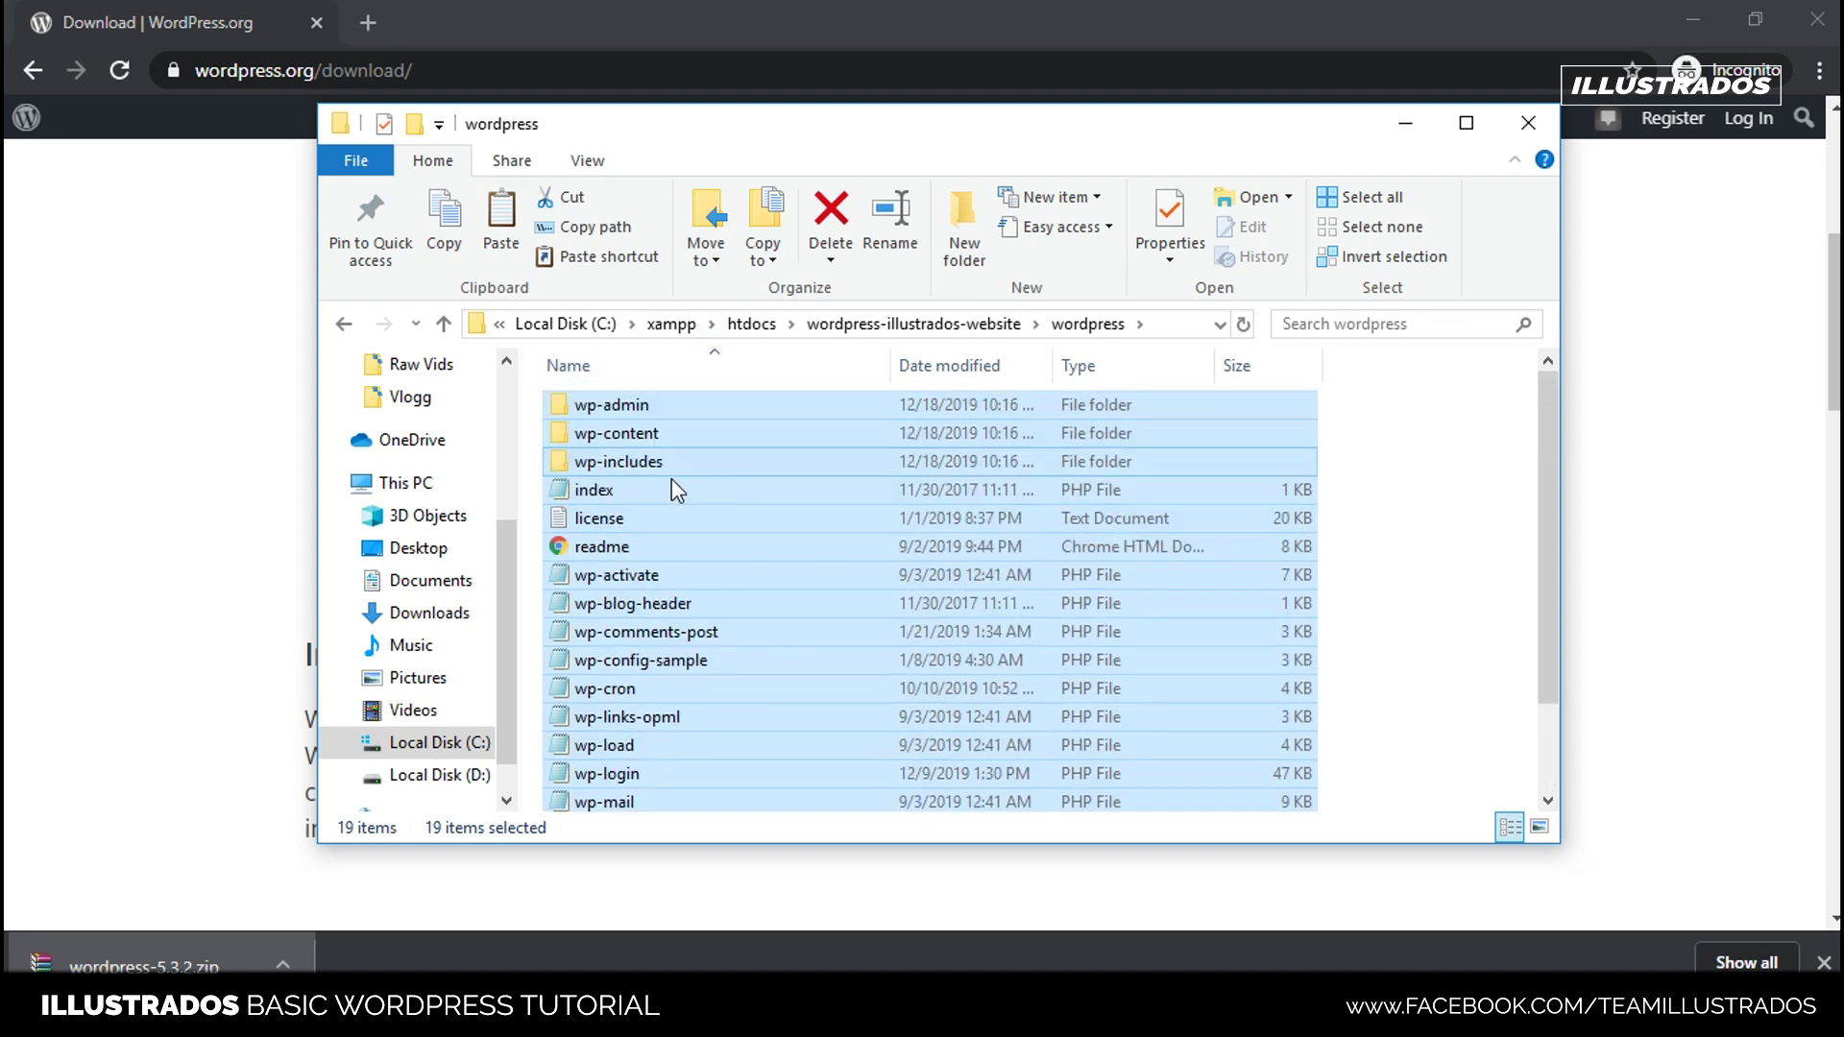
{"action": "right_click", "coordinate": [667, 469]}
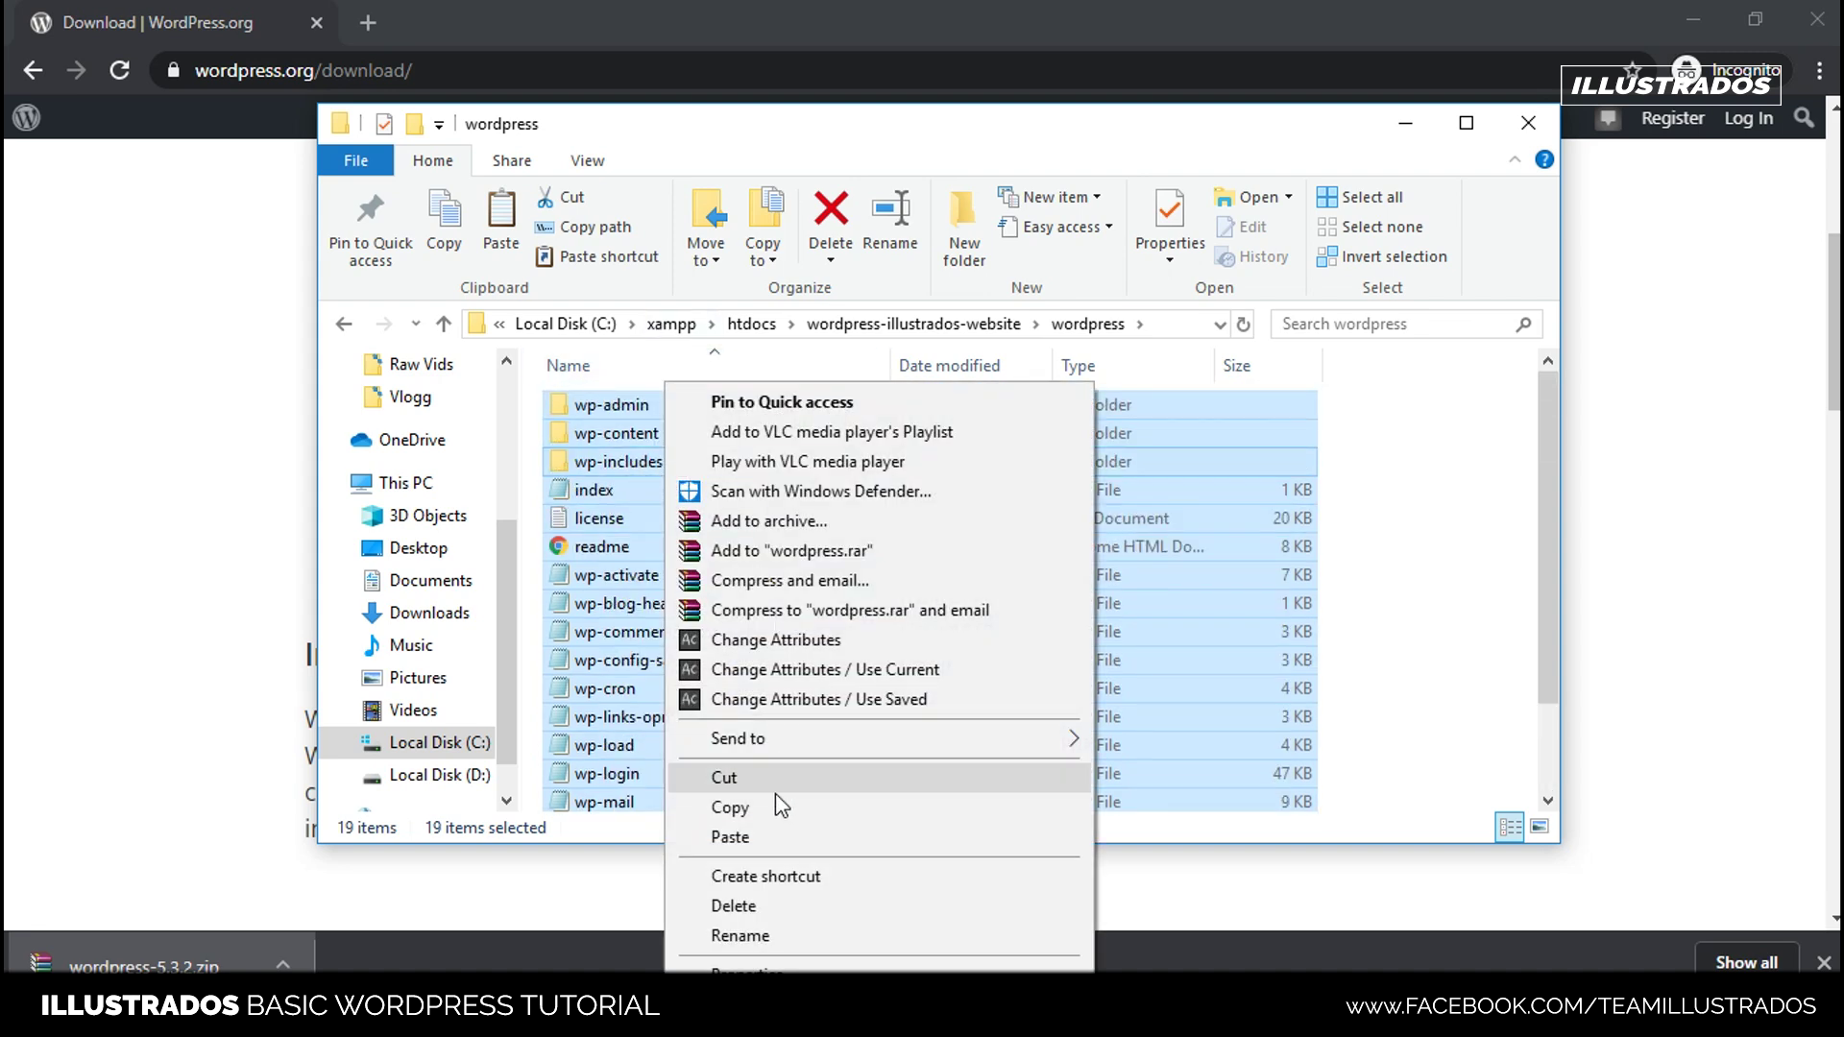
{"action": "left_click", "coordinate": [778, 812]}
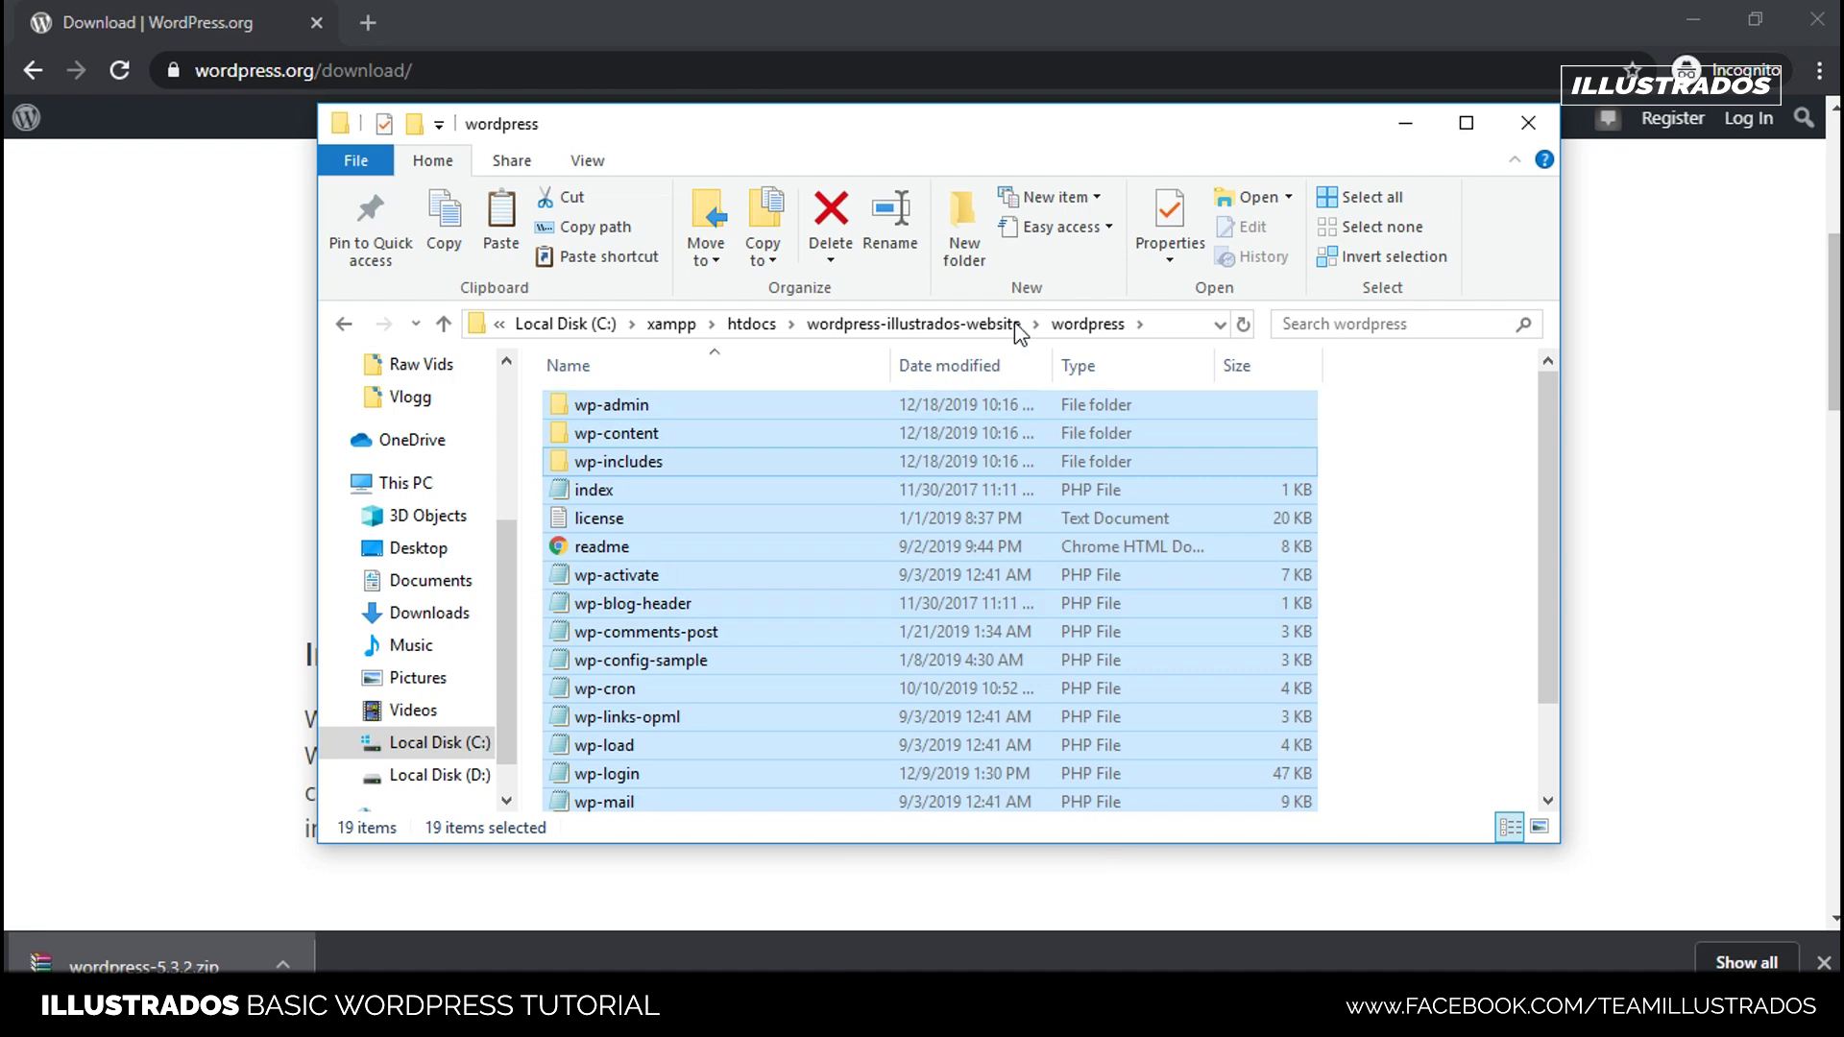
- Paste the WordPress files into wordpress-illustrados-website and reposition the XAMPP window
{"action": "left_click", "coordinate": [925, 324]}
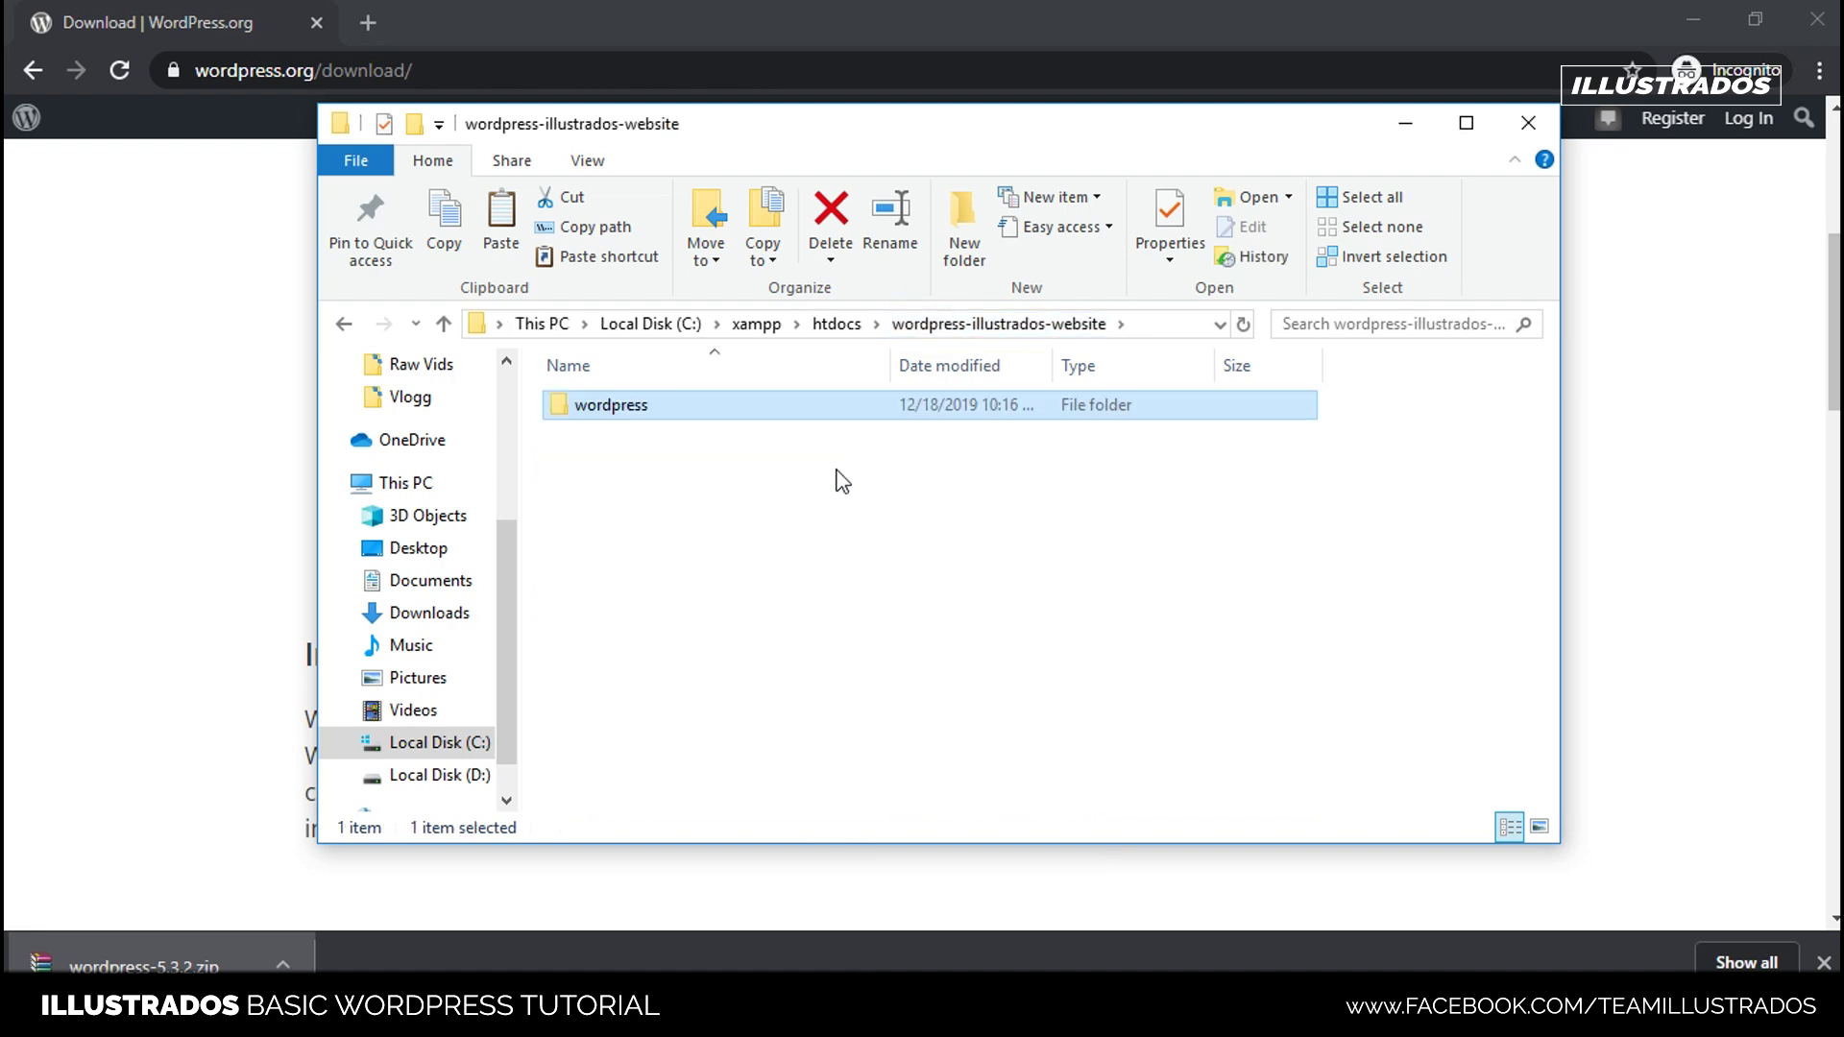
{"action": "right_click", "coordinate": [751, 556]}
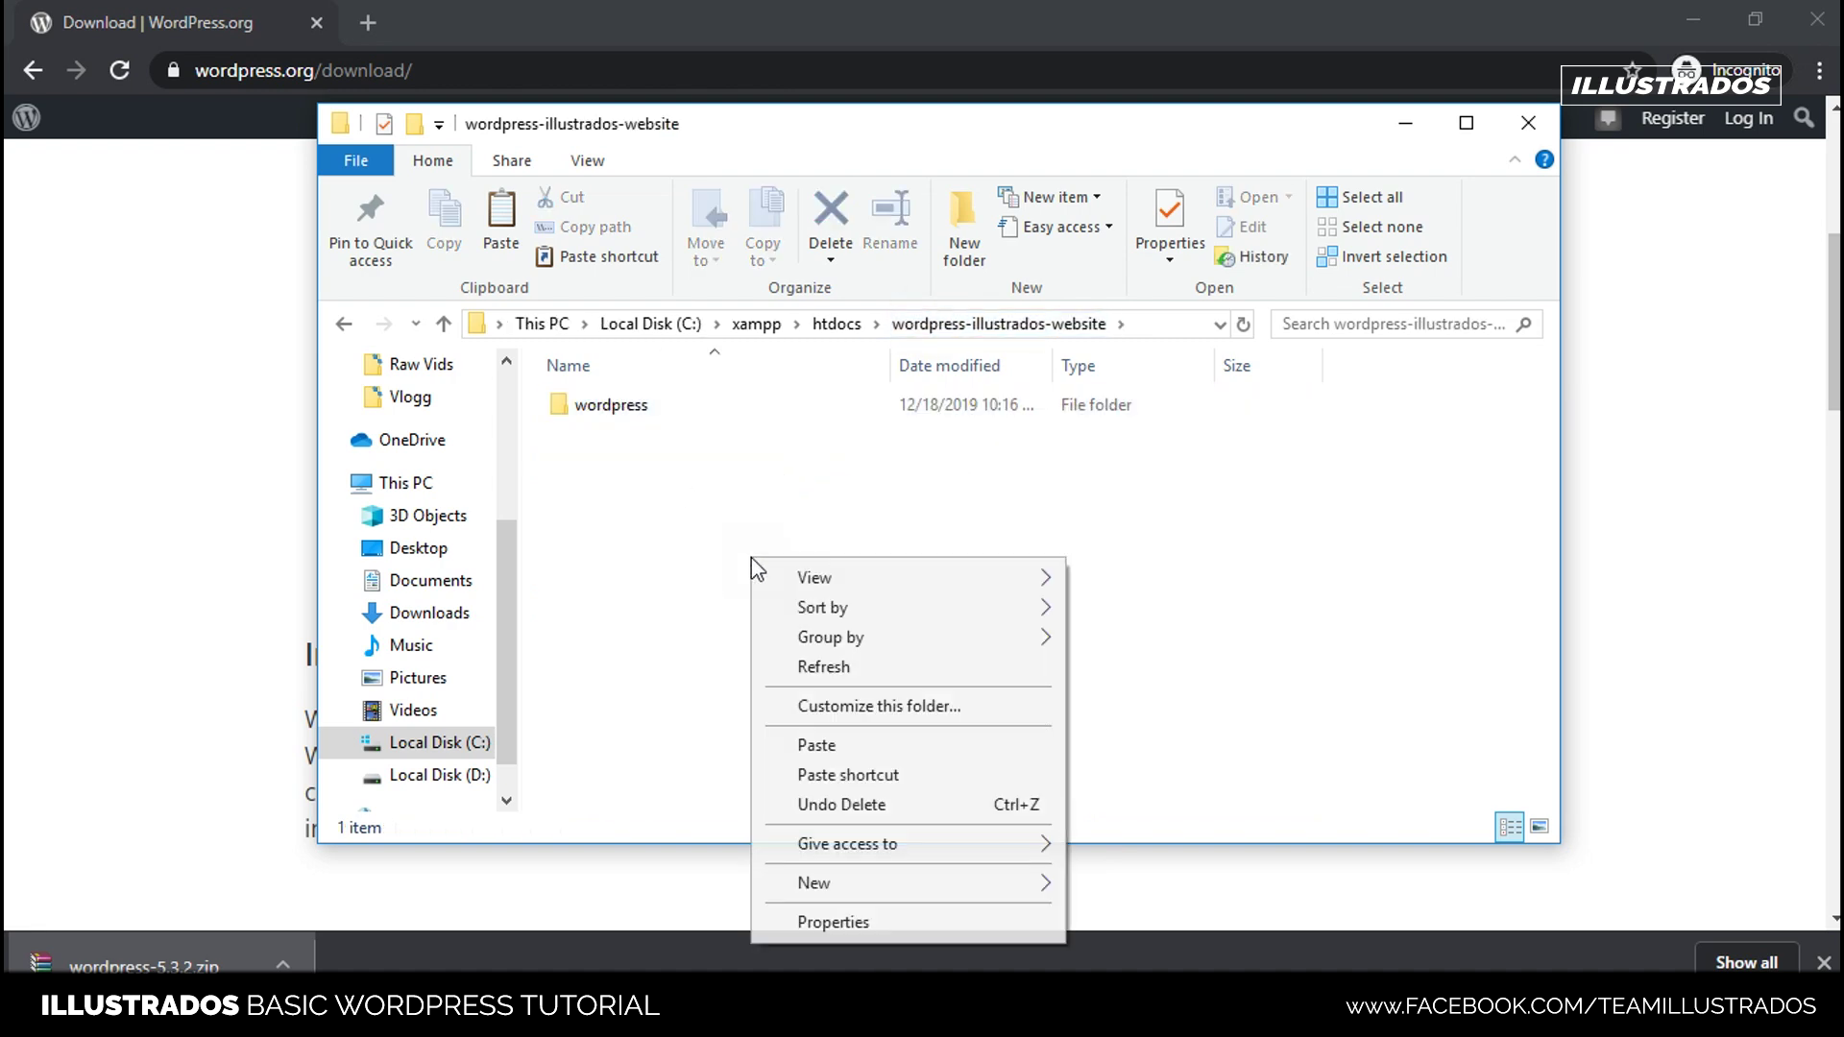
{"action": "left_click", "coordinate": [840, 747]}
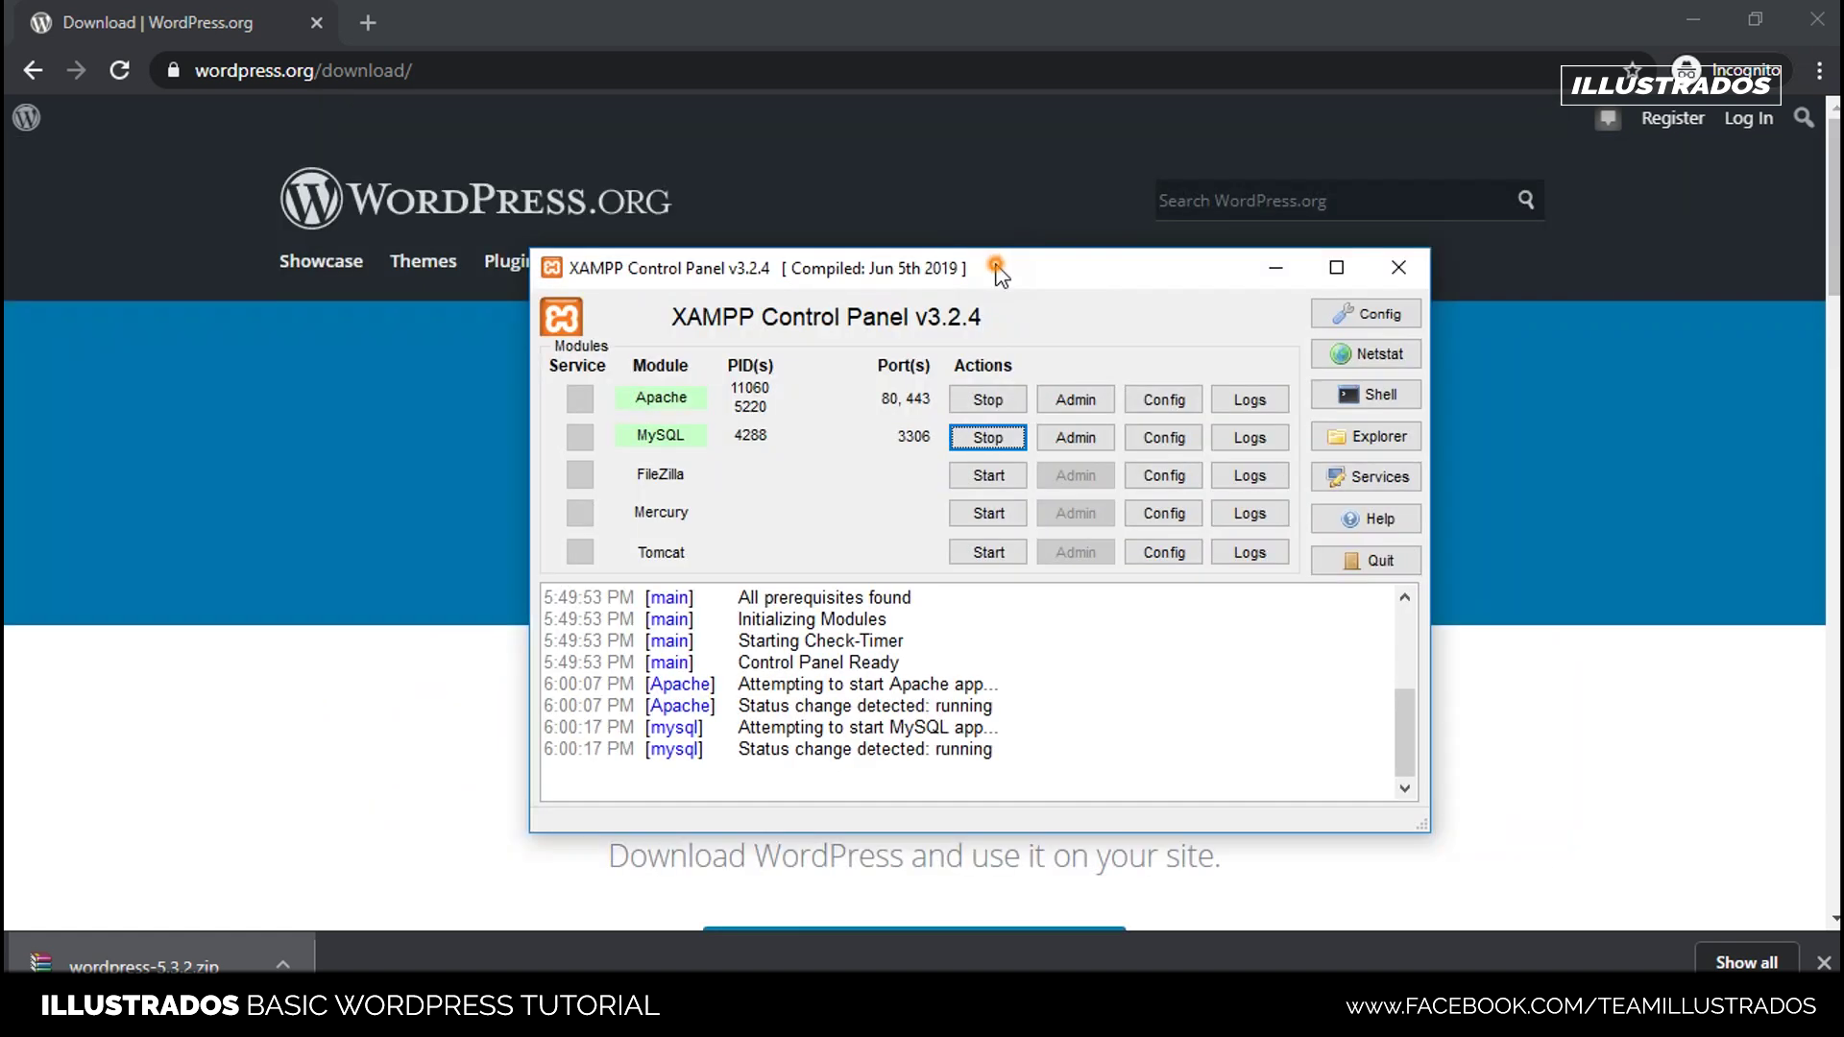
{"action": "left_click_drag", "start_coordinate": [1013, 313], "coordinate": [1123, 264]}
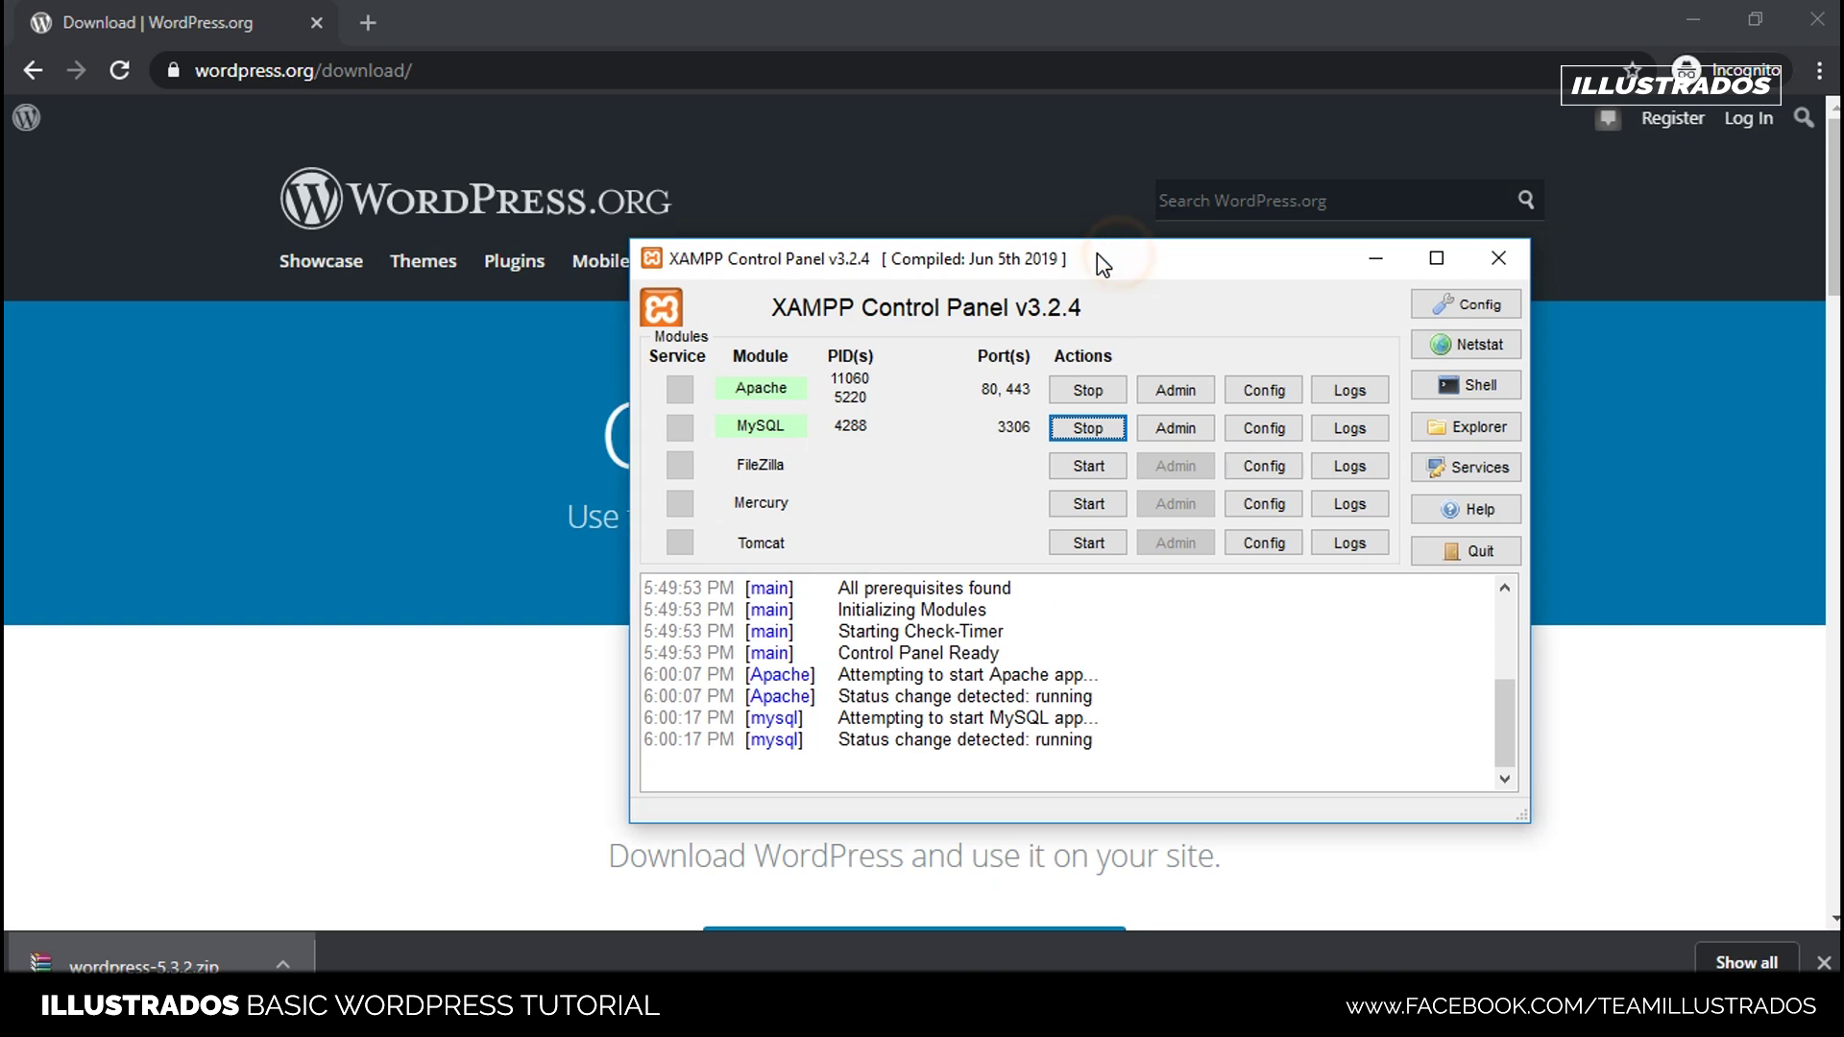
- Load localhost/phpmyadmin in a new Chrome tab
{"action": "left_click", "coordinate": [378, 13]}
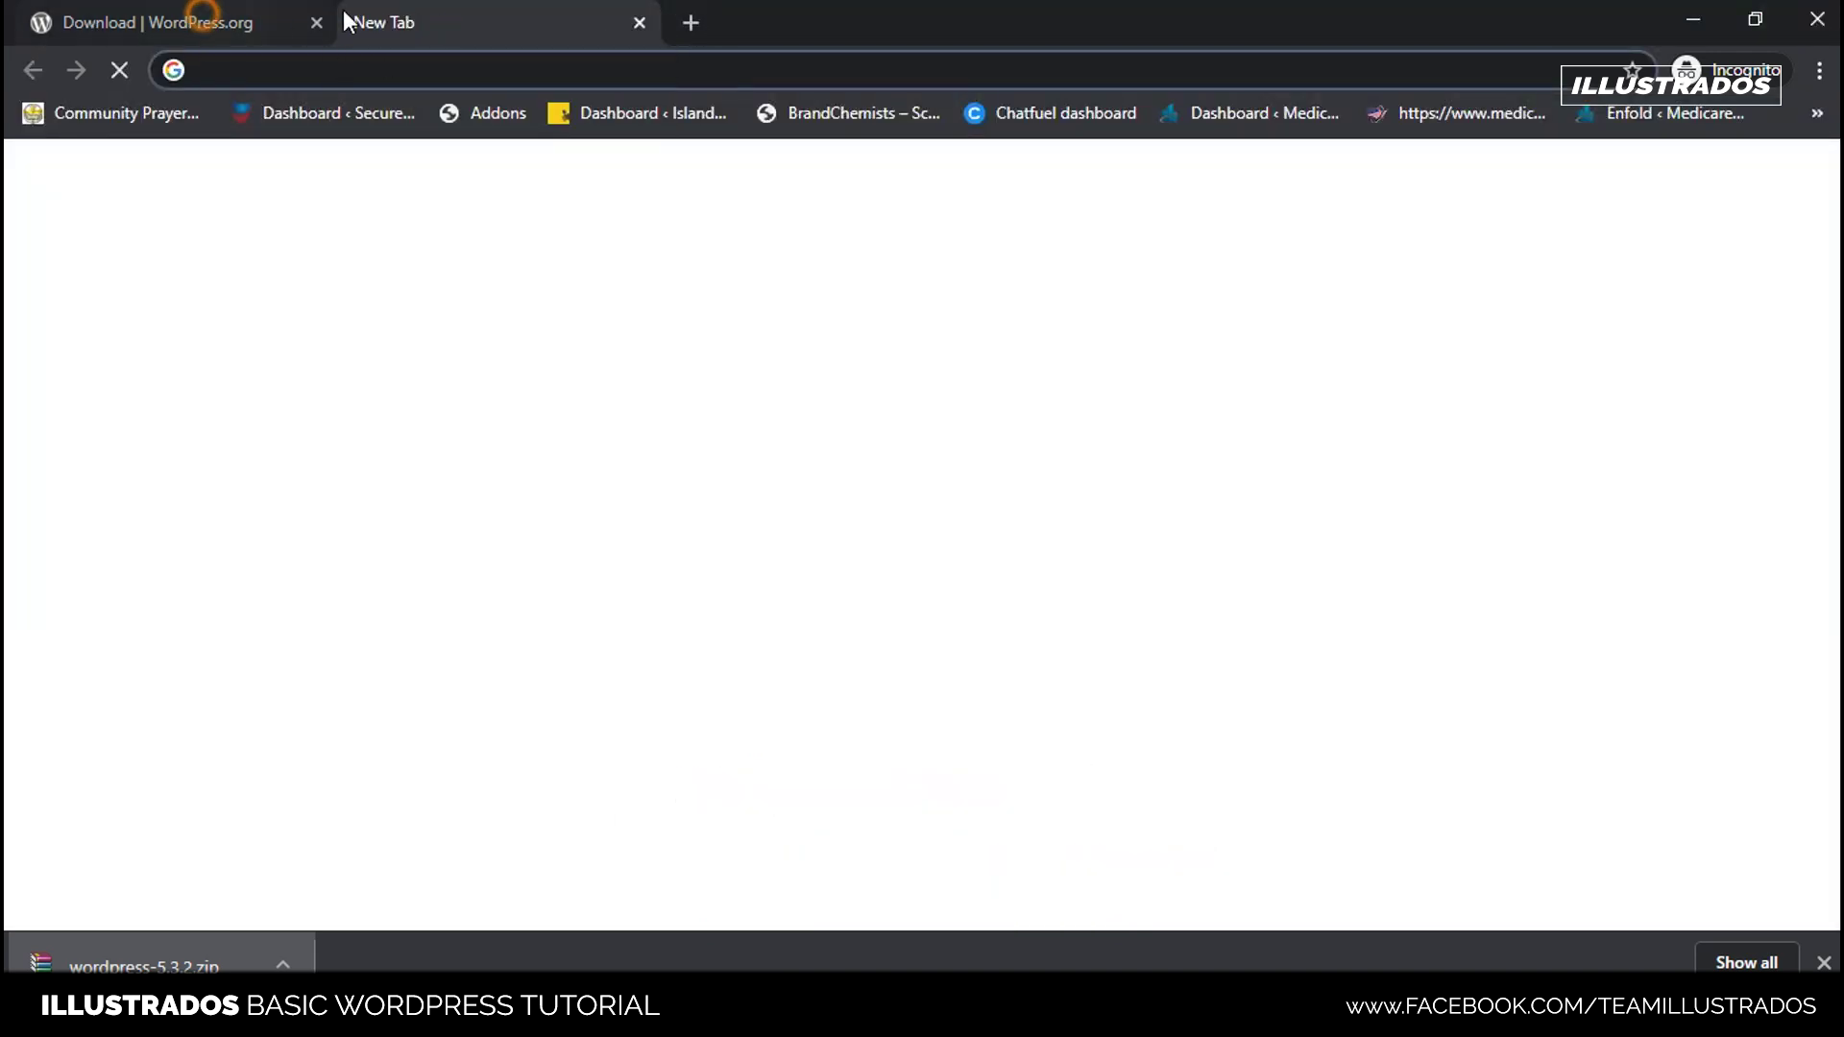
{"action": "left_click", "coordinate": [327, 21]}
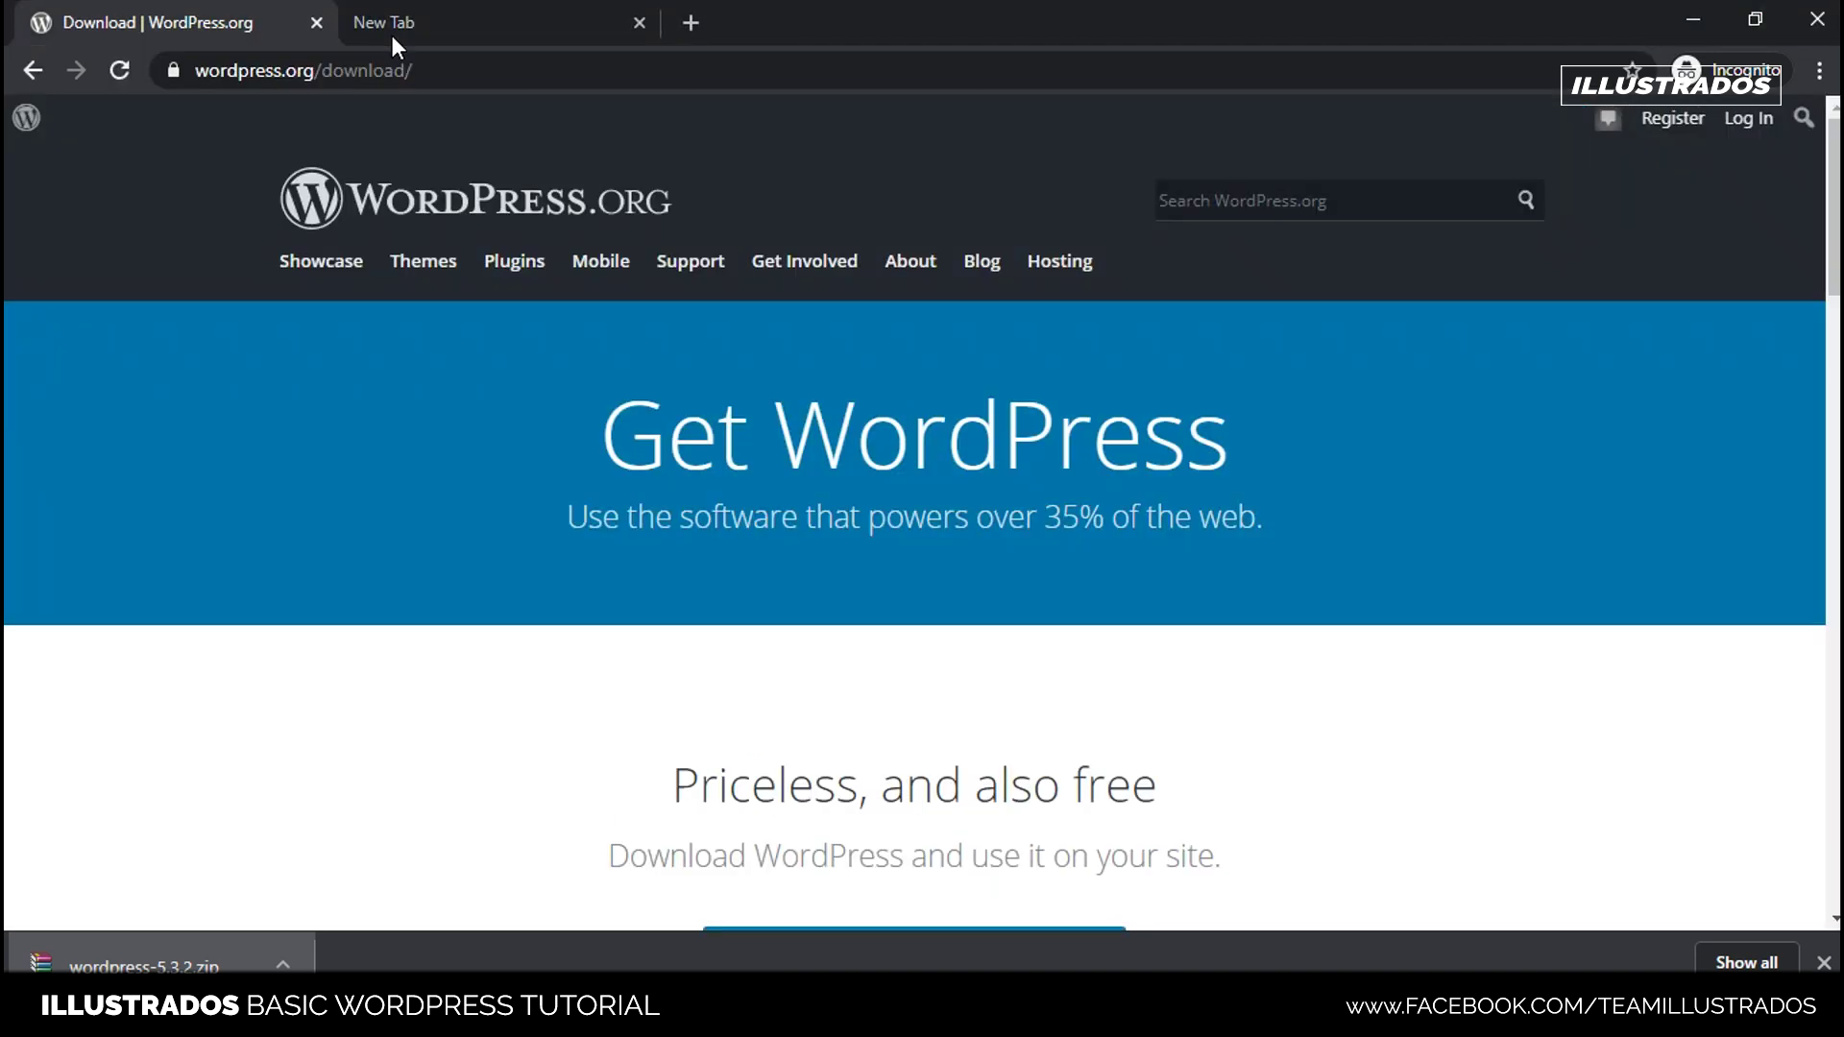
{"action": "left_click", "coordinate": [392, 36]}
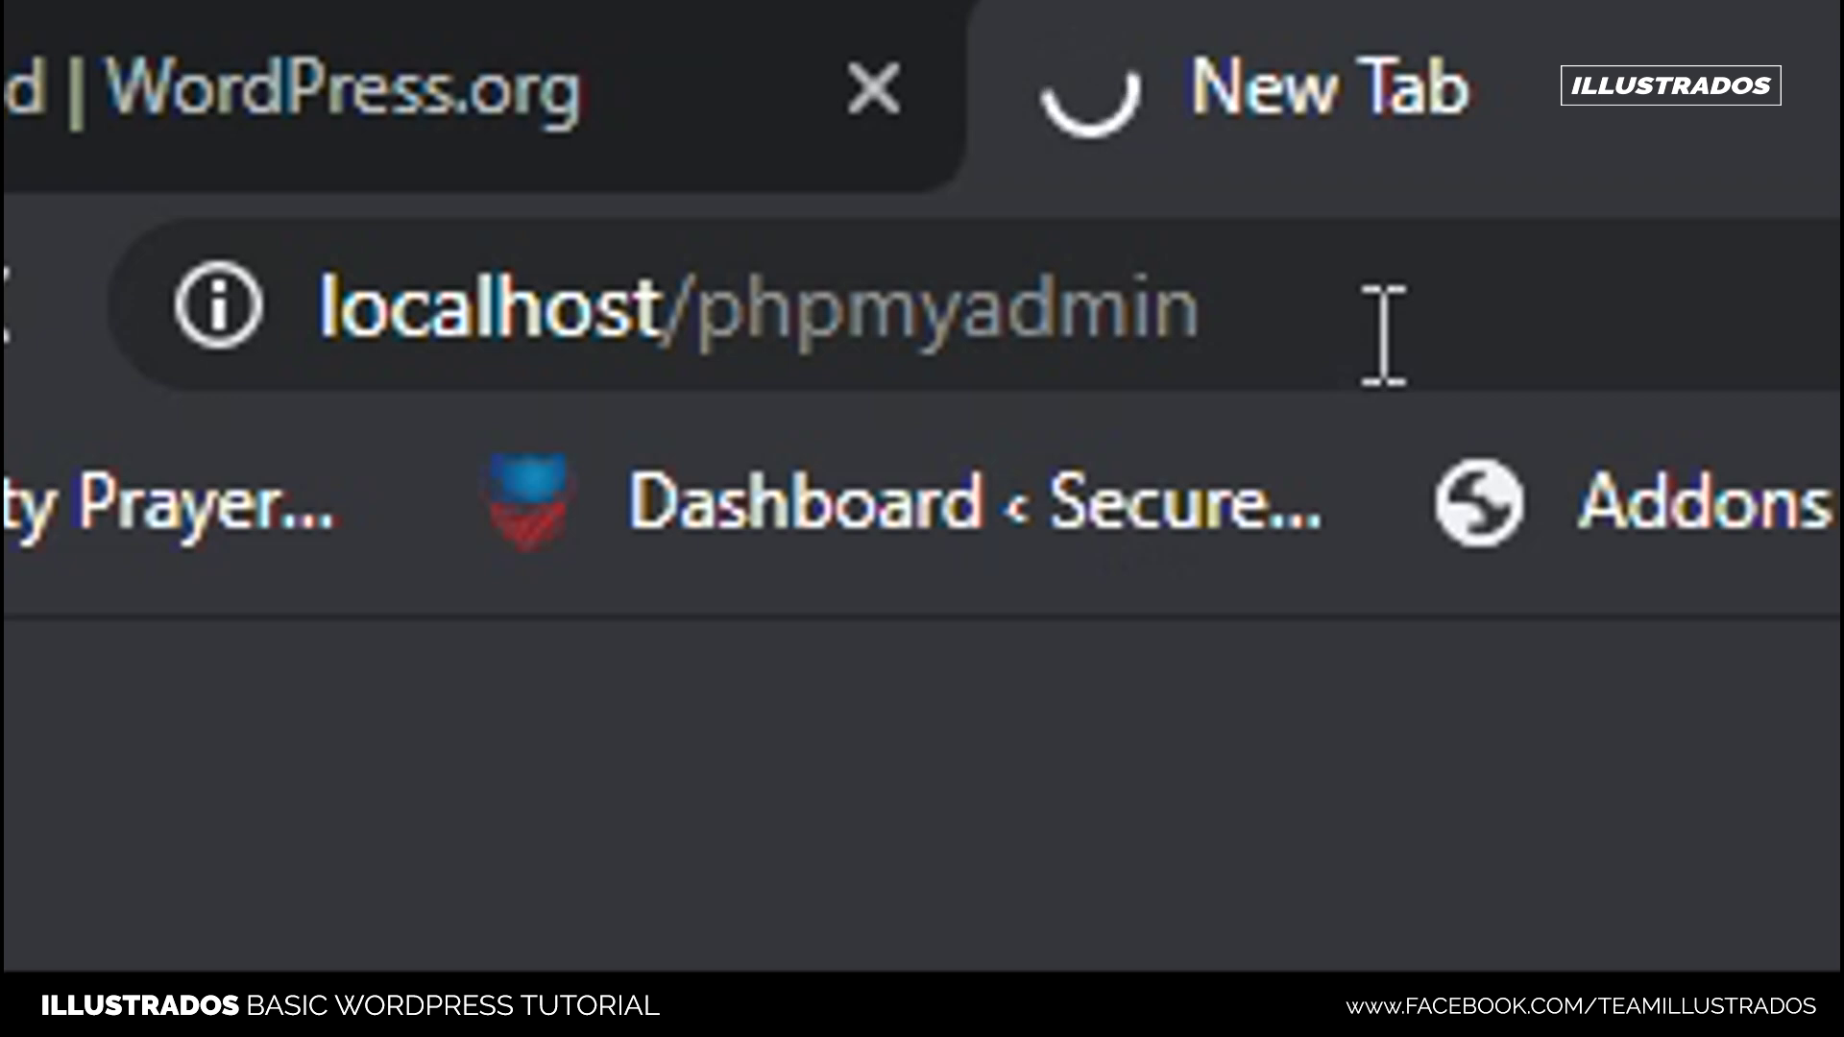
{"action": "left_click", "coordinate": [1247, 317]}
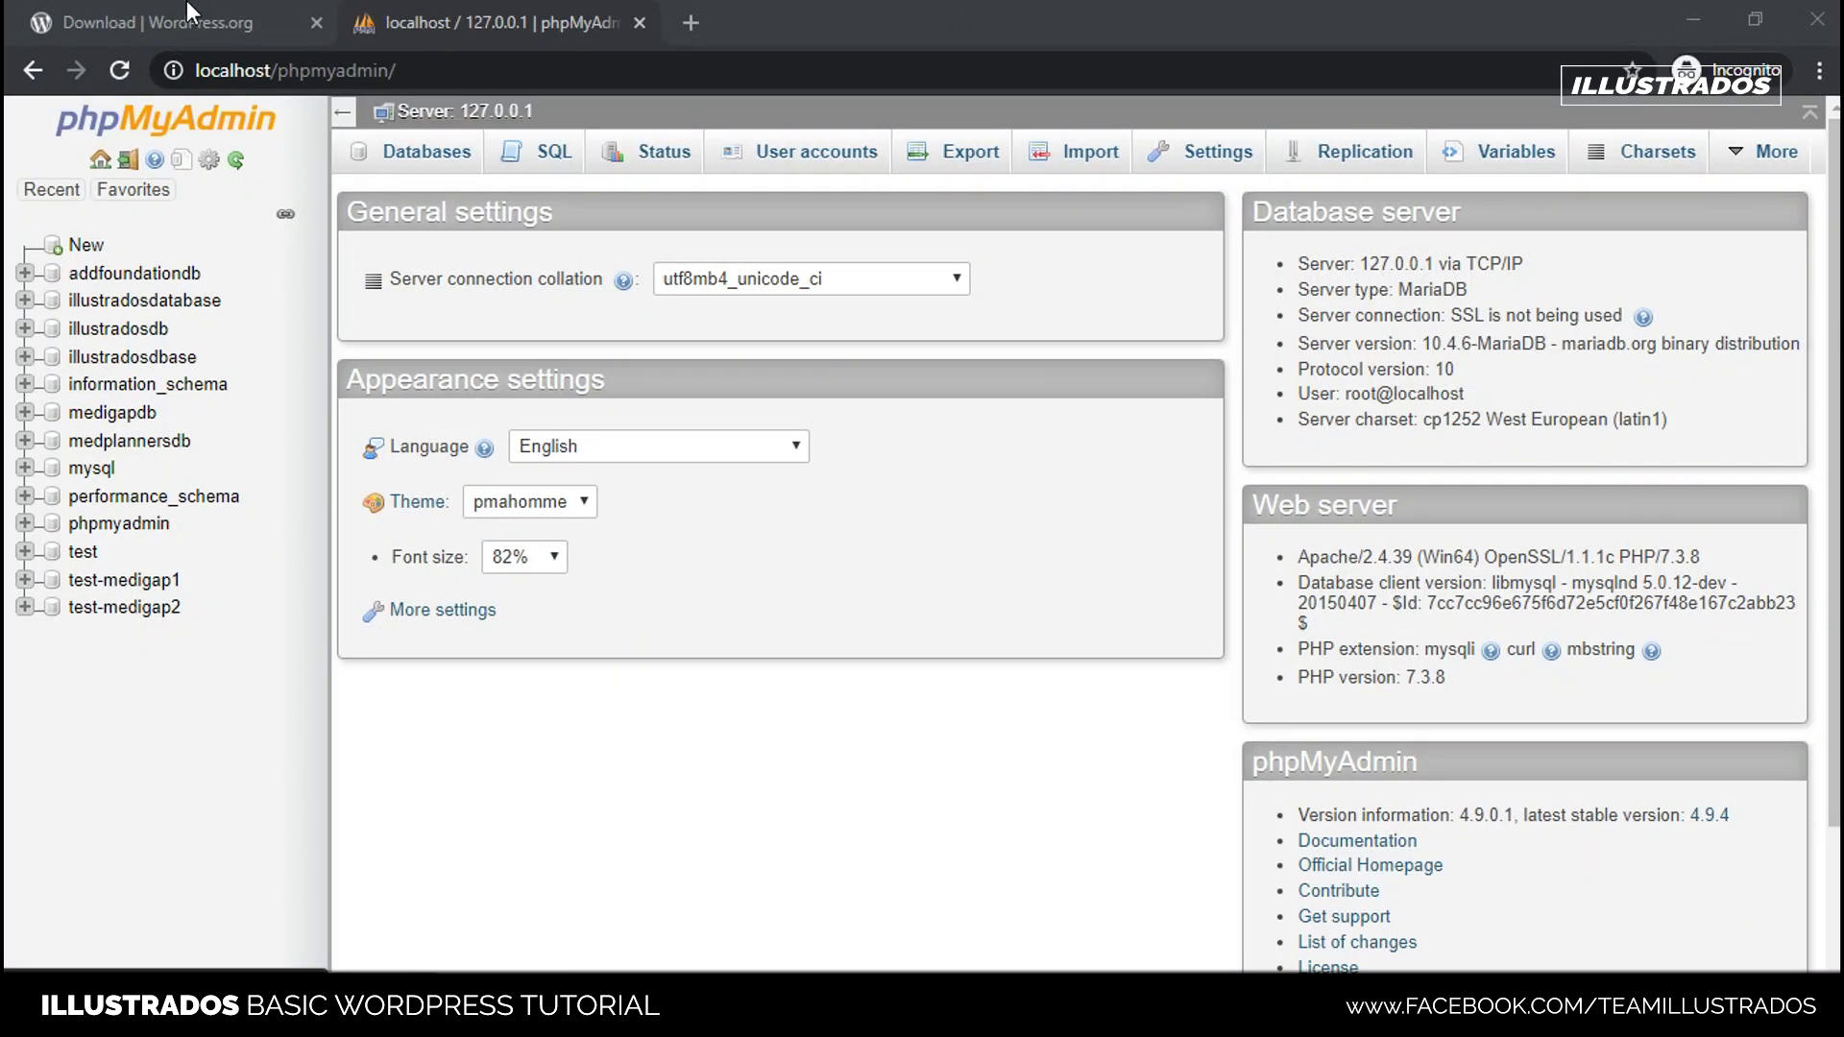
- Bring the XAMPP Control Panel forward and shift it slightly right
{"action": "left_click", "coordinate": [428, 15]}
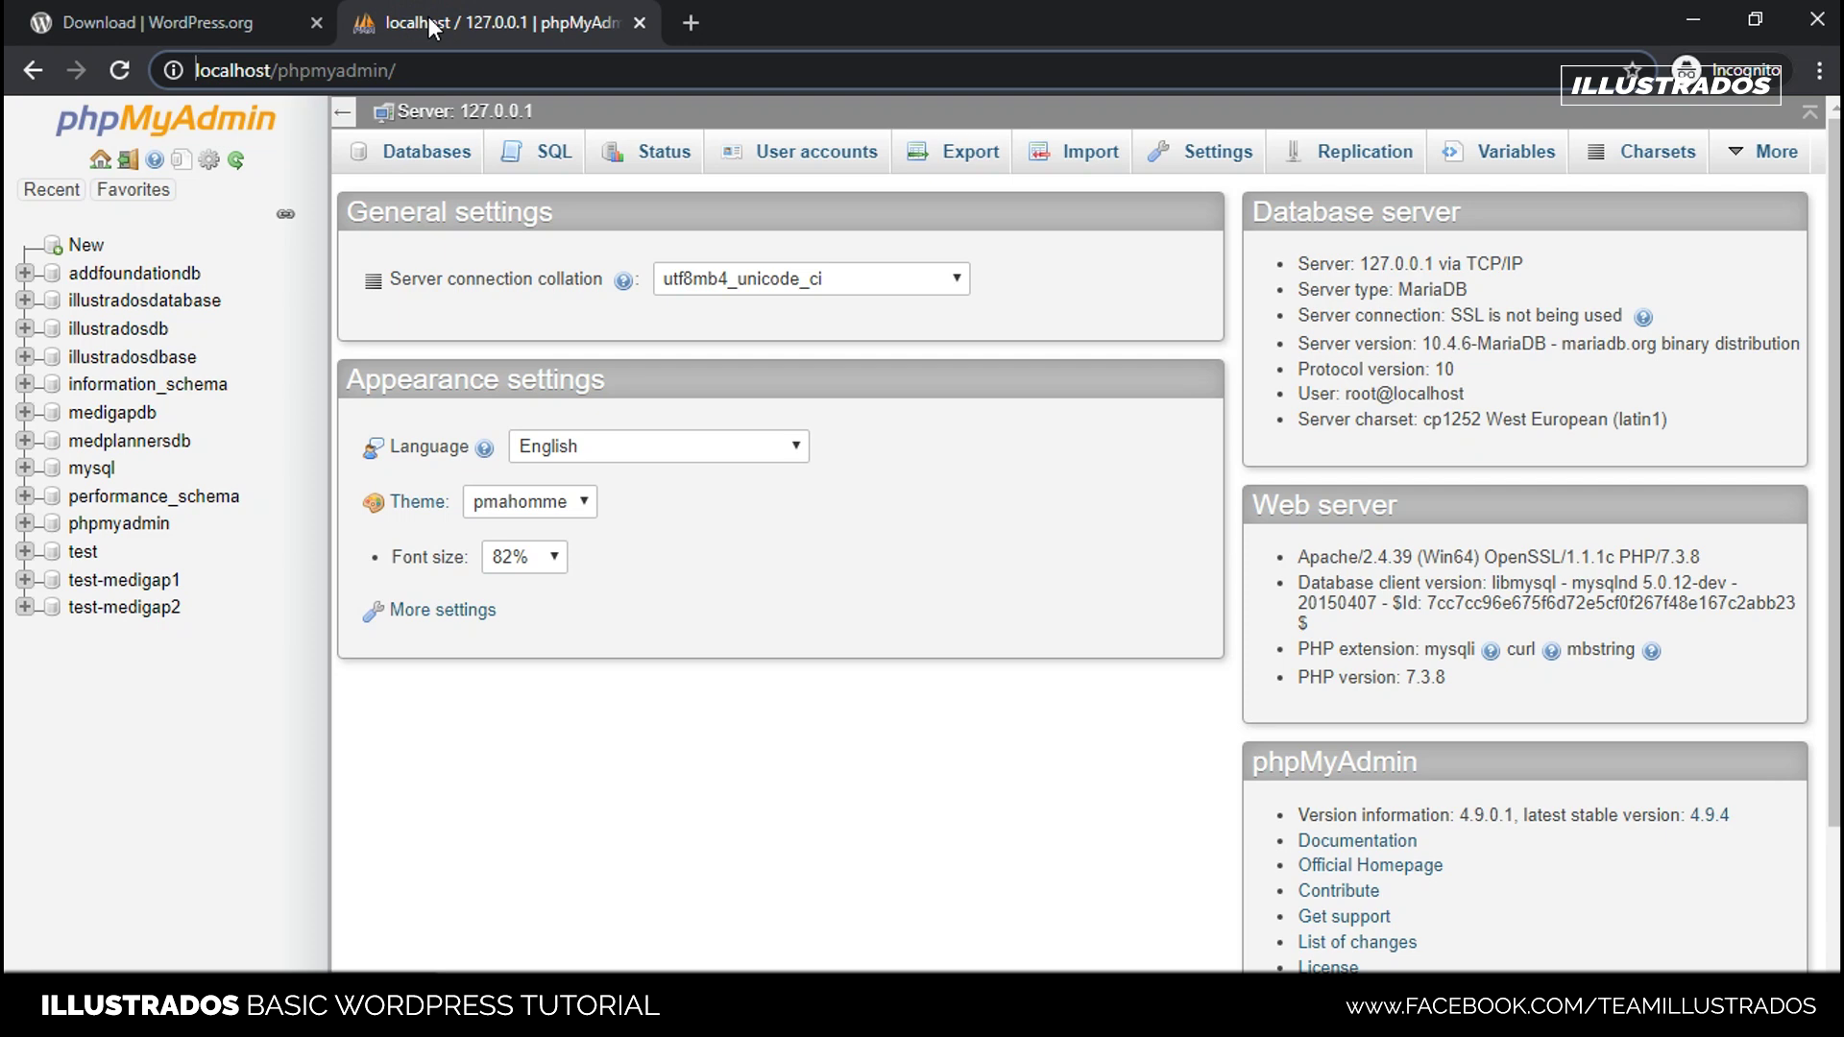
{"action": "left_click", "coordinate": [461, 24]}
{"action": "key", "text": "alt+Tab"}
{"action": "left_click_drag", "start_coordinate": [917, 242], "coordinate": [980, 251]}
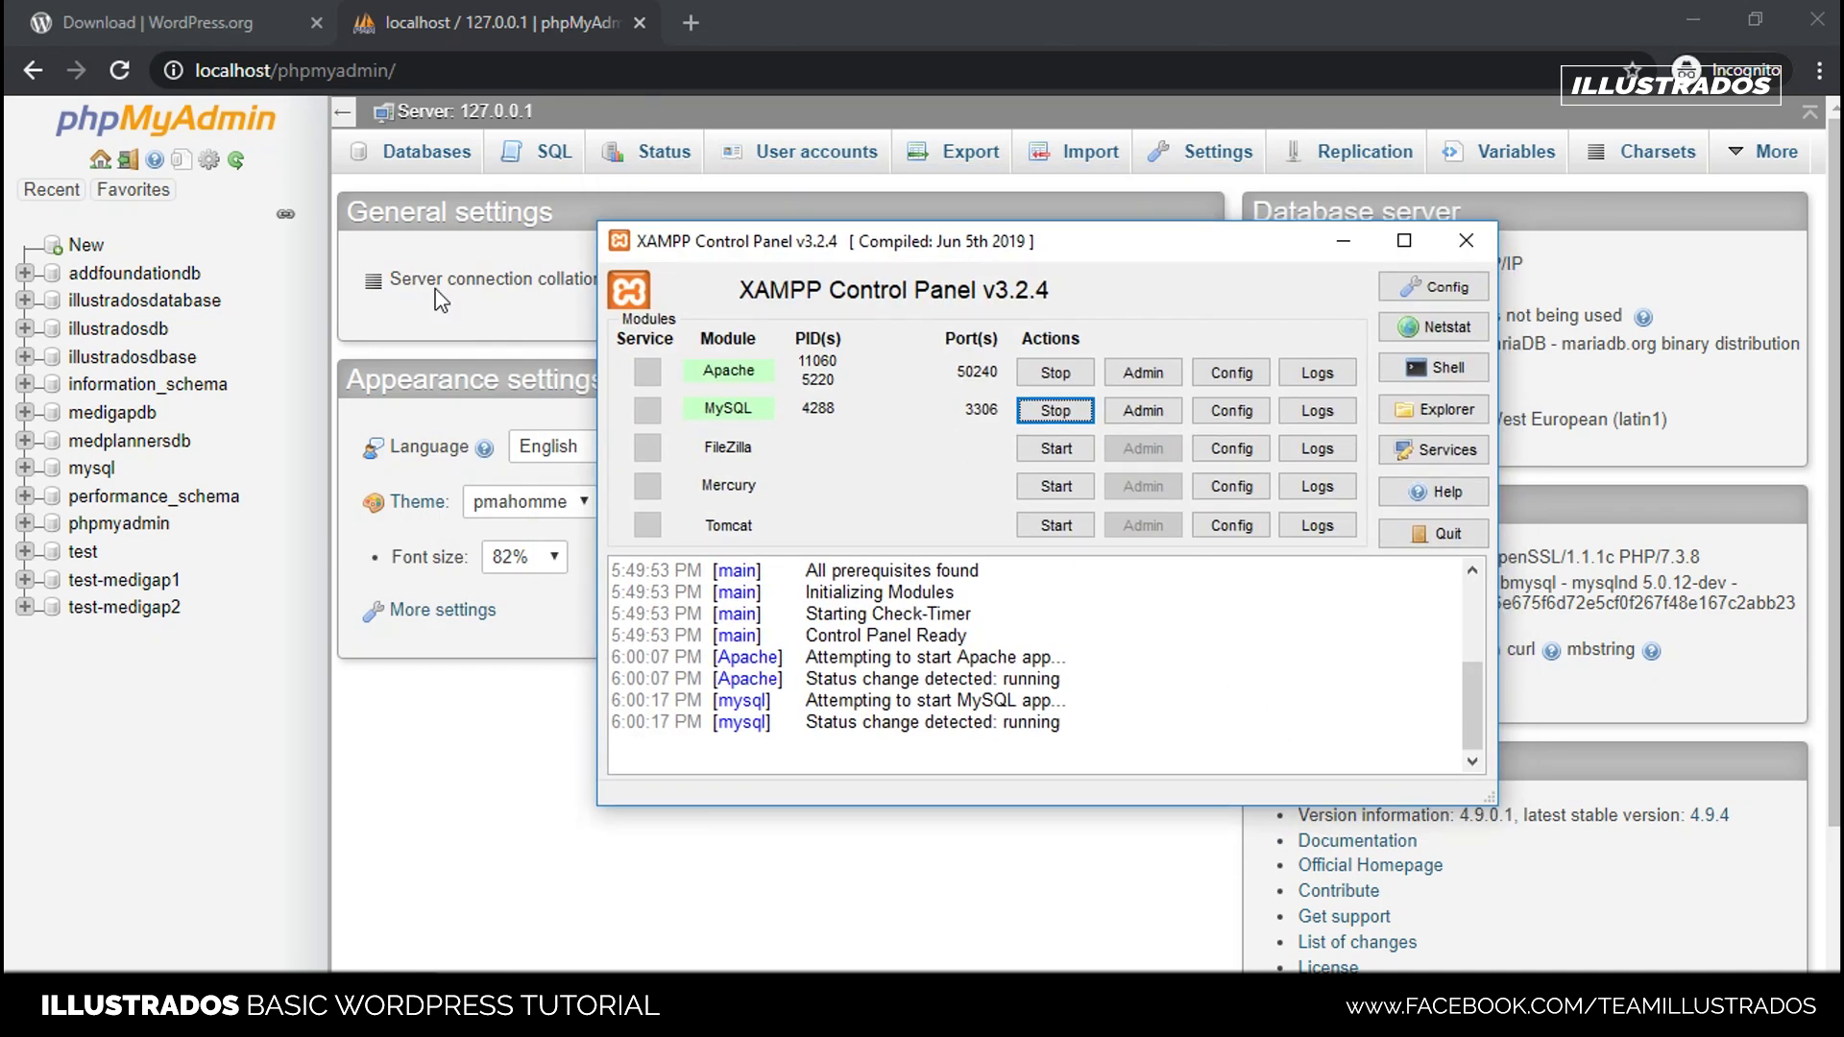
- Return to phpMyAdmin and look over the server overview and database list
{"action": "left_click", "coordinate": [463, 16]}
{"action": "left_click", "coordinate": [439, 71]}
{"action": "left_click", "coordinate": [494, 63]}
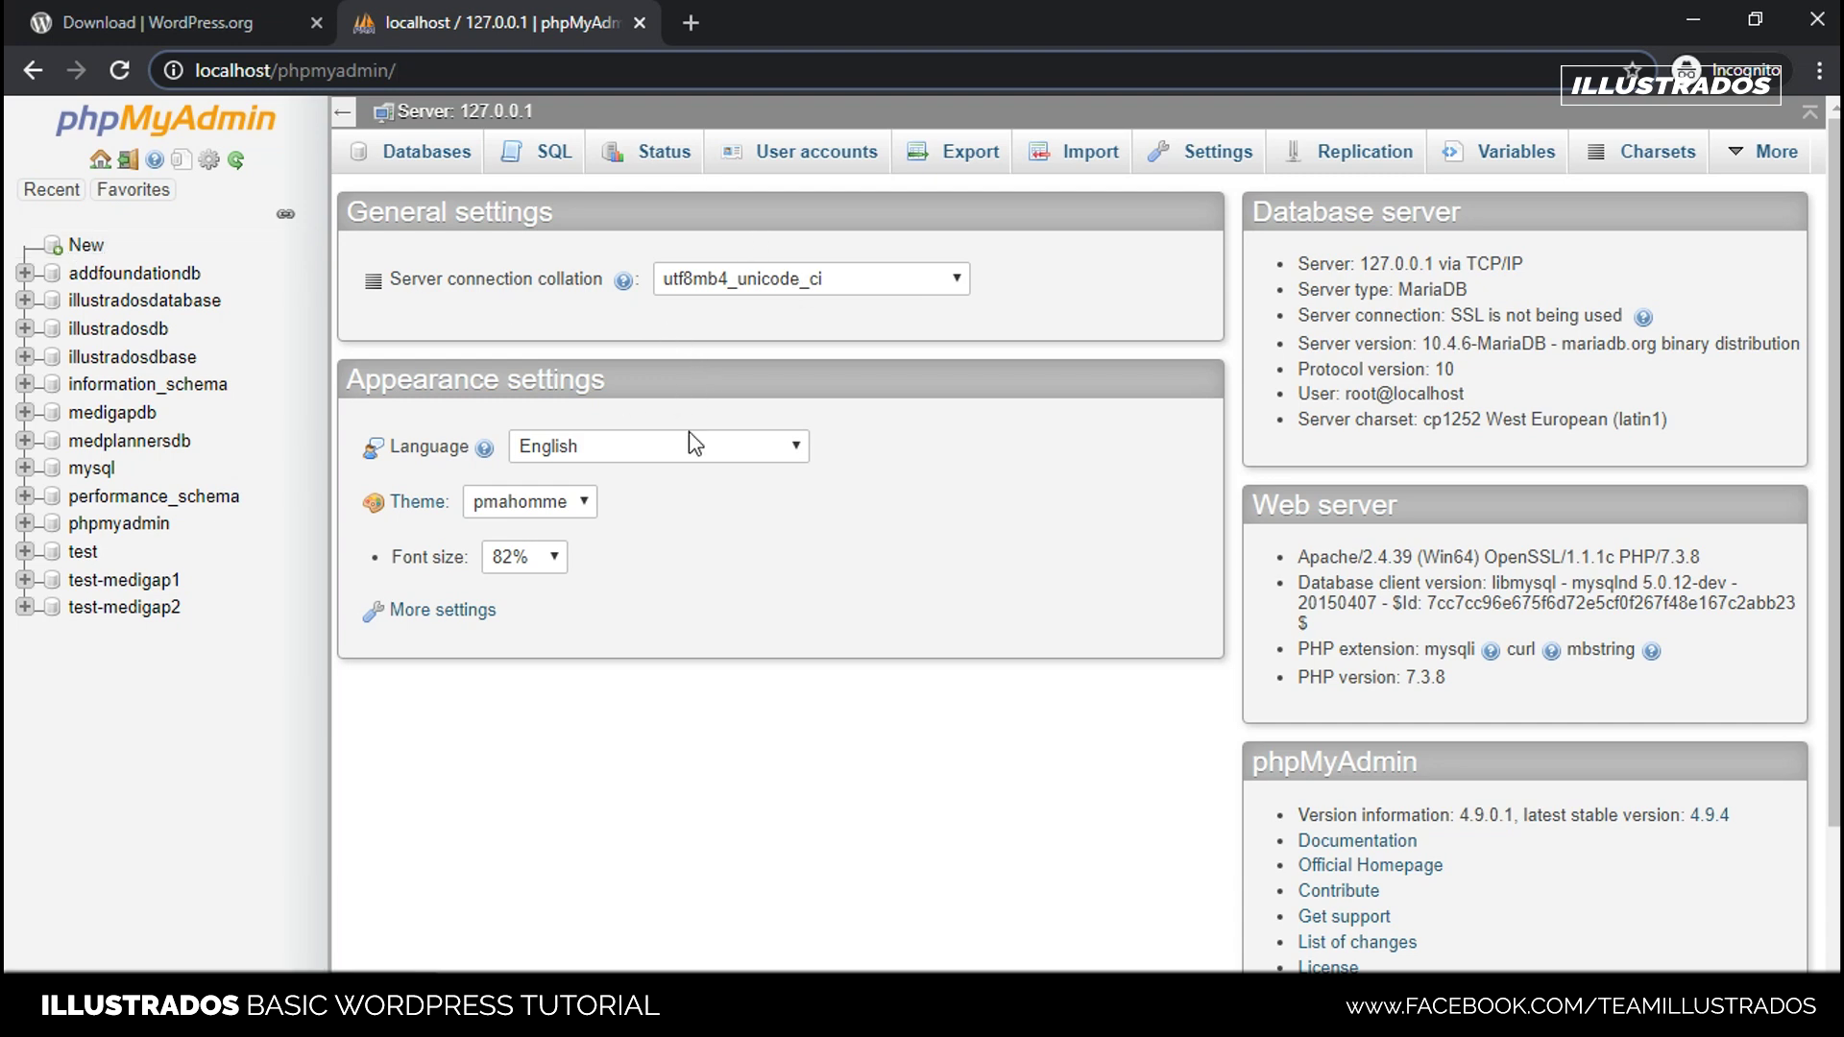
{"action": "scroll", "coordinate": [638, 670], "scroll_direction": "down", "scroll_amount": 1}
{"action": "scroll", "coordinate": [637, 670], "scroll_direction": "up", "scroll_amount": 1}
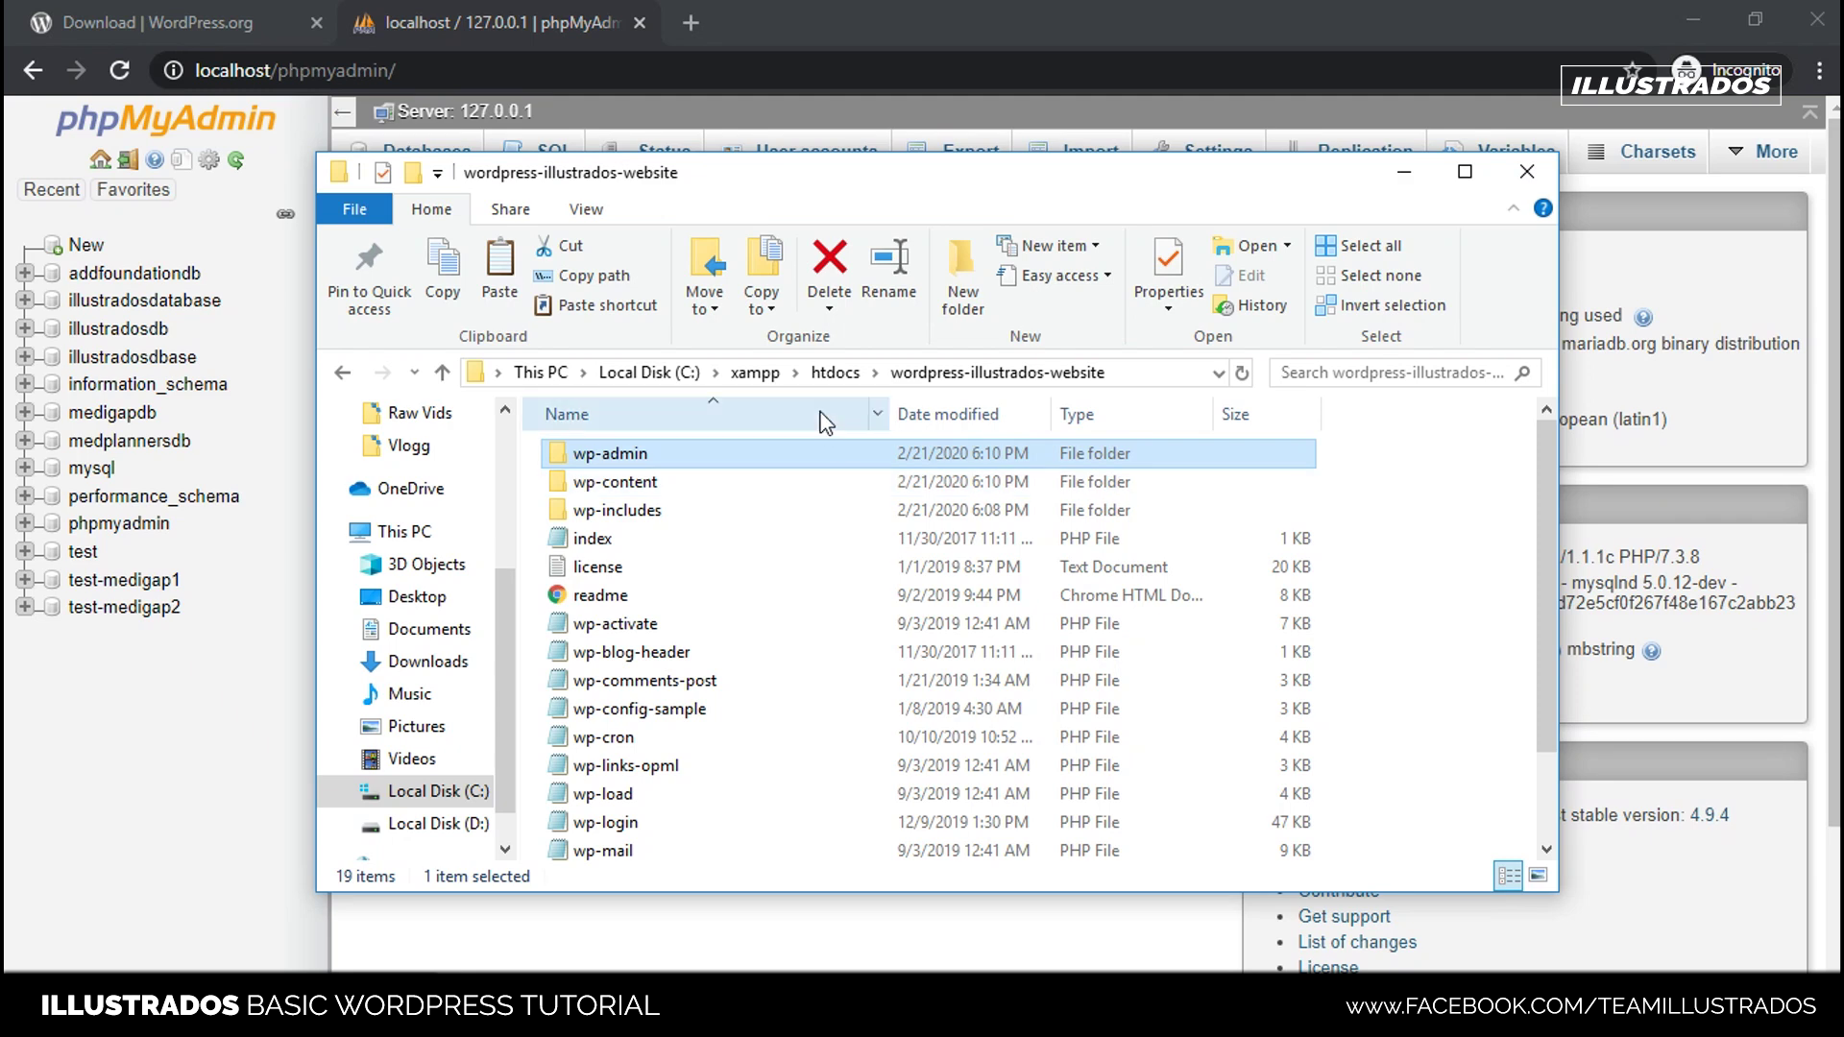
- View wordpress-illustrados-website's files from htdocs, then minimize File Explorer
{"action": "left_click", "coordinate": [836, 373]}
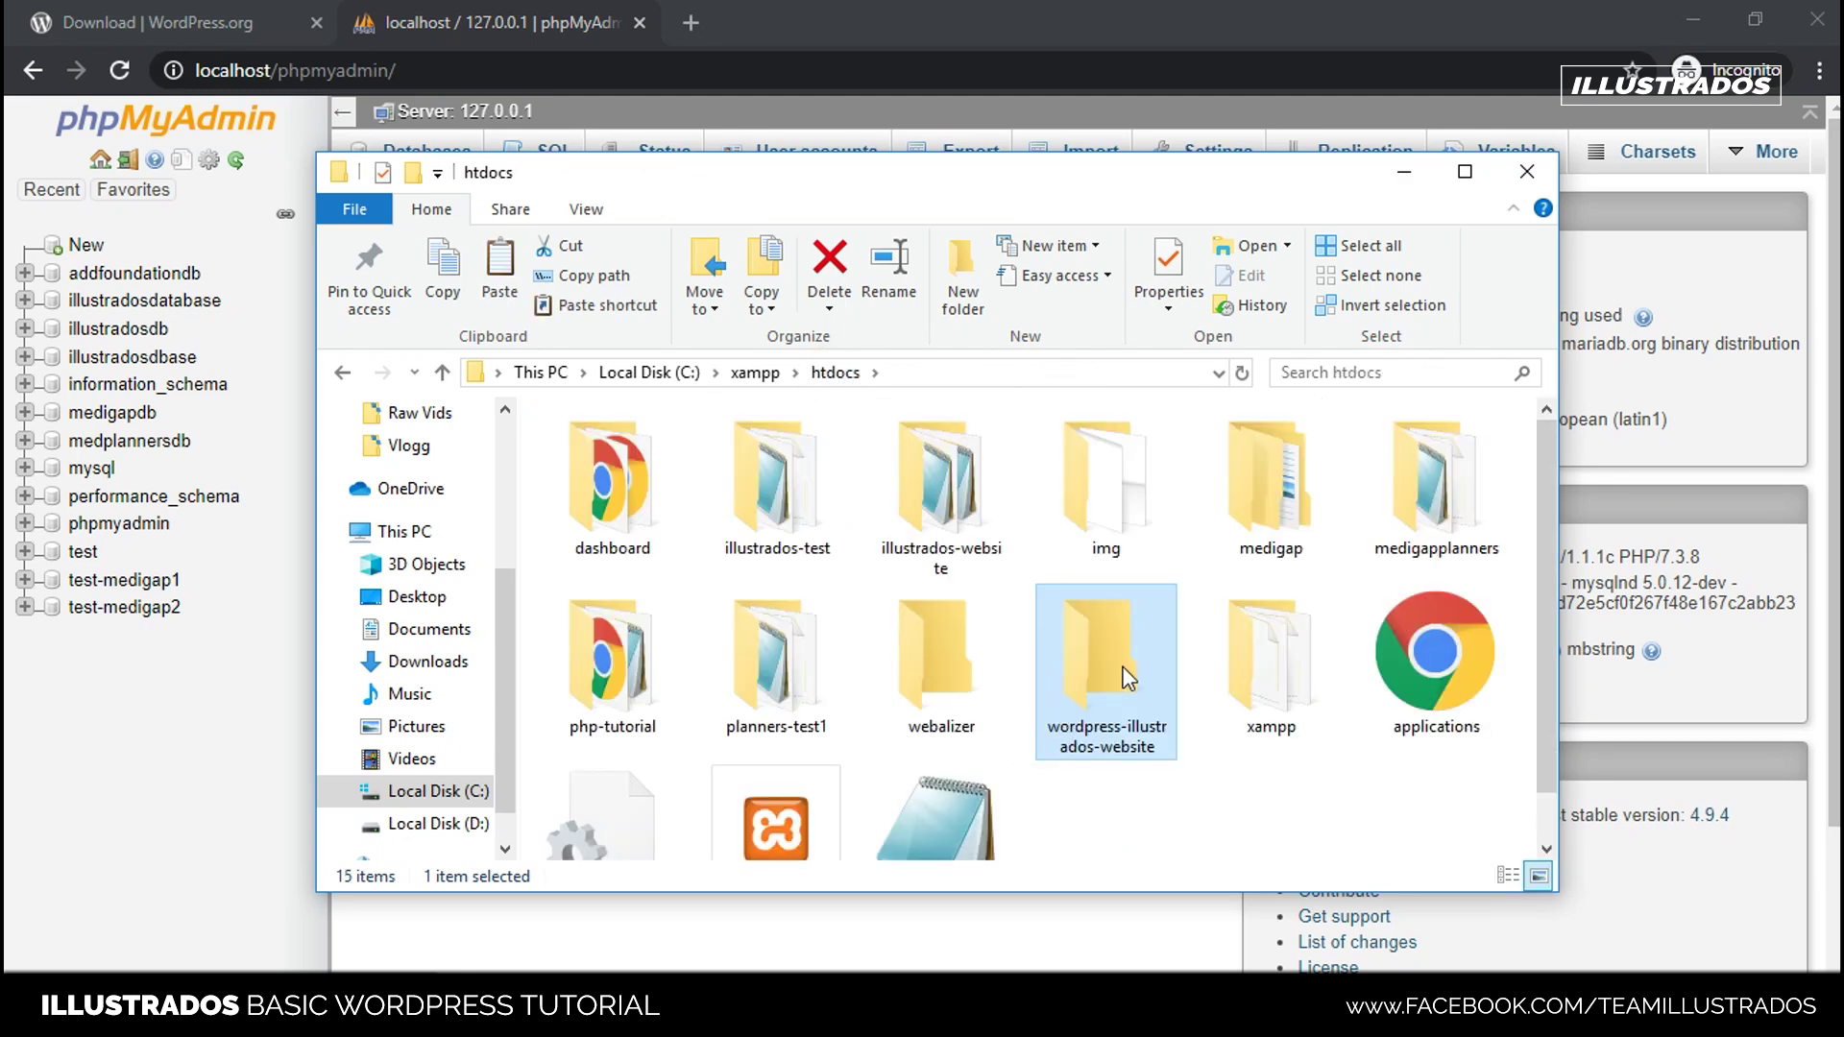
{"action": "double_click", "coordinate": [1106, 659]}
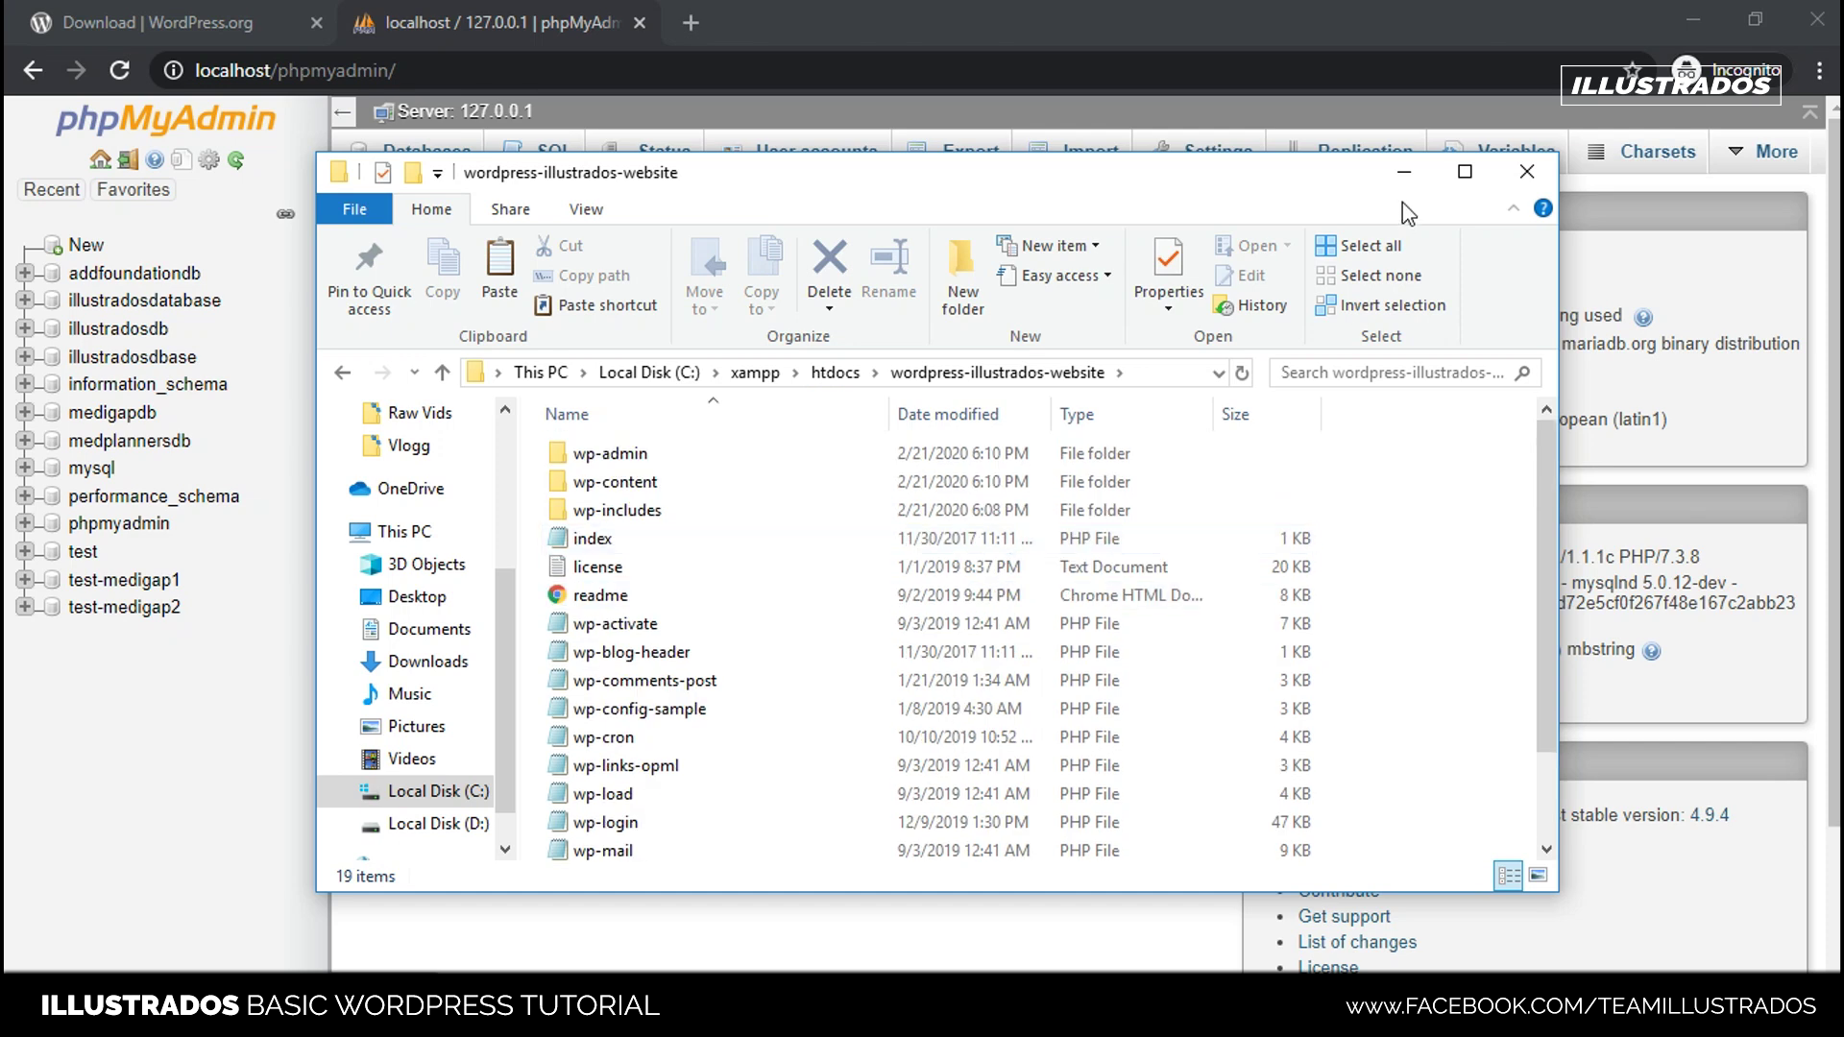
{"action": "left_click", "coordinate": [1406, 177]}
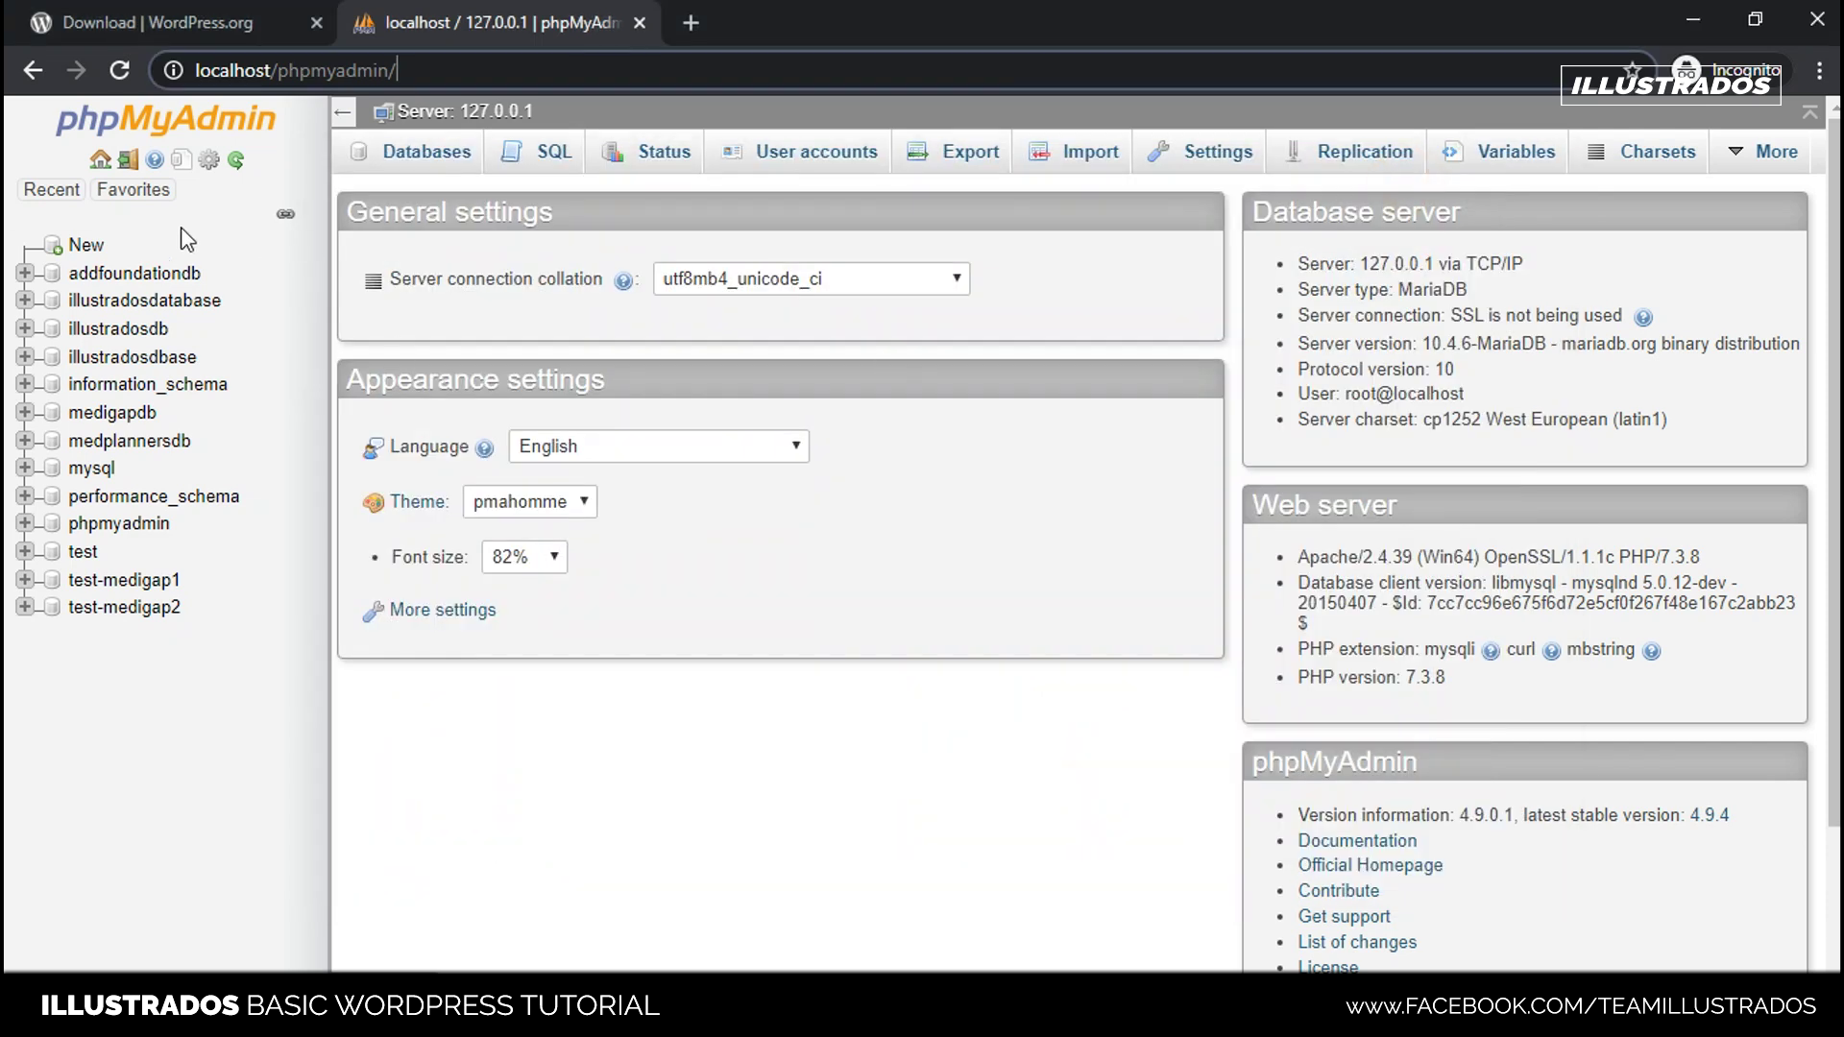
- Open phpMyAdmin's new-database page and enter illustrados-tutorial-db as the name
{"action": "left_click", "coordinate": [86, 248]}
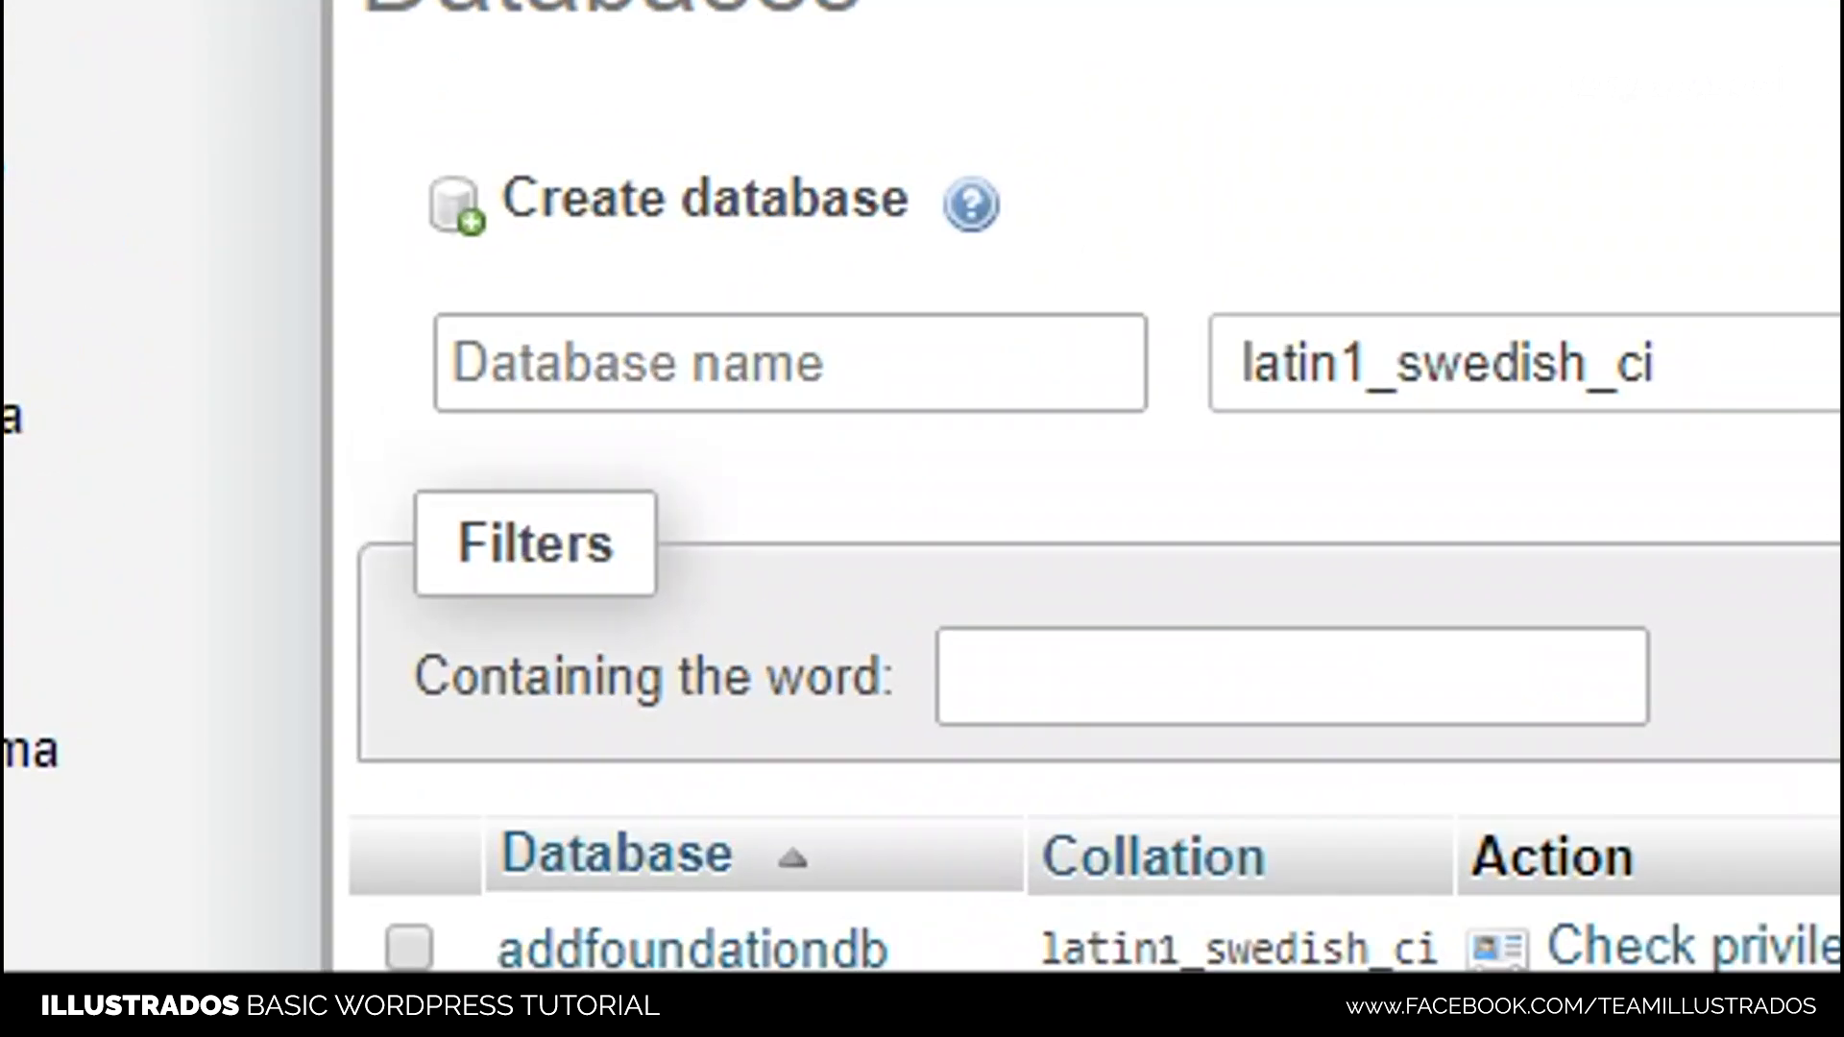
{"action": "left_click", "coordinate": [1019, 367]}
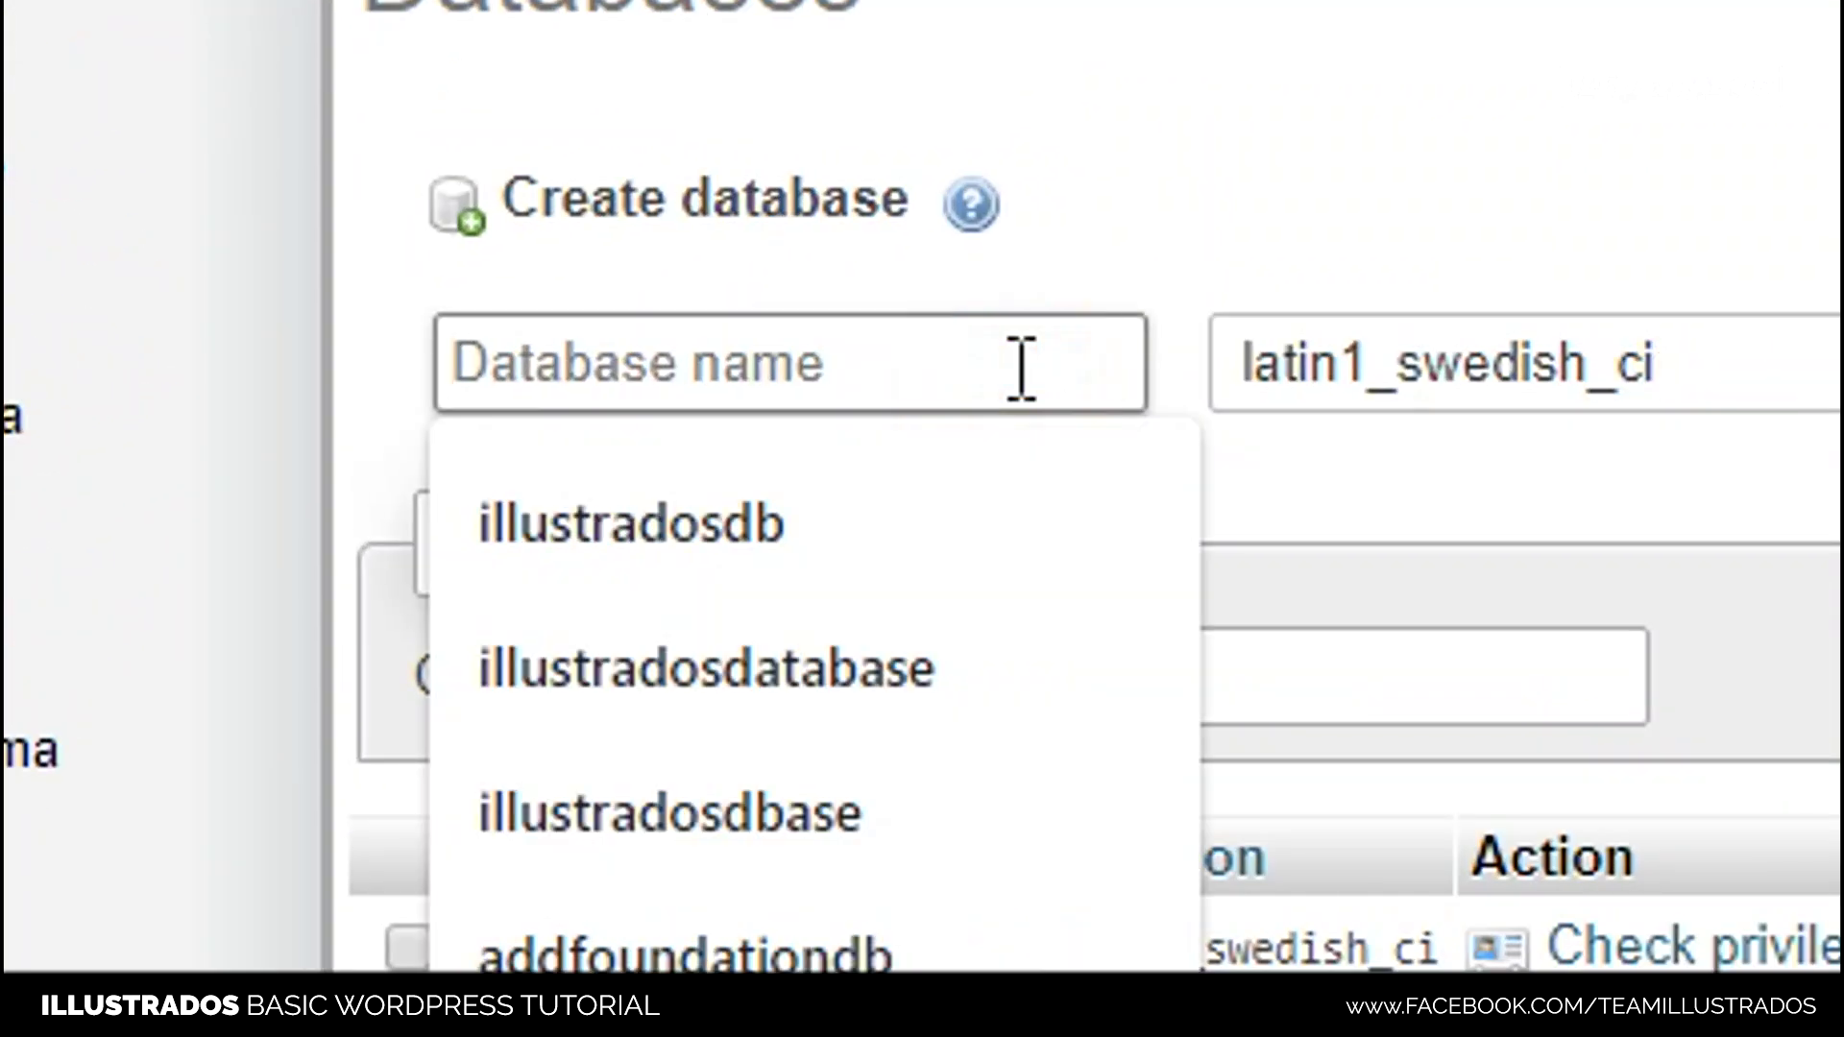
{"action": "left_click", "coordinate": [1153, 209]}
{"action": "left_click", "coordinate": [1062, 349]}
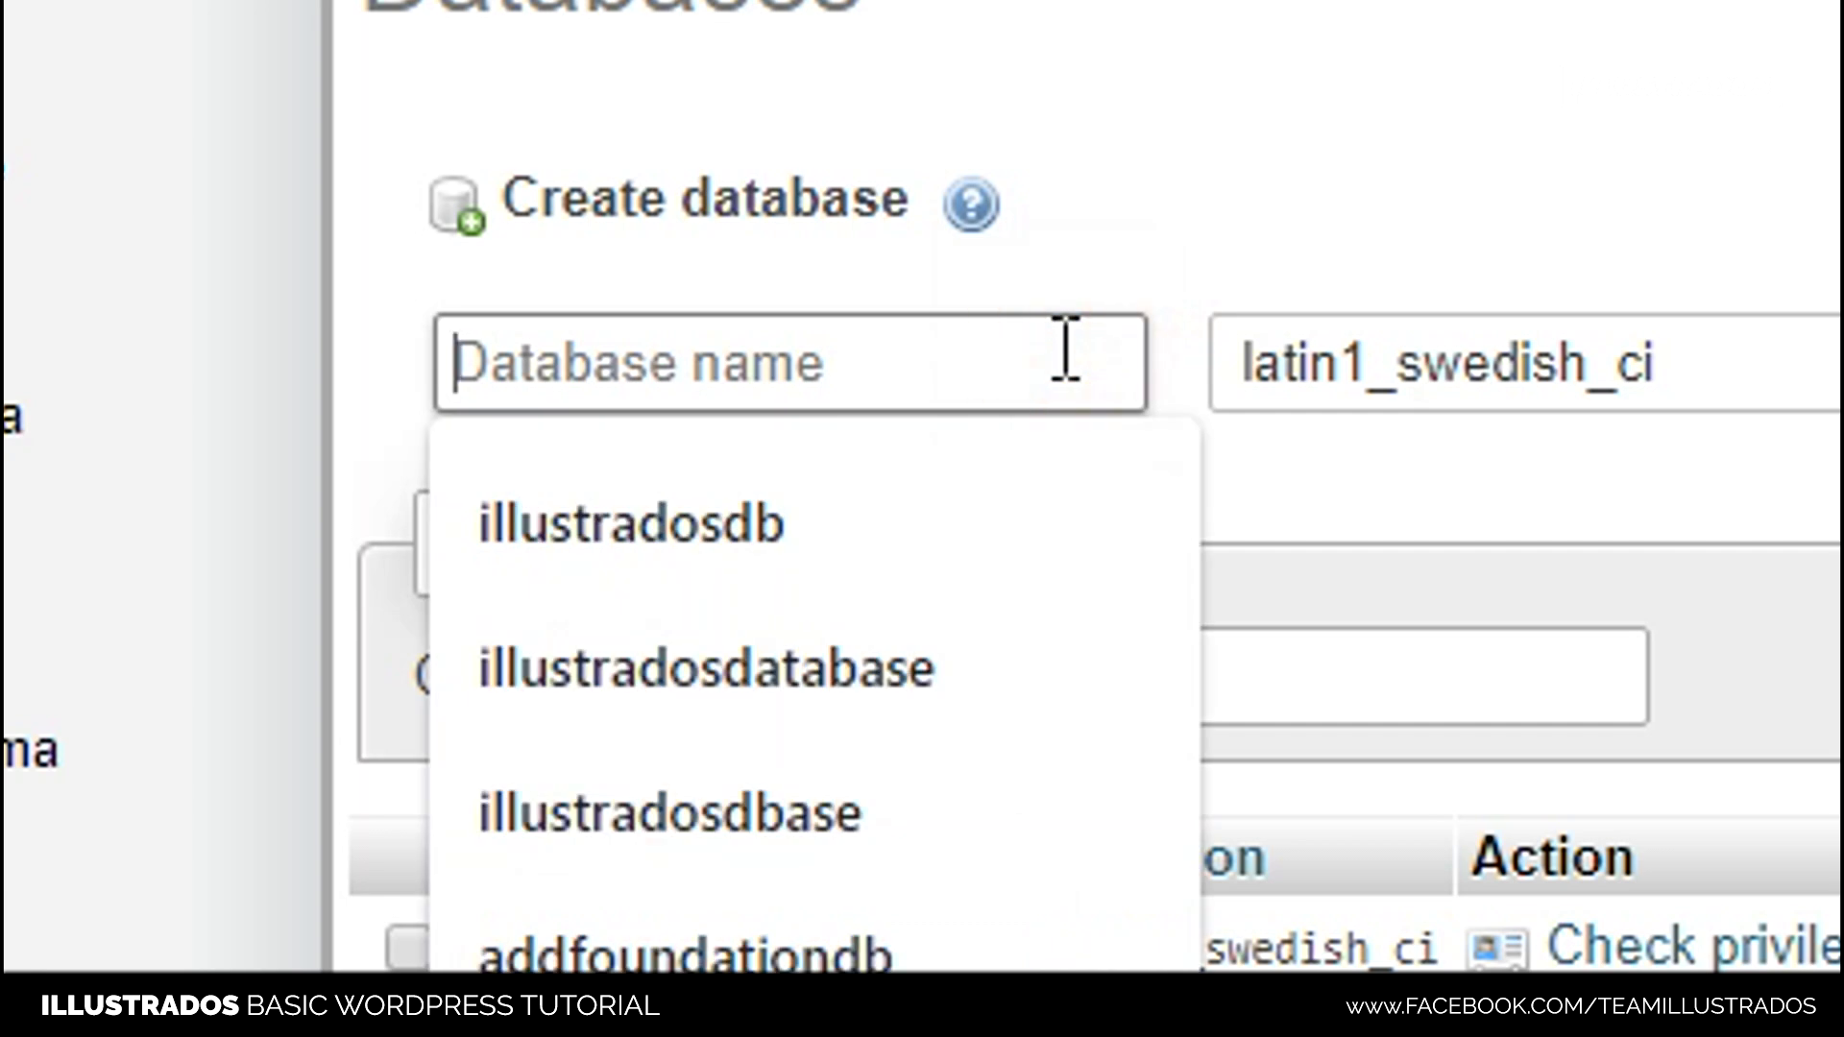
{"action": "type", "text": "illustrados"}
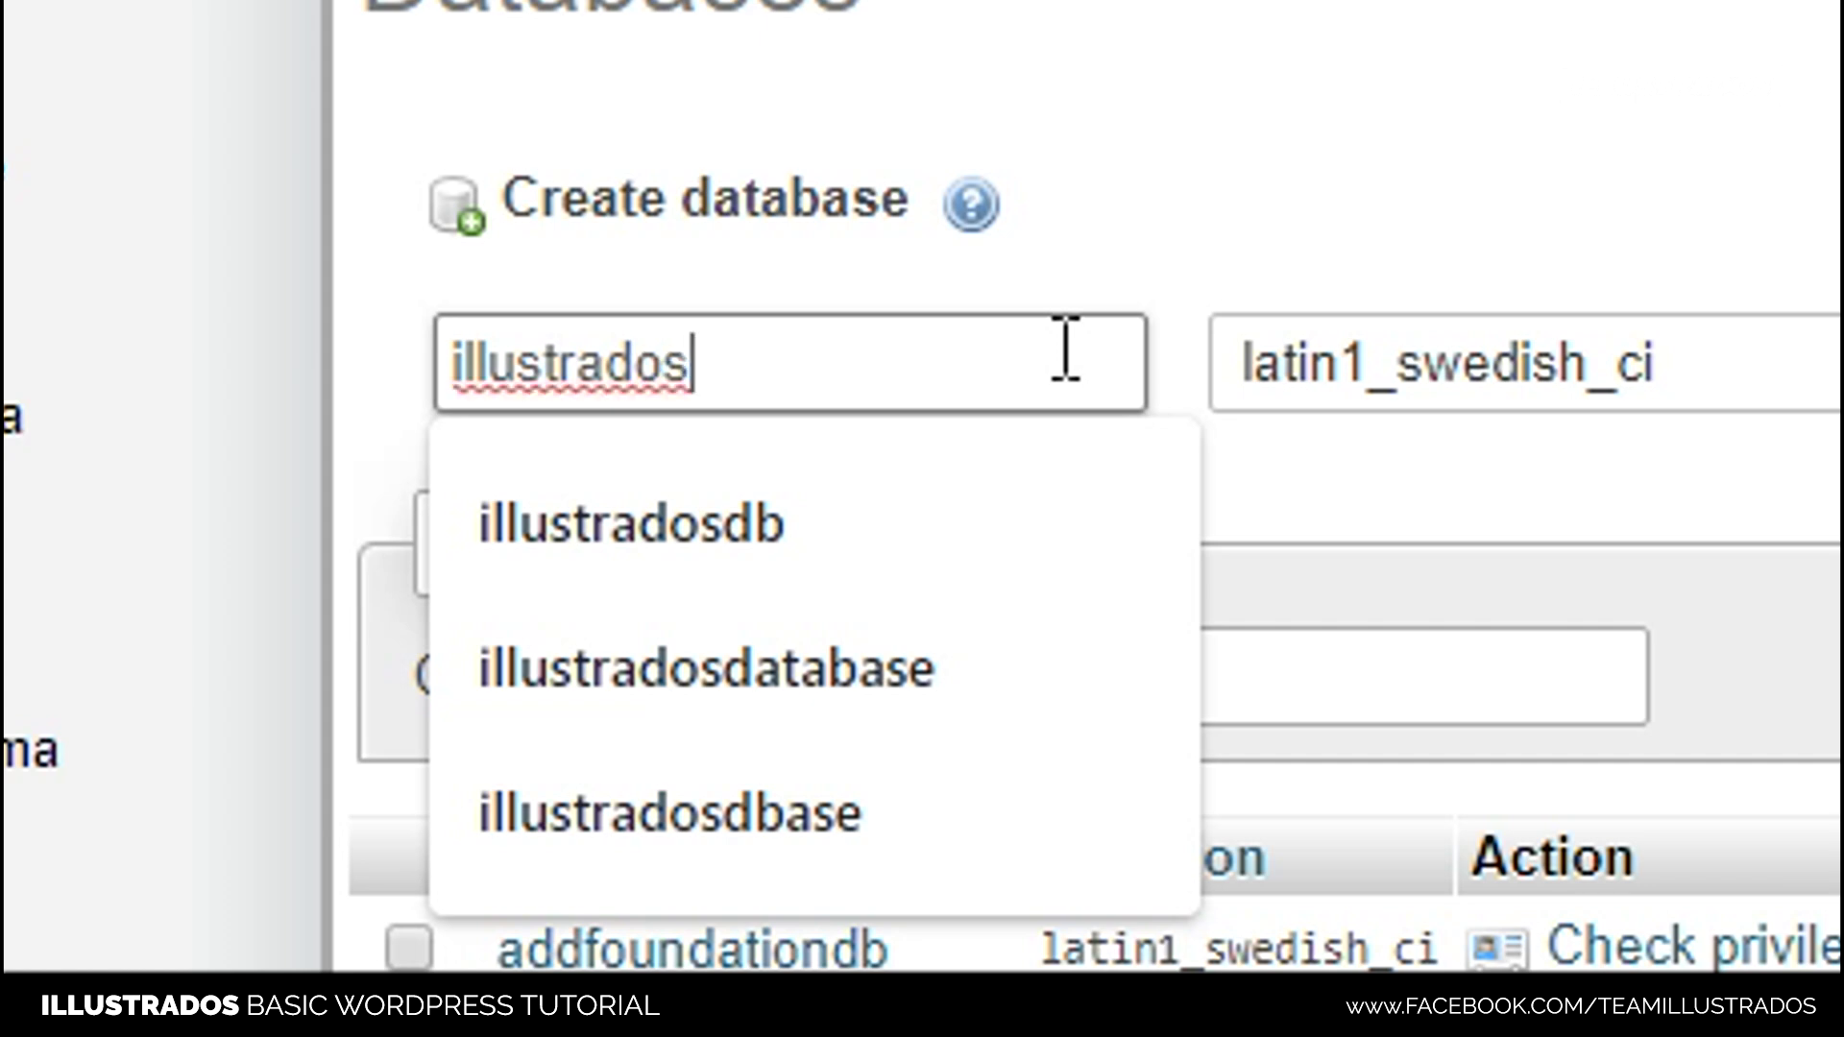
{"action": "type", "text": "-tutorial"}
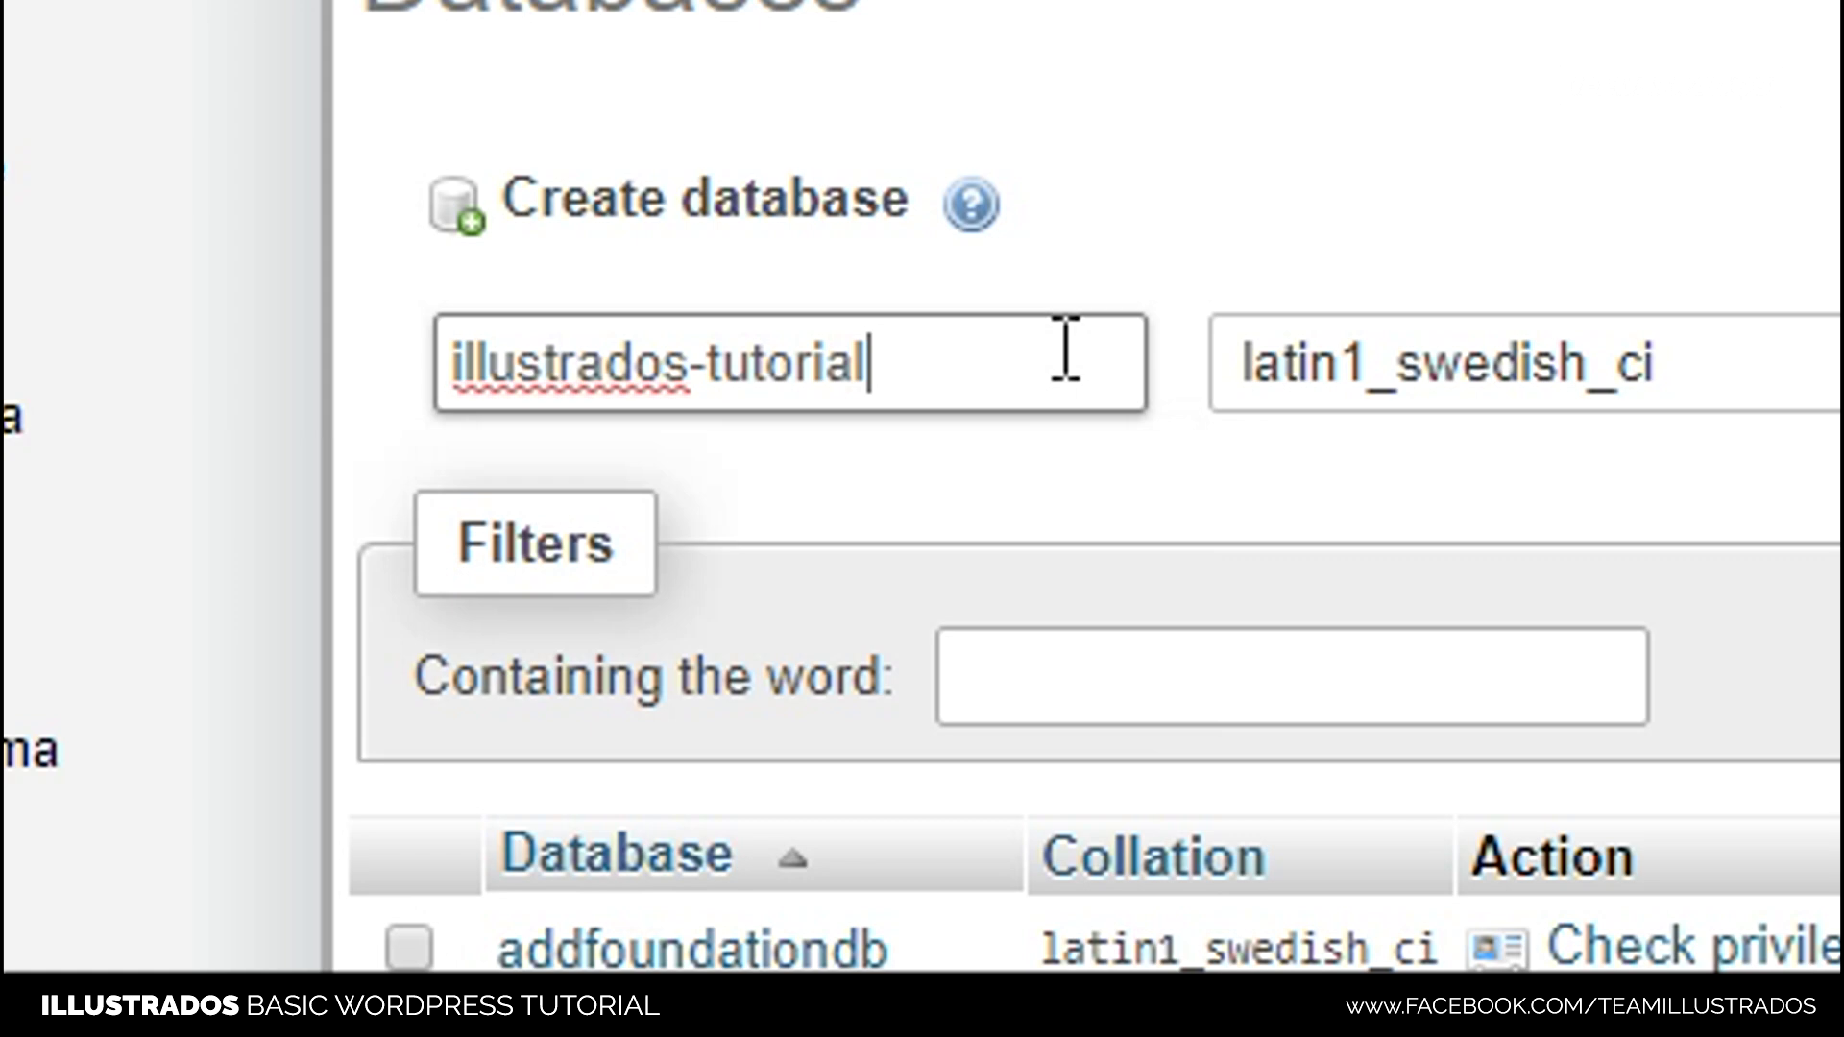
{"action": "type", "text": "-db"}
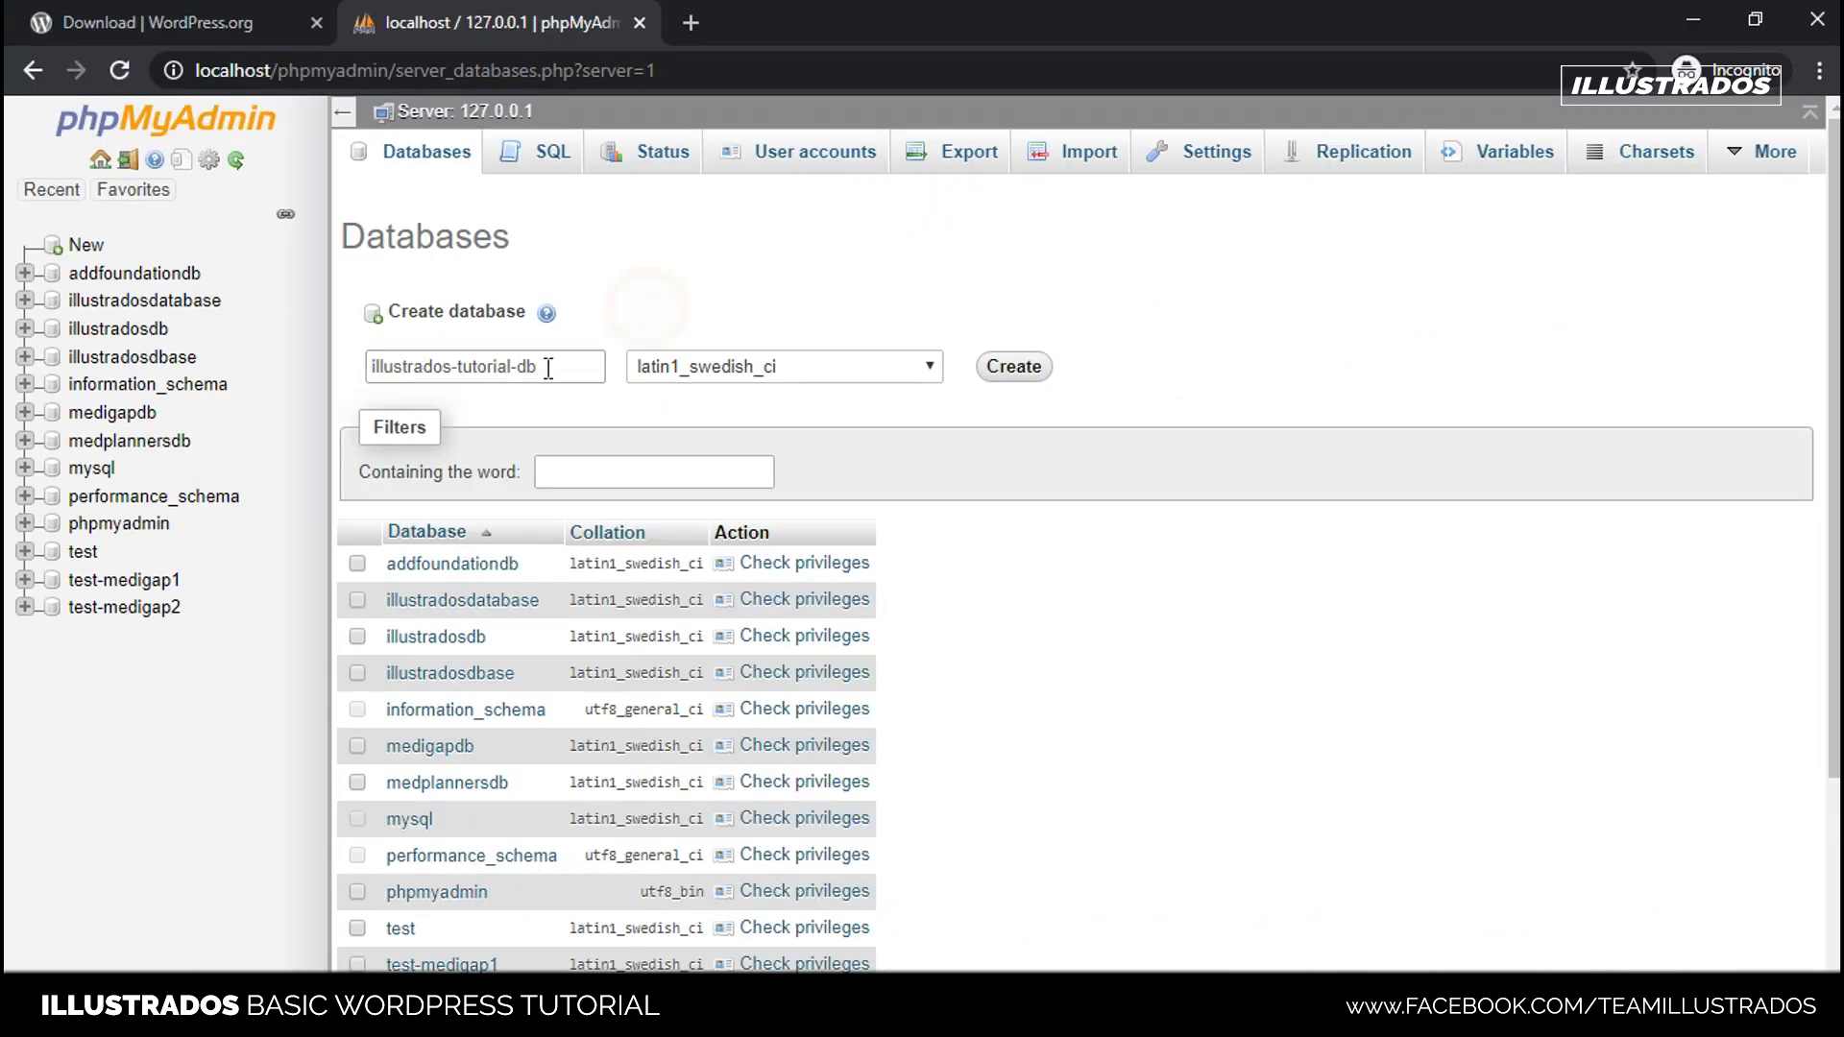
- Select the illustrados-tutorial-db name text to copy it
{"action": "left_click_drag", "start_coordinate": [564, 367], "coordinate": [331, 369]}
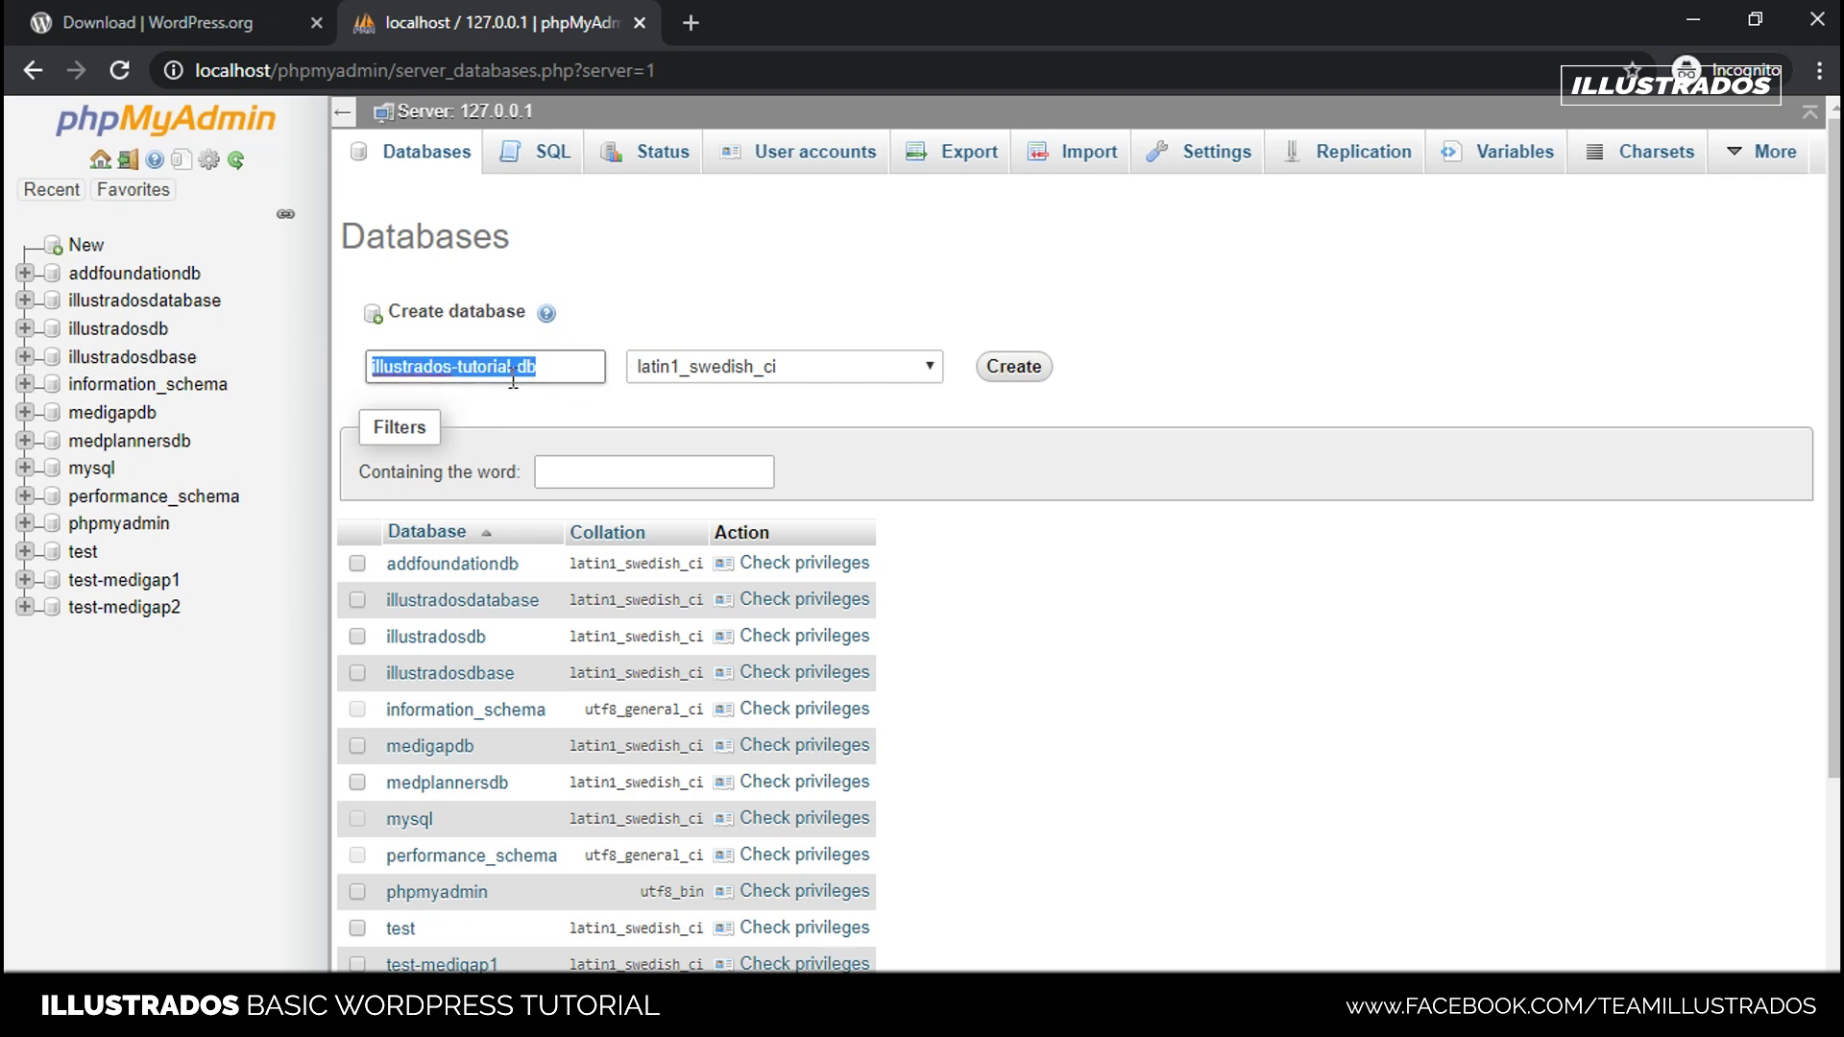
{"action": "left_click_drag", "start_coordinate": [574, 365], "coordinate": [346, 366]}
{"action": "left_click", "coordinate": [740, 296]}
{"action": "left_click_drag", "start_coordinate": [589, 366], "coordinate": [360, 377]}
{"action": "left_click", "coordinate": [555, 366]}
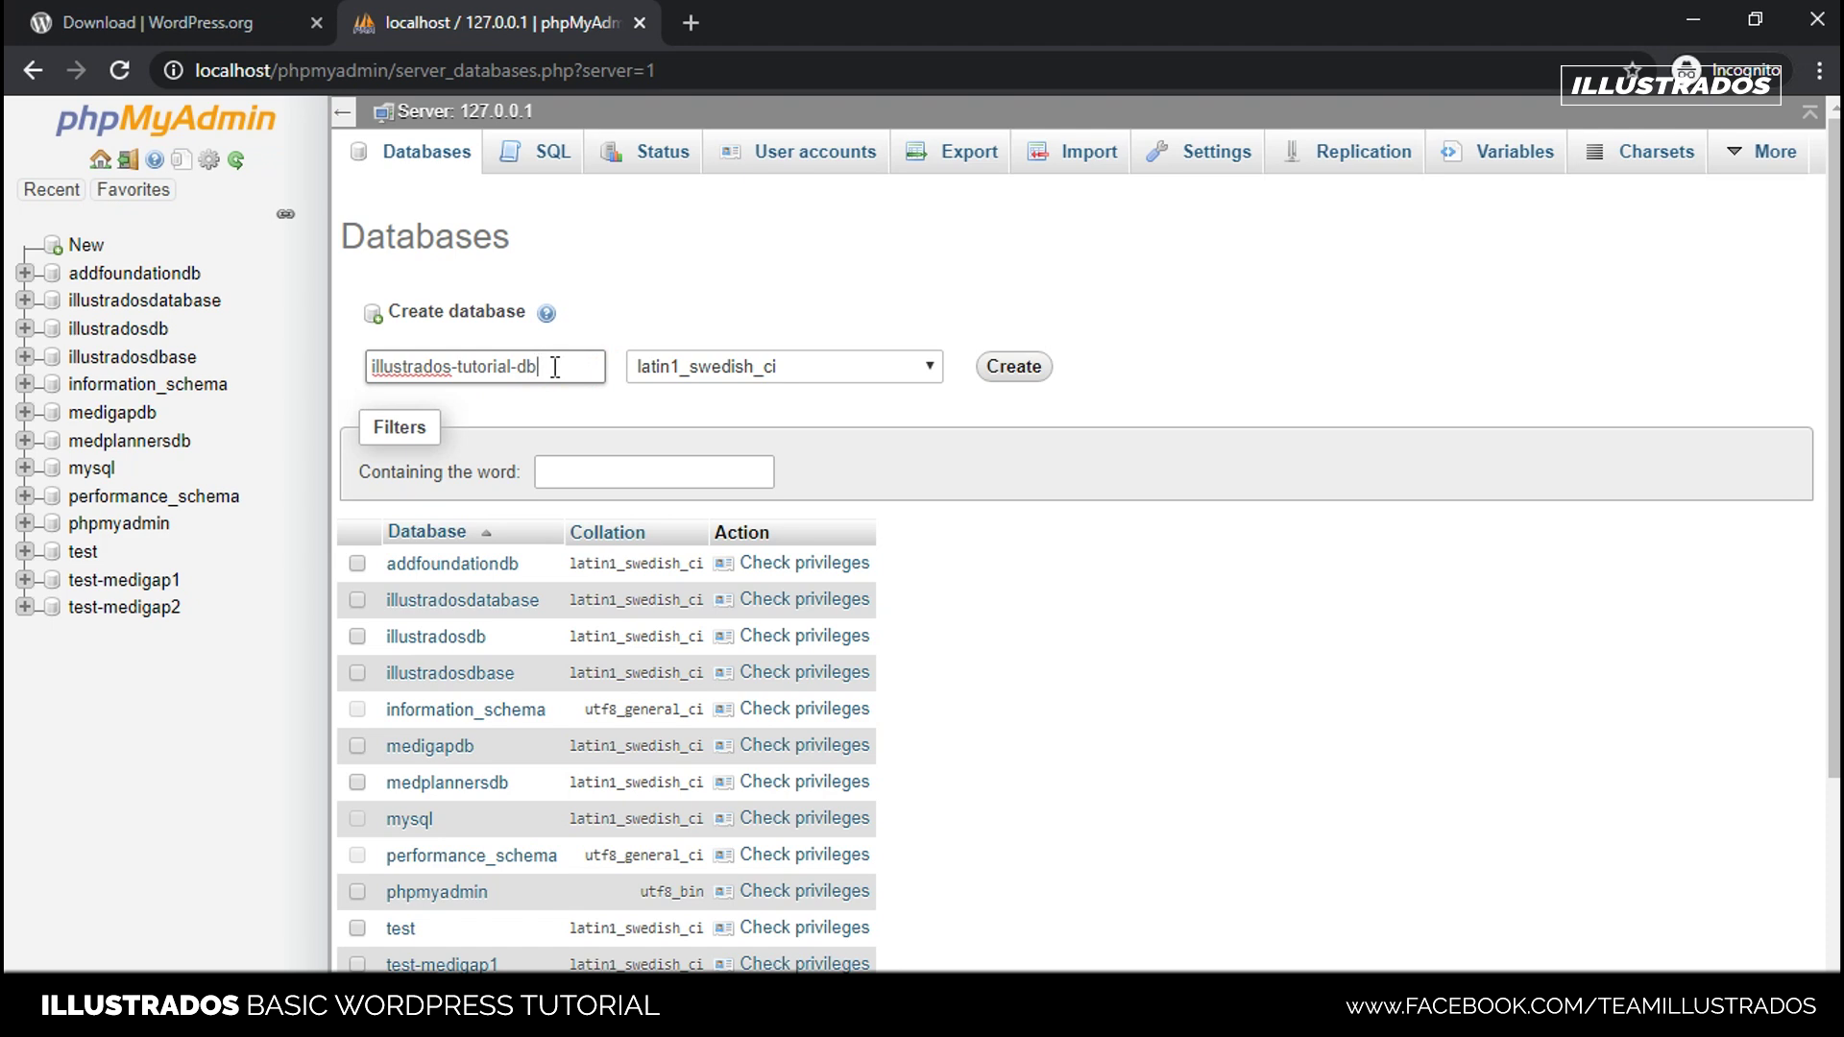
{"action": "left_click_drag", "start_coordinate": [555, 367], "coordinate": [240, 355]}
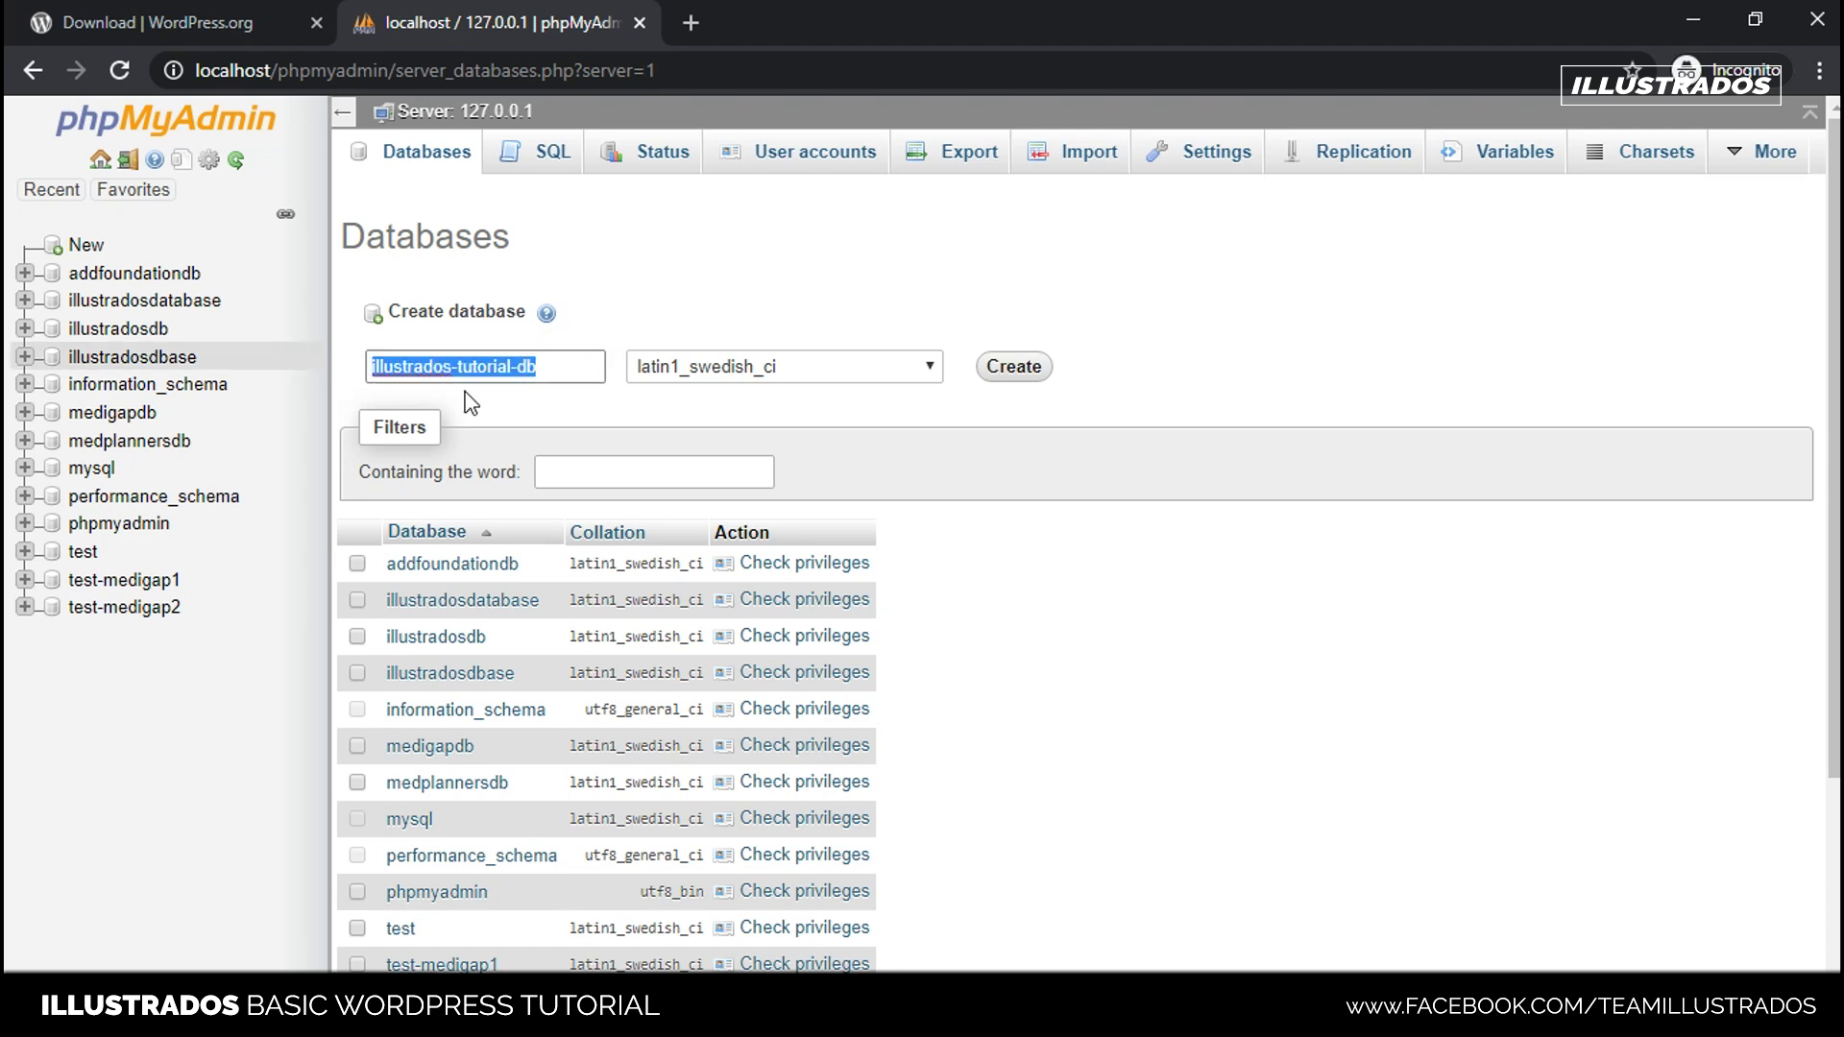
{"action": "left_click", "coordinate": [567, 367]}
{"action": "left_click_drag", "start_coordinate": [566, 367], "coordinate": [247, 356]}
{"action": "key", "text": "ctrl+c"}
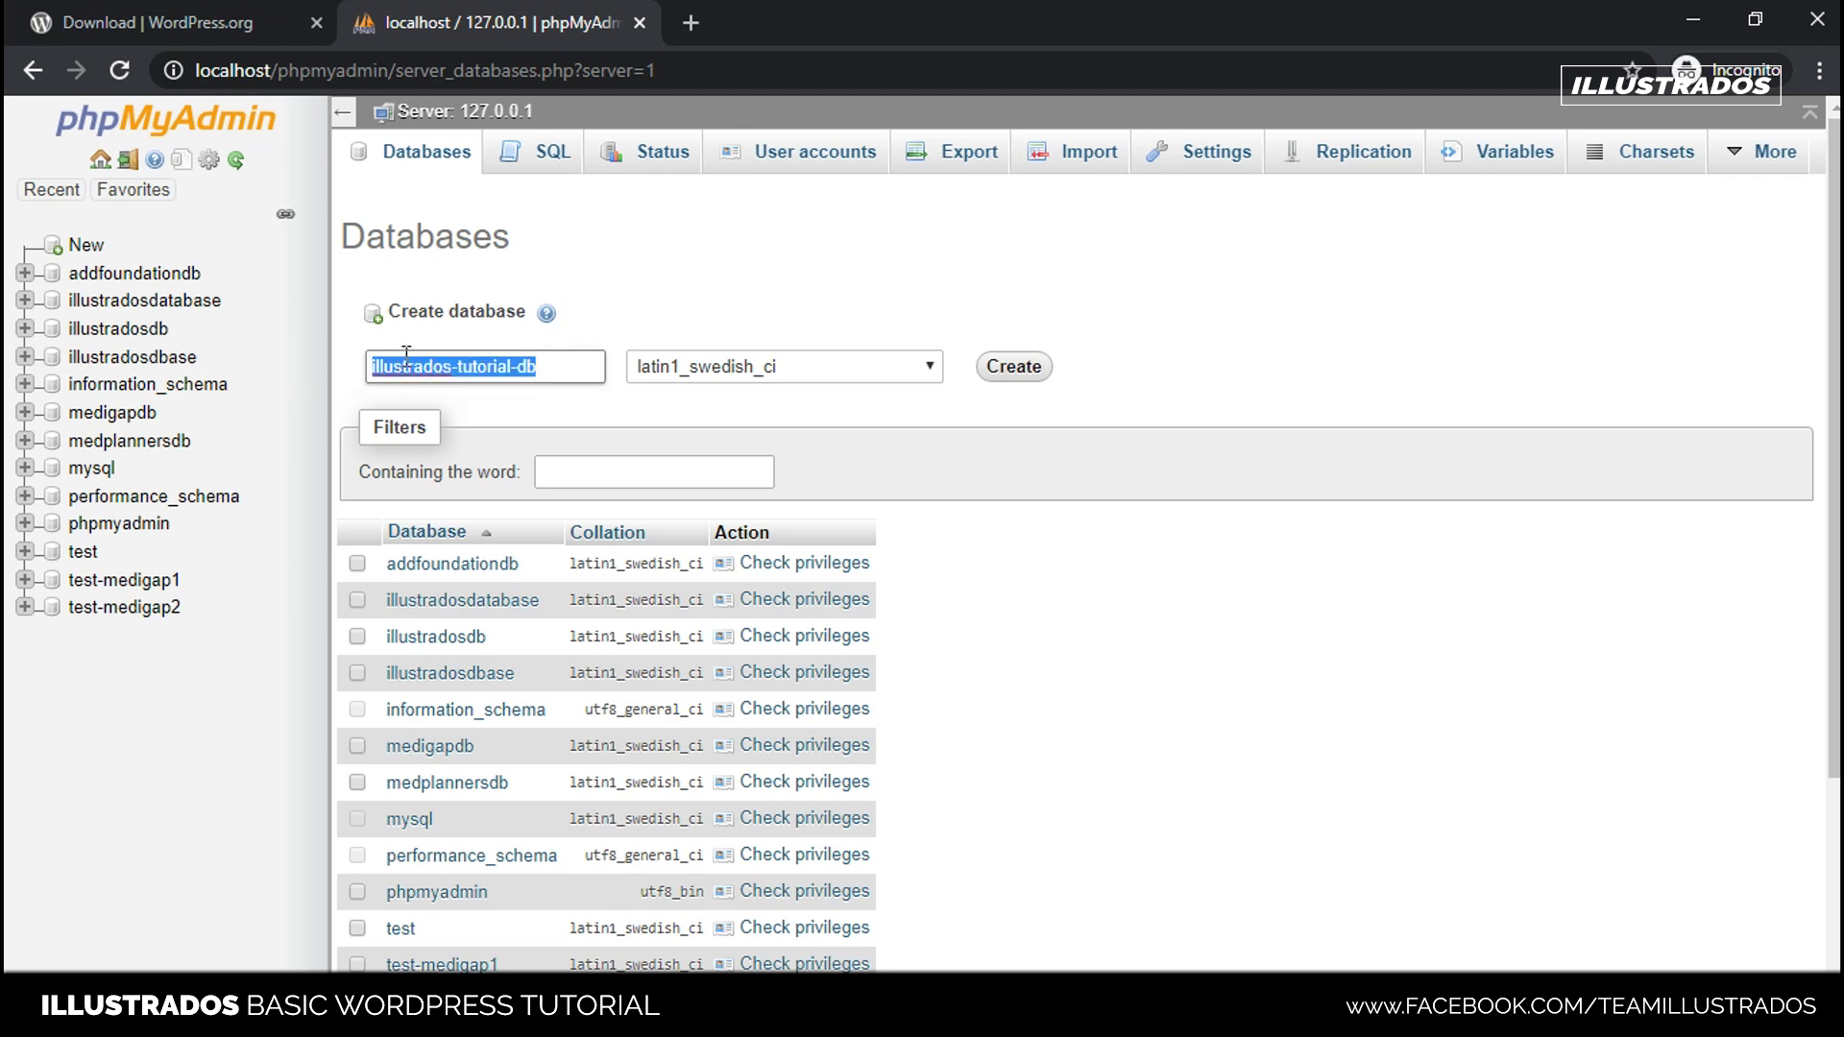
{"action": "left_click", "coordinate": [1083, 635]}
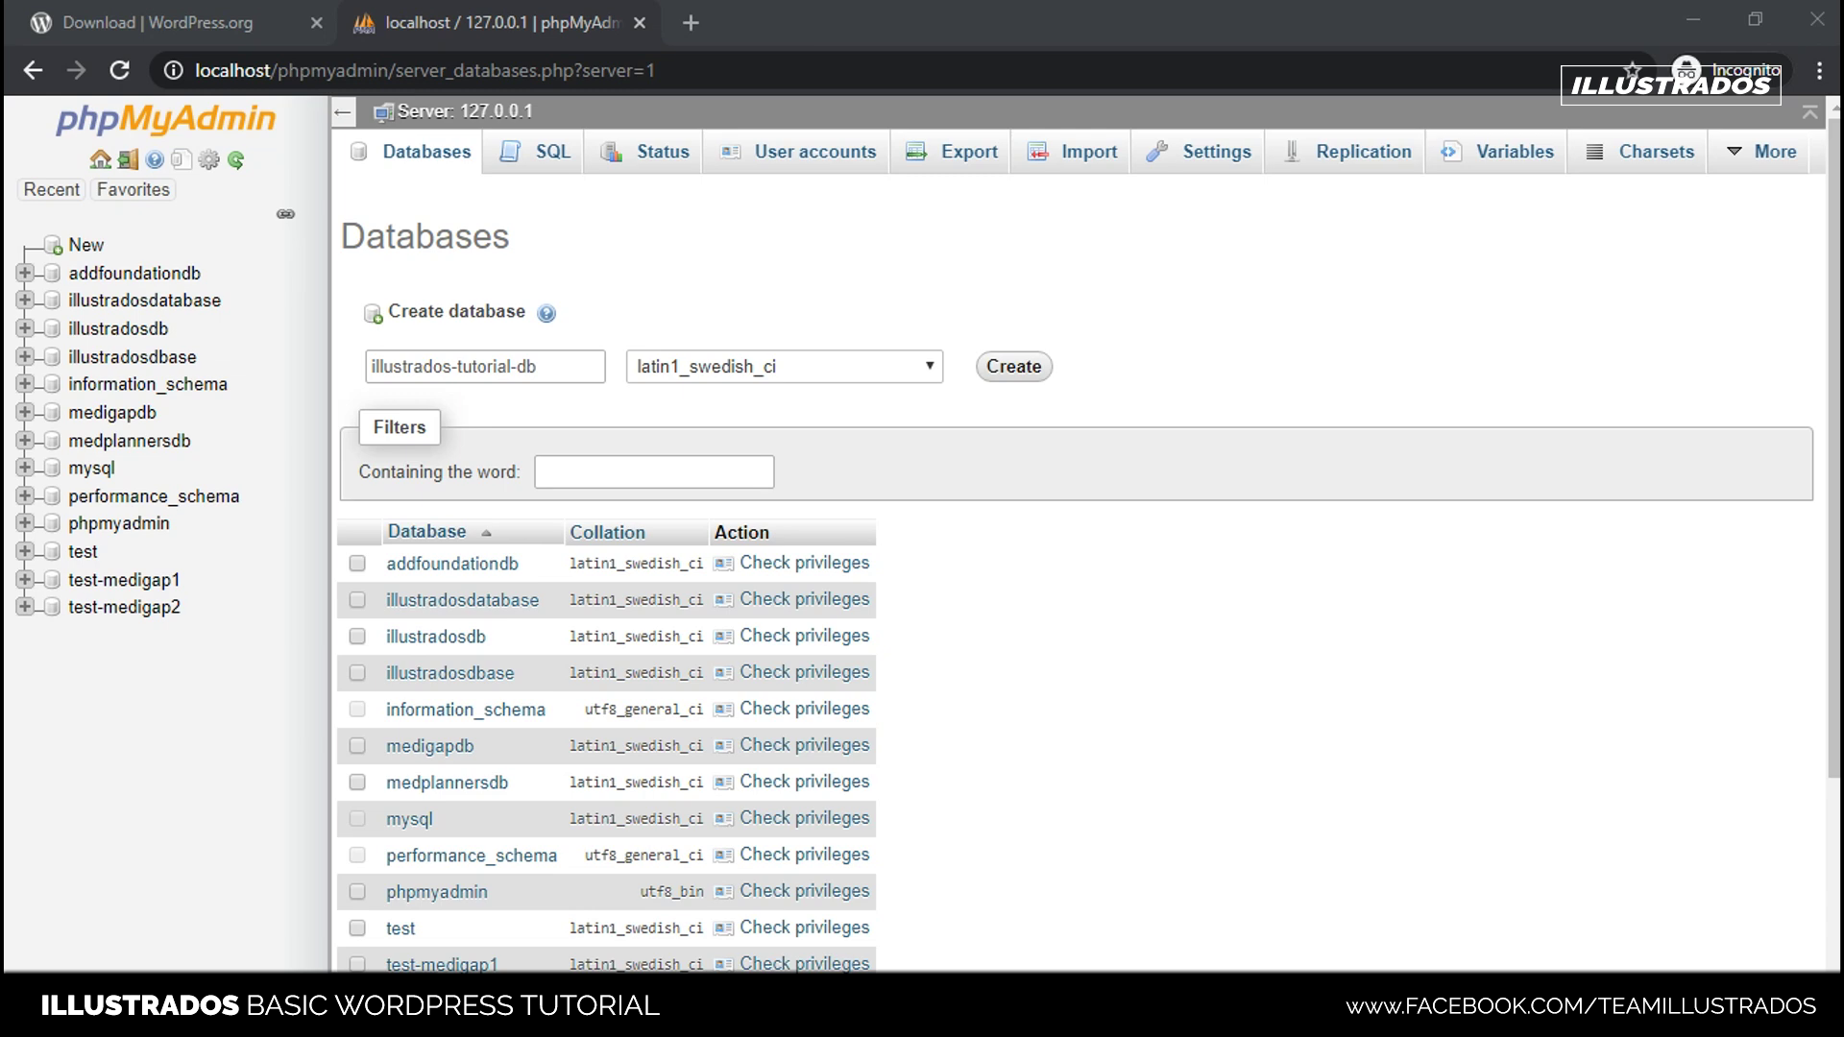
- Paste the illustrados-tutorial-db name into a blank Notepad page
{"action": "left_click", "coordinate": [699, 496]}
{"action": "left_click", "coordinate": [767, 448]}
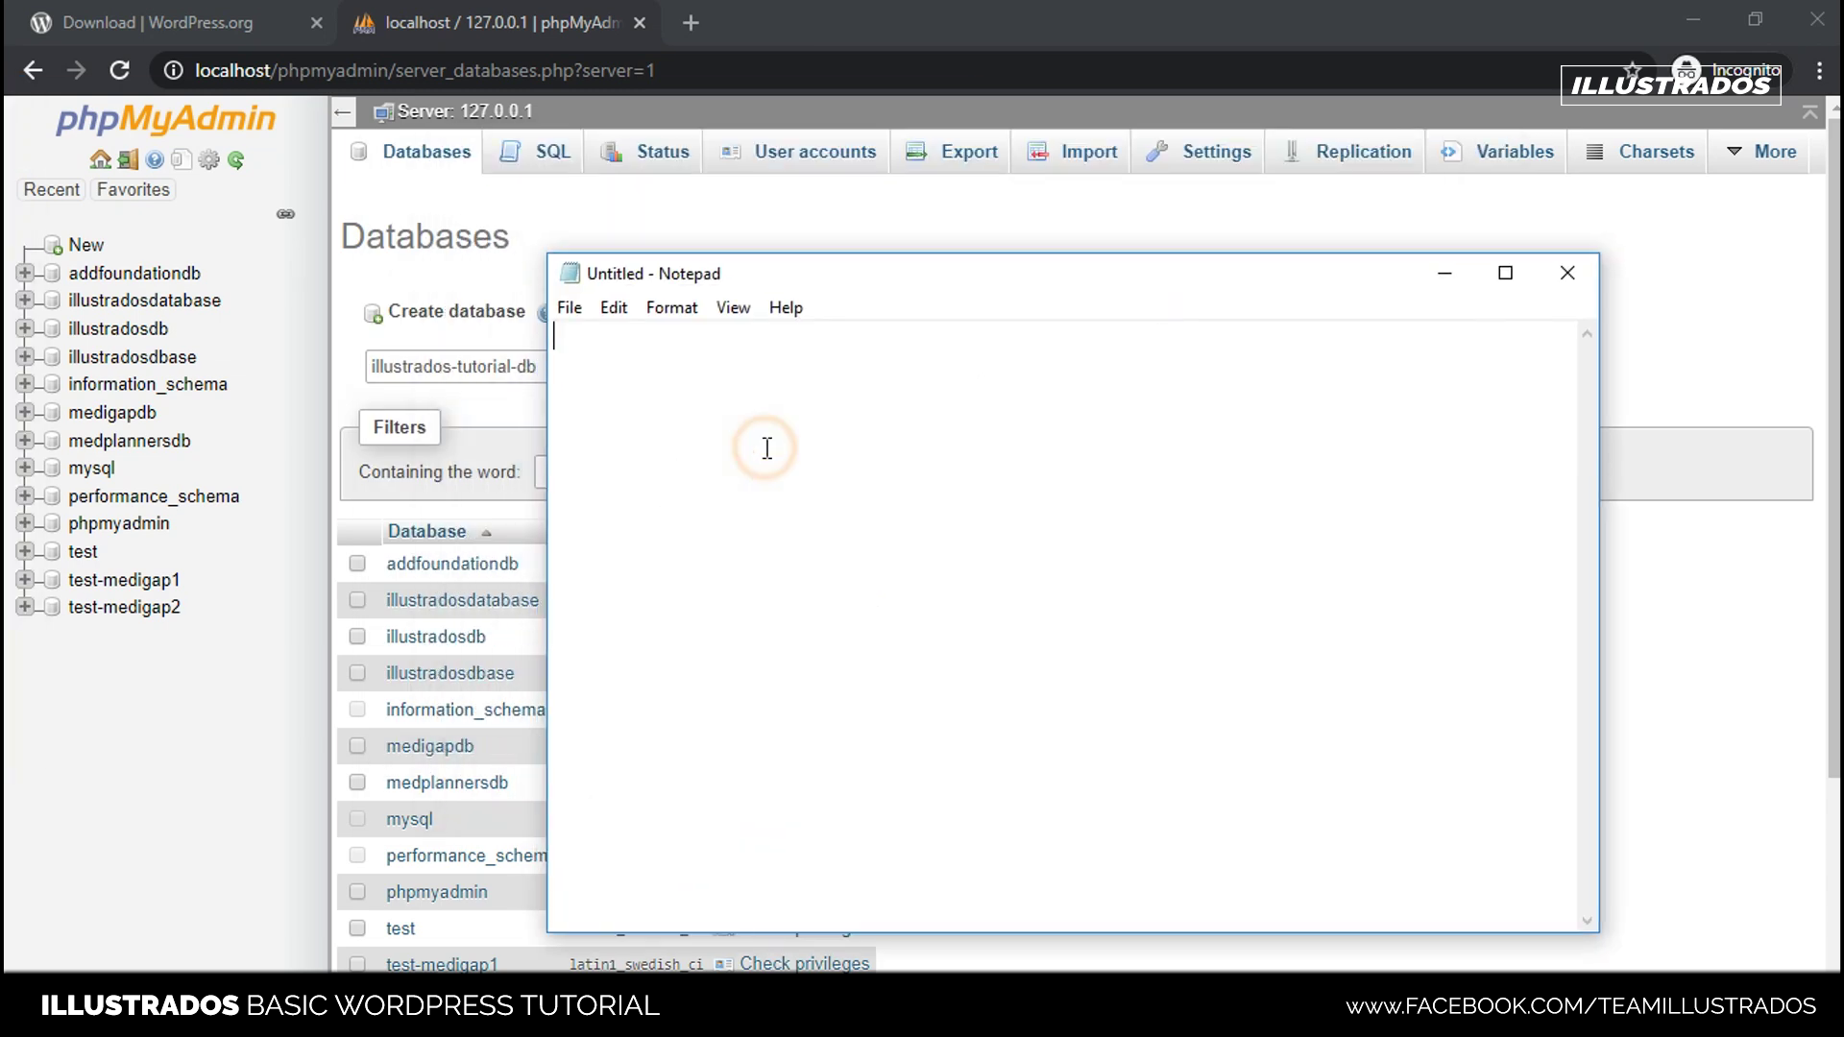
{"action": "key", "text": "ctrl+v"}
{"action": "triple_click", "coordinate": [804, 353]}
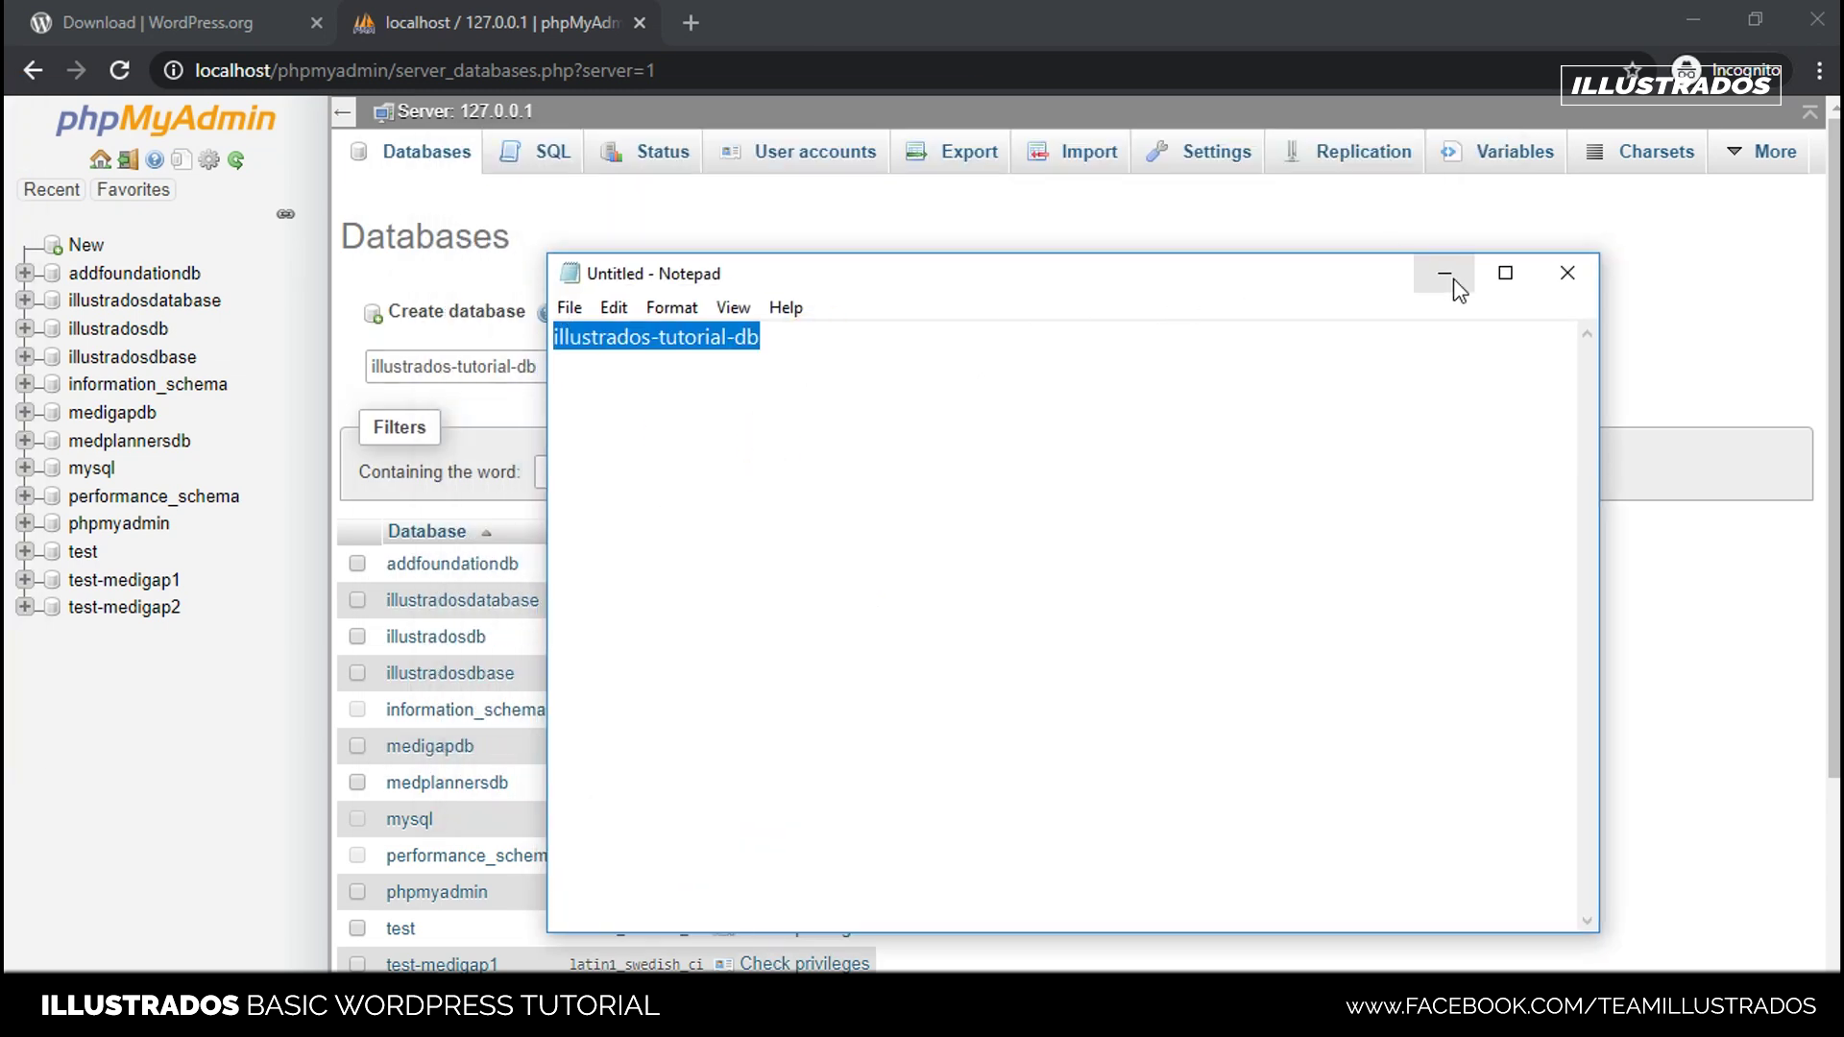
- Create the illustrados-tutorial-db database with latin1_swedish_ci and open it
{"action": "left_click", "coordinate": [1444, 276]}
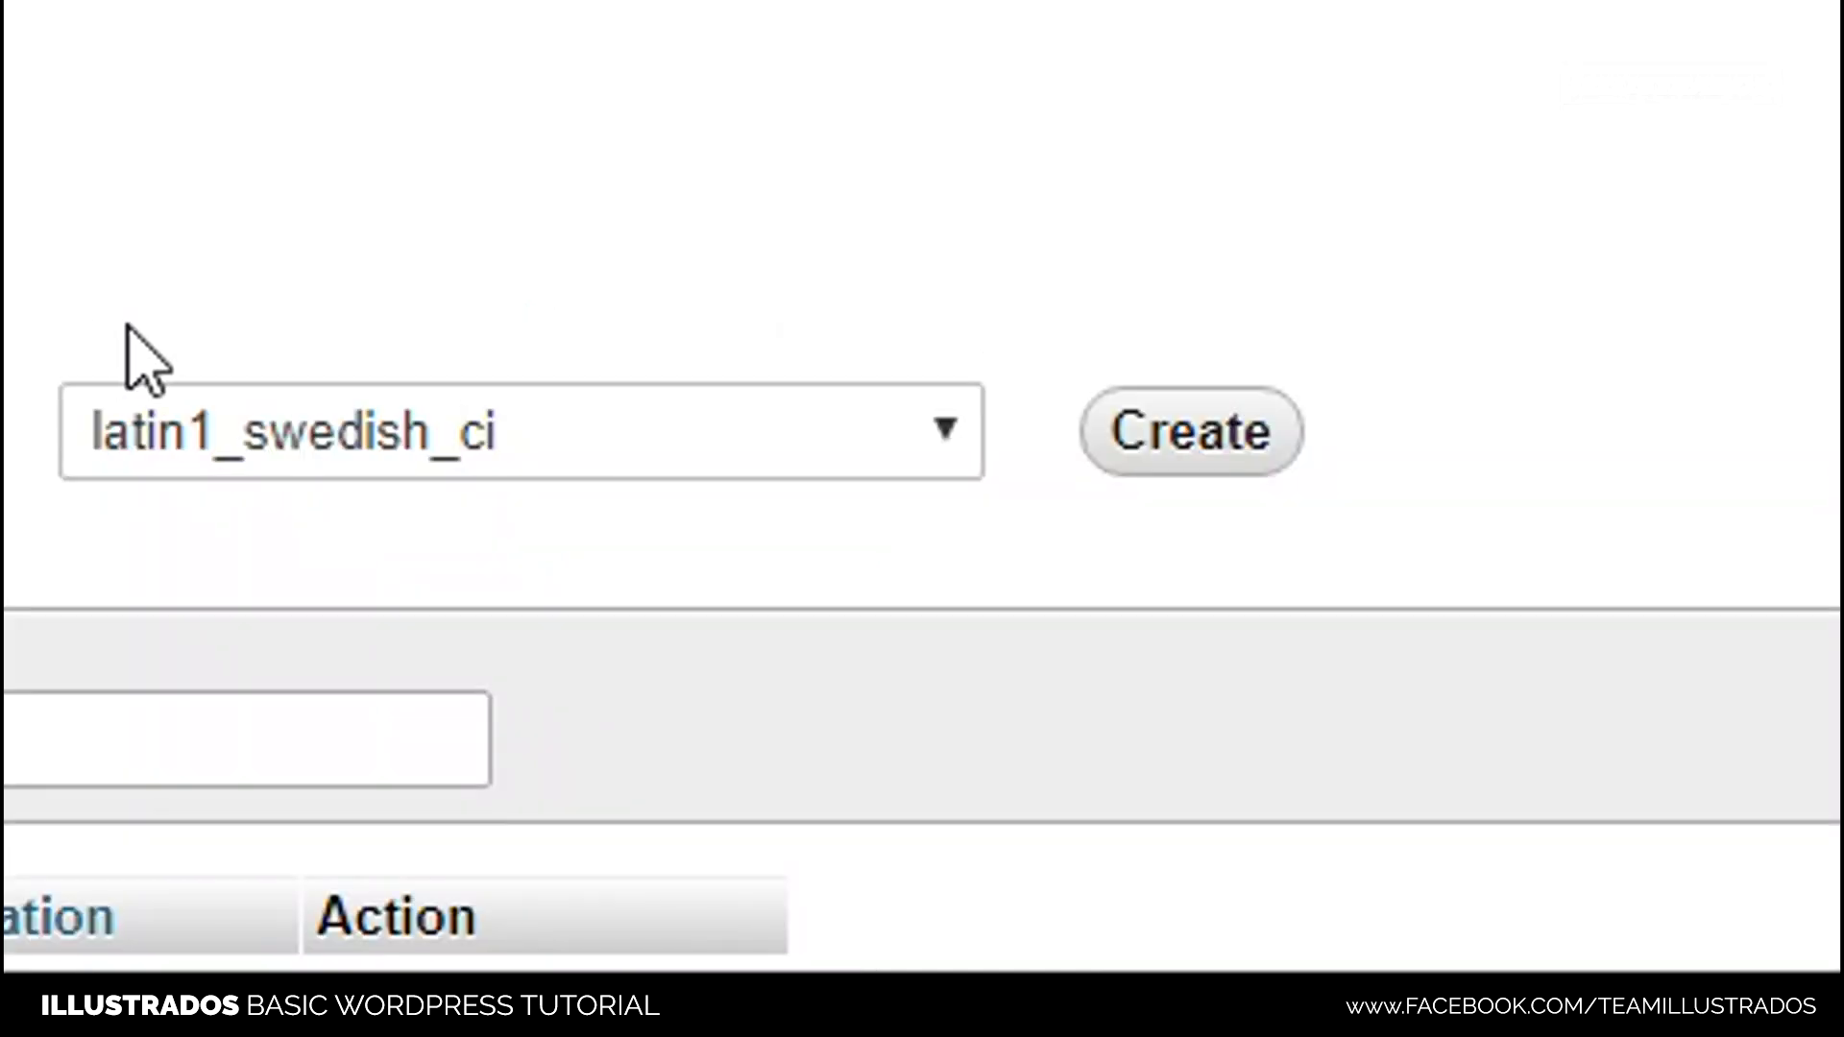
{"action": "left_click", "coordinate": [1216, 442]}
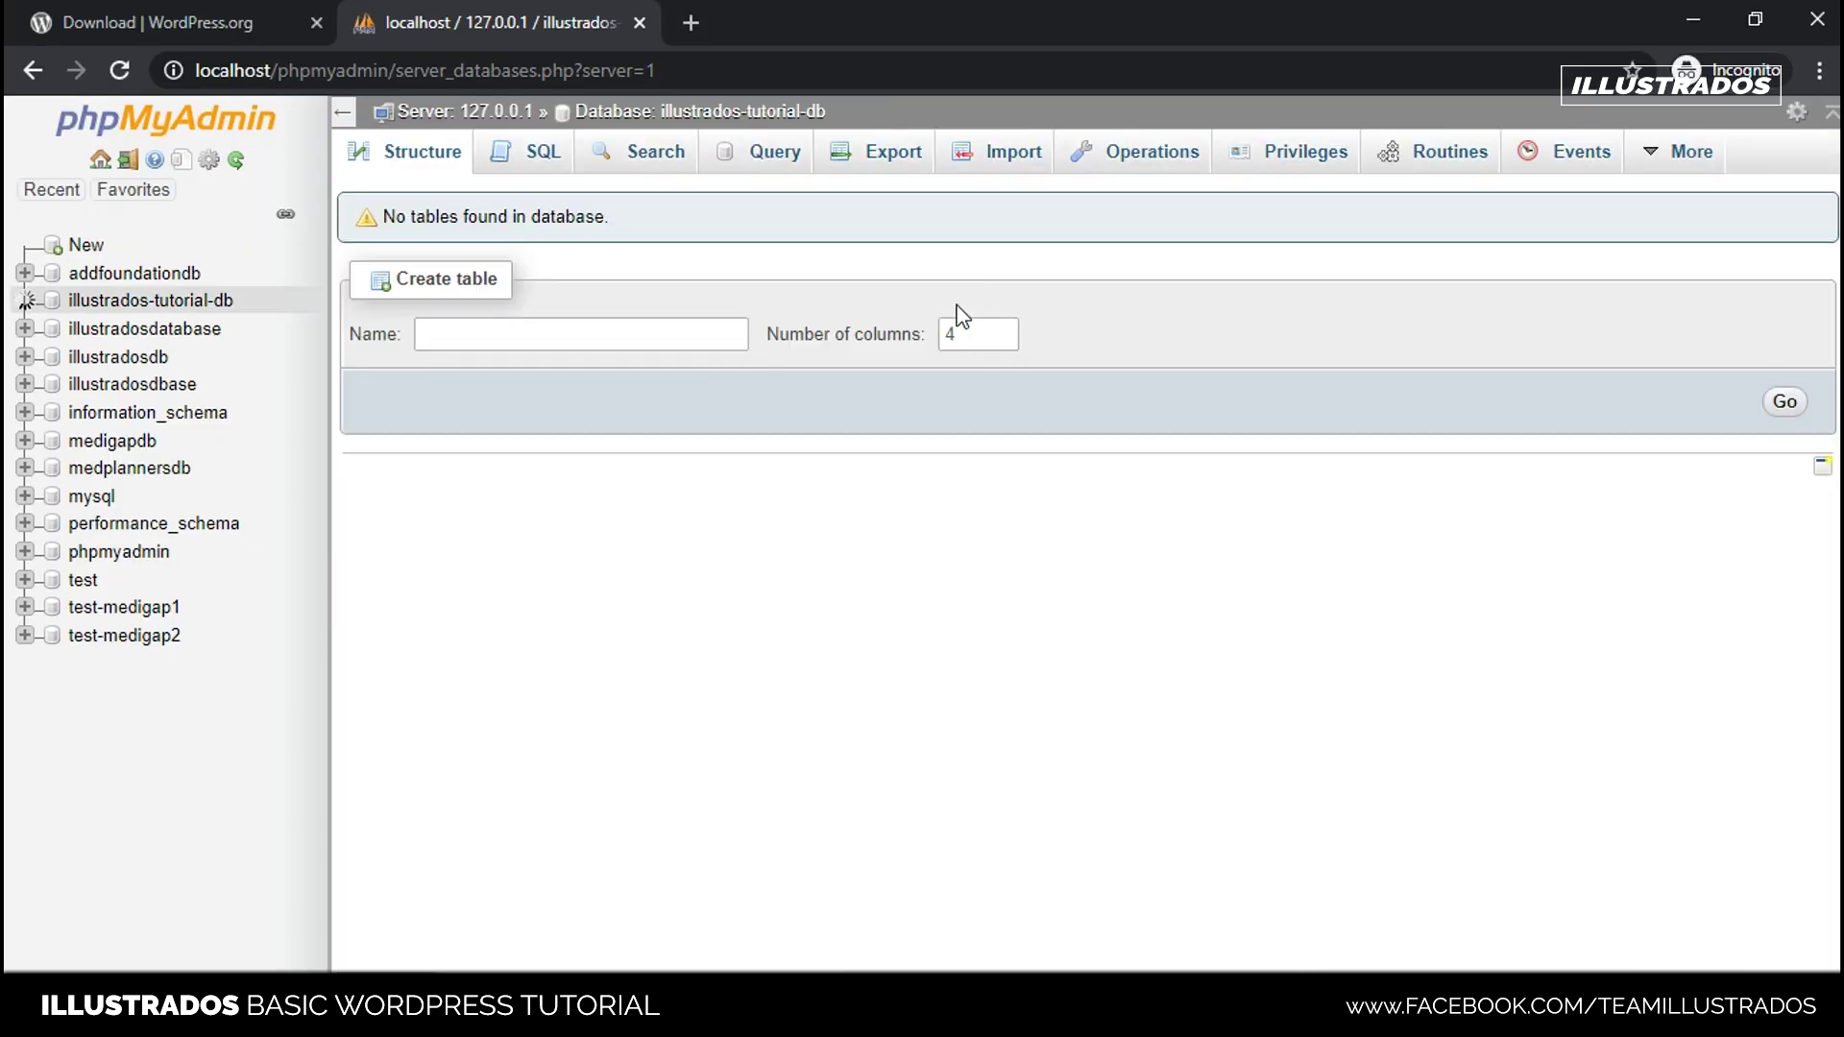
{"action": "left_click", "coordinate": [182, 300]}
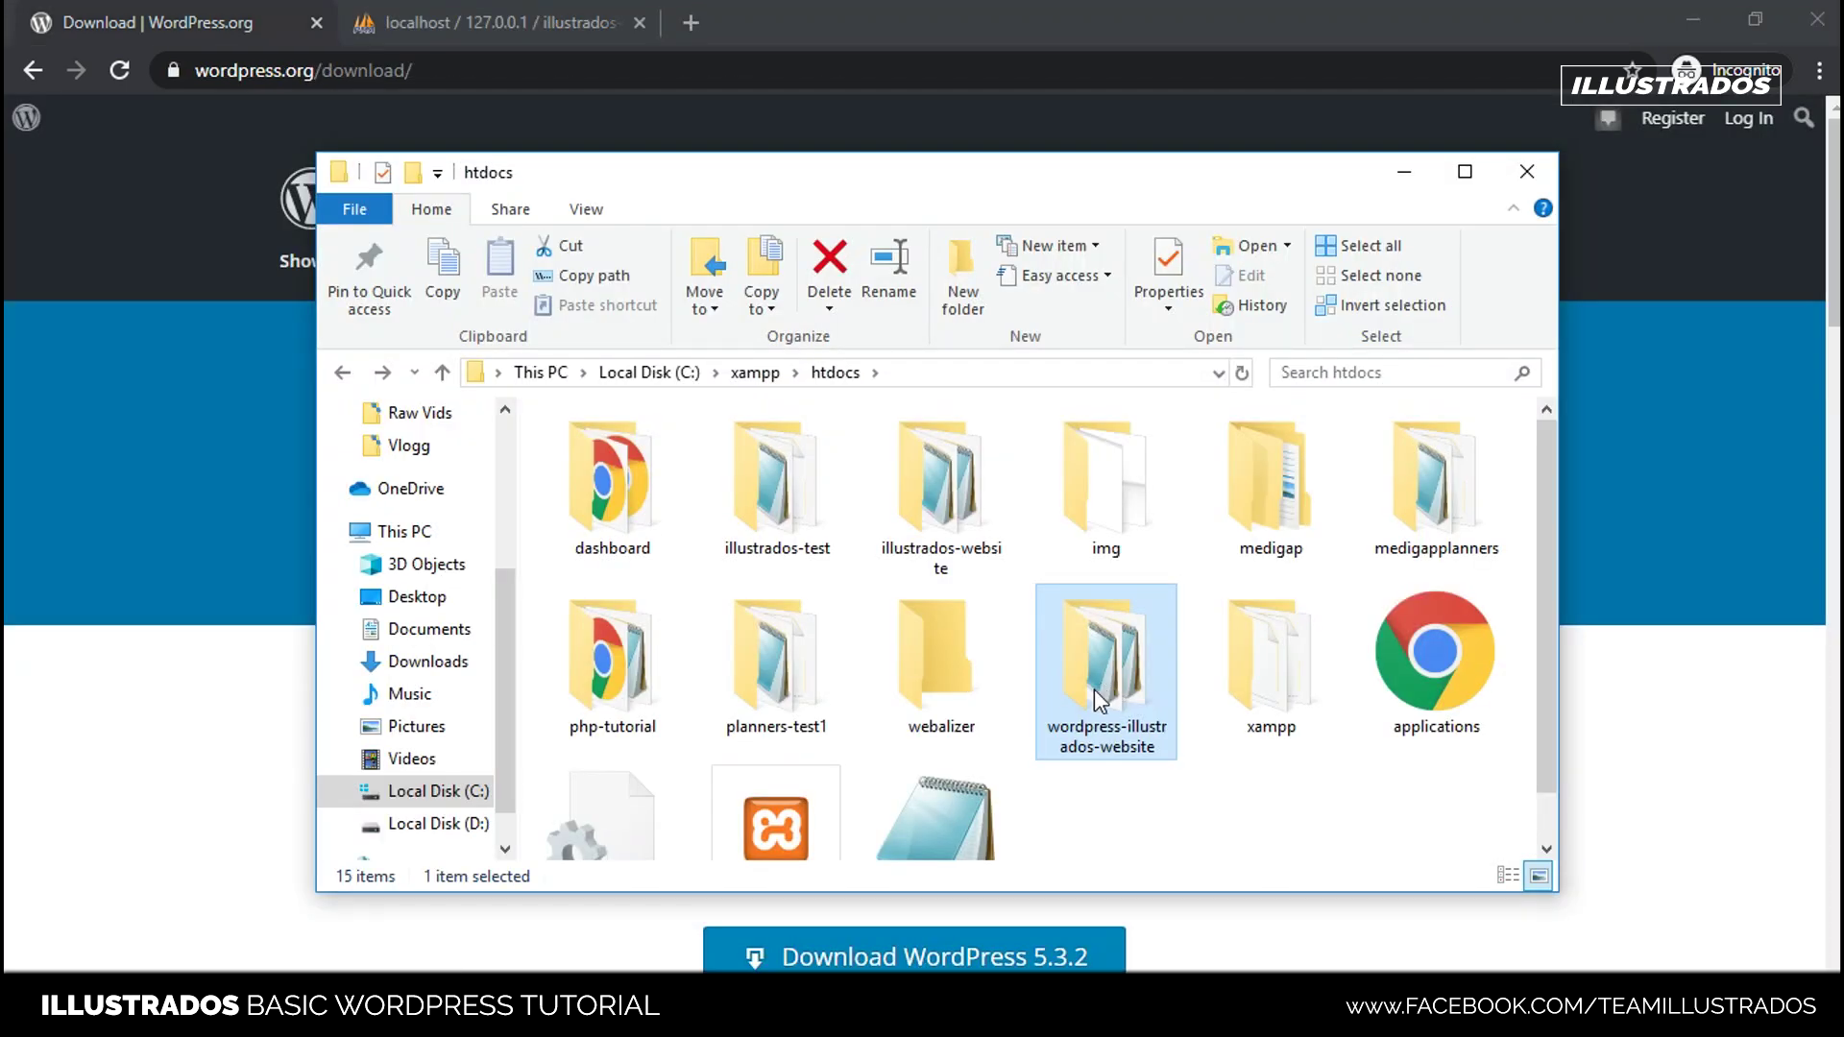
- Load localhost/wordpress-illustrados-website in Chrome, using the site folder name copied from Explorer
{"action": "left_click", "coordinate": [325, 81]}
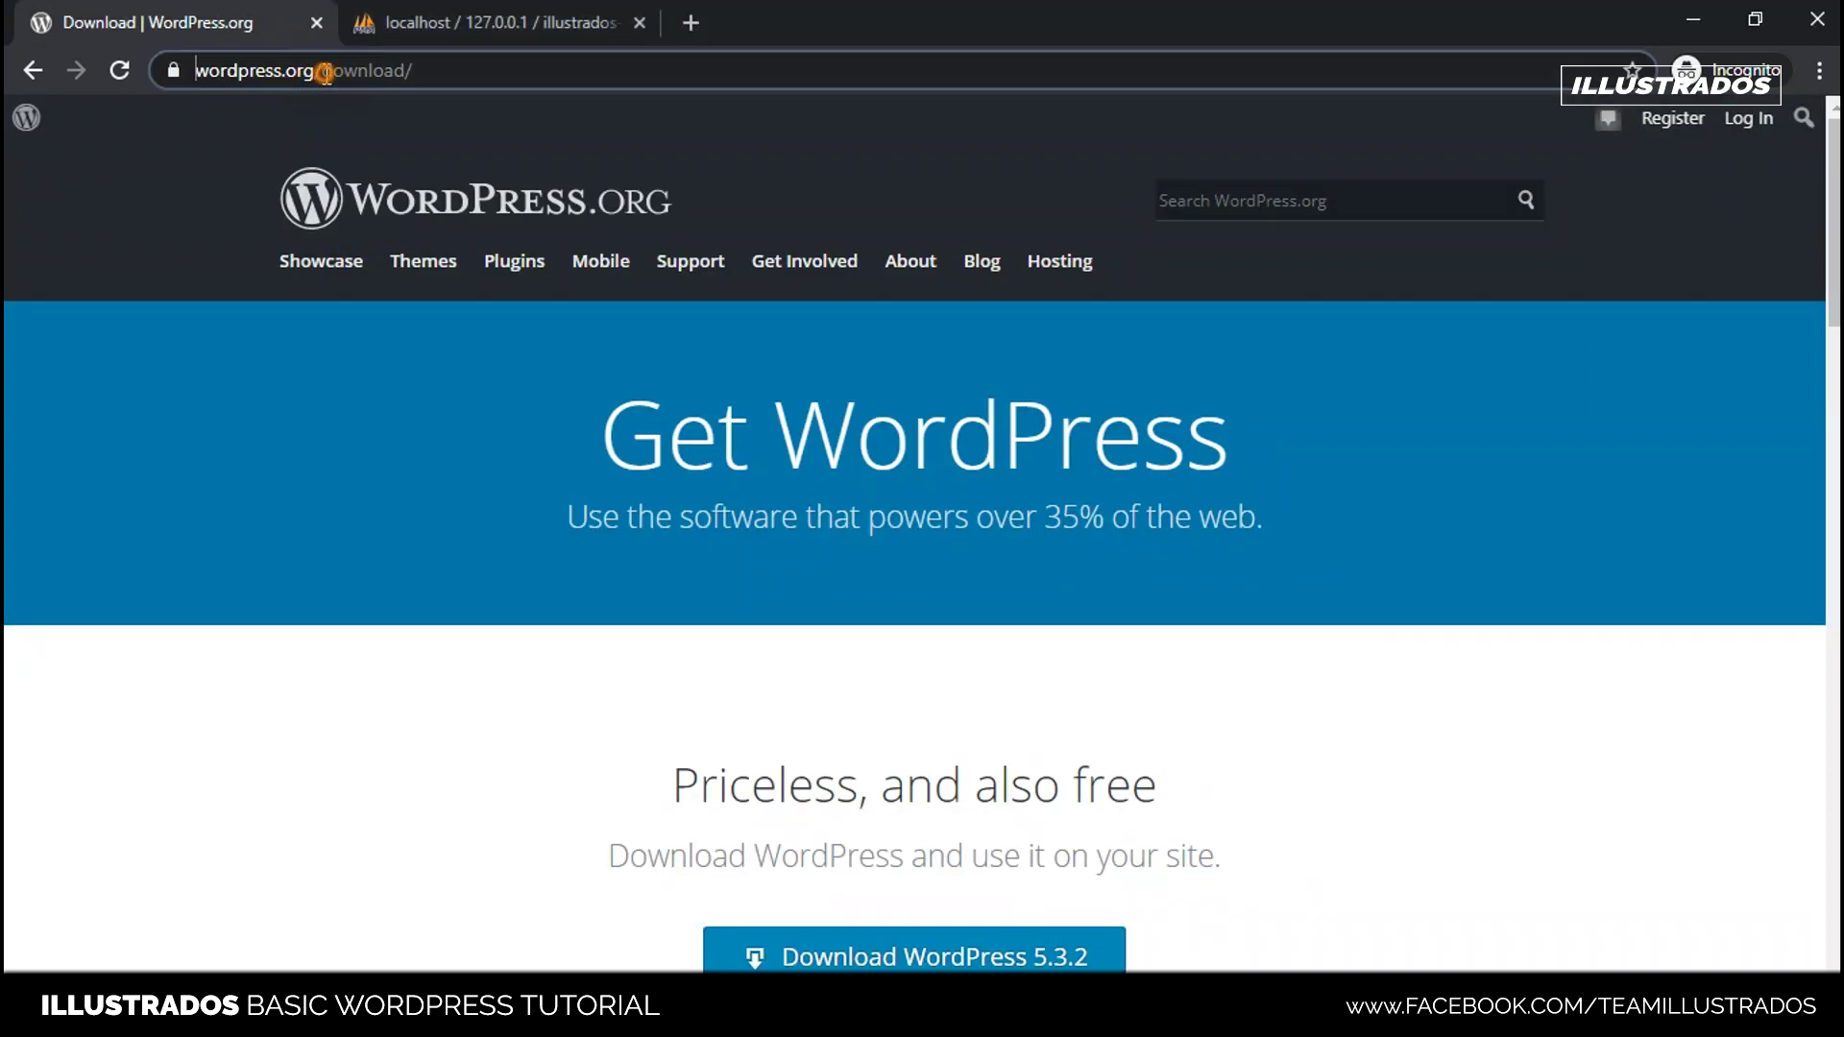
{"action": "left_click", "coordinate": [533, 79]}
{"action": "type", "text": "localhos"}
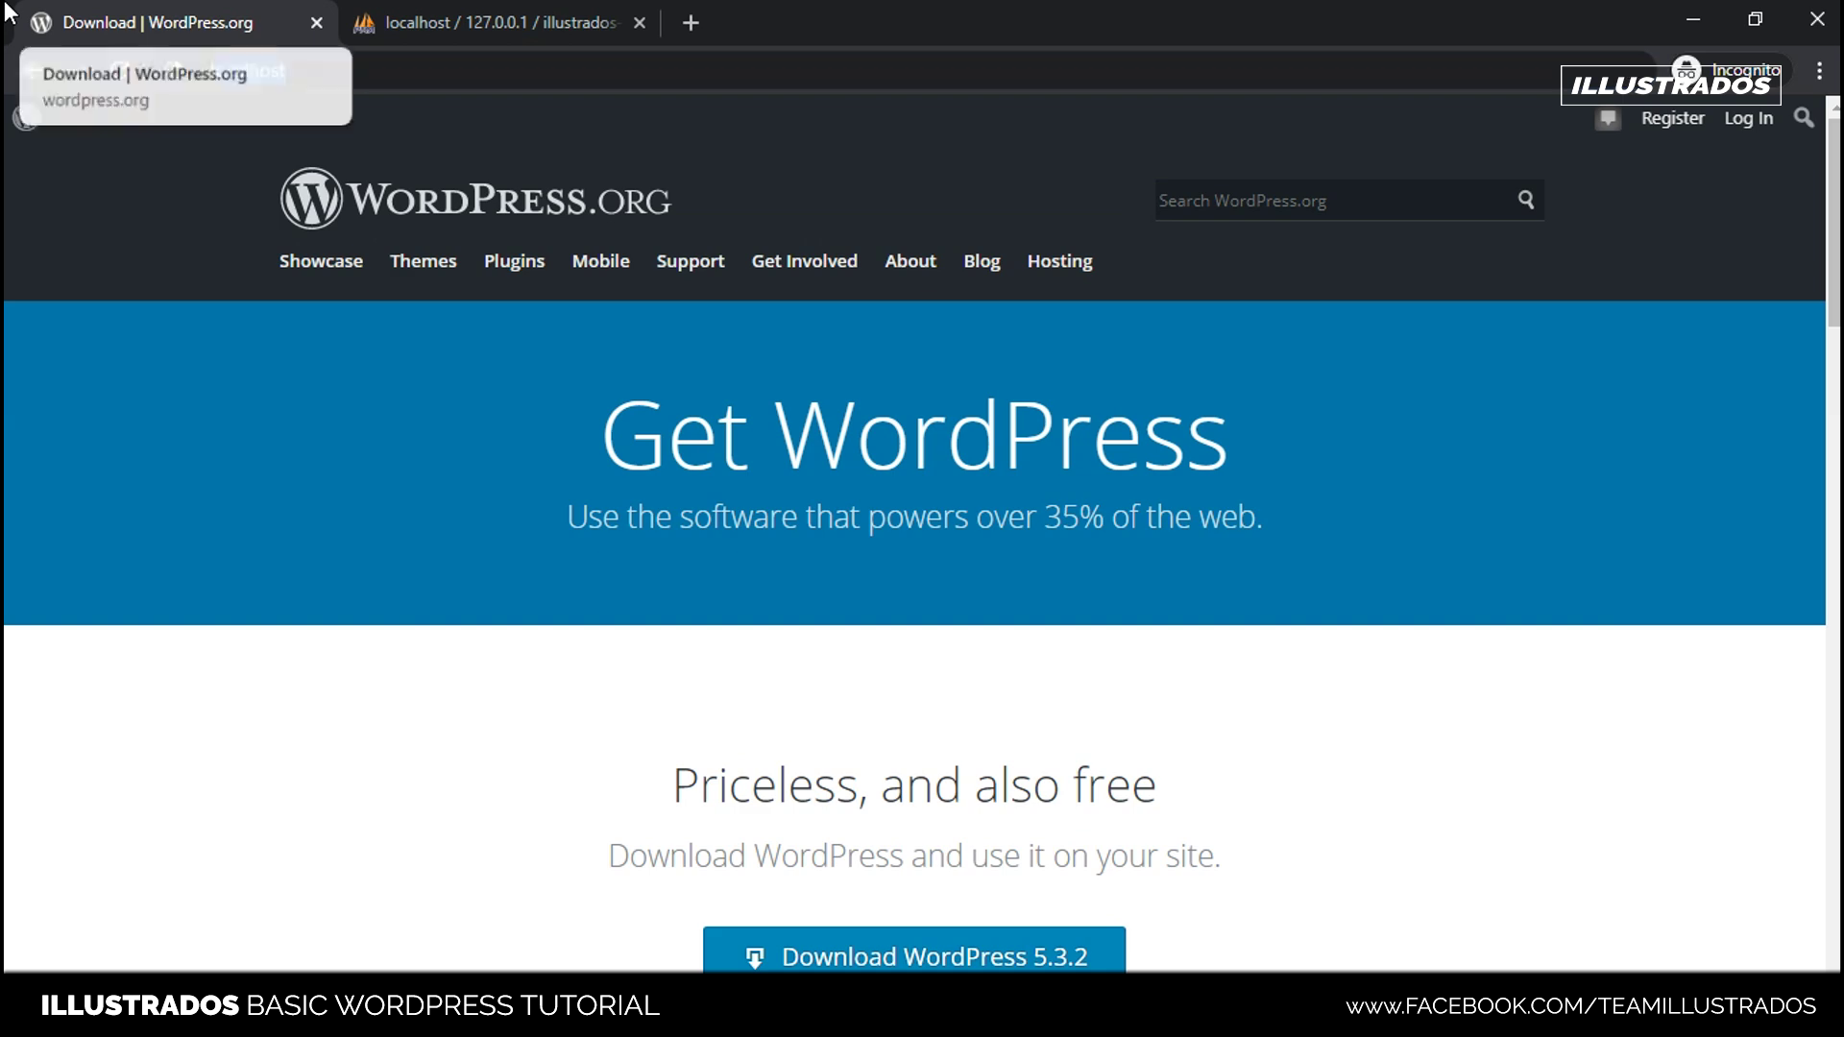
{"action": "type", "text": "t"}
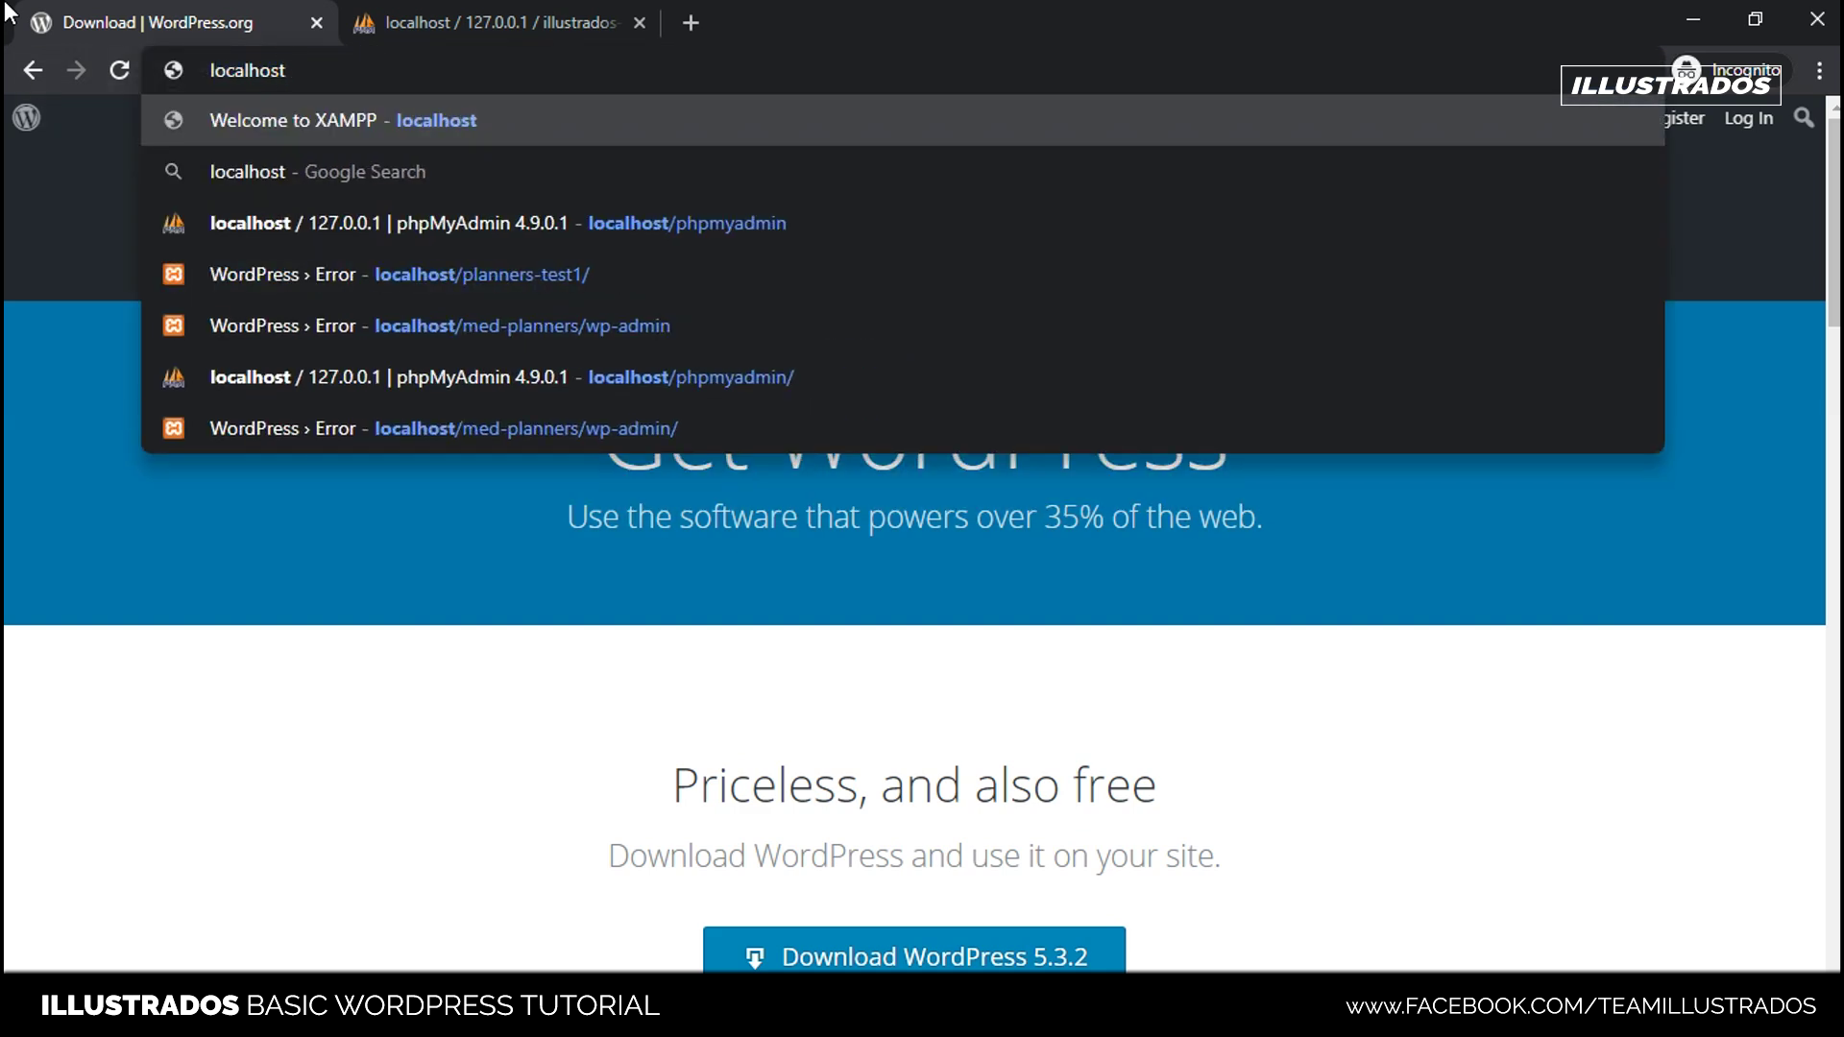
{"action": "type", "text": "/"}
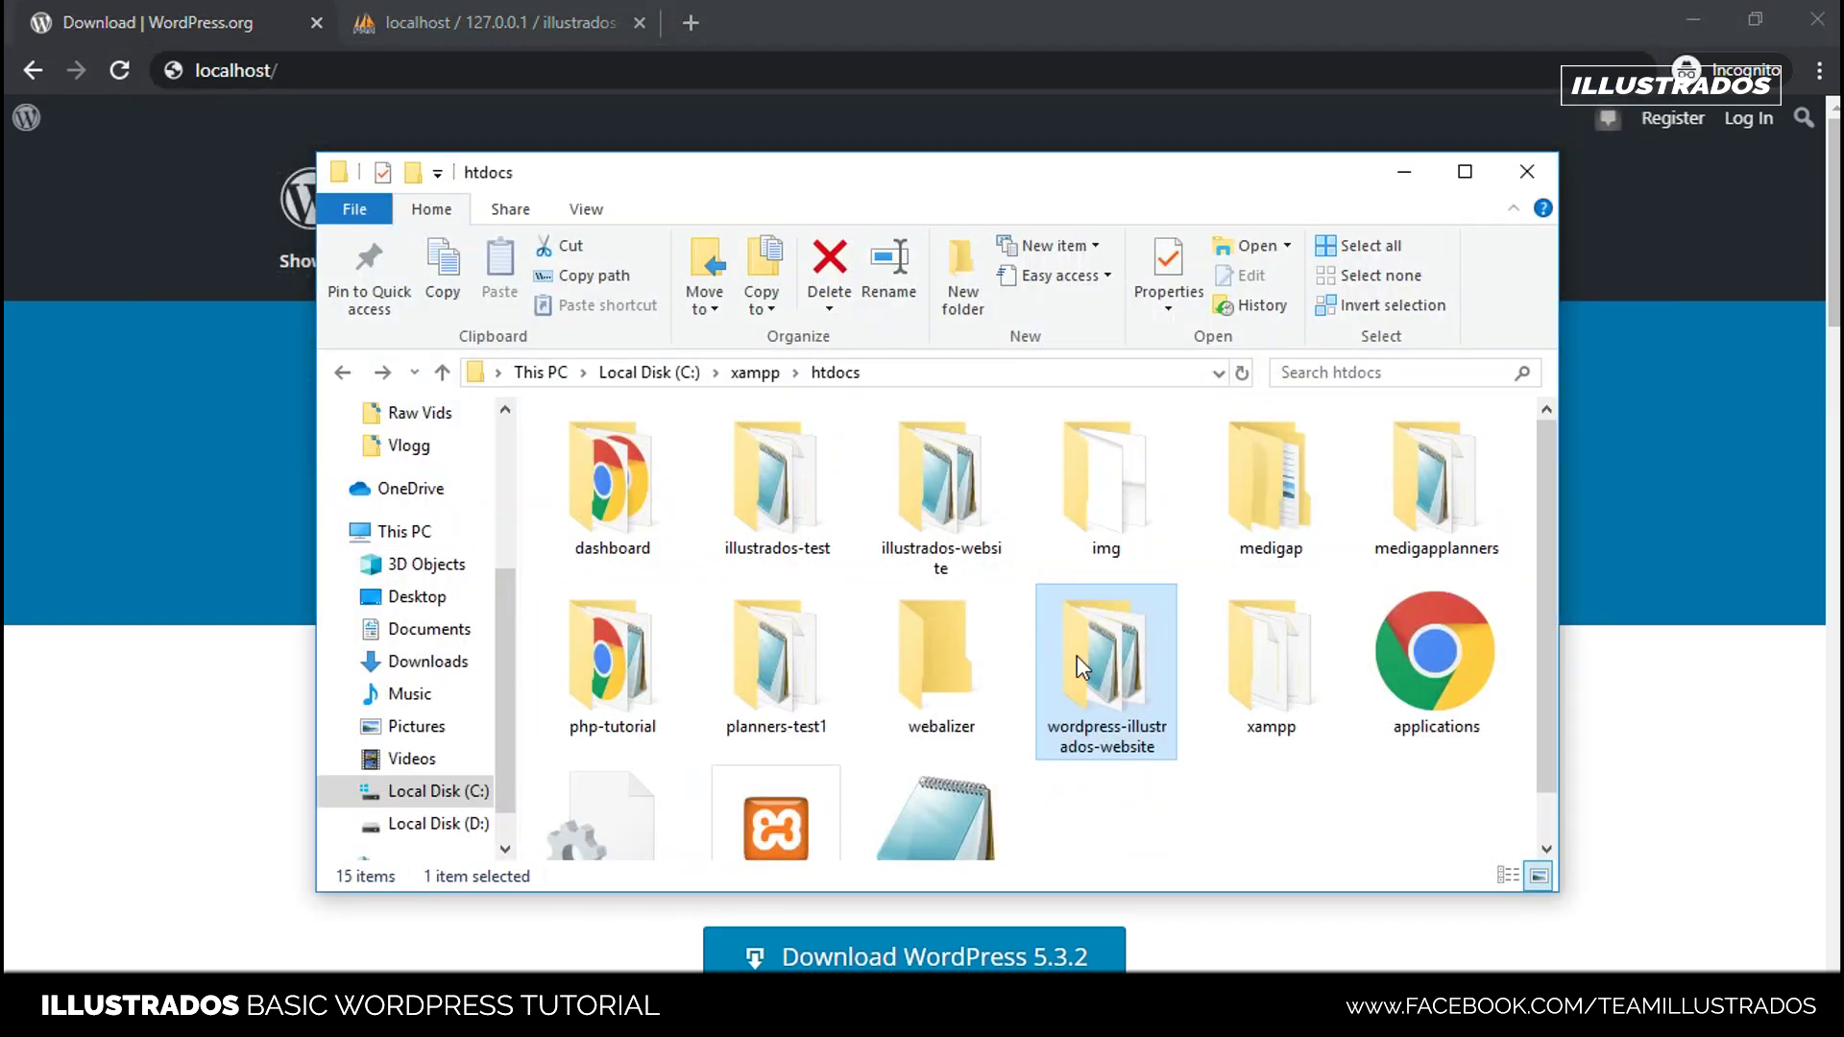
{"action": "key", "text": "F2"}
{"action": "key", "text": "ctrl+c"}
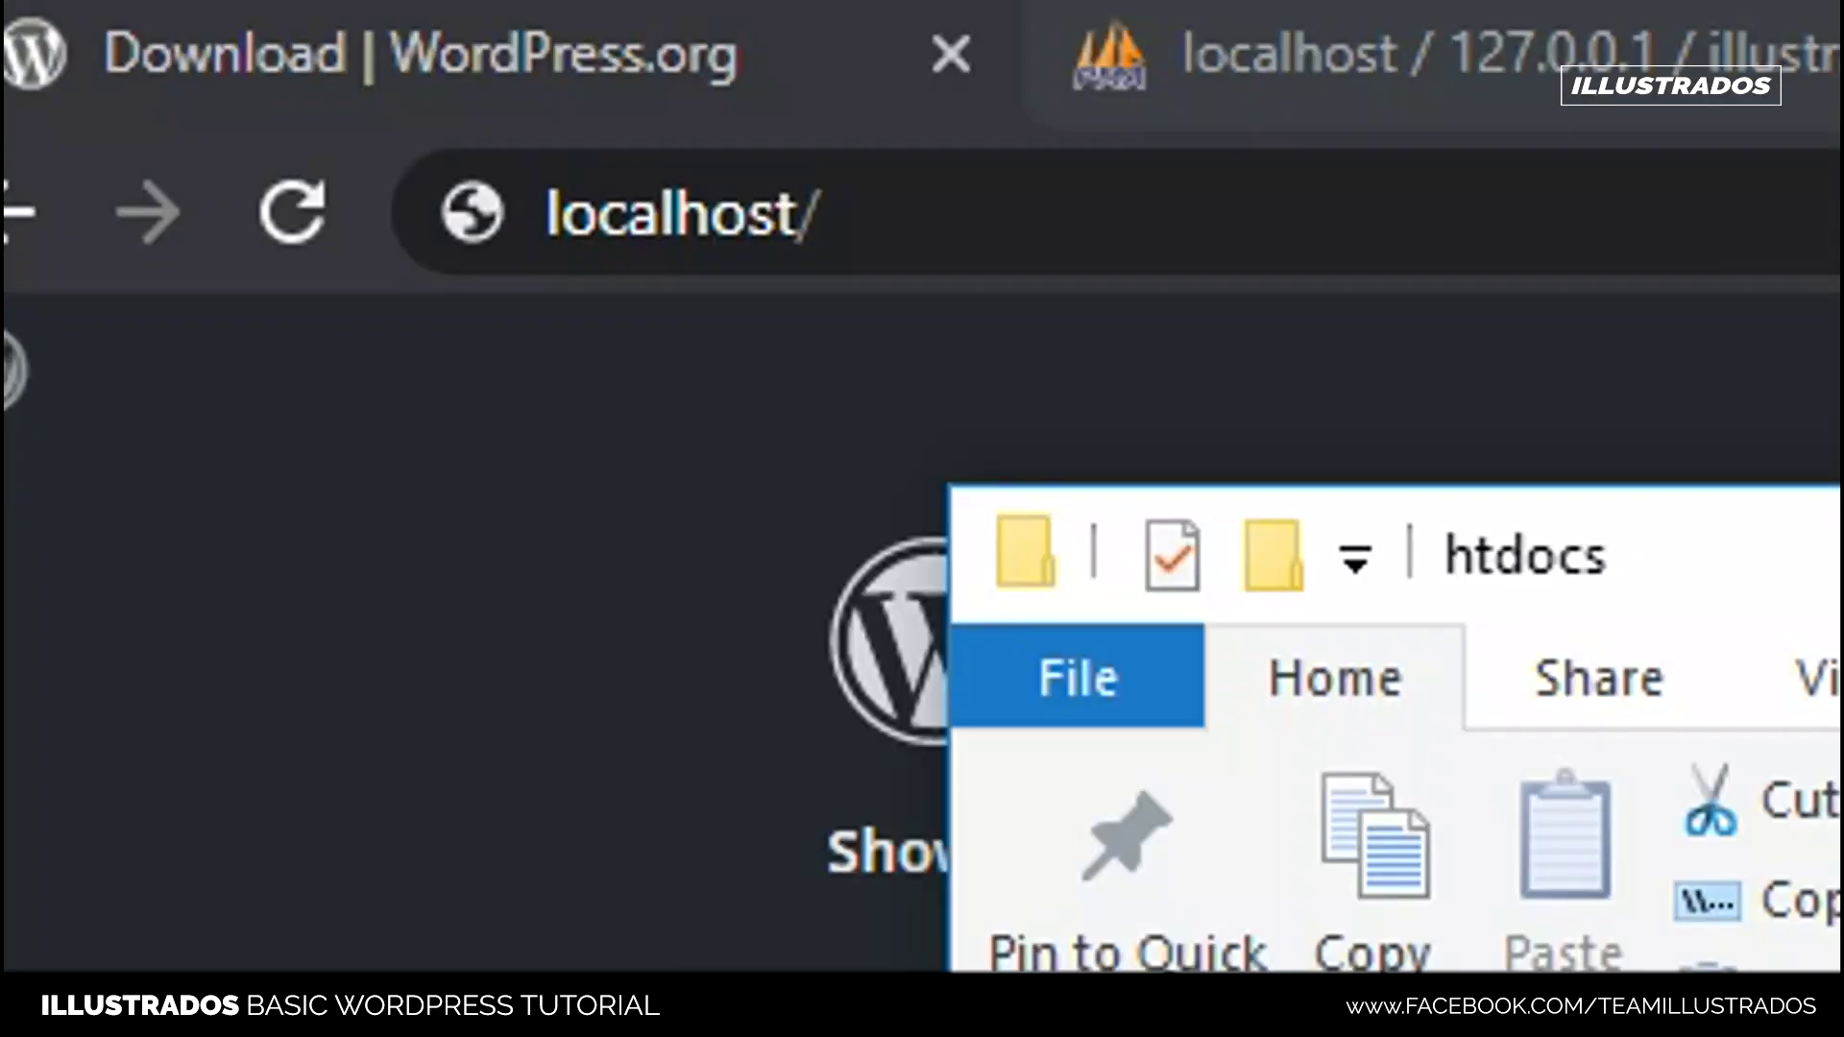
{"action": "left_click", "coordinate": [1133, 214]}
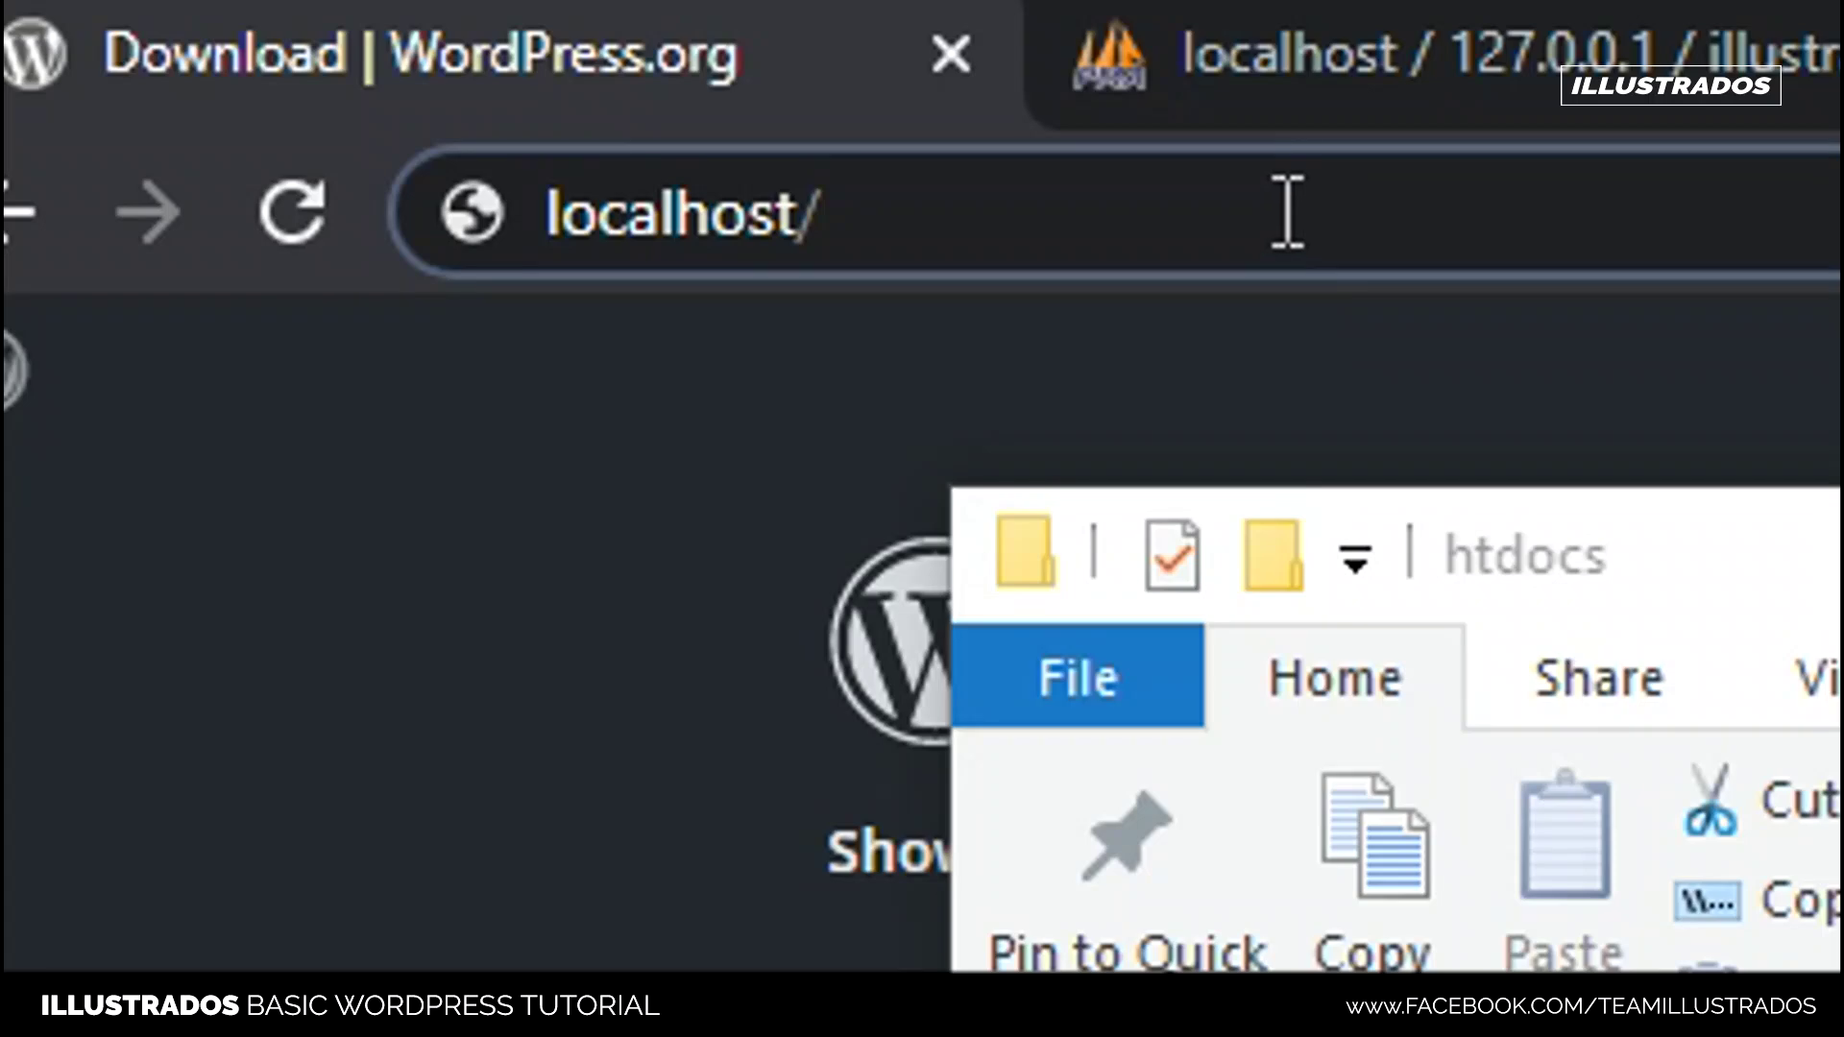
{"action": "key", "text": "ctrl+v"}
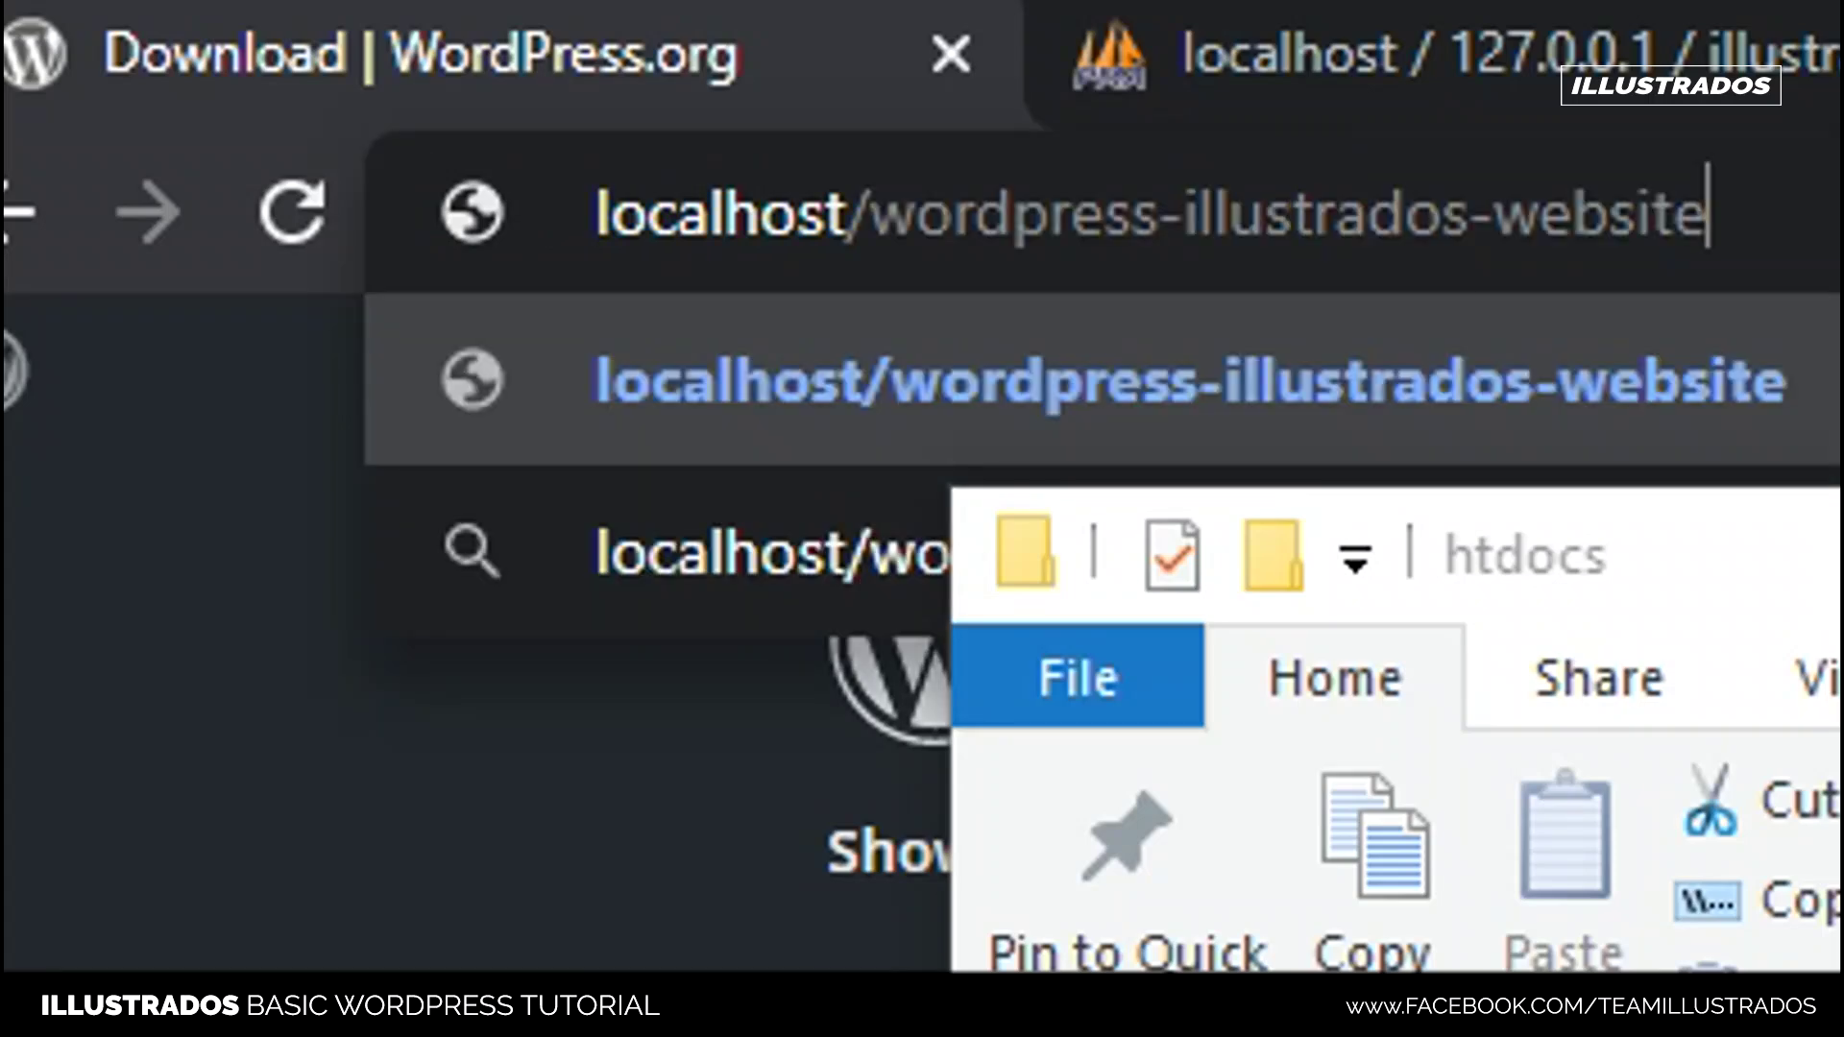
{"action": "key", "text": "Return"}
- Check the wordpress-illustrados-website folder contents in the htdocs window while the setup page loads
{"action": "left_click", "coordinate": [1751, 206]}
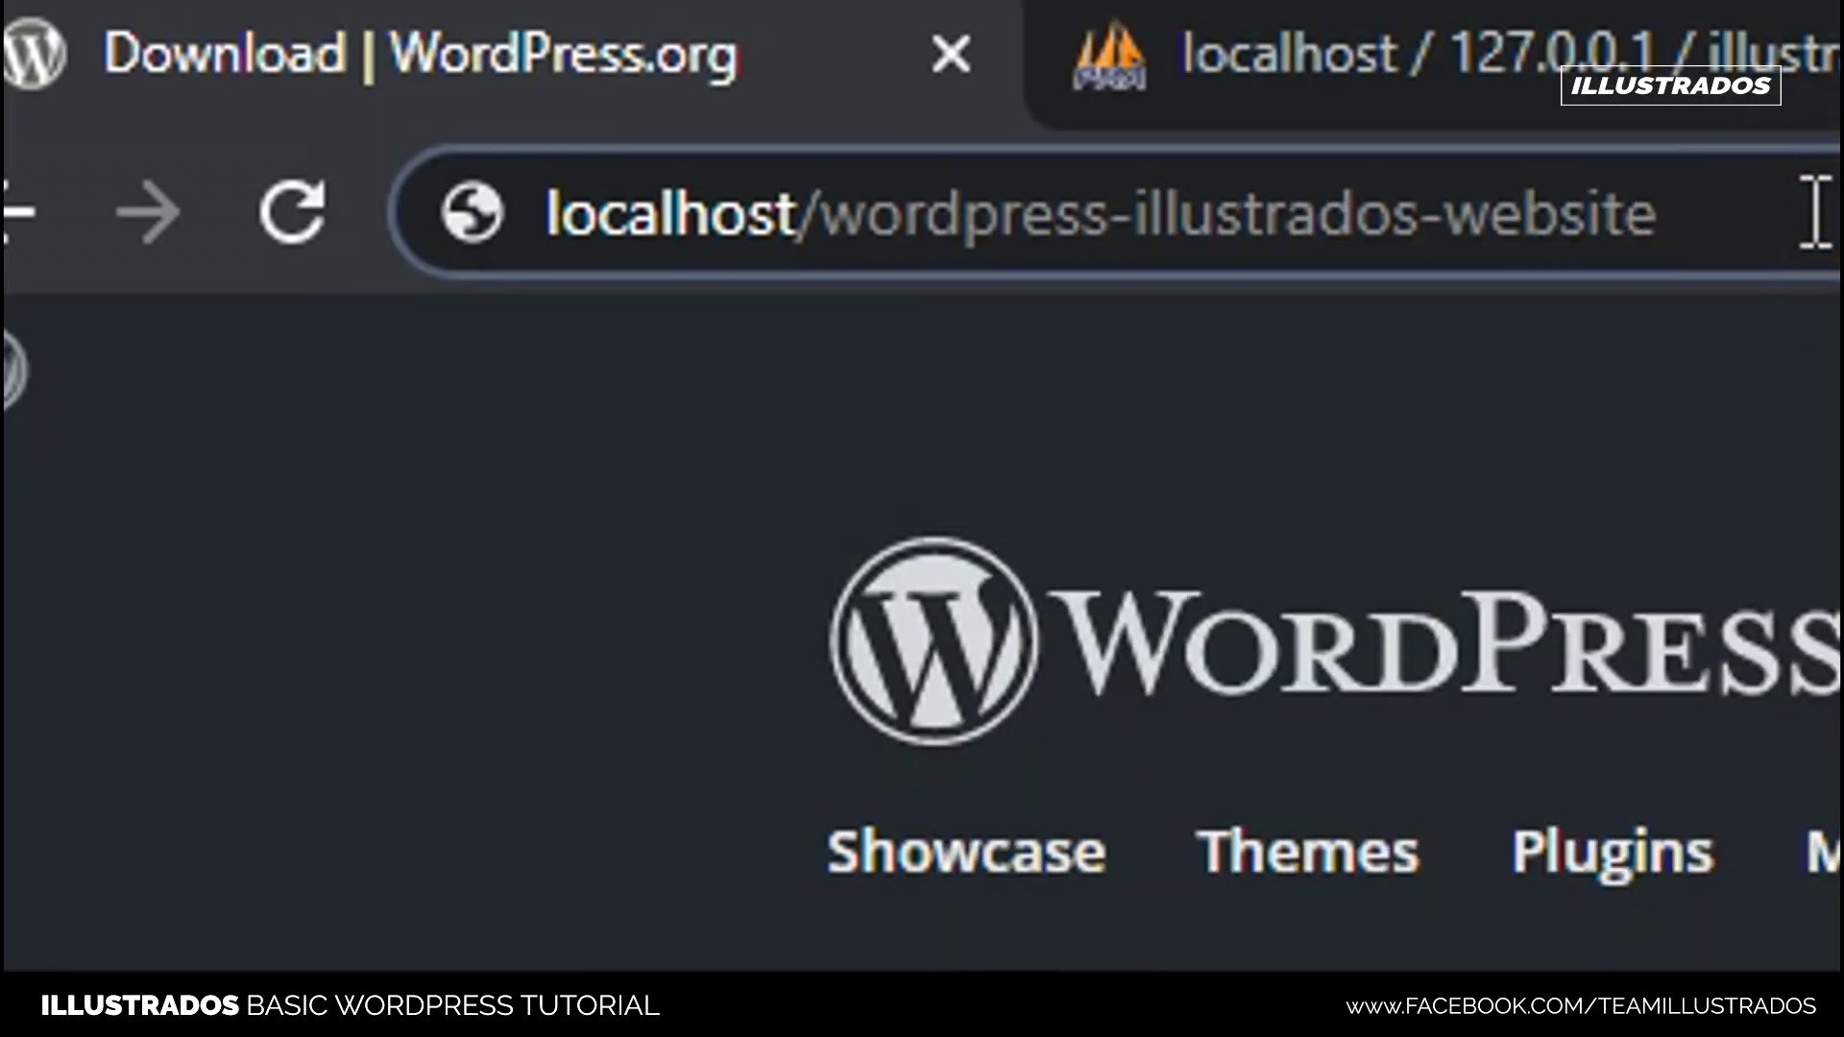
{"action": "key", "text": "alt+Tab"}
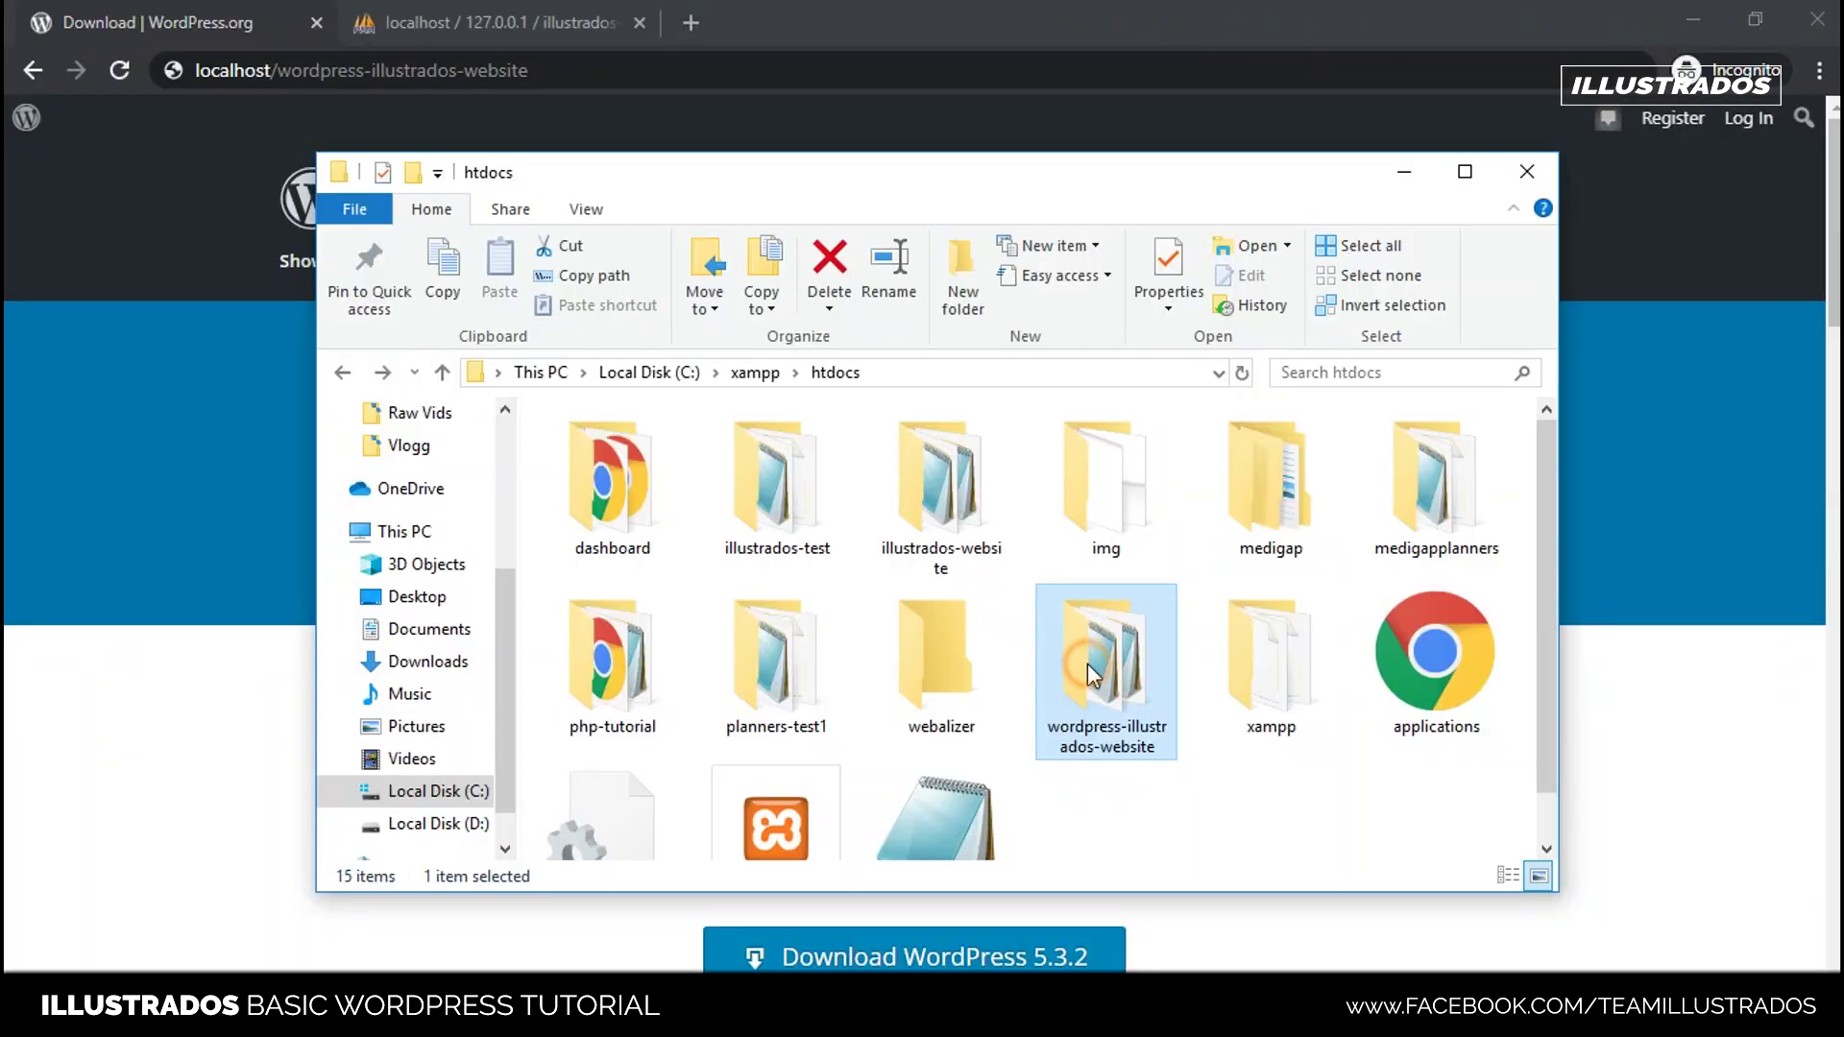
{"action": "double_click", "coordinate": [1087, 664]}
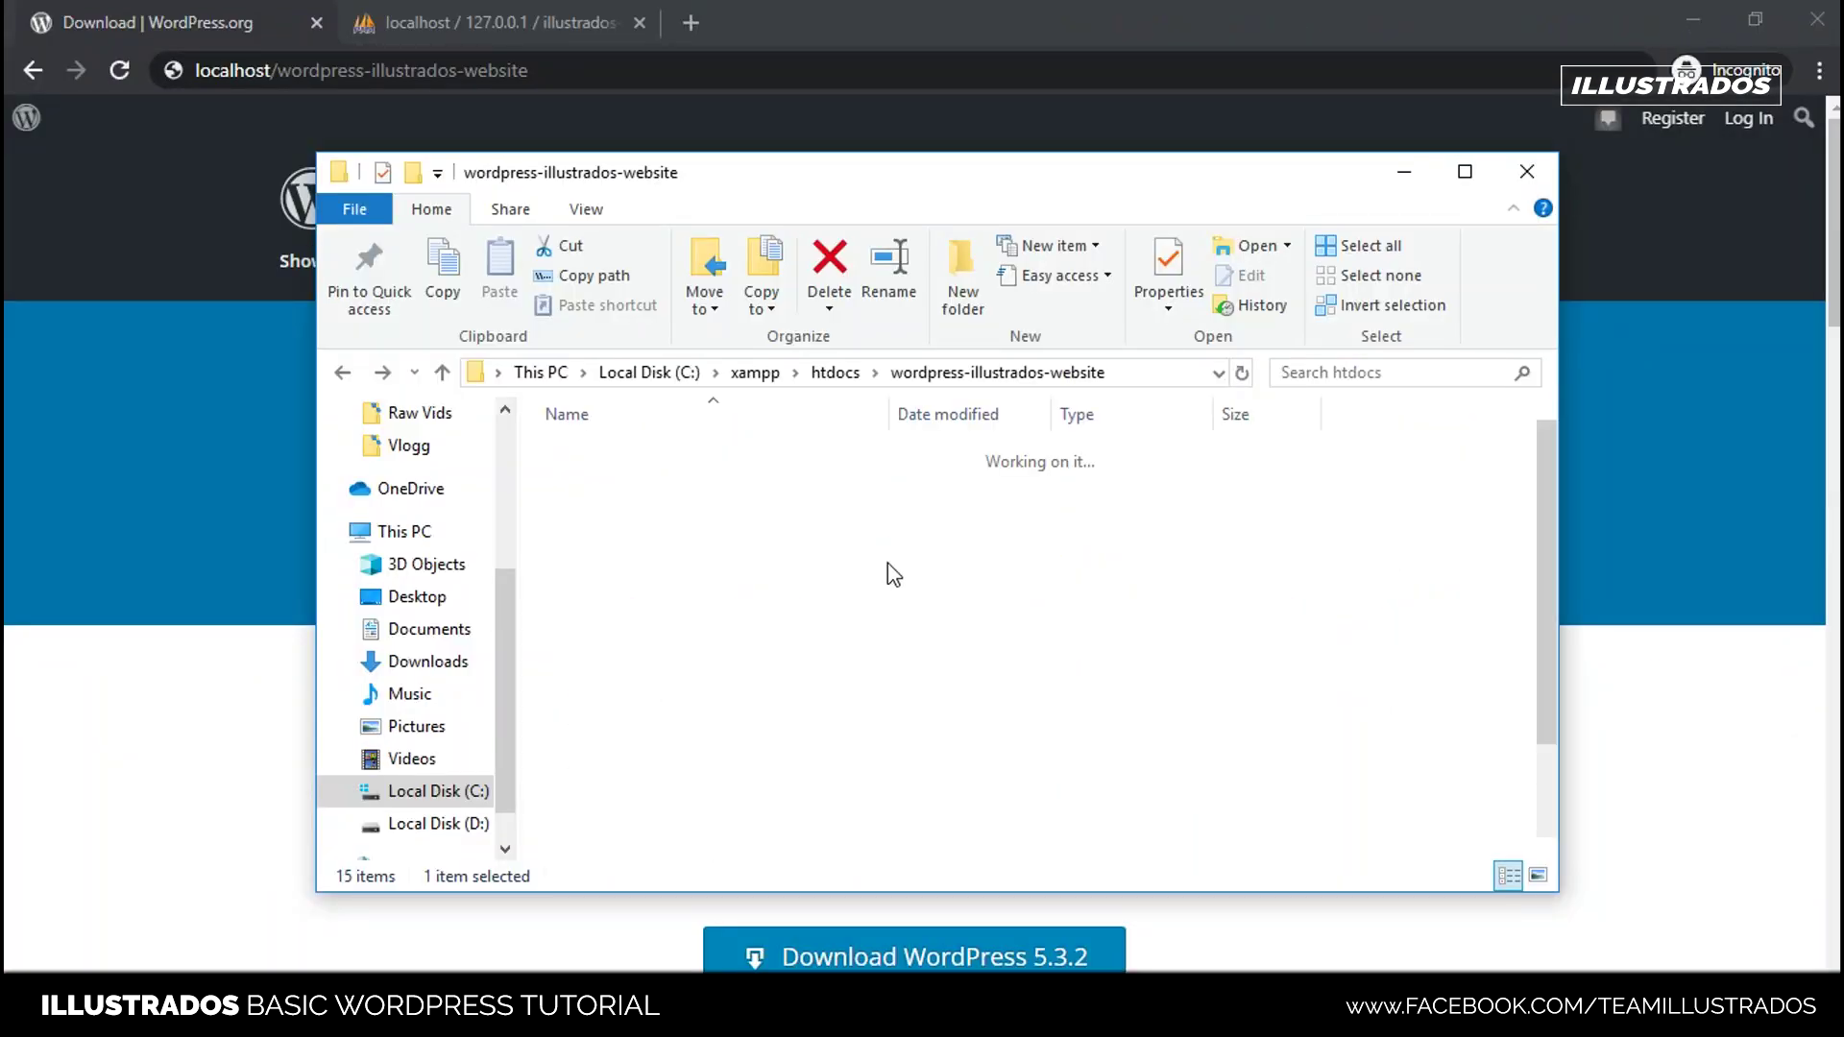
{"action": "scroll", "coordinate": [672, 538], "scroll_direction": "down", "scroll_amount": 2}
{"action": "scroll", "coordinate": [672, 586], "scroll_direction": "up", "scroll_amount": 2}
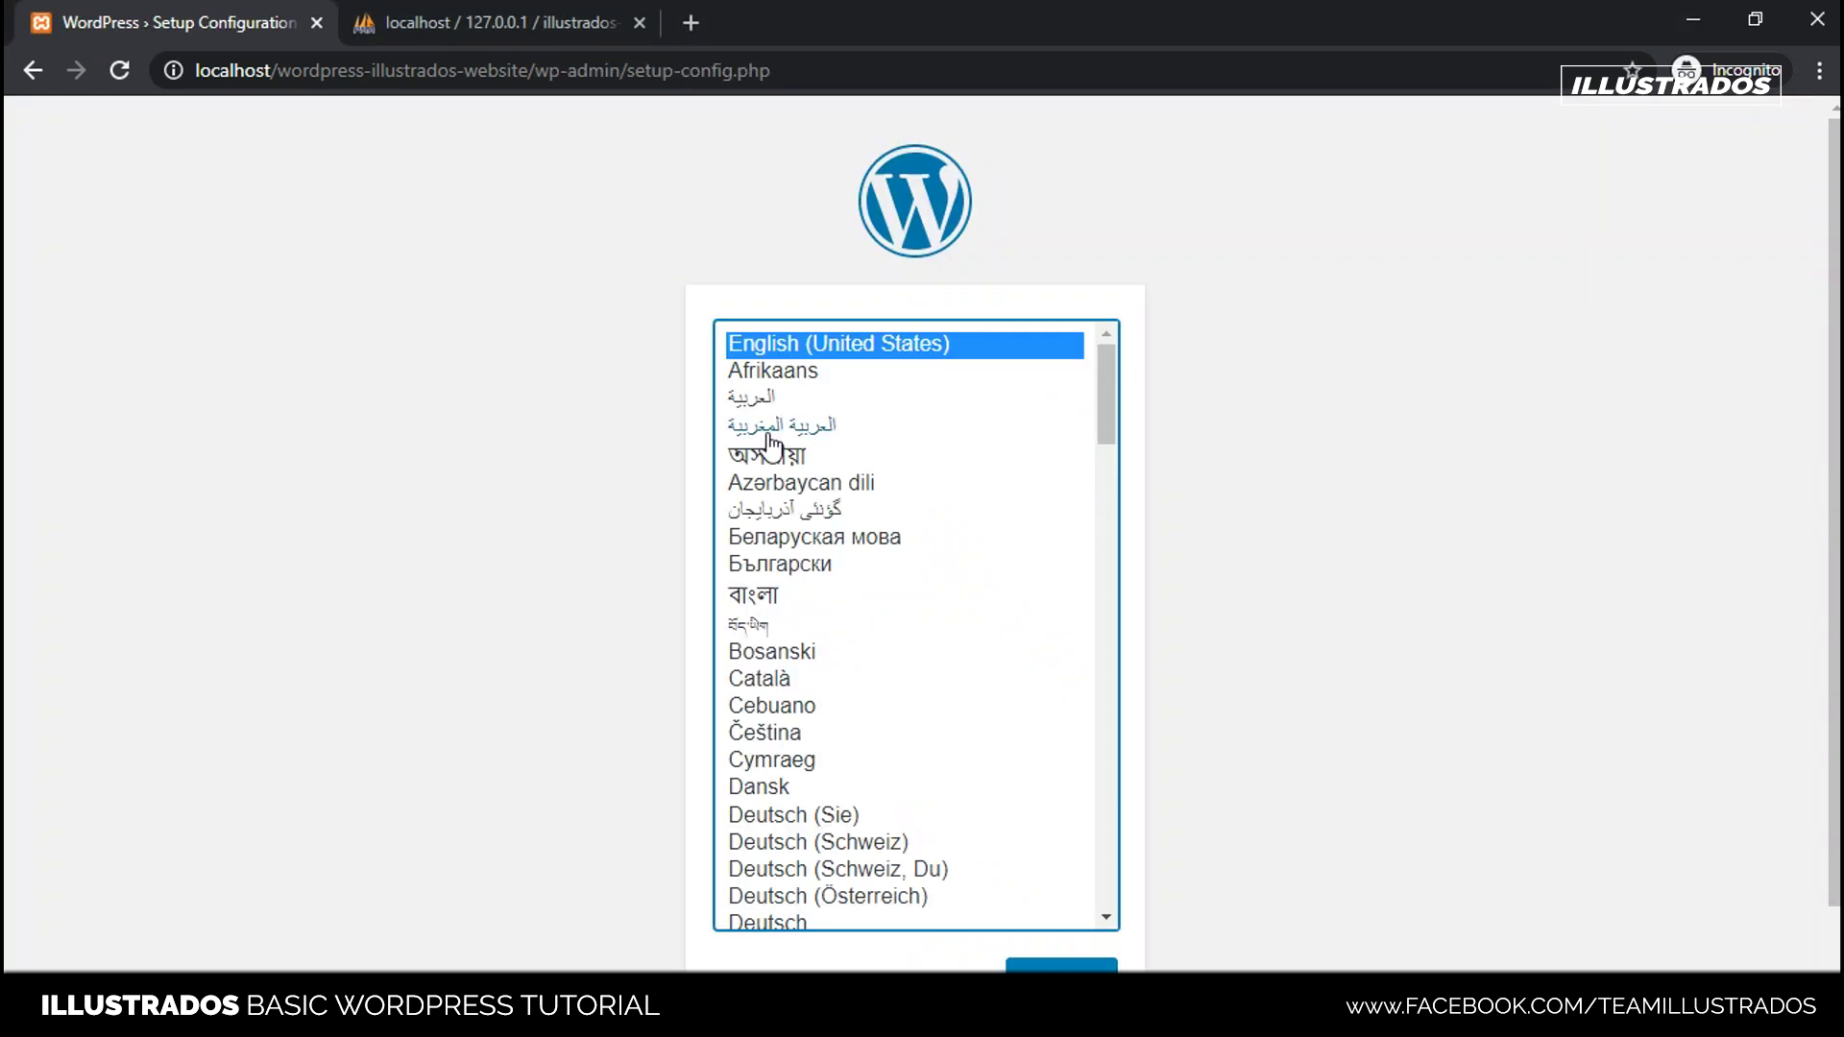
{"action": "left_click", "coordinate": [856, 72]}
{"action": "left_click", "coordinate": [855, 72]}
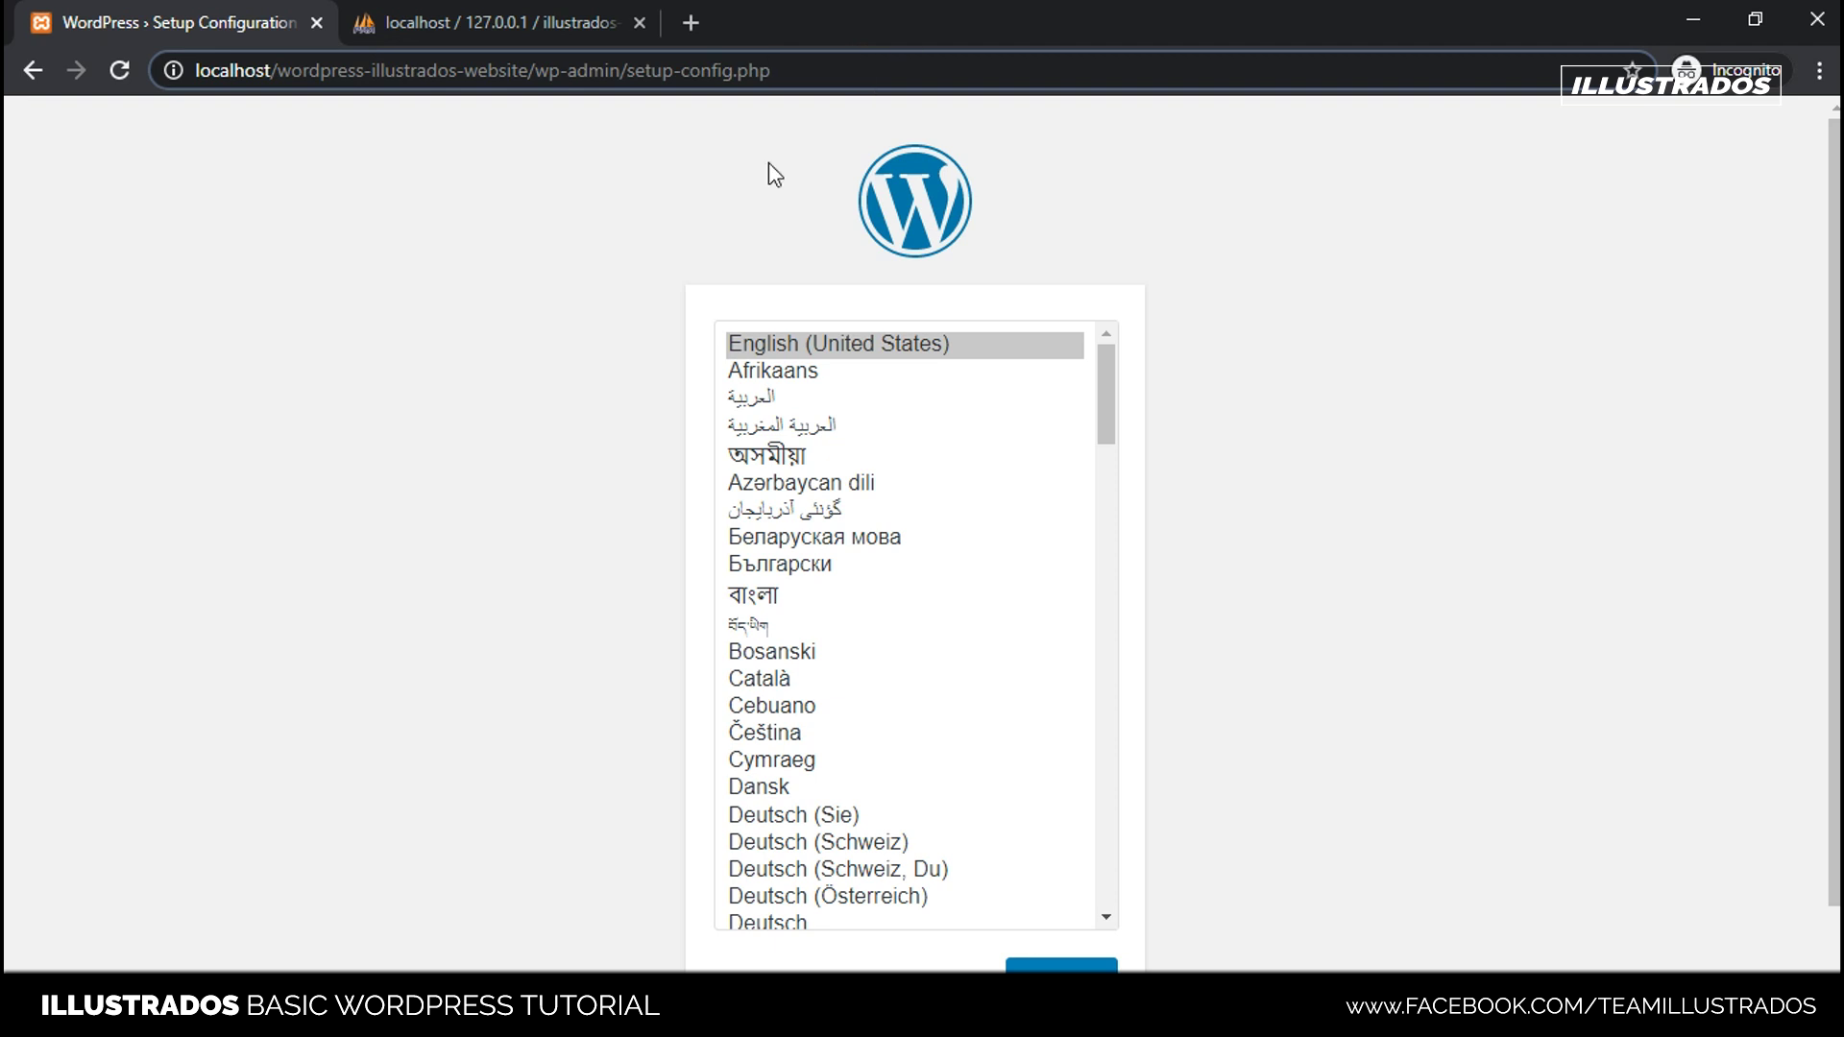
{"action": "scroll", "coordinate": [716, 235], "scroll_direction": "down", "scroll_amount": 1}
{"action": "scroll", "coordinate": [317, 111], "scroll_direction": "up", "scroll_amount": 1}
{"action": "left_click_drag", "start_coordinate": [351, 66], "coordinate": [1099, 74]}
{"action": "left_click", "coordinate": [510, 327]}
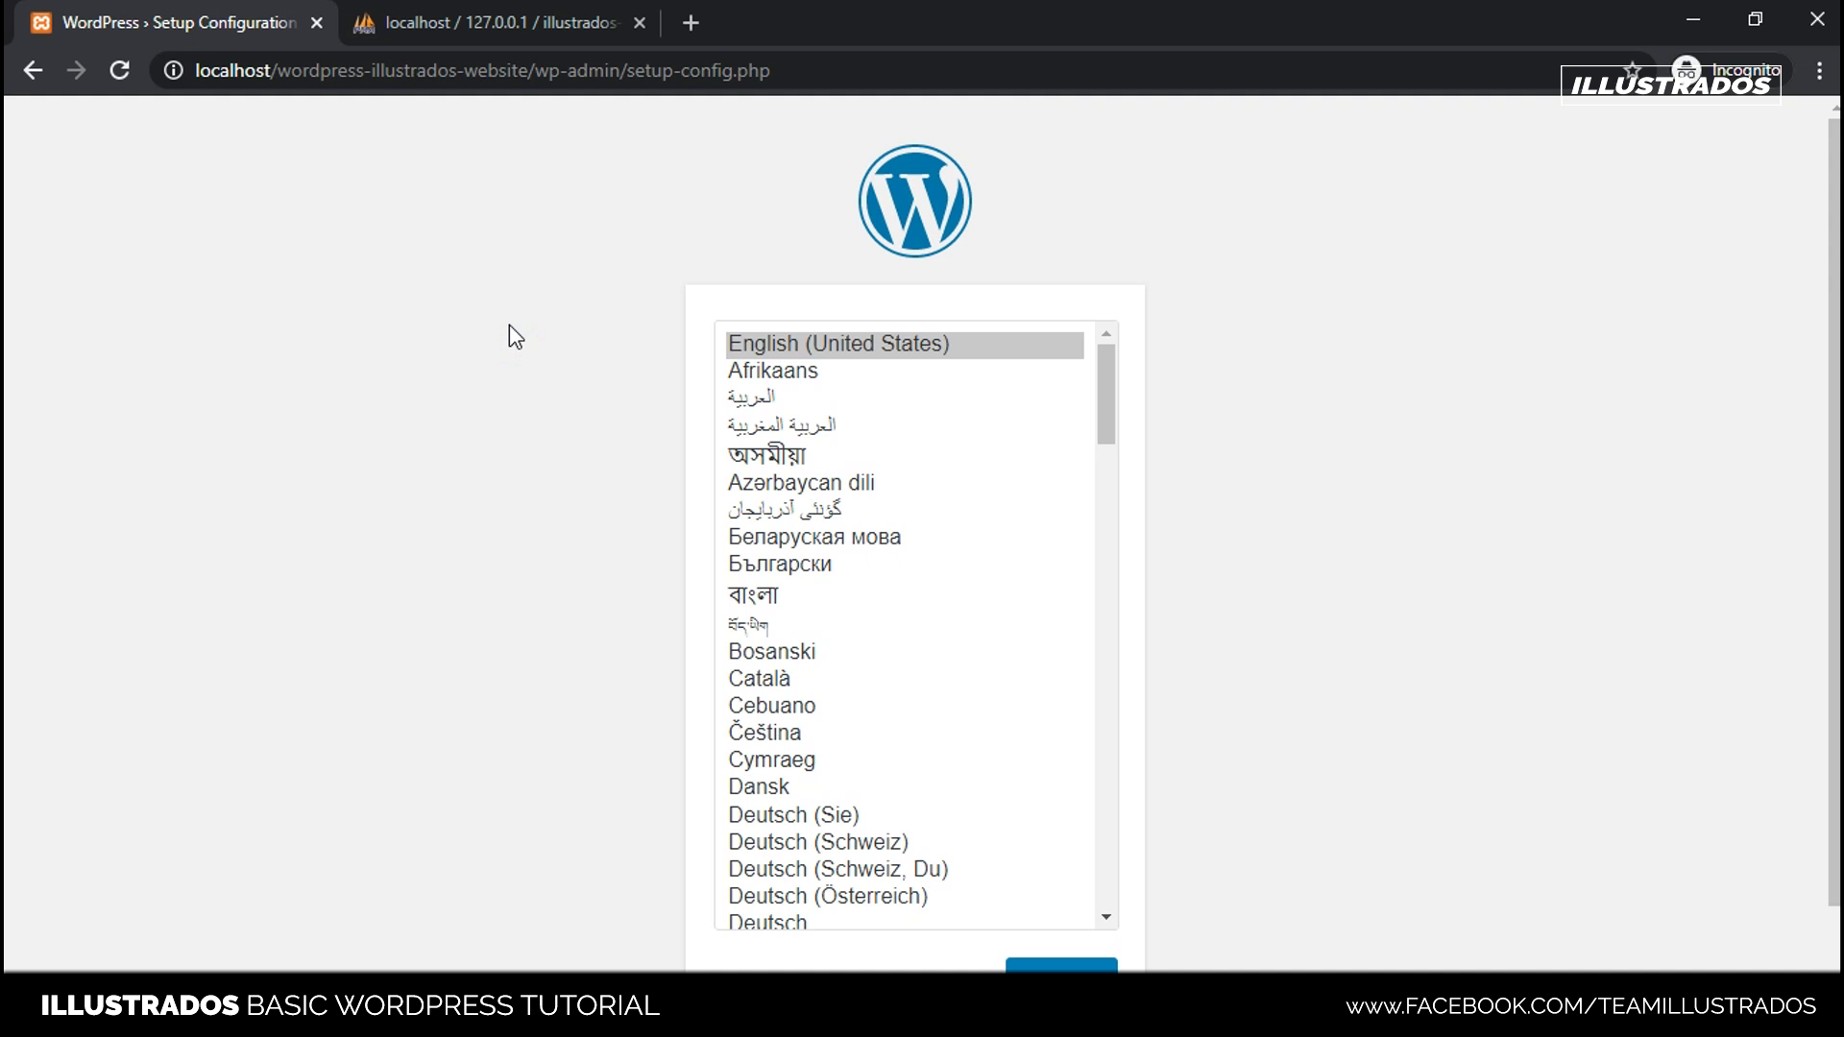
{"action": "scroll", "coordinate": [912, 466], "scroll_direction": "down", "scroll_amount": 15}
{"action": "scroll", "coordinate": [932, 489], "scroll_direction": "up", "scroll_amount": 15}
- Confirm Apache and MySQL are running in XAMPP, then return to the phpMyAdmin page
{"action": "key", "text": "alt+Tab"}
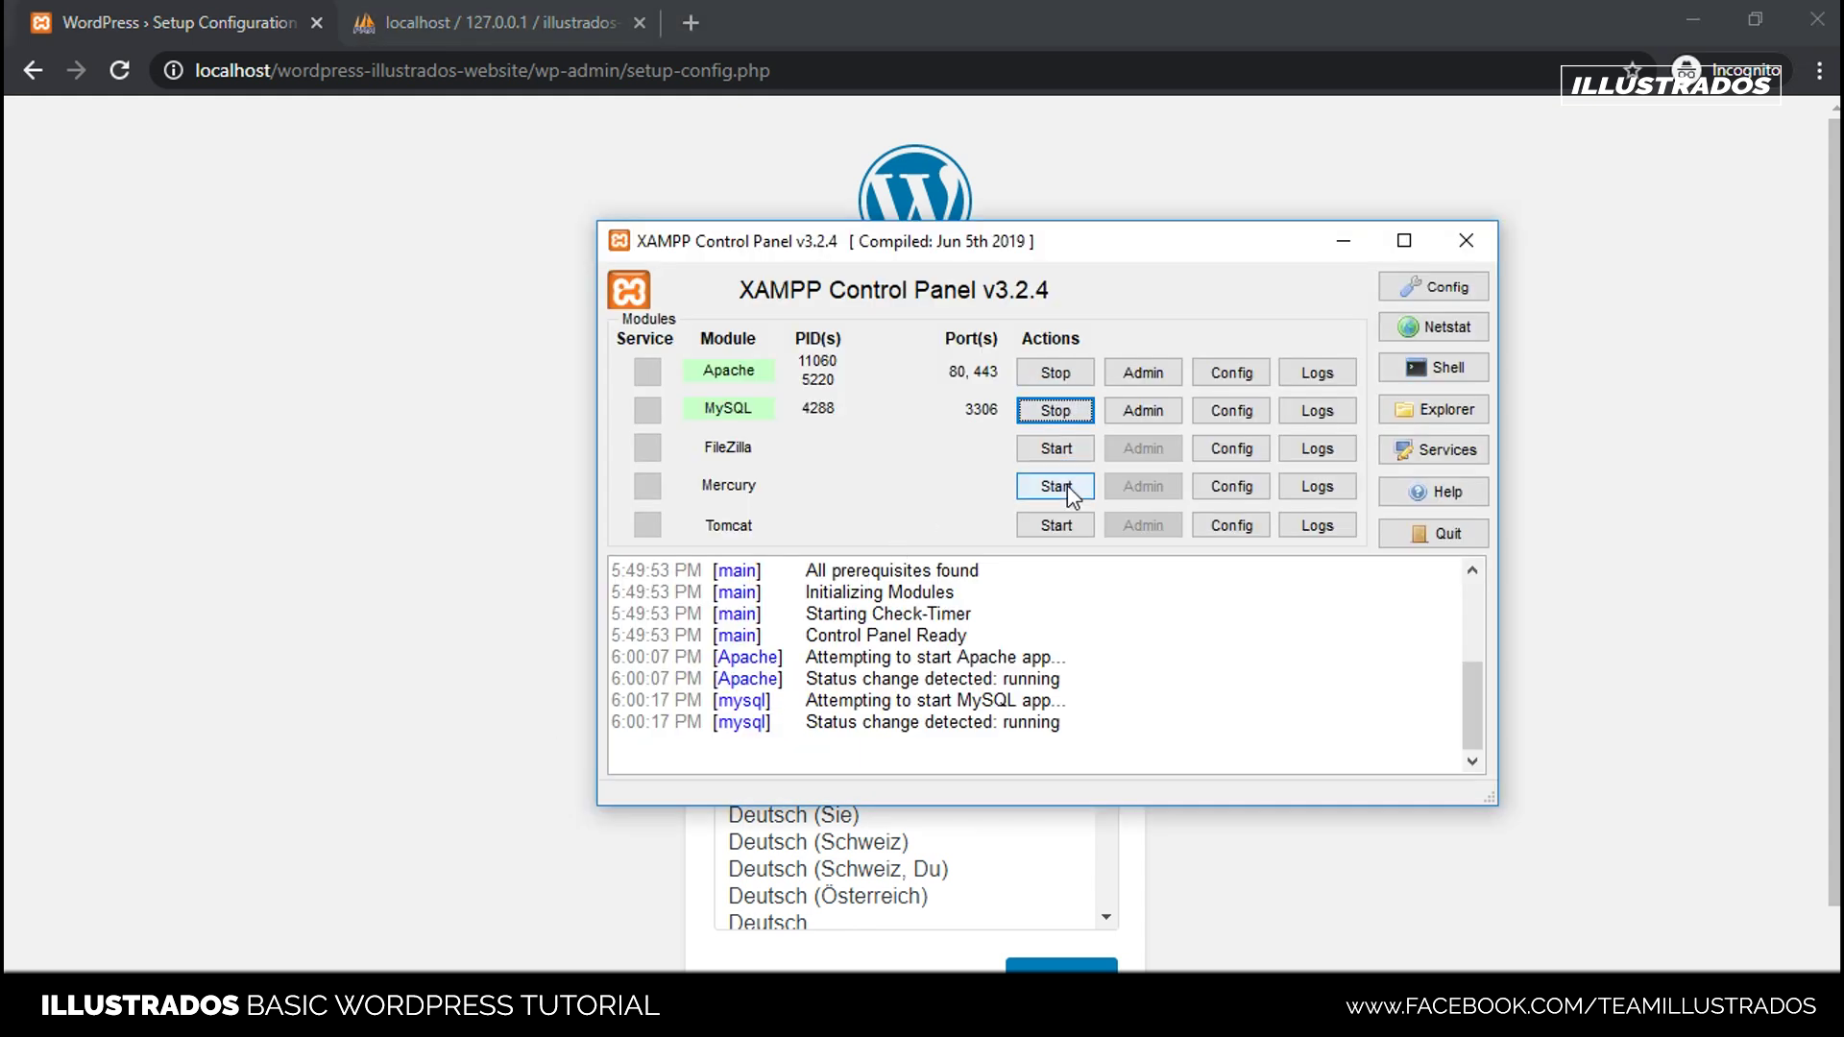
{"action": "mouse_move", "coordinate": [1048, 248]}
{"action": "left_mouse_down"}
{"action": "mouse_move", "coordinate": [890, 279]}
{"action": "mouse_move", "coordinate": [1055, 212]}
{"action": "left_mouse_up"}
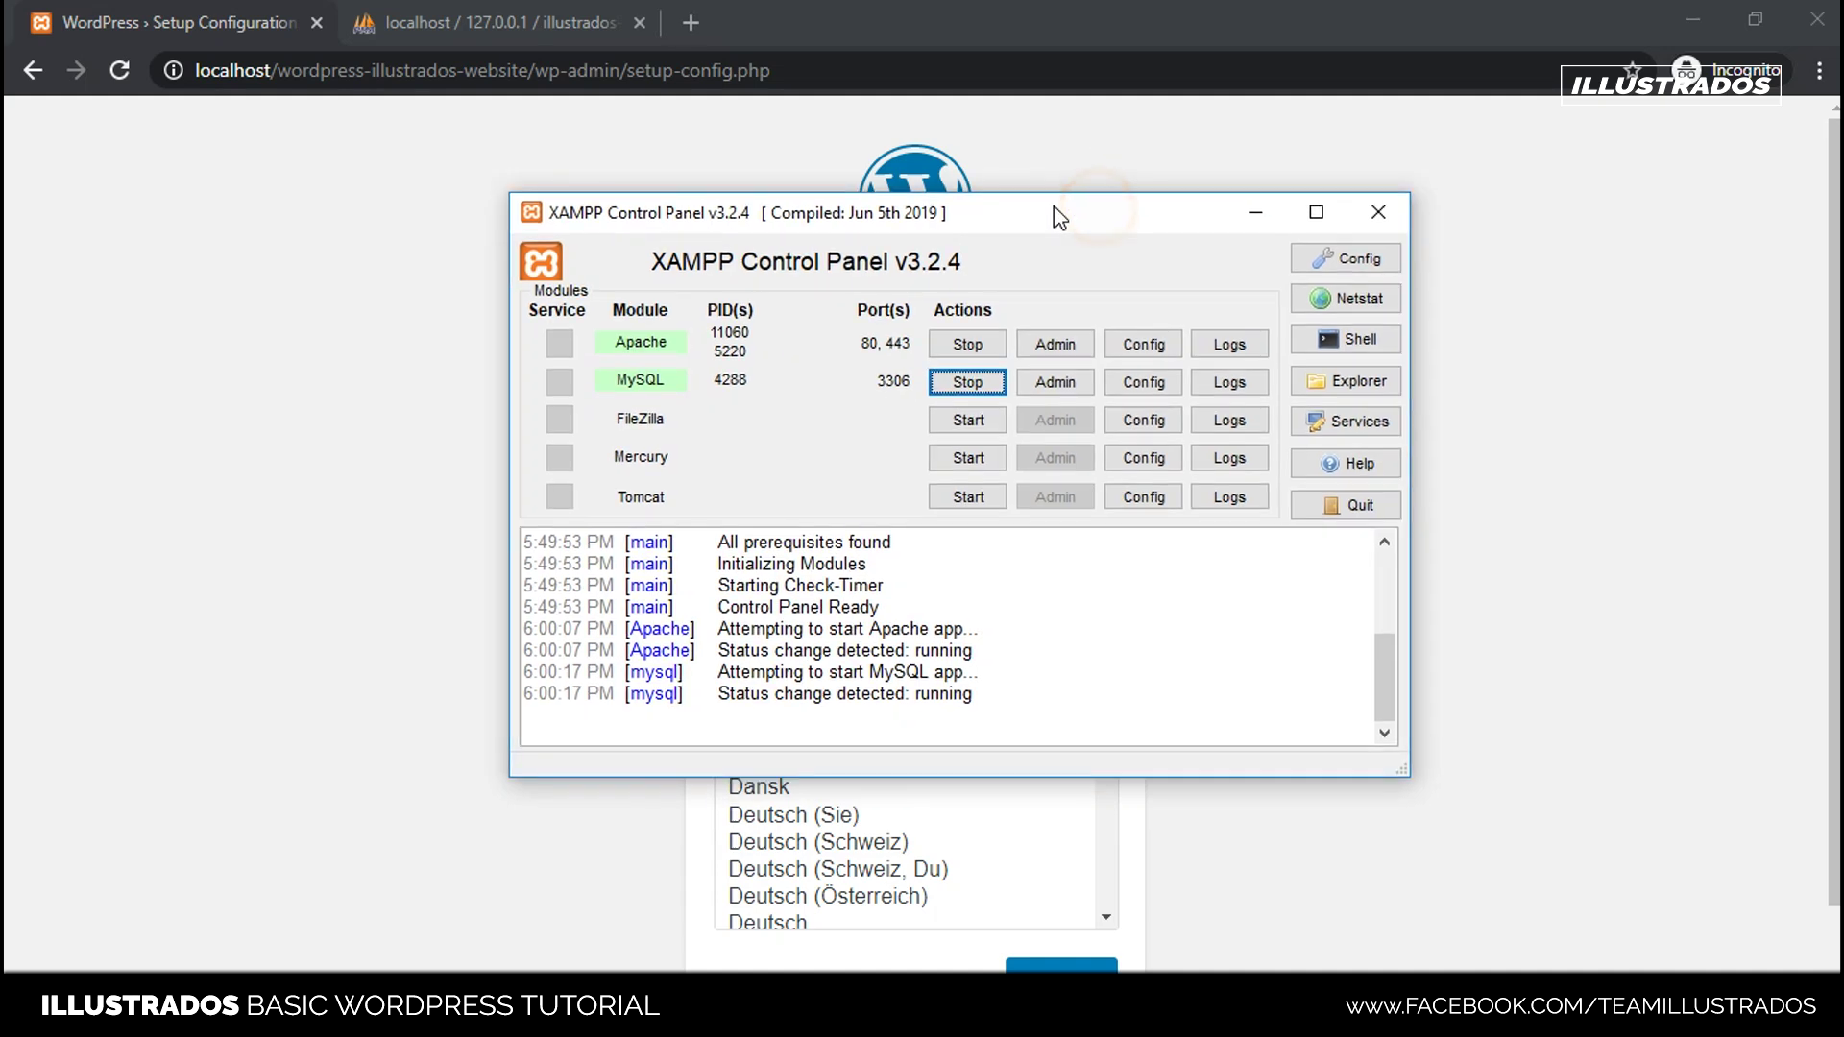
{"action": "left_click", "coordinate": [509, 22]}
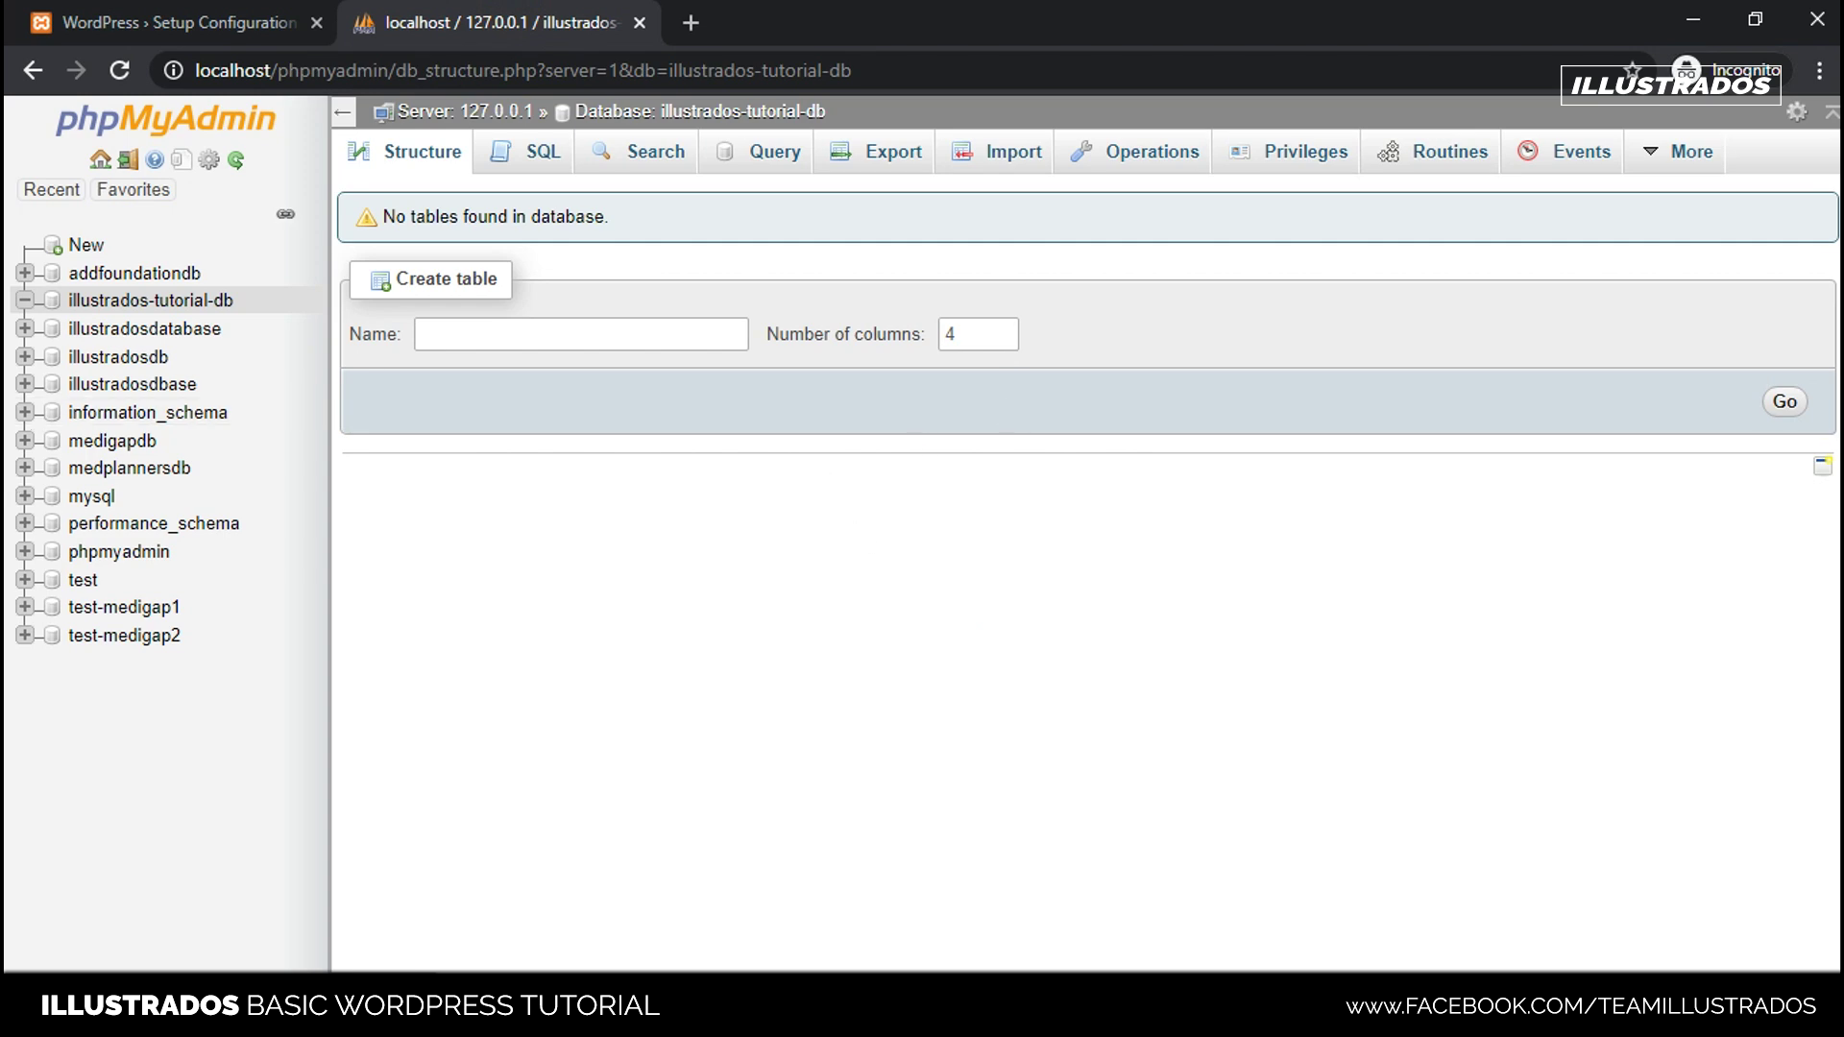
- Browse htdocs and the wordpress-illustrados-website folder in Explorer, then close Explorer and return to the browser
{"action": "key", "text": "alt+Tab"}
{"action": "scroll", "coordinate": [900, 566], "scroll_direction": "down", "scroll_amount": 1}
{"action": "scroll", "coordinate": [900, 567], "scroll_direction": "up", "scroll_amount": 1}
{"action": "scroll", "coordinate": [899, 566], "scroll_direction": "down", "scroll_amount": 2}
{"action": "scroll", "coordinate": [907, 568], "scroll_direction": "up", "scroll_amount": 2}
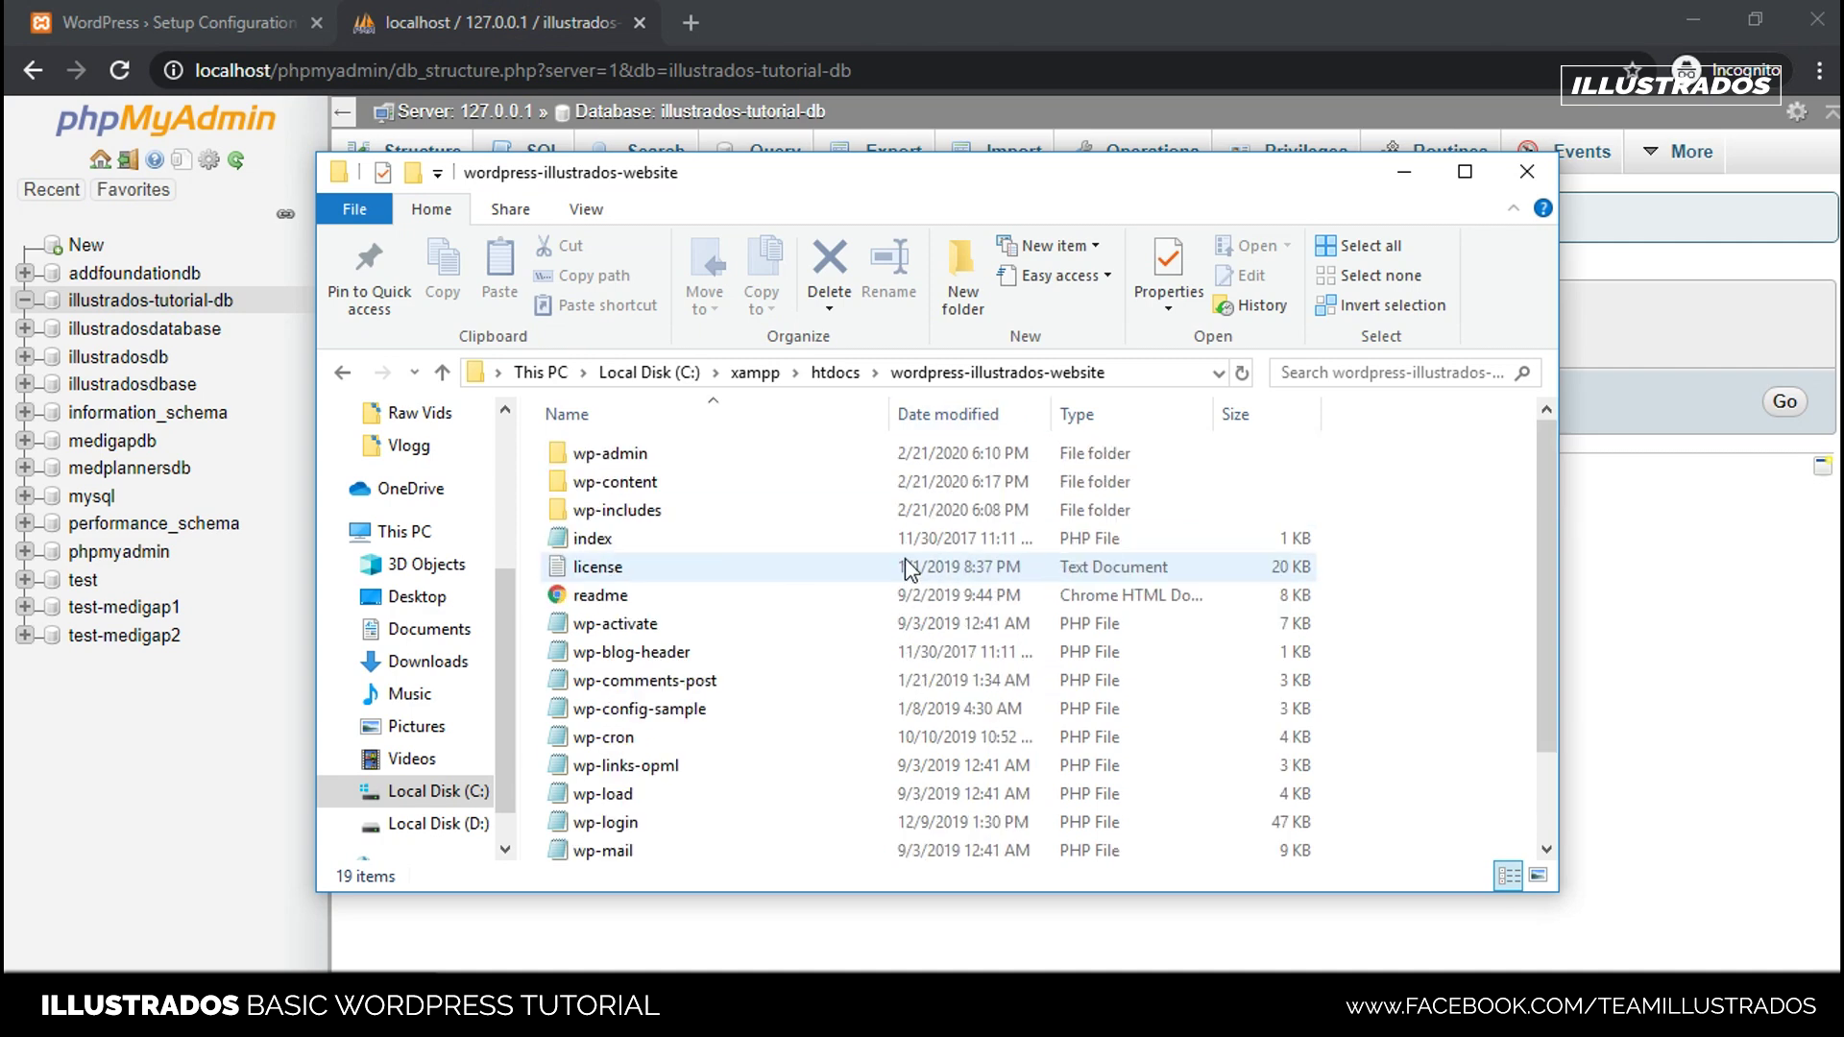
{"action": "left_click", "coordinate": [838, 374]}
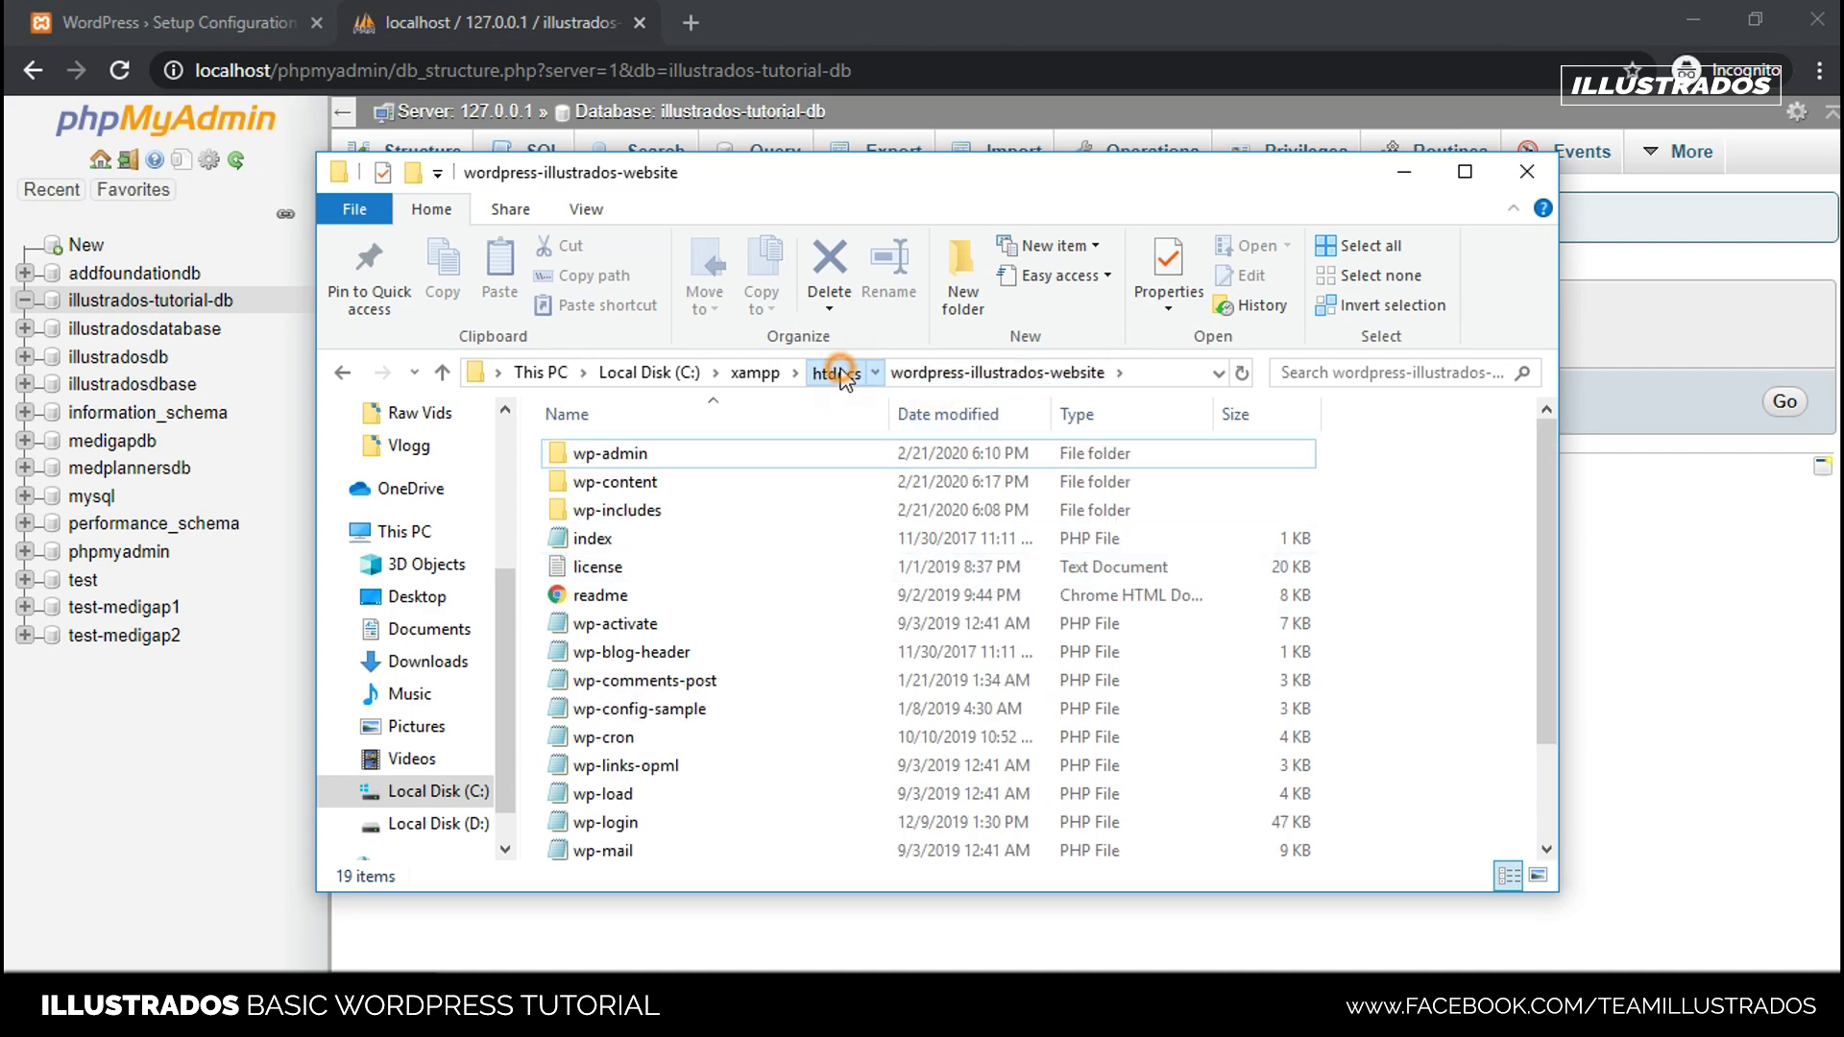
{"action": "left_click", "coordinate": [1085, 680]}
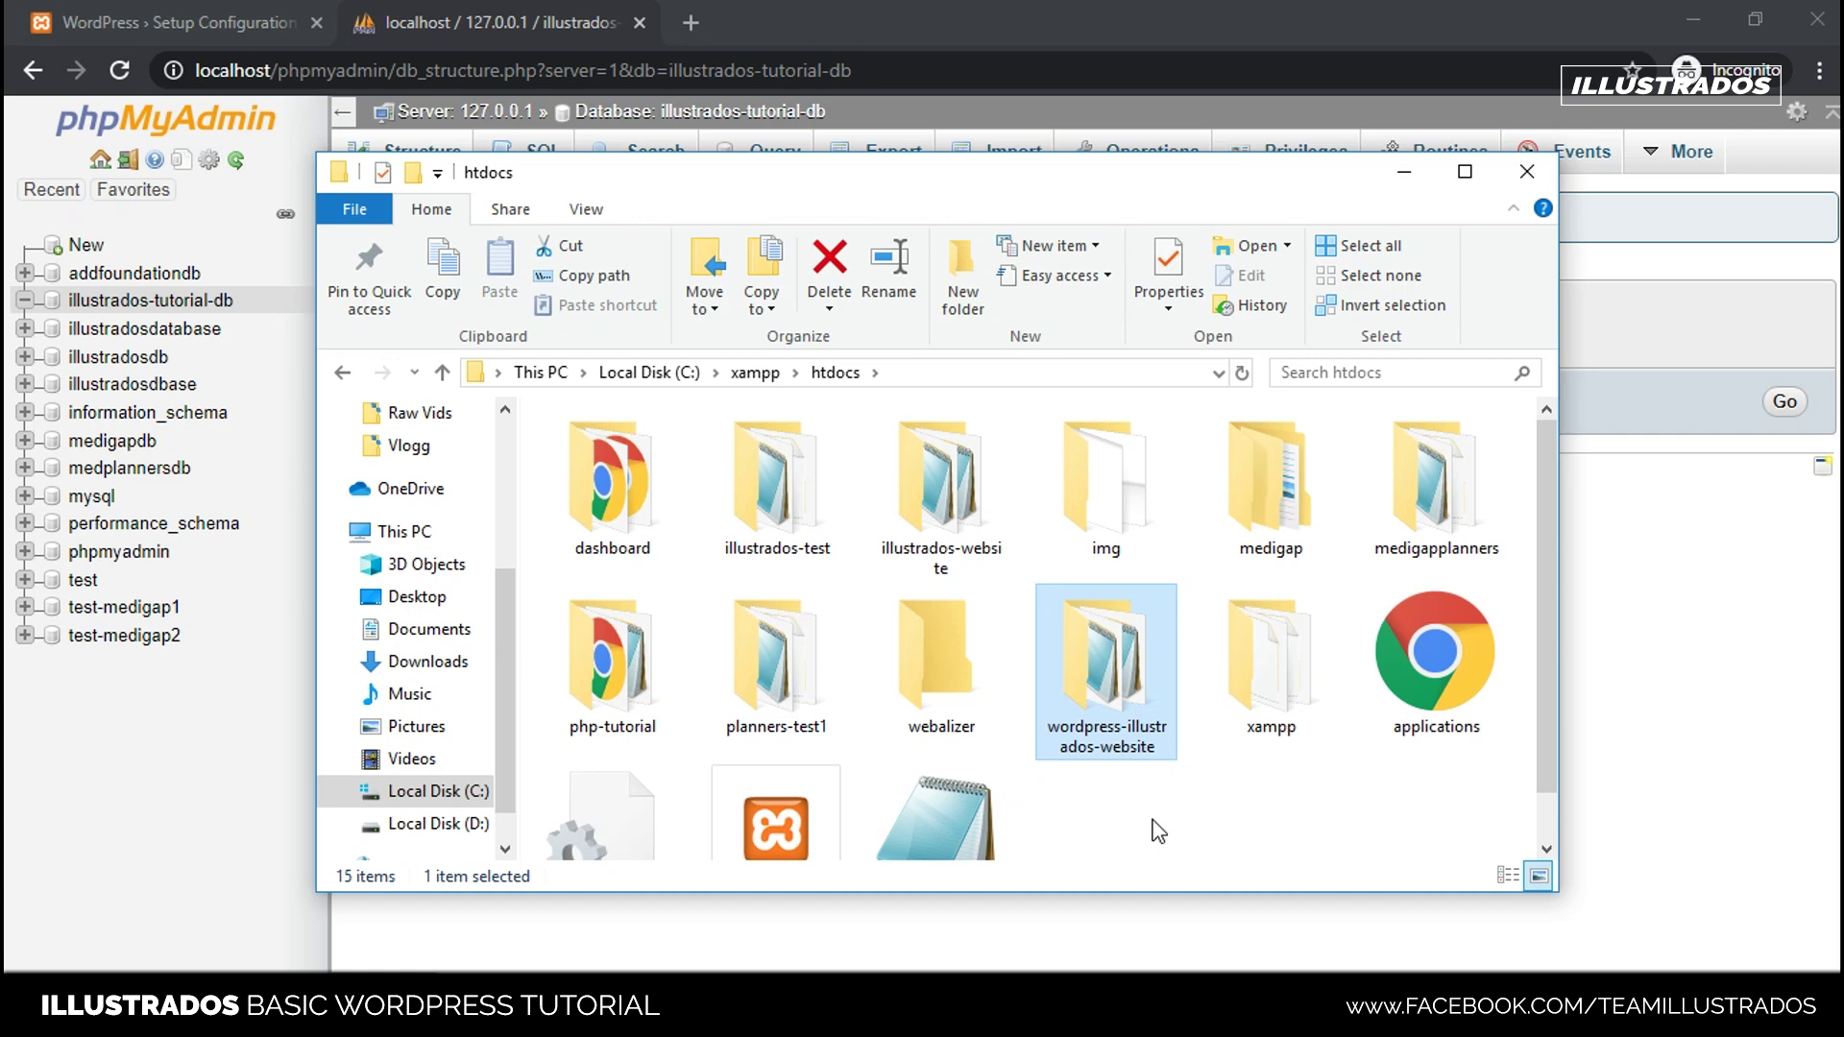
{"action": "double_click", "coordinate": [1122, 661]}
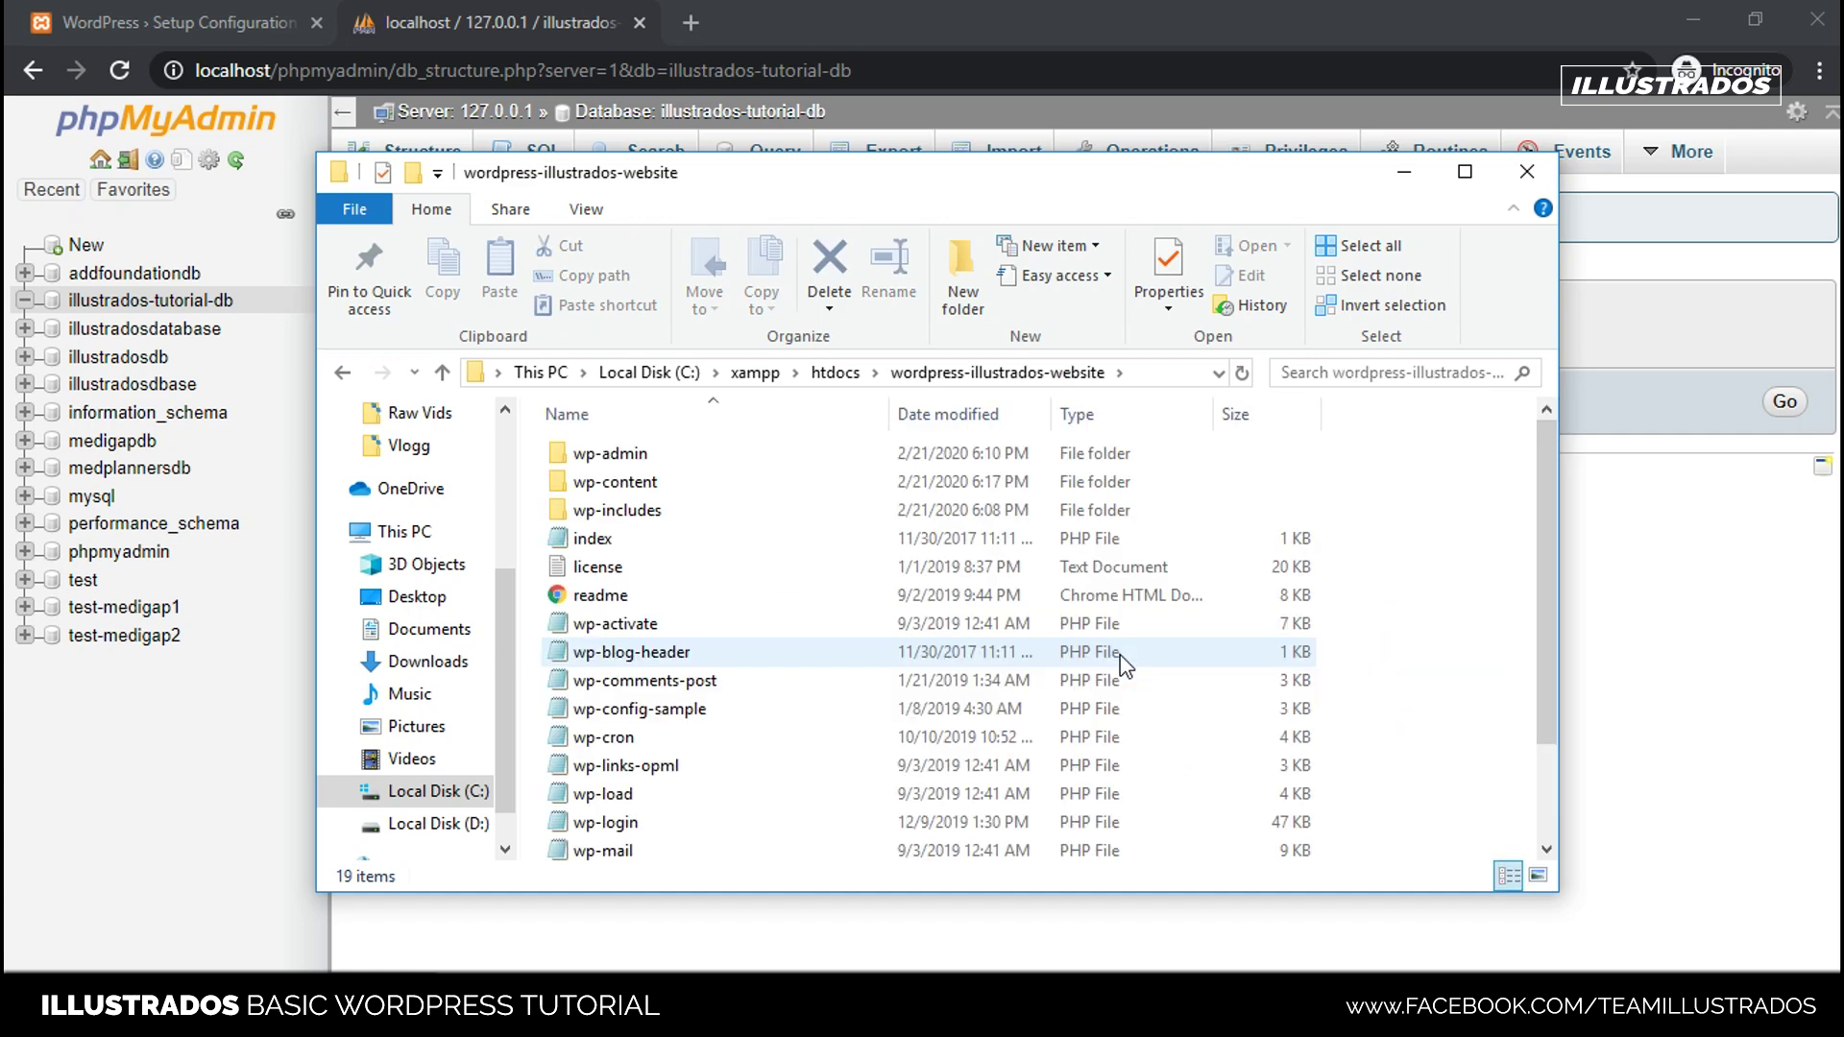
{"action": "left_click", "coordinate": [360, 13]}
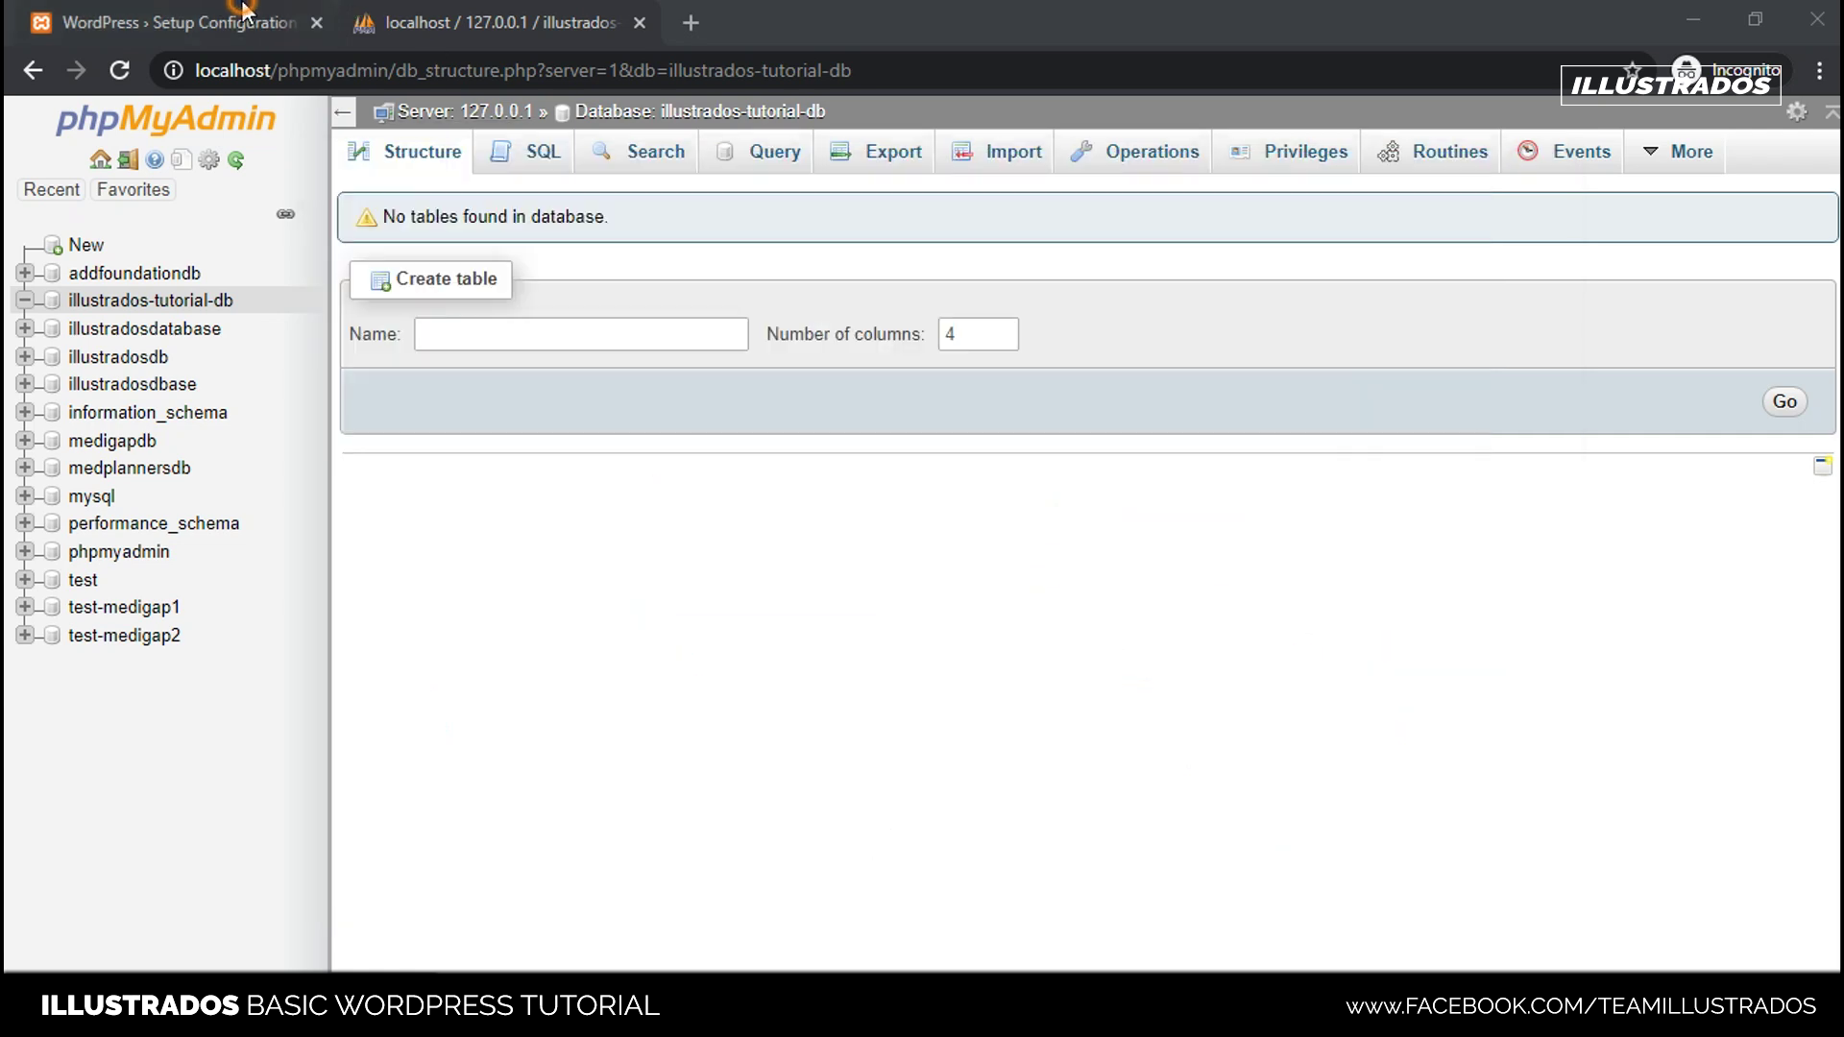
{"action": "left_click", "coordinate": [278, 11]}
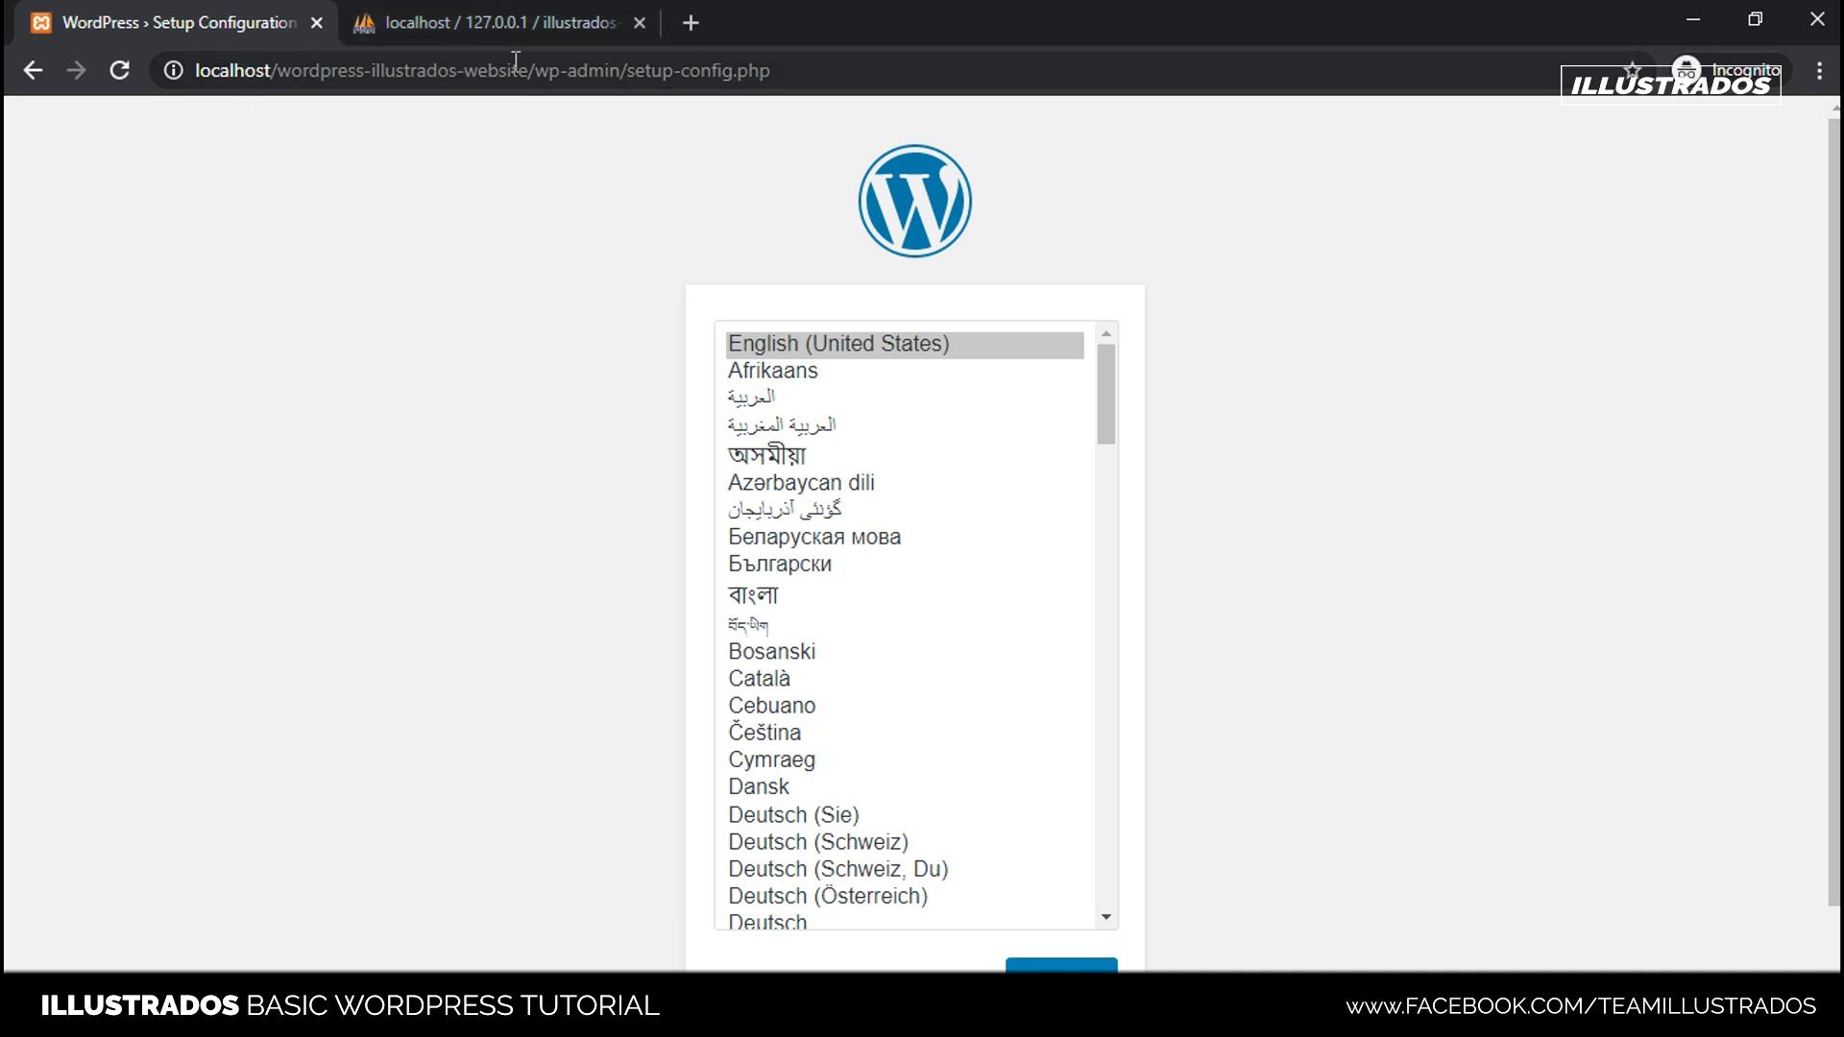
{"action": "left_click_drag", "start_coordinate": [534, 60], "coordinate": [195, 70]}
{"action": "left_click", "coordinate": [1488, 342]}
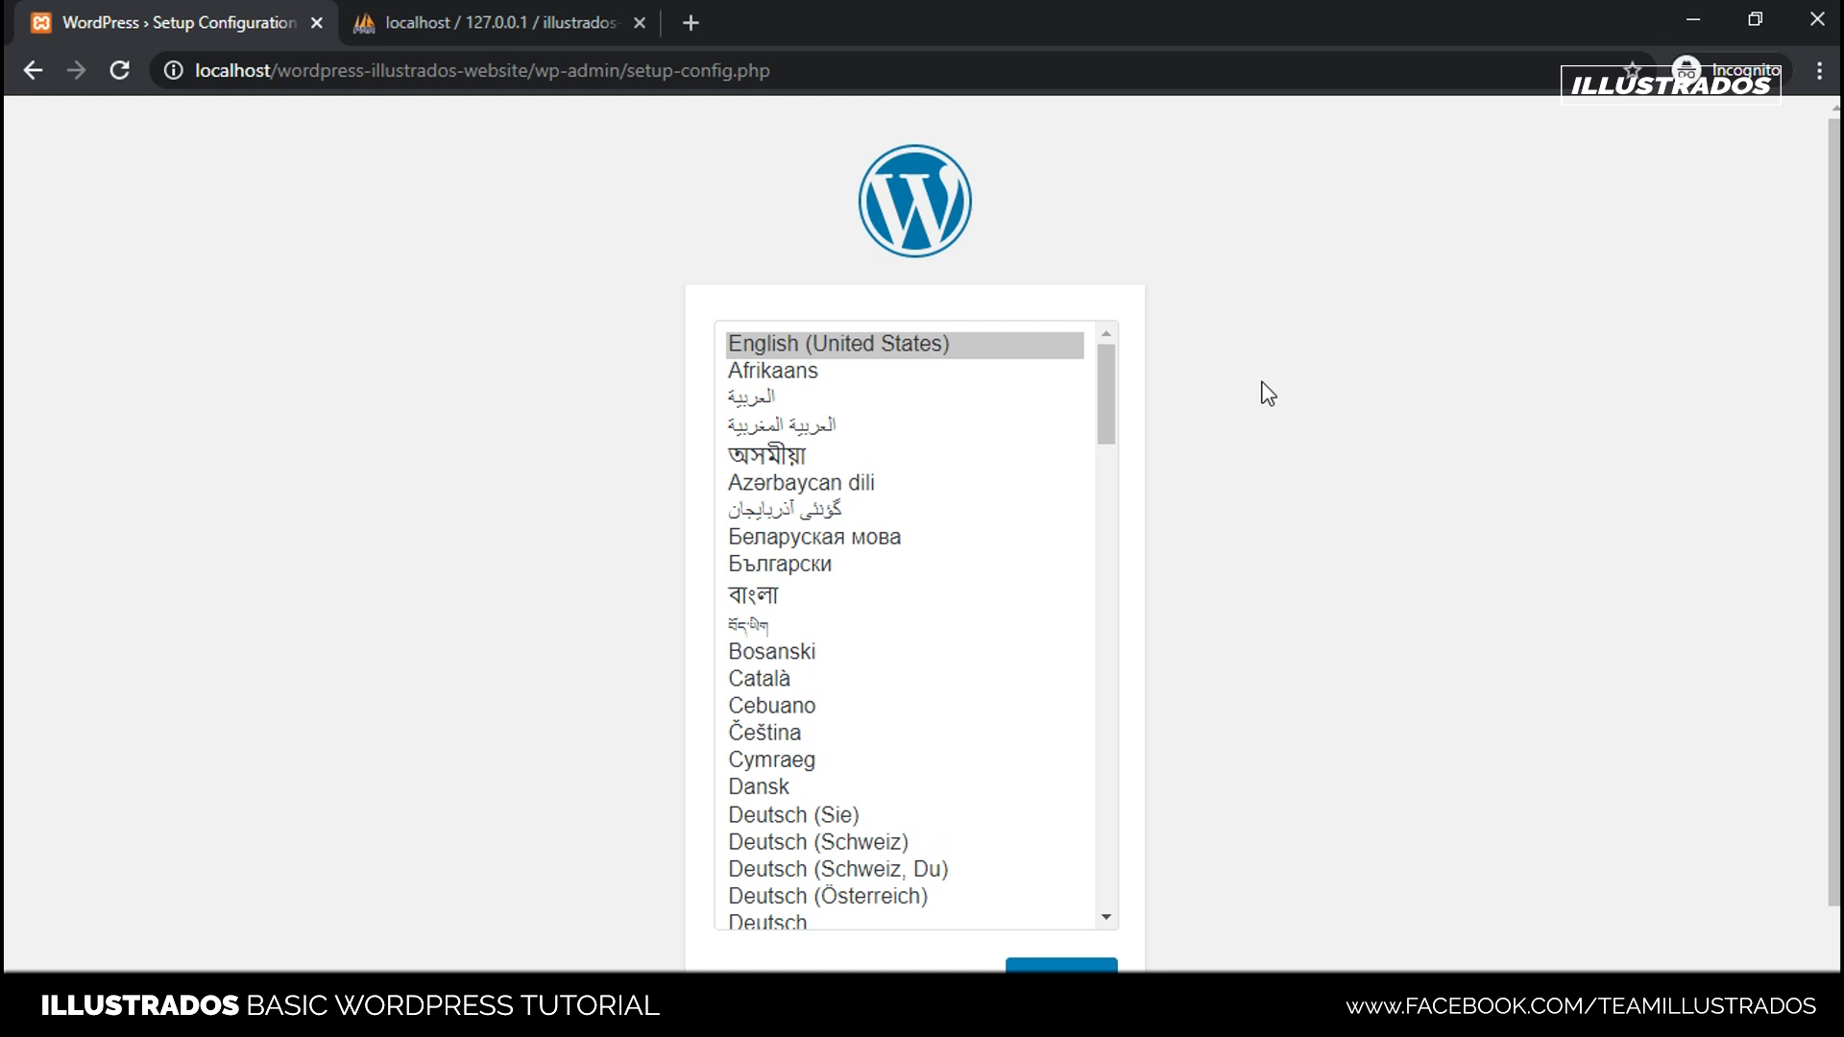
{"action": "scroll", "coordinate": [1268, 394], "scroll_direction": "down", "scroll_amount": 1}
{"action": "scroll", "coordinate": [1268, 394], "scroll_direction": "up", "scroll_amount": 1}
{"action": "key", "text": "alt+Tab"}
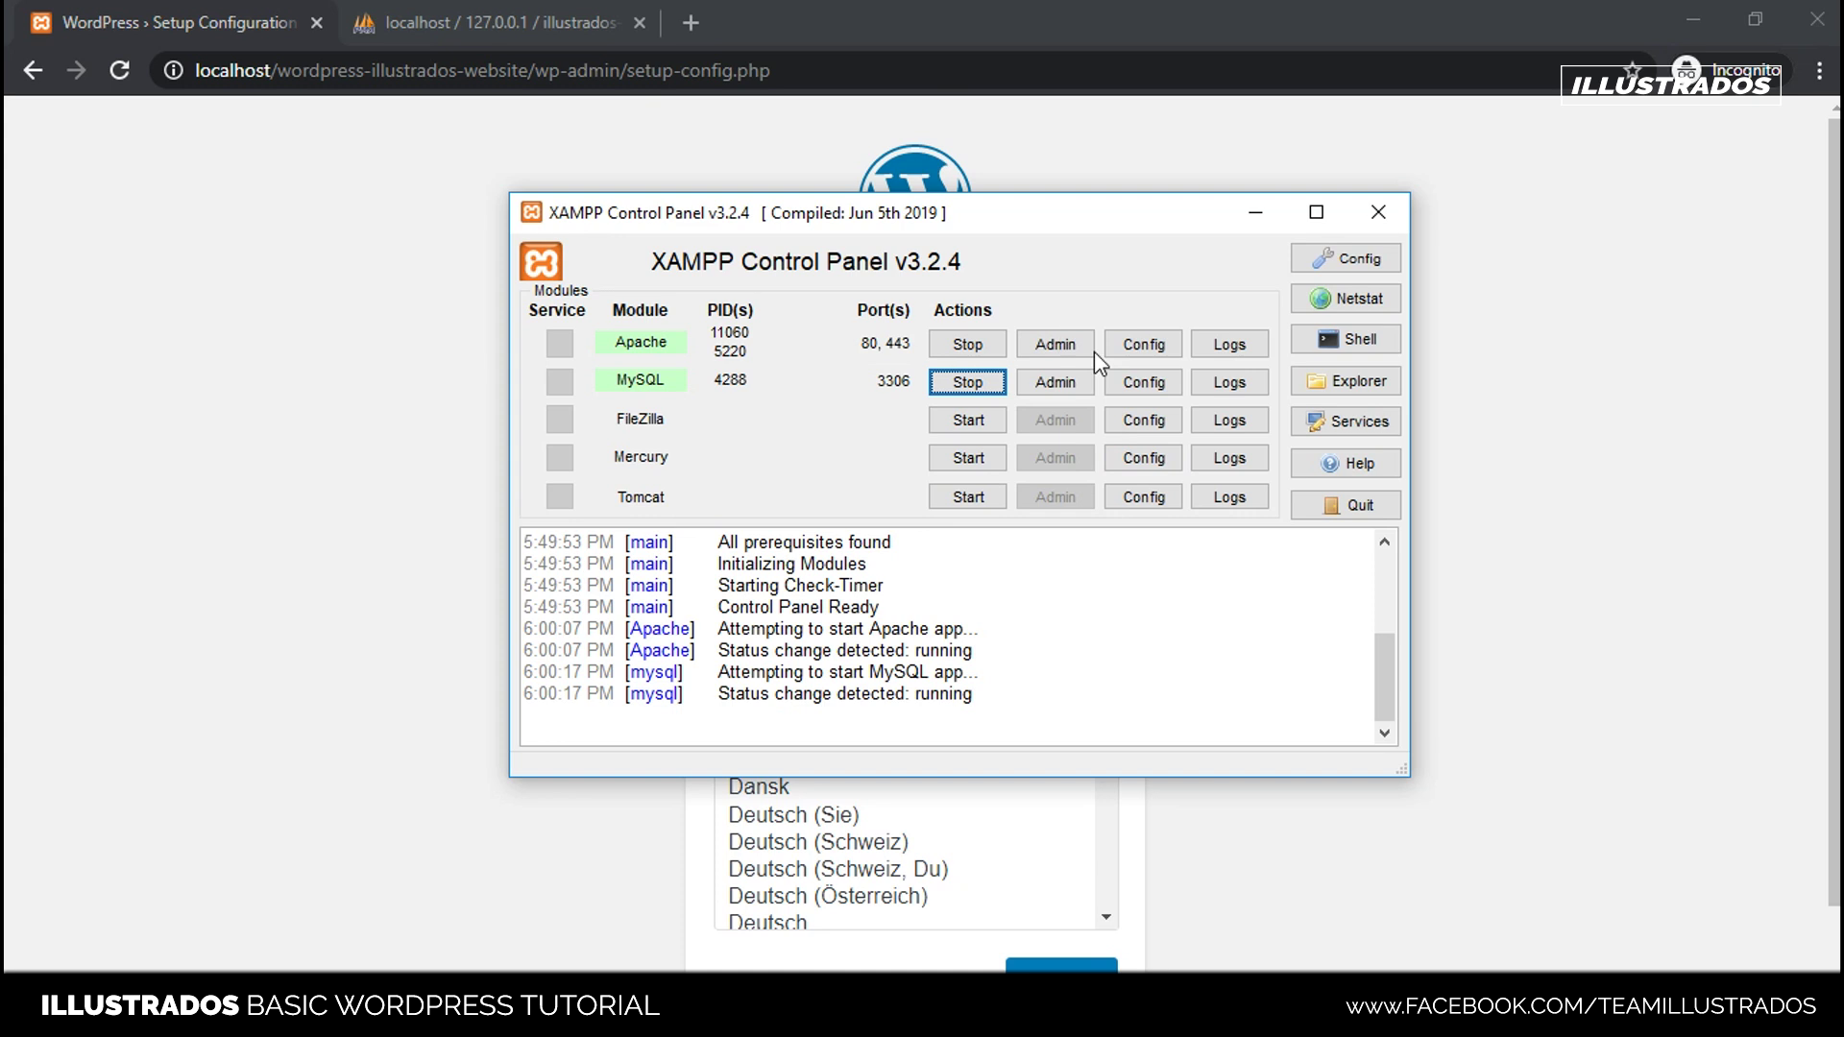
{"action": "left_click_drag", "start_coordinate": [1062, 205], "coordinate": [1073, 200]}
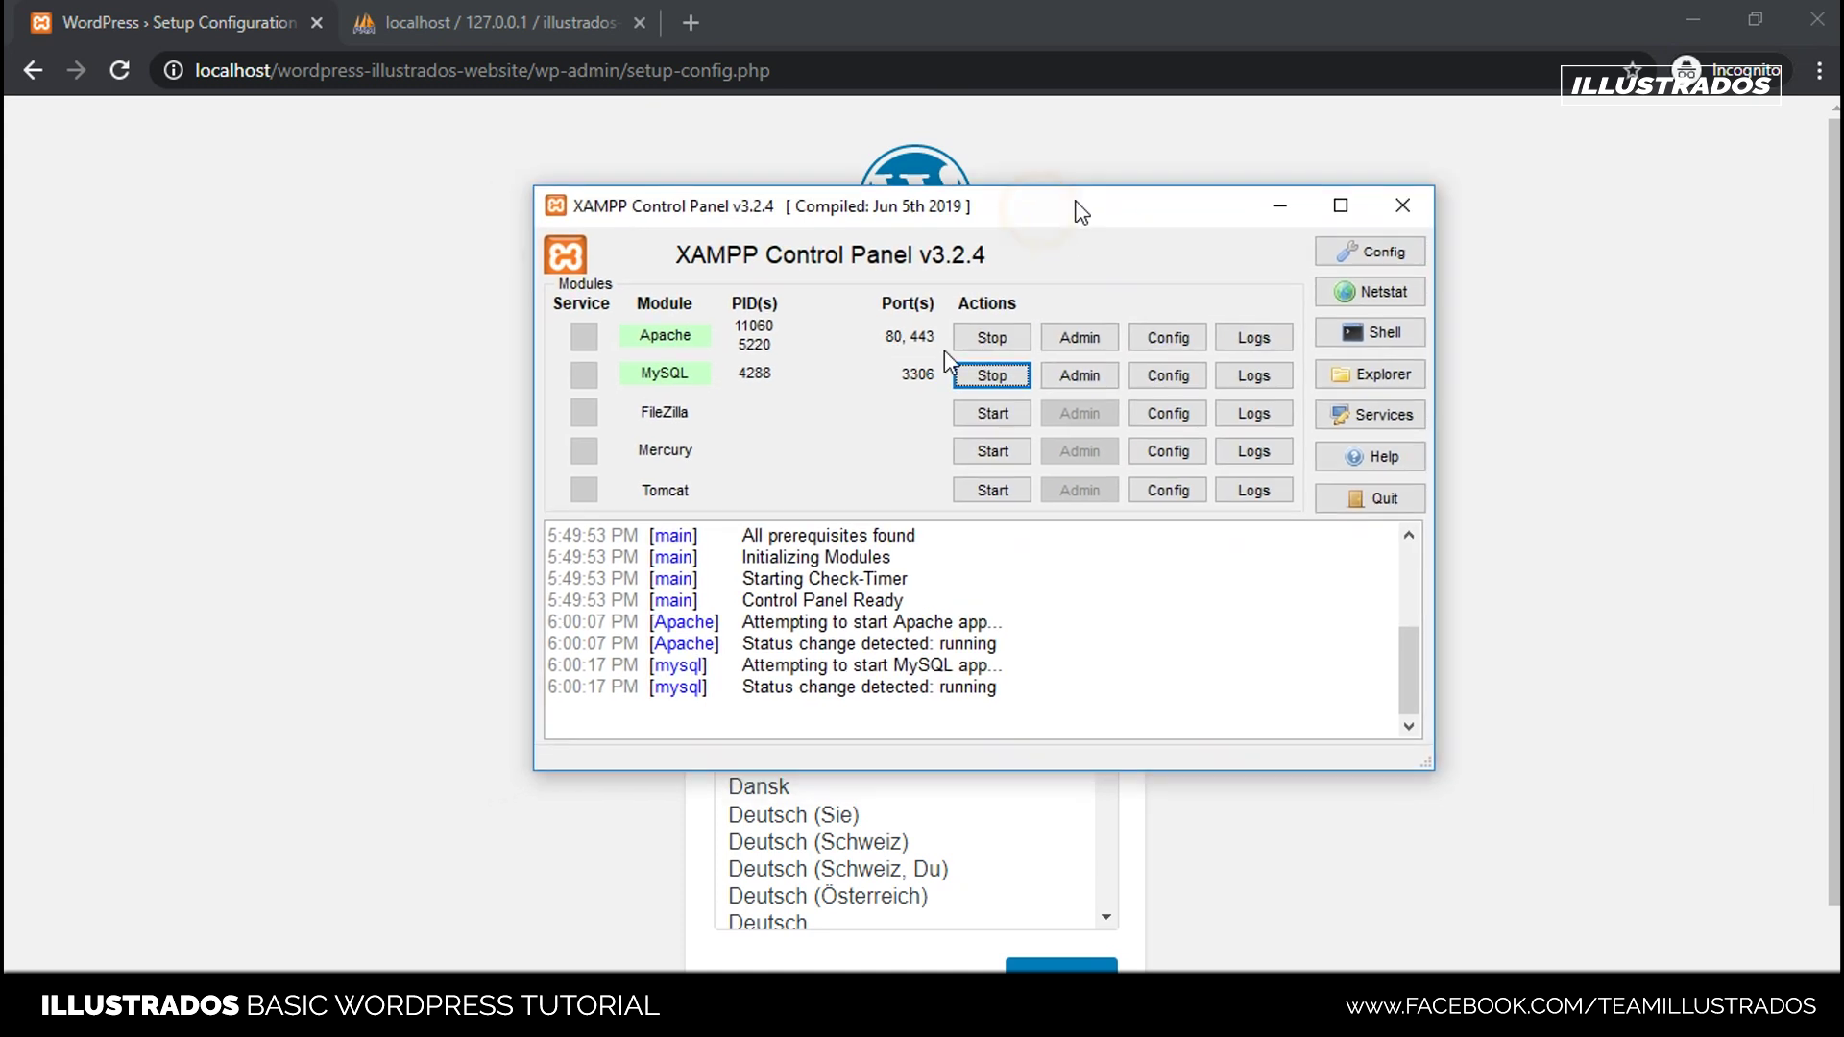
{"action": "left_click", "coordinate": [1272, 210]}
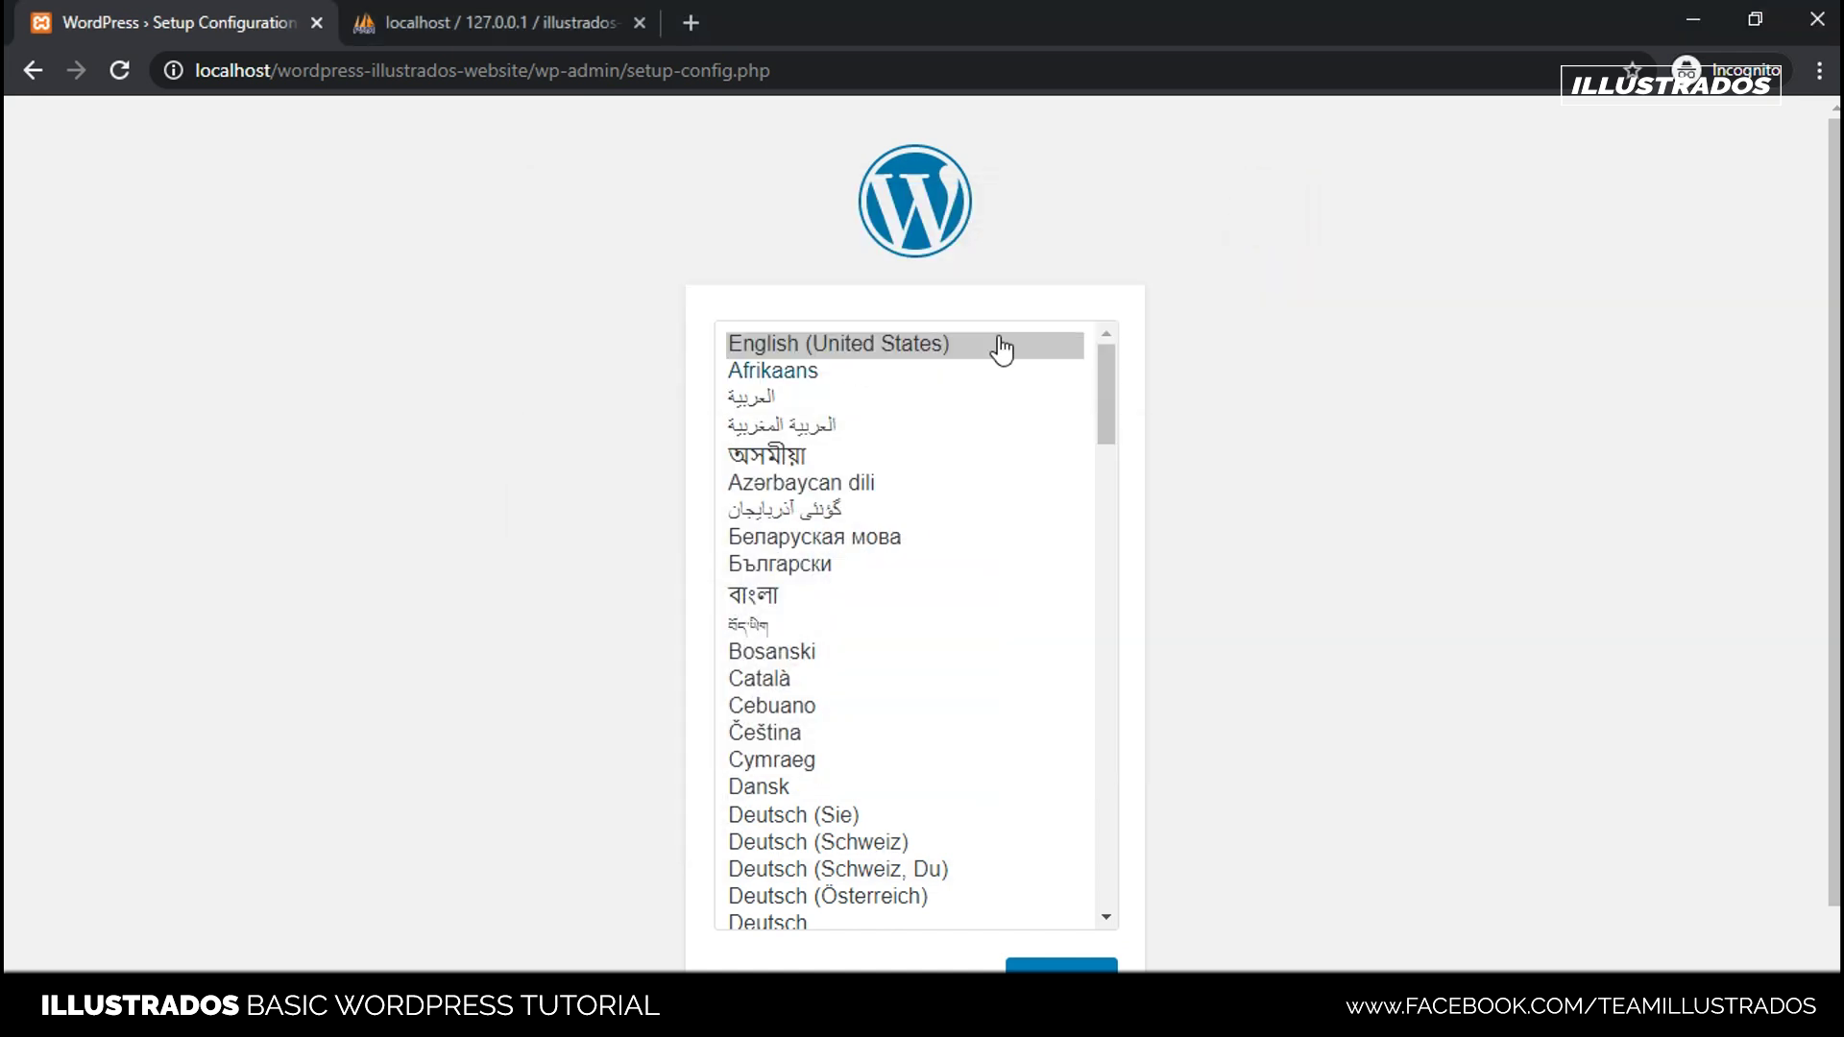
{"action": "scroll", "coordinate": [1004, 659], "scroll_direction": "down", "scroll_amount": 1}
{"action": "scroll", "coordinate": [1006, 663], "scroll_direction": "up", "scroll_amount": 1}
{"action": "left_click", "coordinate": [1264, 436]}
{"action": "left_click", "coordinate": [1268, 363]}
{"action": "scroll", "coordinate": [1274, 363], "scroll_direction": "down", "scroll_amount": 1}
- Continue with English (United States) and pass the welcome page with Let's go!
{"action": "scroll", "coordinate": [1274, 361], "scroll_direction": "down", "scroll_amount": 1}
{"action": "left_click", "coordinate": [1081, 907]}
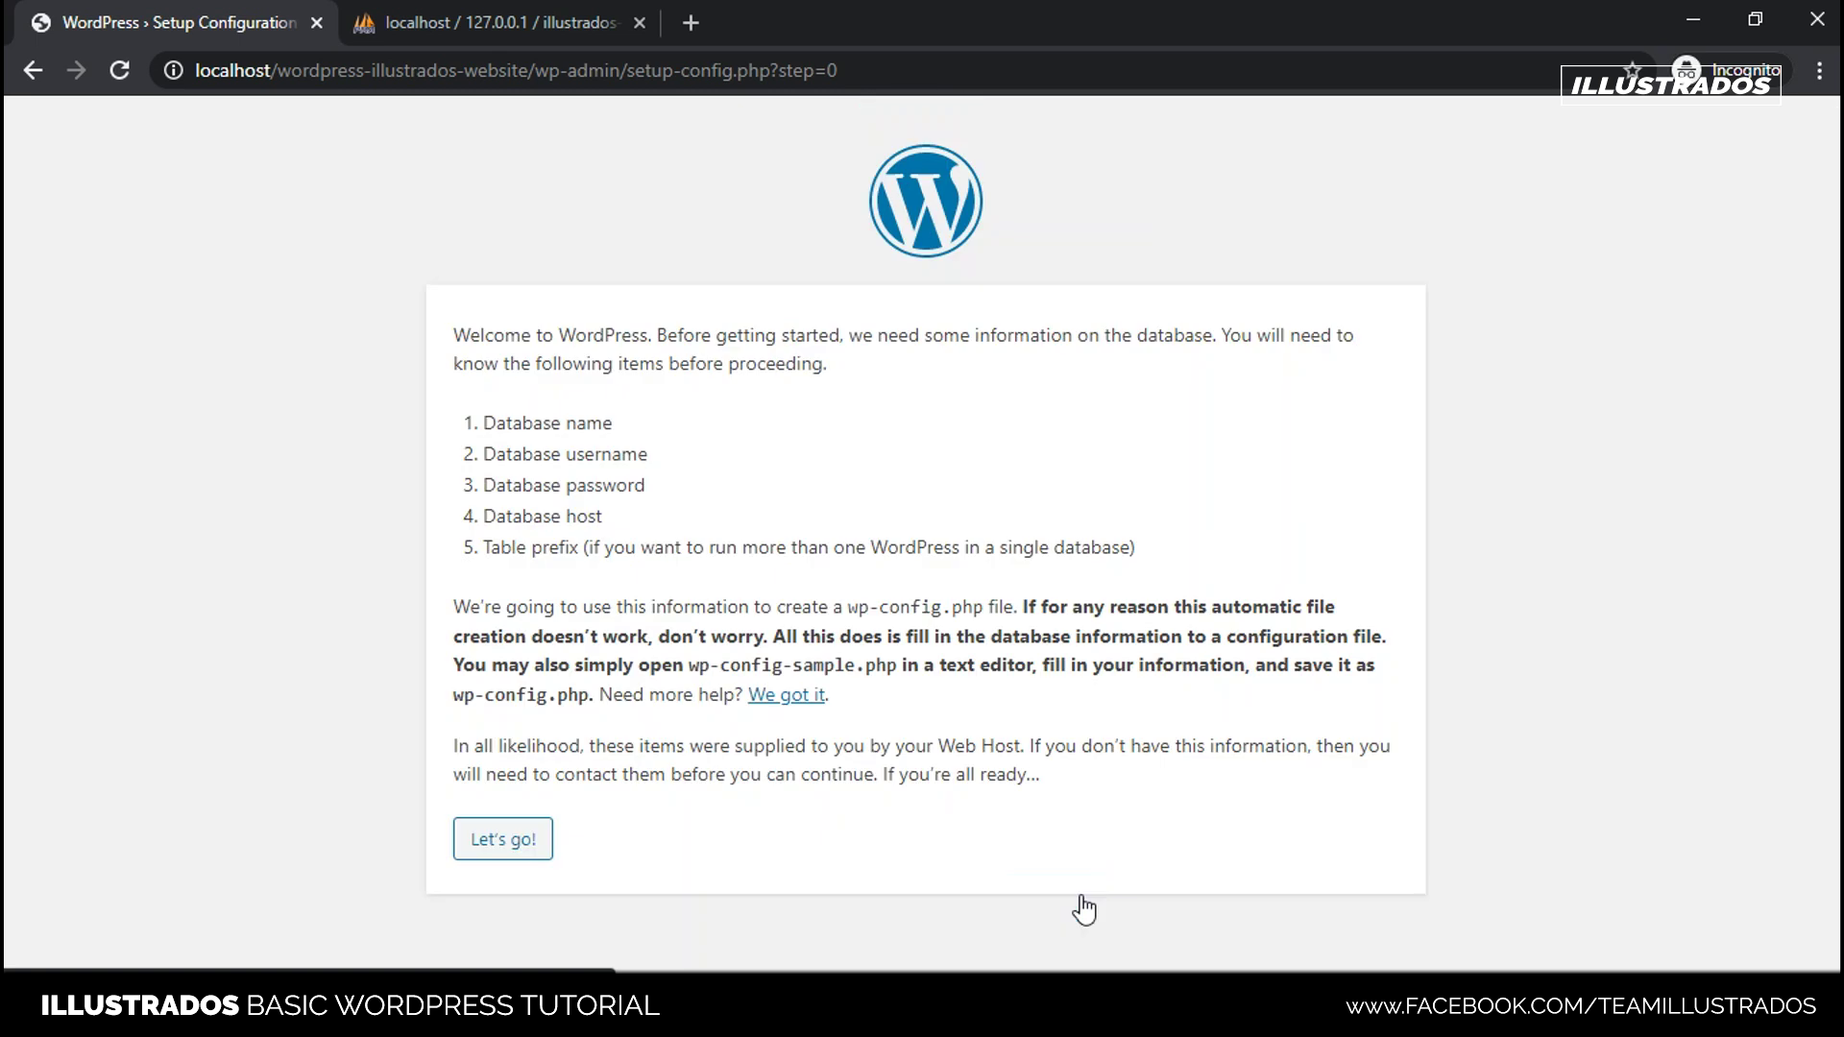
{"action": "left_click_drag", "start_coordinate": [506, 332], "coordinate": [1461, 503]}
{"action": "left_click", "coordinate": [1456, 499]}
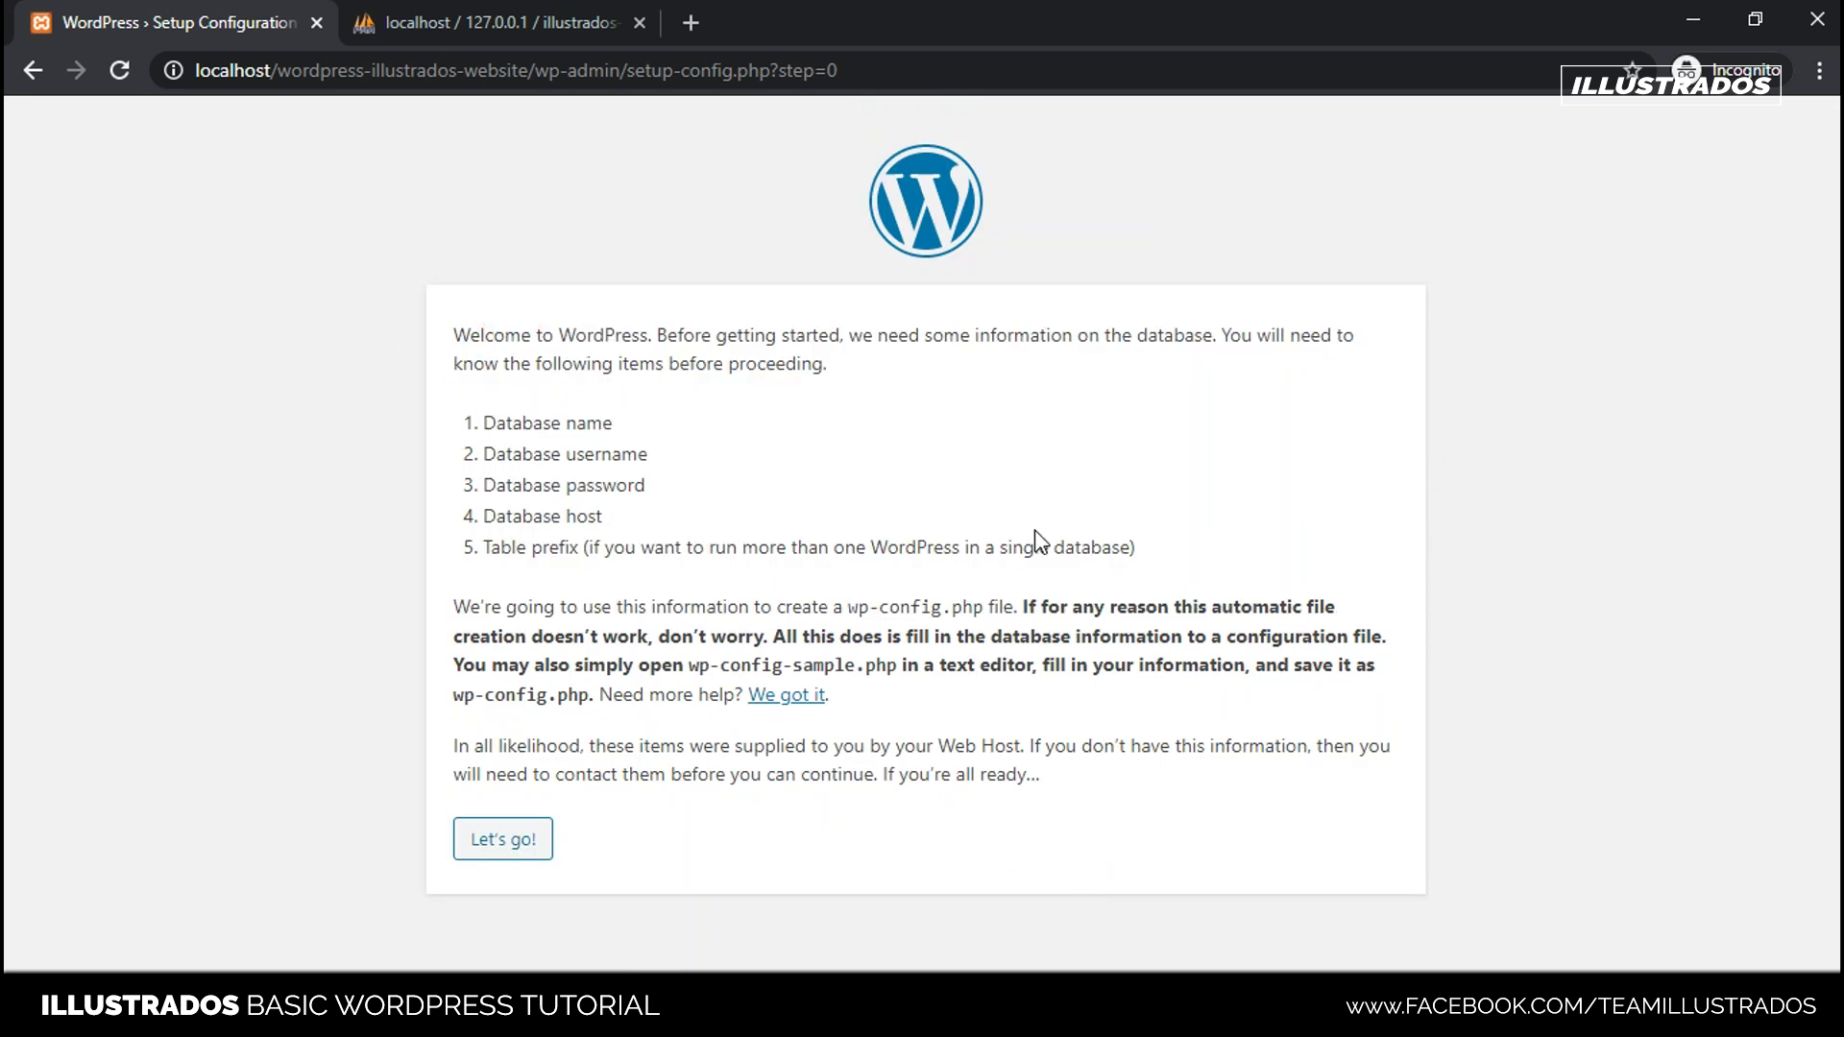
{"action": "left_click", "coordinate": [497, 850]}
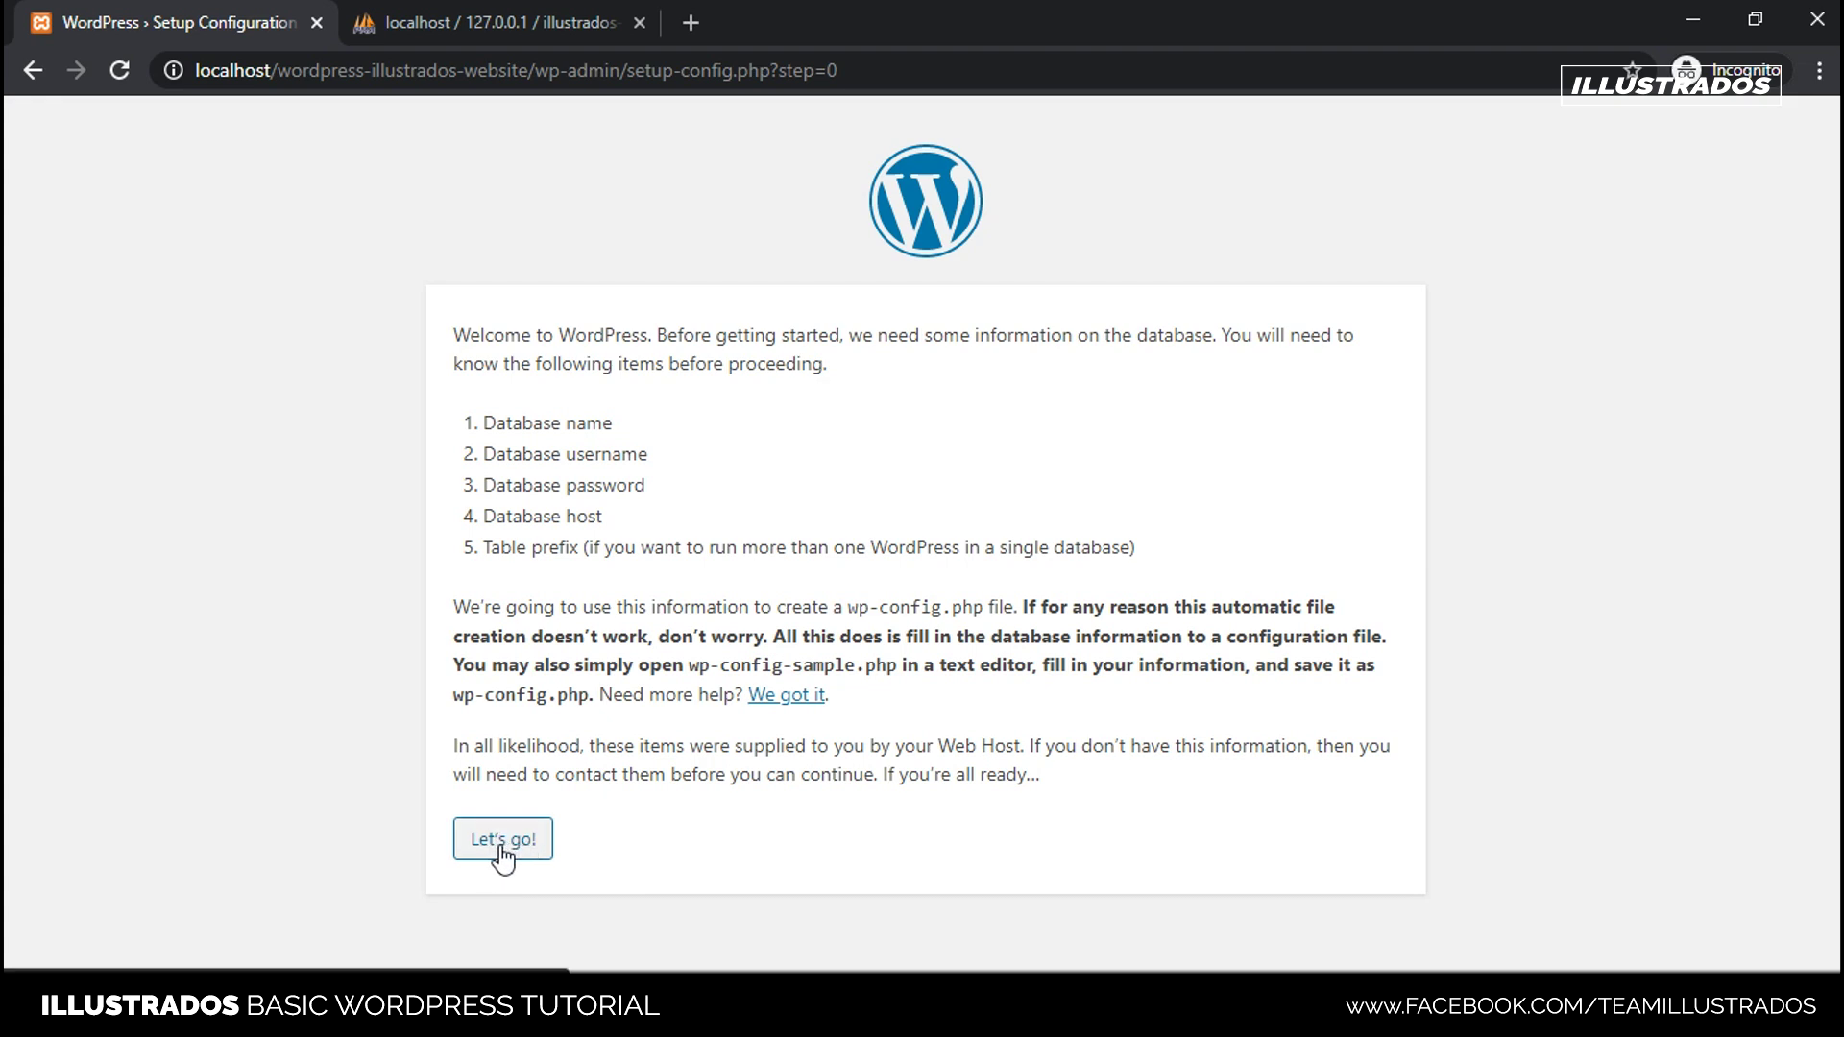
{"action": "left_click", "coordinate": [497, 847]}
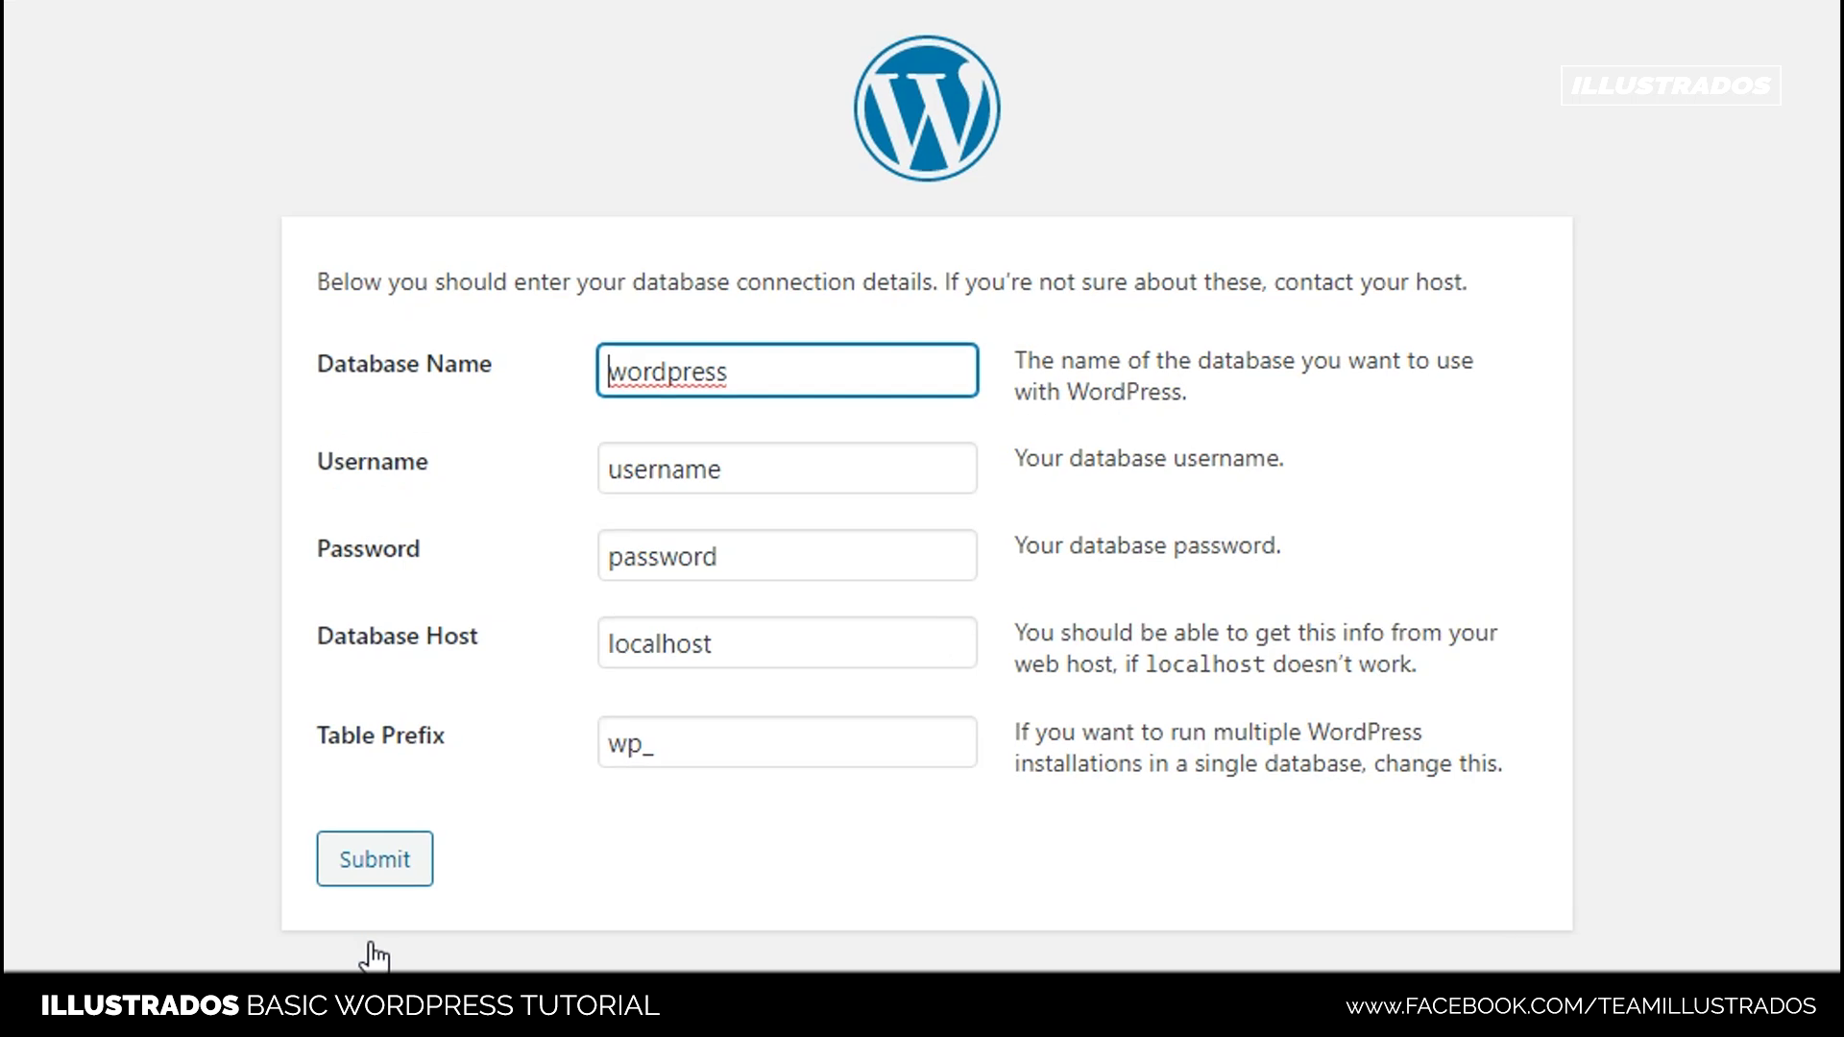
- Replace the Database Name with illustrados-tutorial-db from the notes and verify it in phpMyAdmin
{"action": "left_click", "coordinate": [712, 320]}
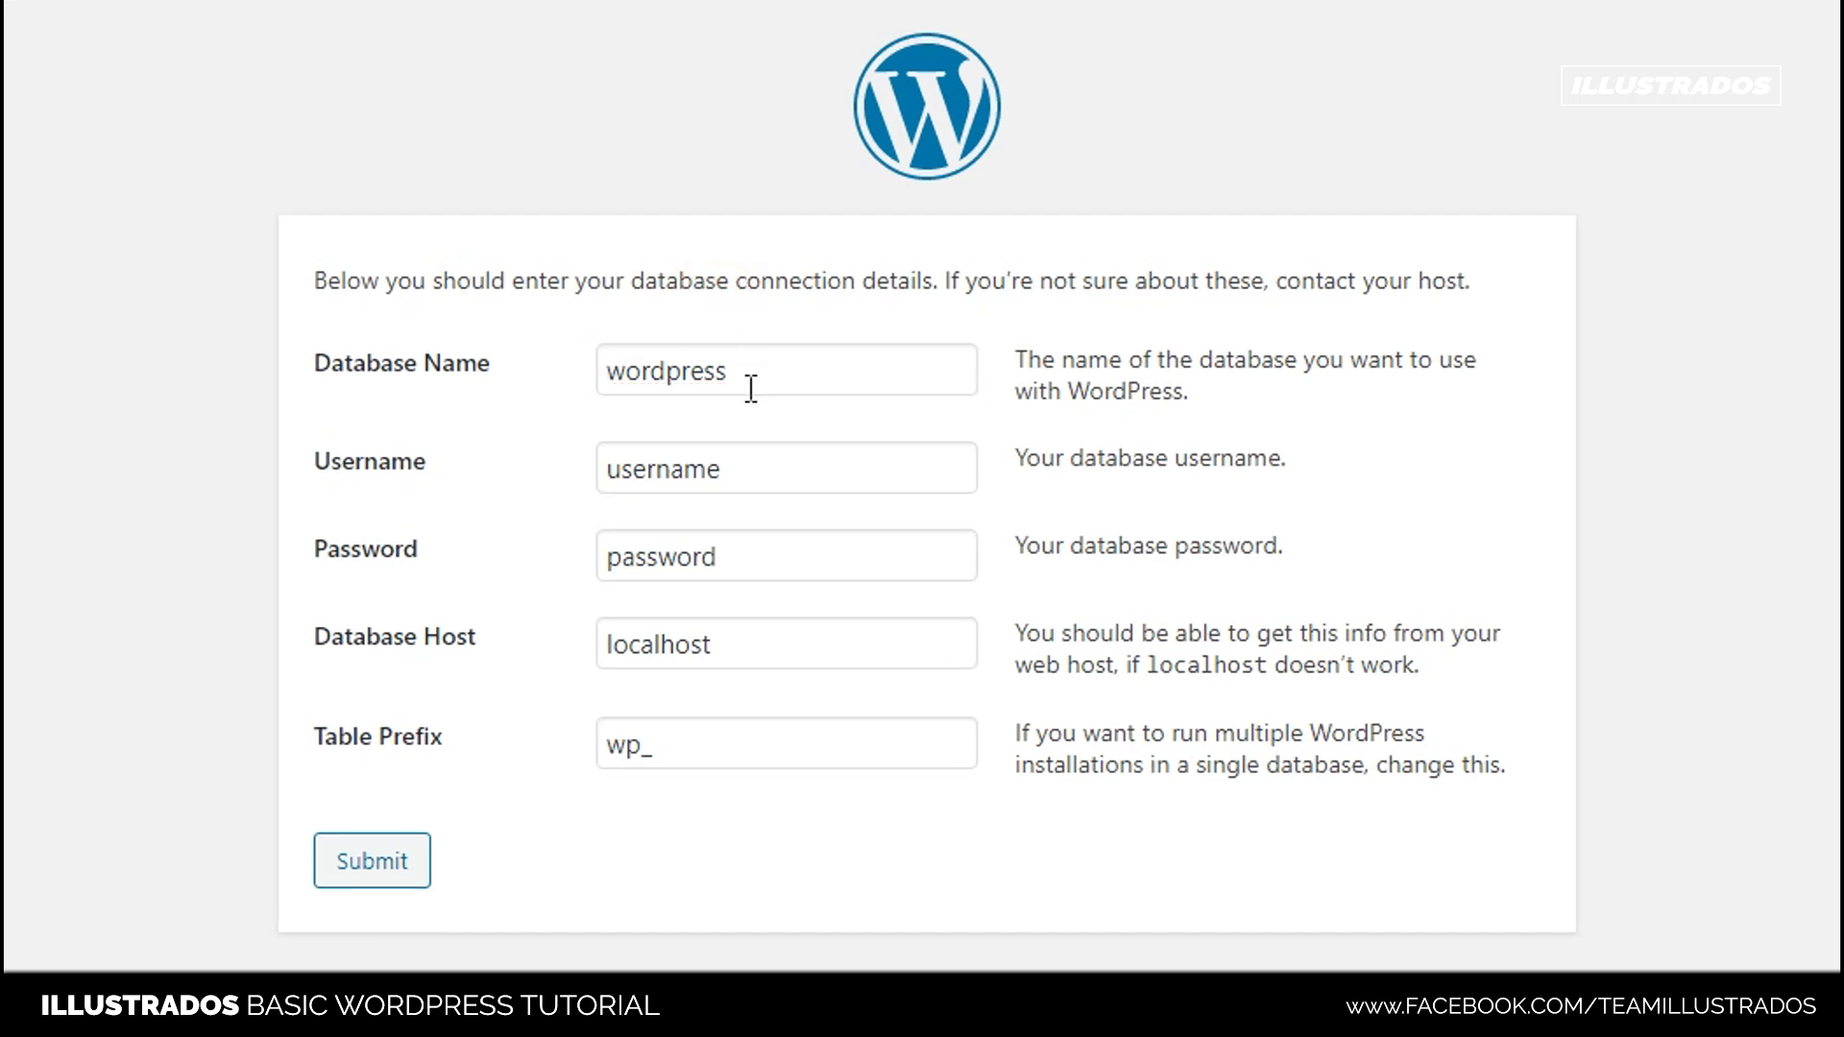
{"action": "left_click_drag", "start_coordinate": [751, 389], "coordinate": [615, 385]}
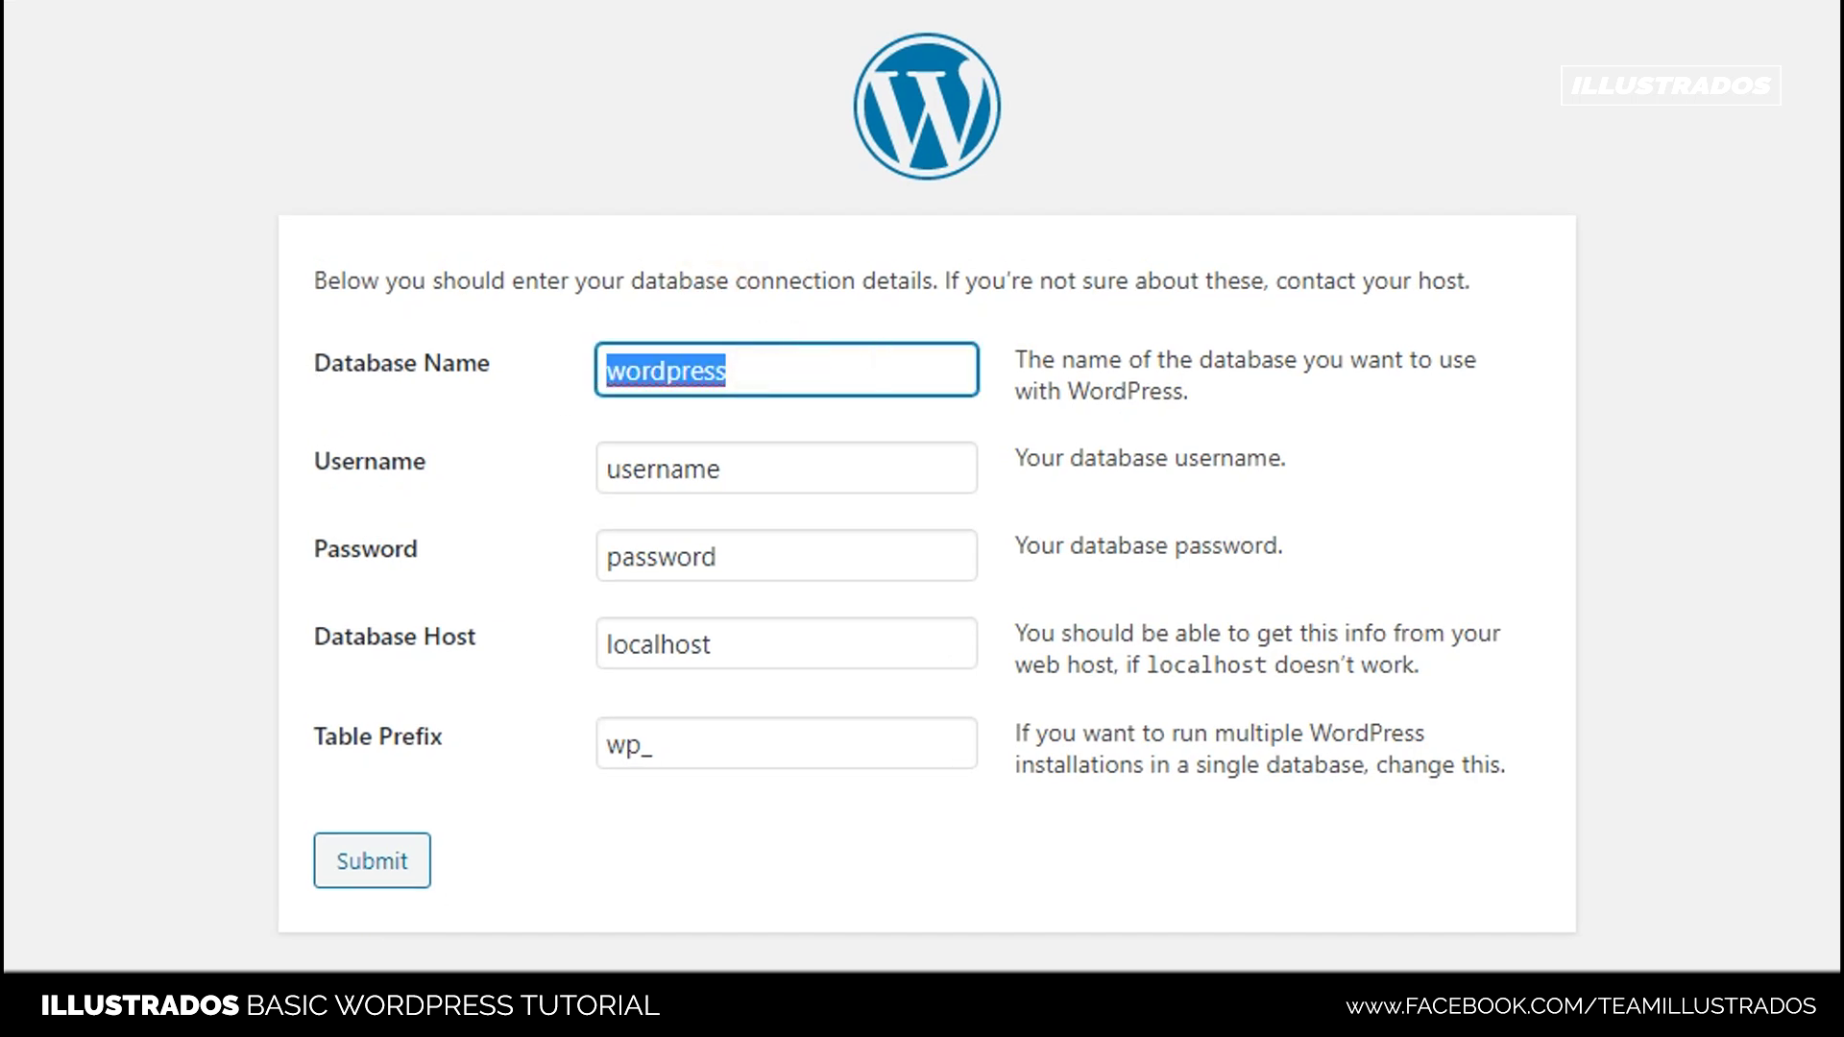
{"action": "key", "text": "alt+Tab"}
{"action": "left_click", "coordinate": [756, 280]}
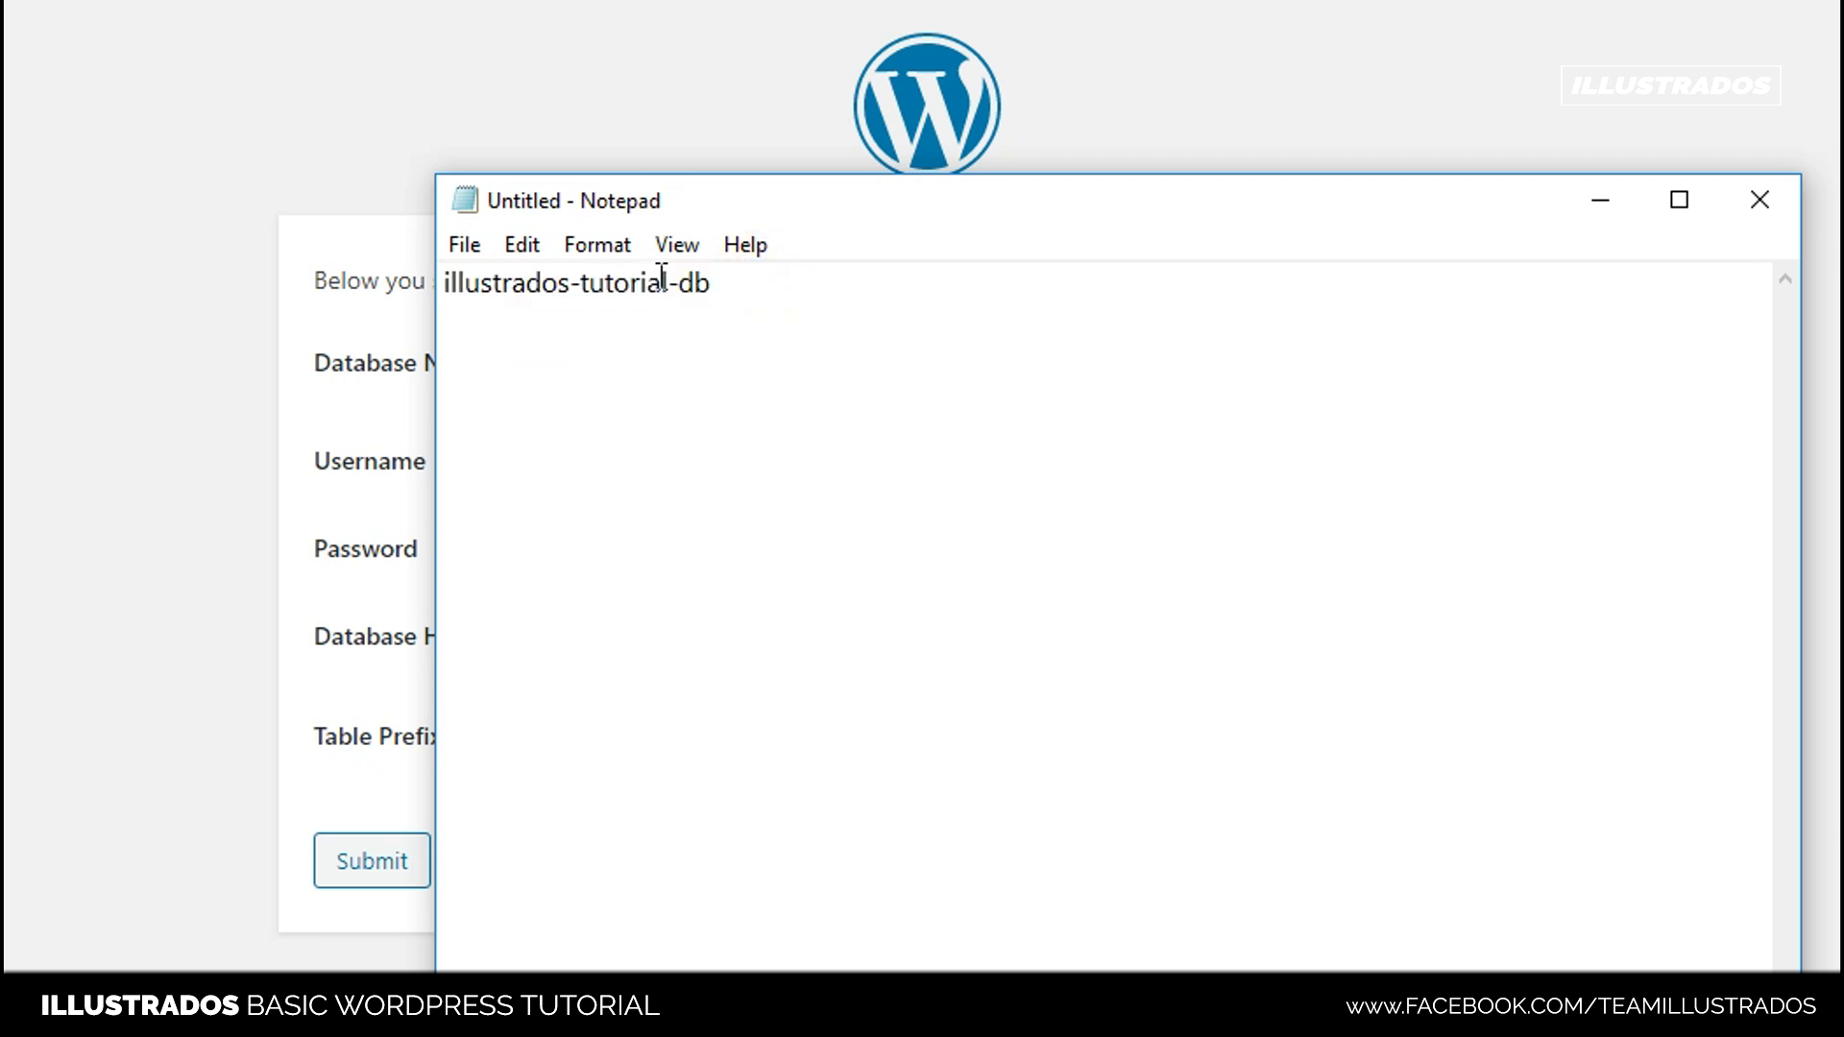
{"action": "key", "text": "ctrl+a"}
{"action": "key", "text": "ctrl+c"}
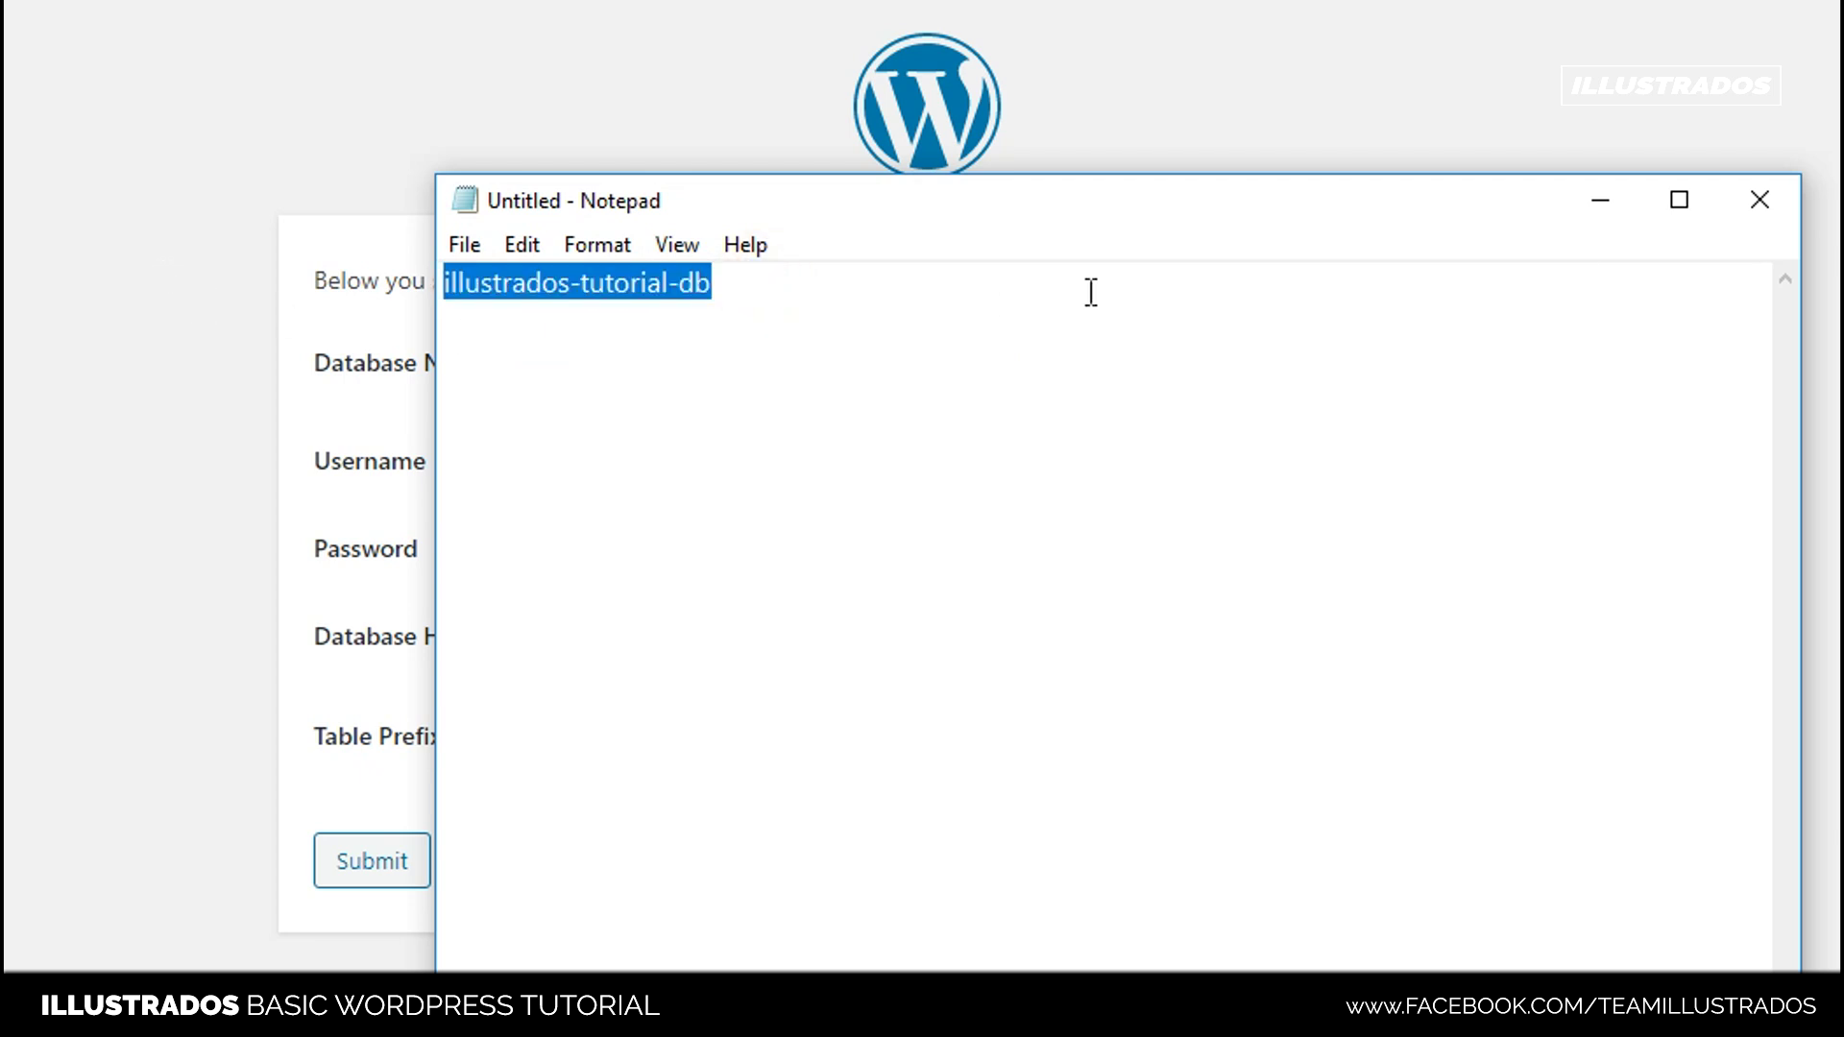
{"action": "left_click", "coordinate": [1599, 199]}
{"action": "key", "text": "ctrl+v"}
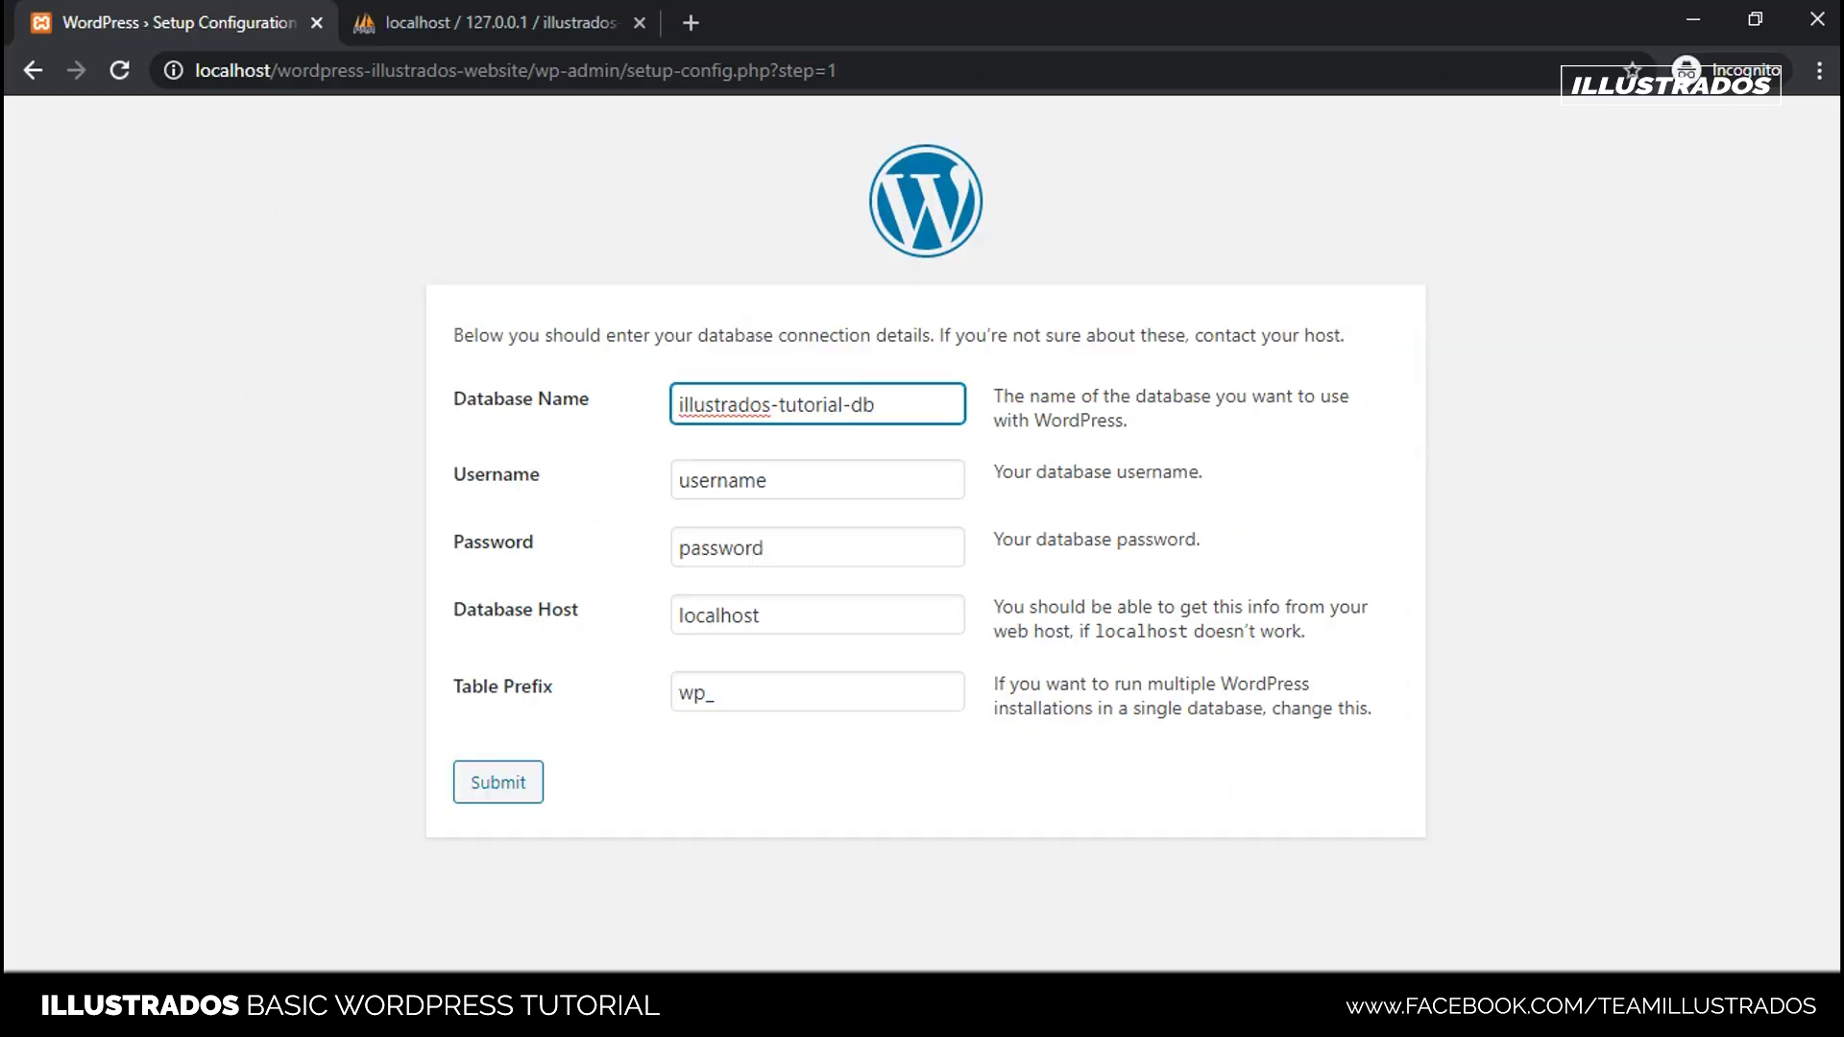
{"action": "left_click", "coordinate": [490, 22]}
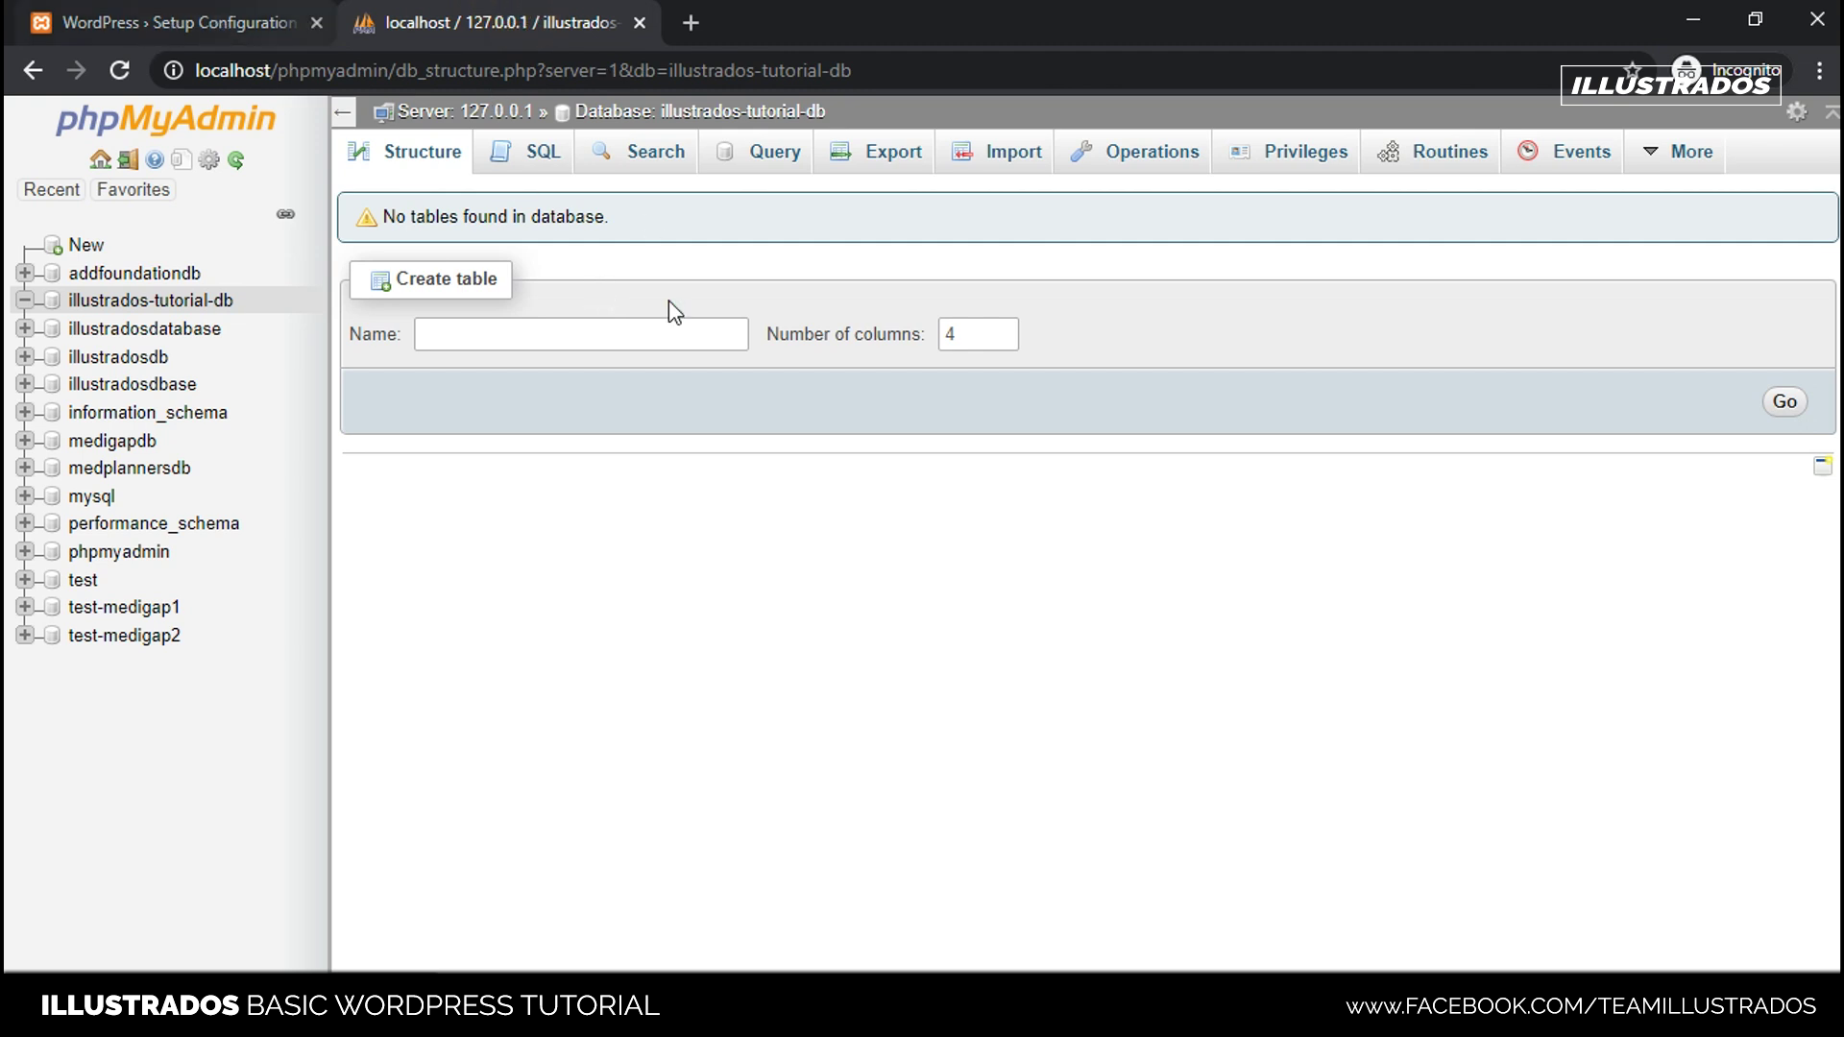
{"action": "left_click", "coordinate": [192, 22]}
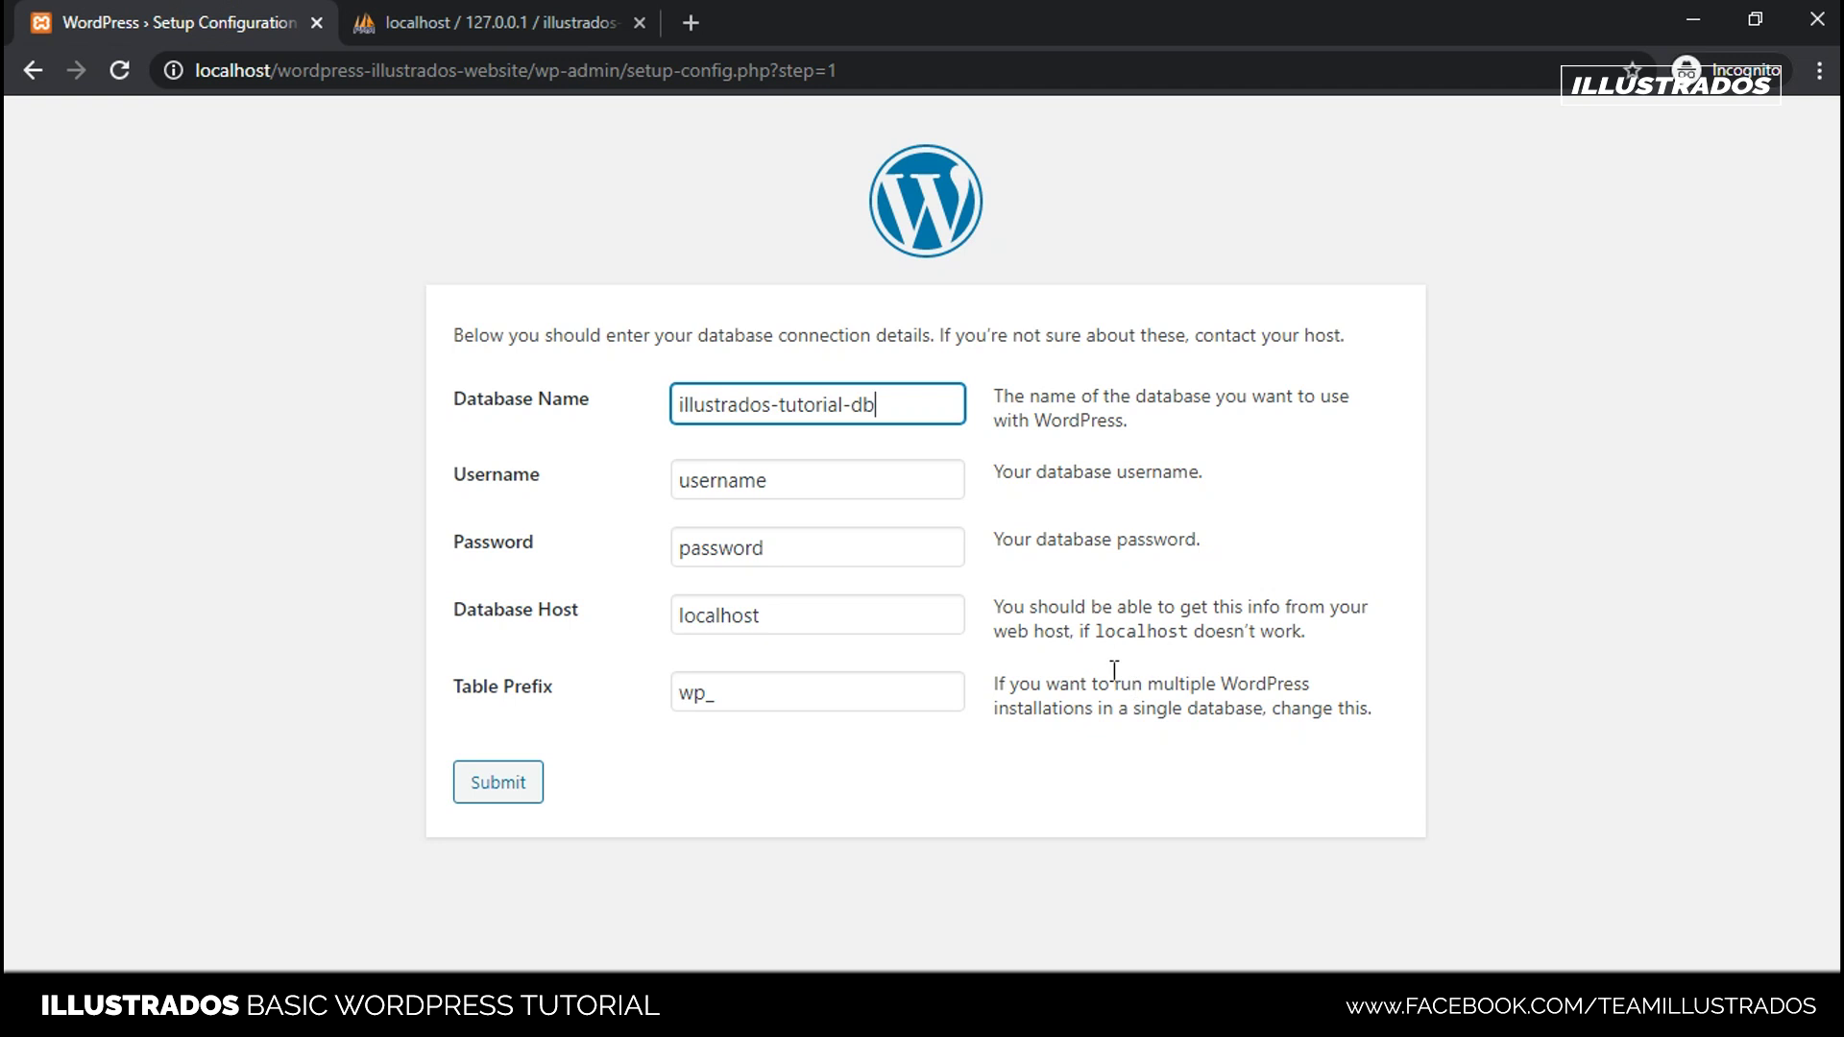
- Set the database username to root, clear the password, and submit the form
{"action": "left_click_drag", "start_coordinate": [856, 486], "coordinate": [678, 527]}
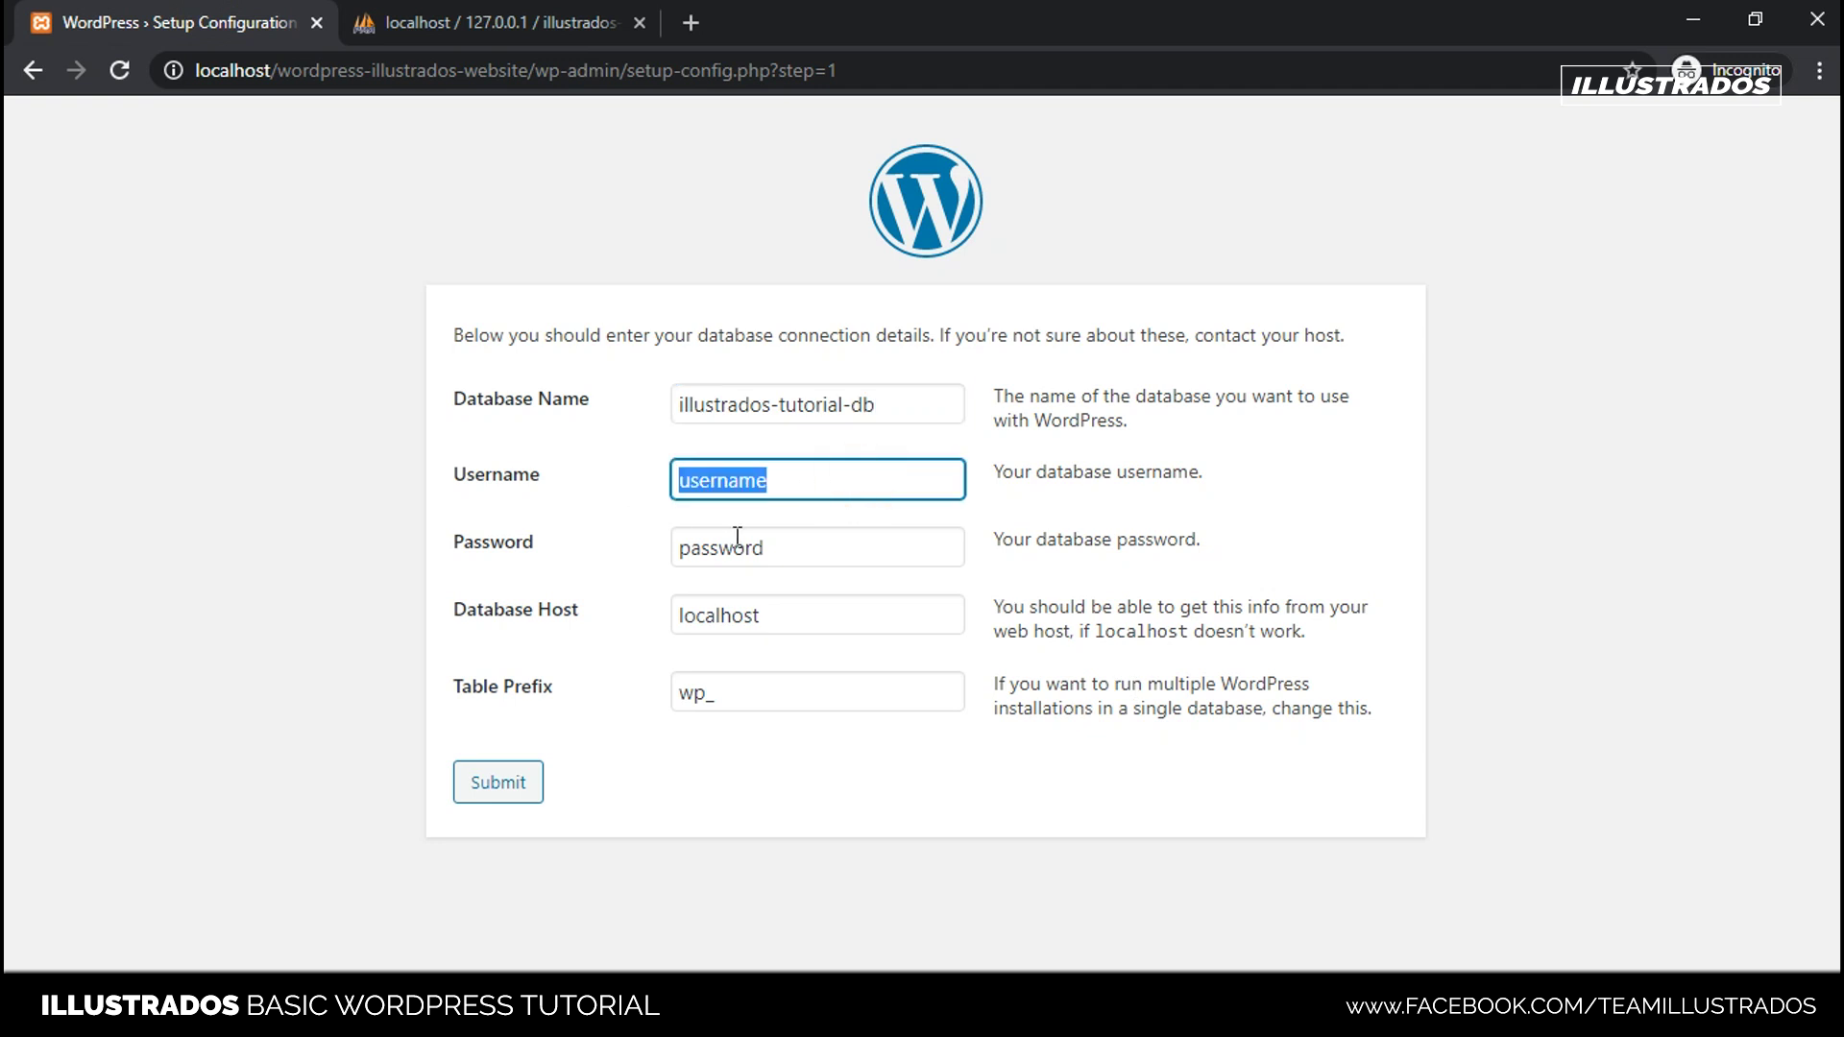
{"action": "left_click", "coordinate": [794, 478]}
{"action": "double_click", "coordinate": [803, 480]}
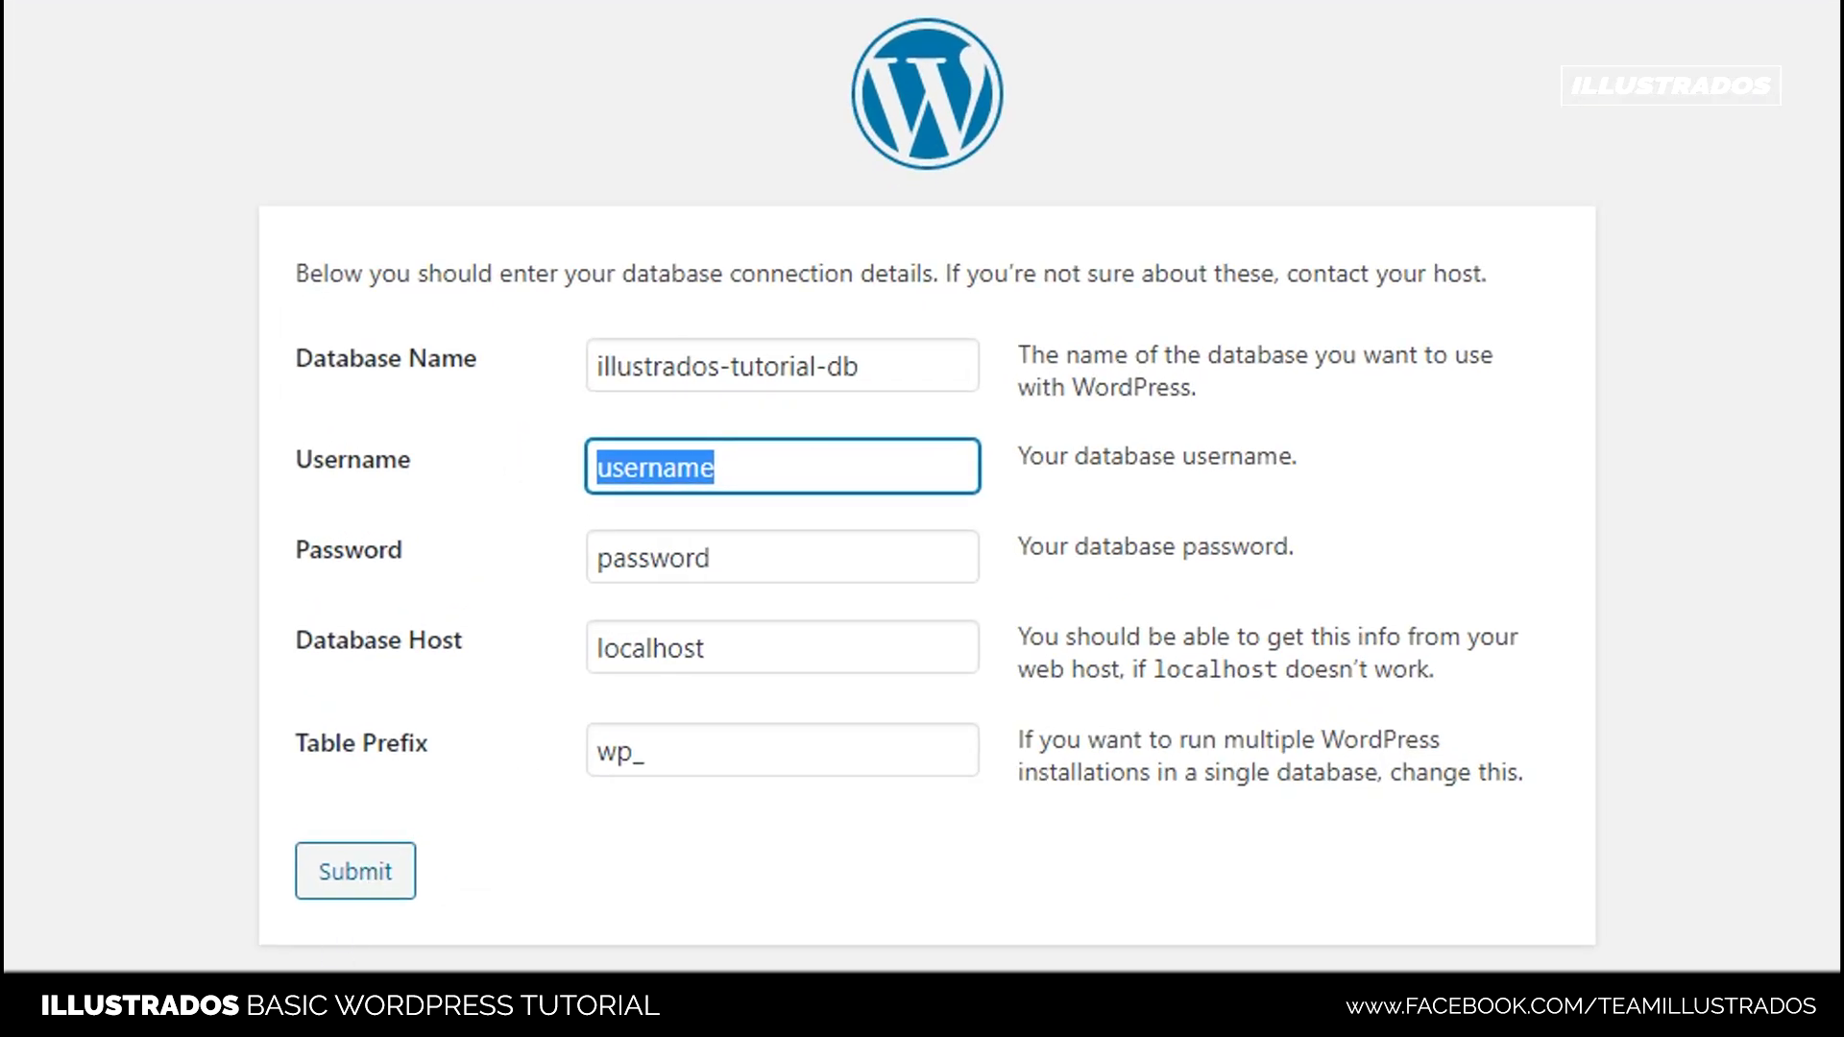
{"action": "type", "text": "root"}
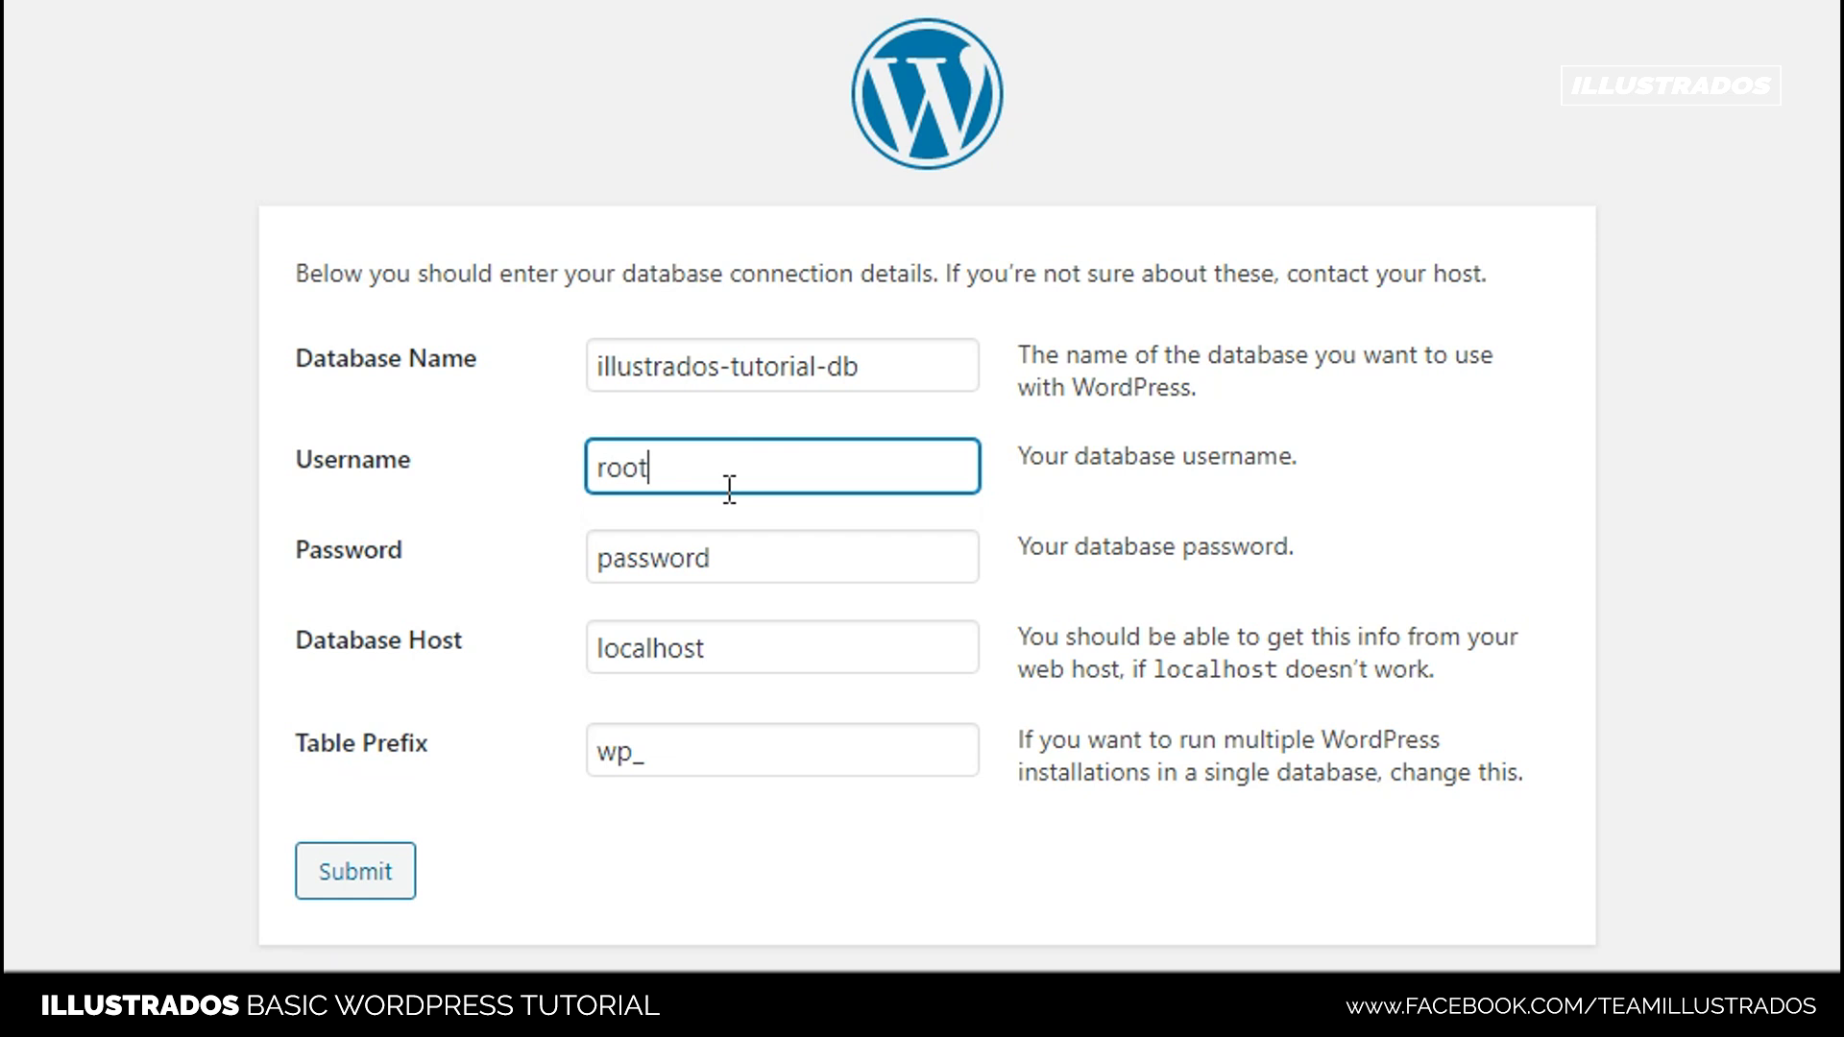
{"action": "left_click", "coordinate": [485, 491]}
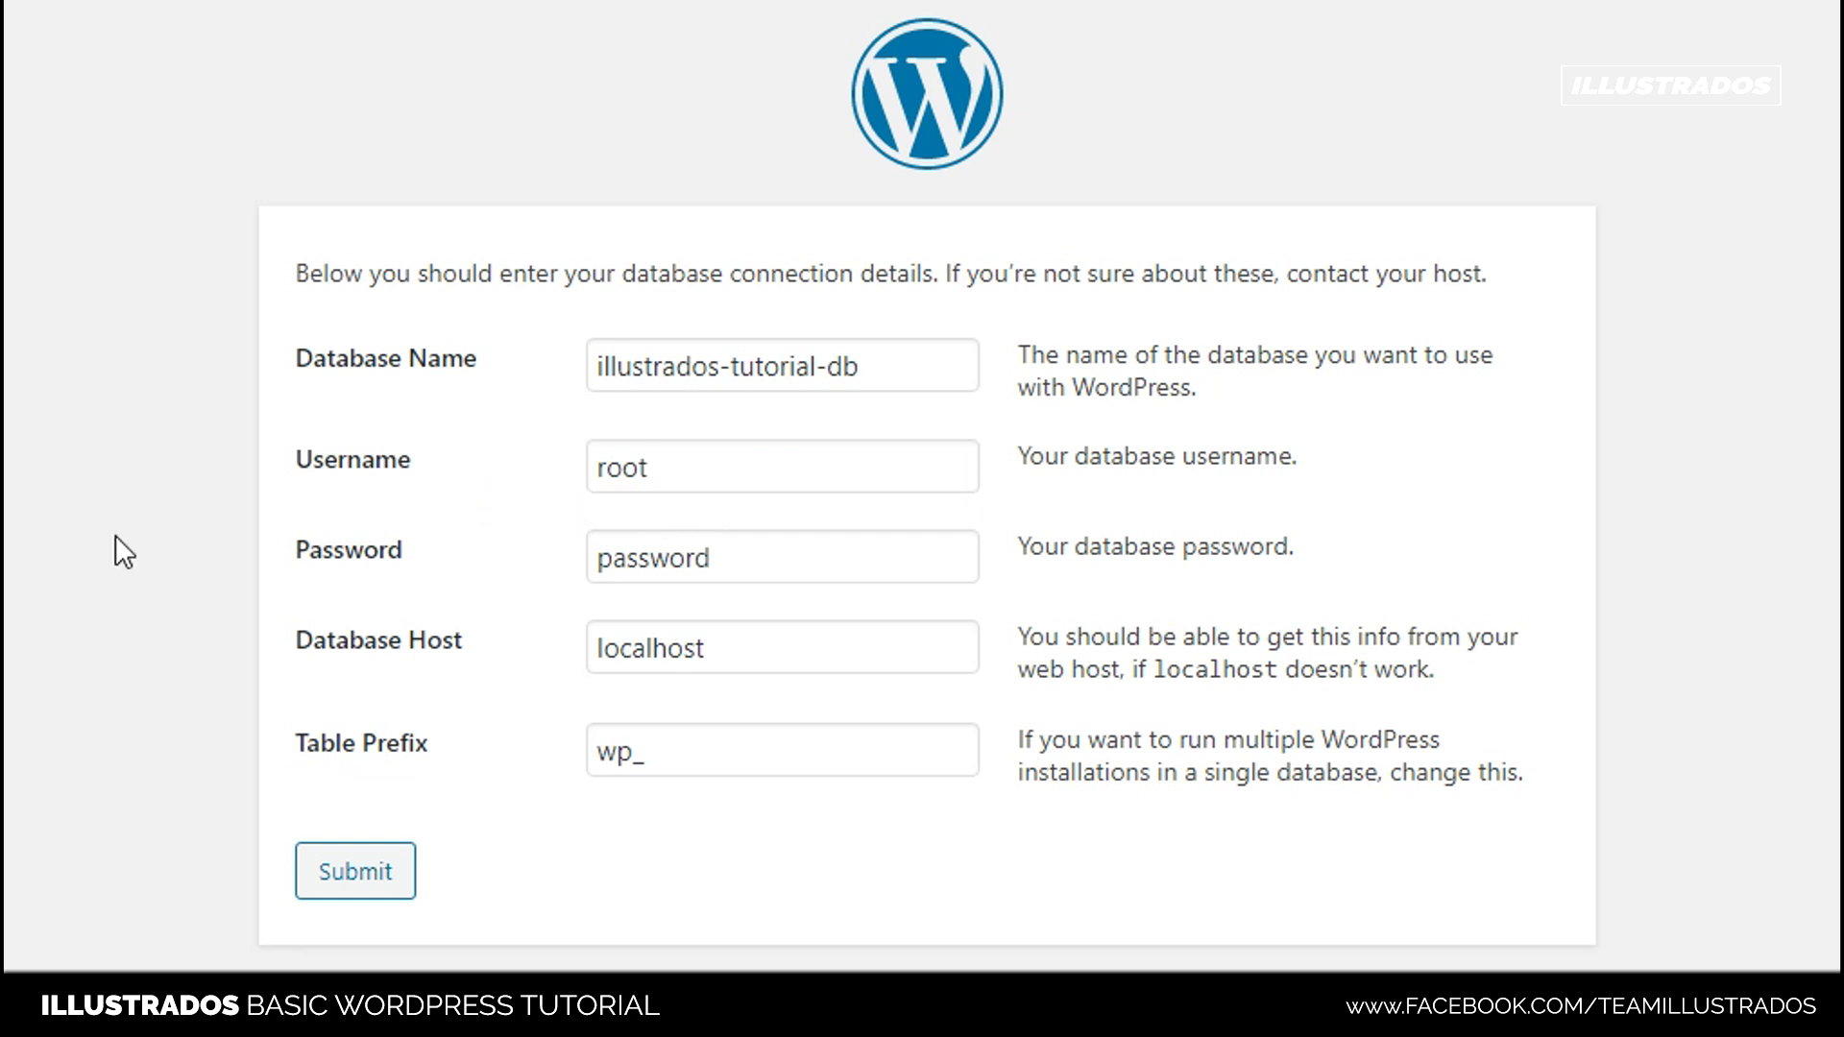
{"action": "left_click_drag", "start_coordinate": [595, 562], "coordinate": [795, 564]}
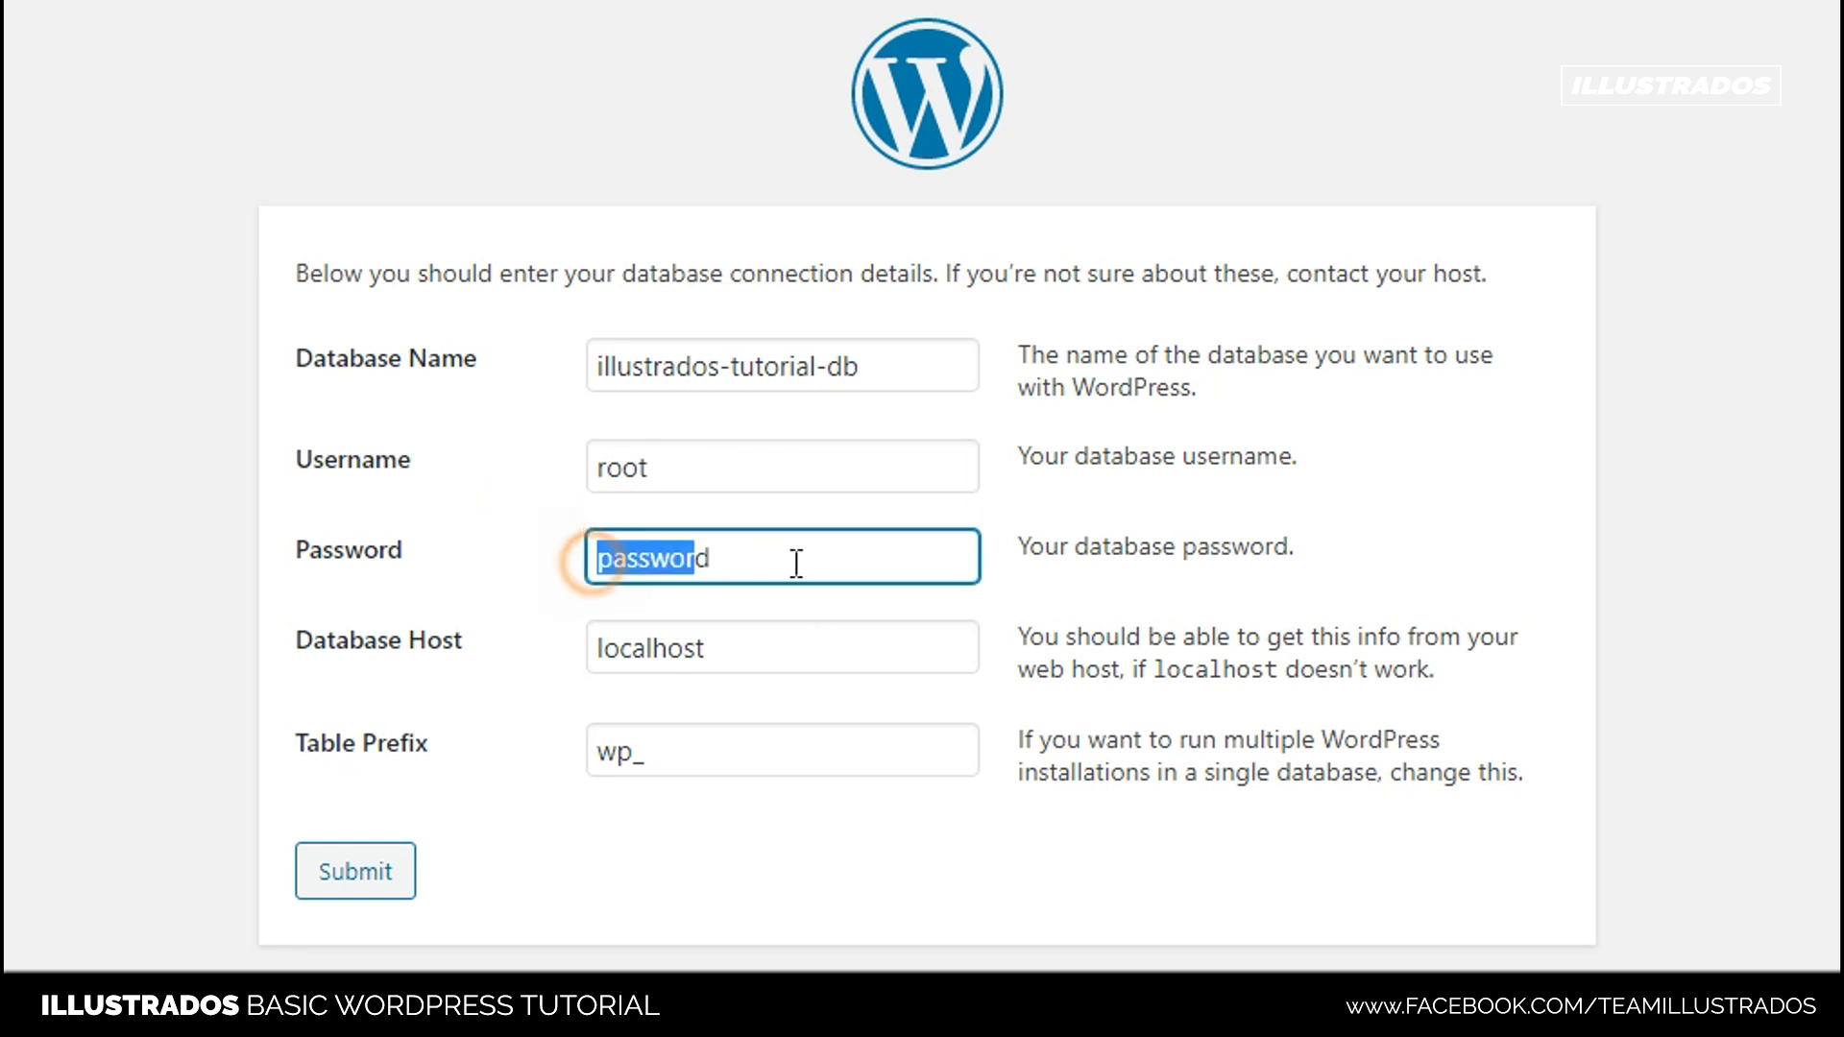
{"action": "key", "text": "BackSpace"}
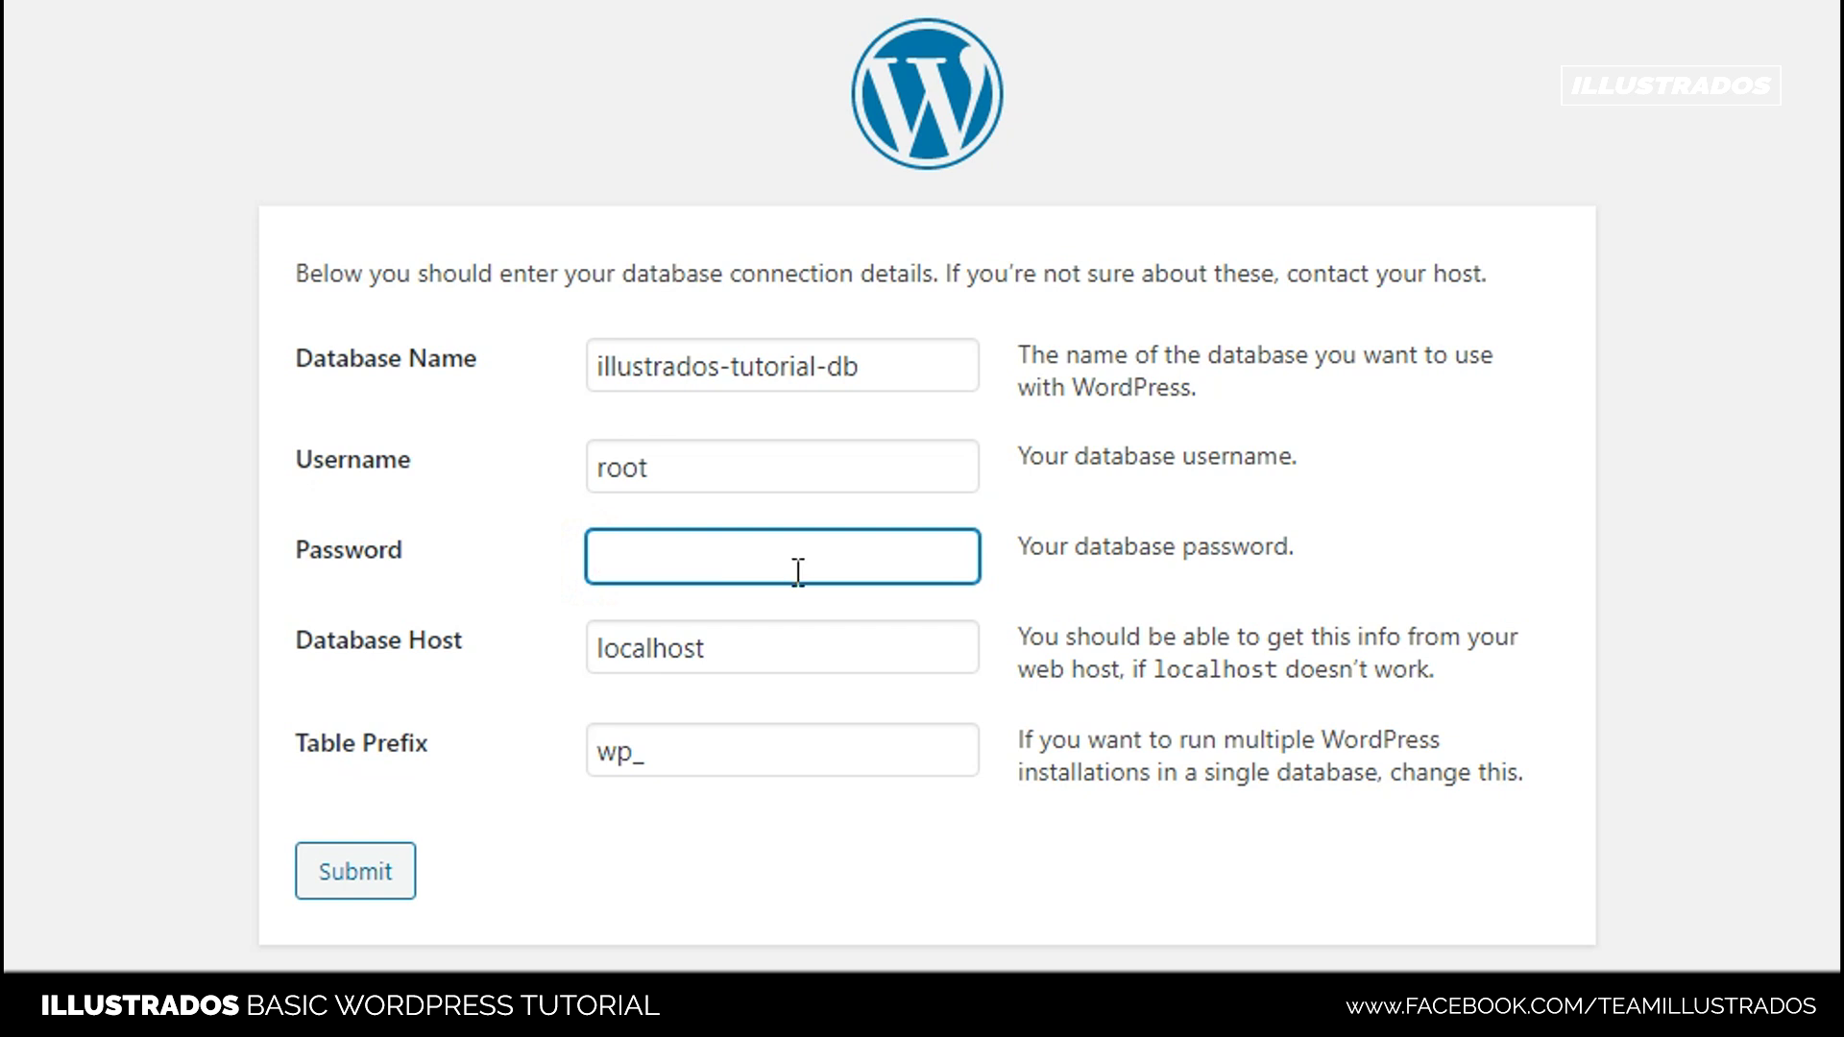
{"action": "left_click", "coordinate": [96, 603]}
{"action": "left_click", "coordinate": [354, 874]}
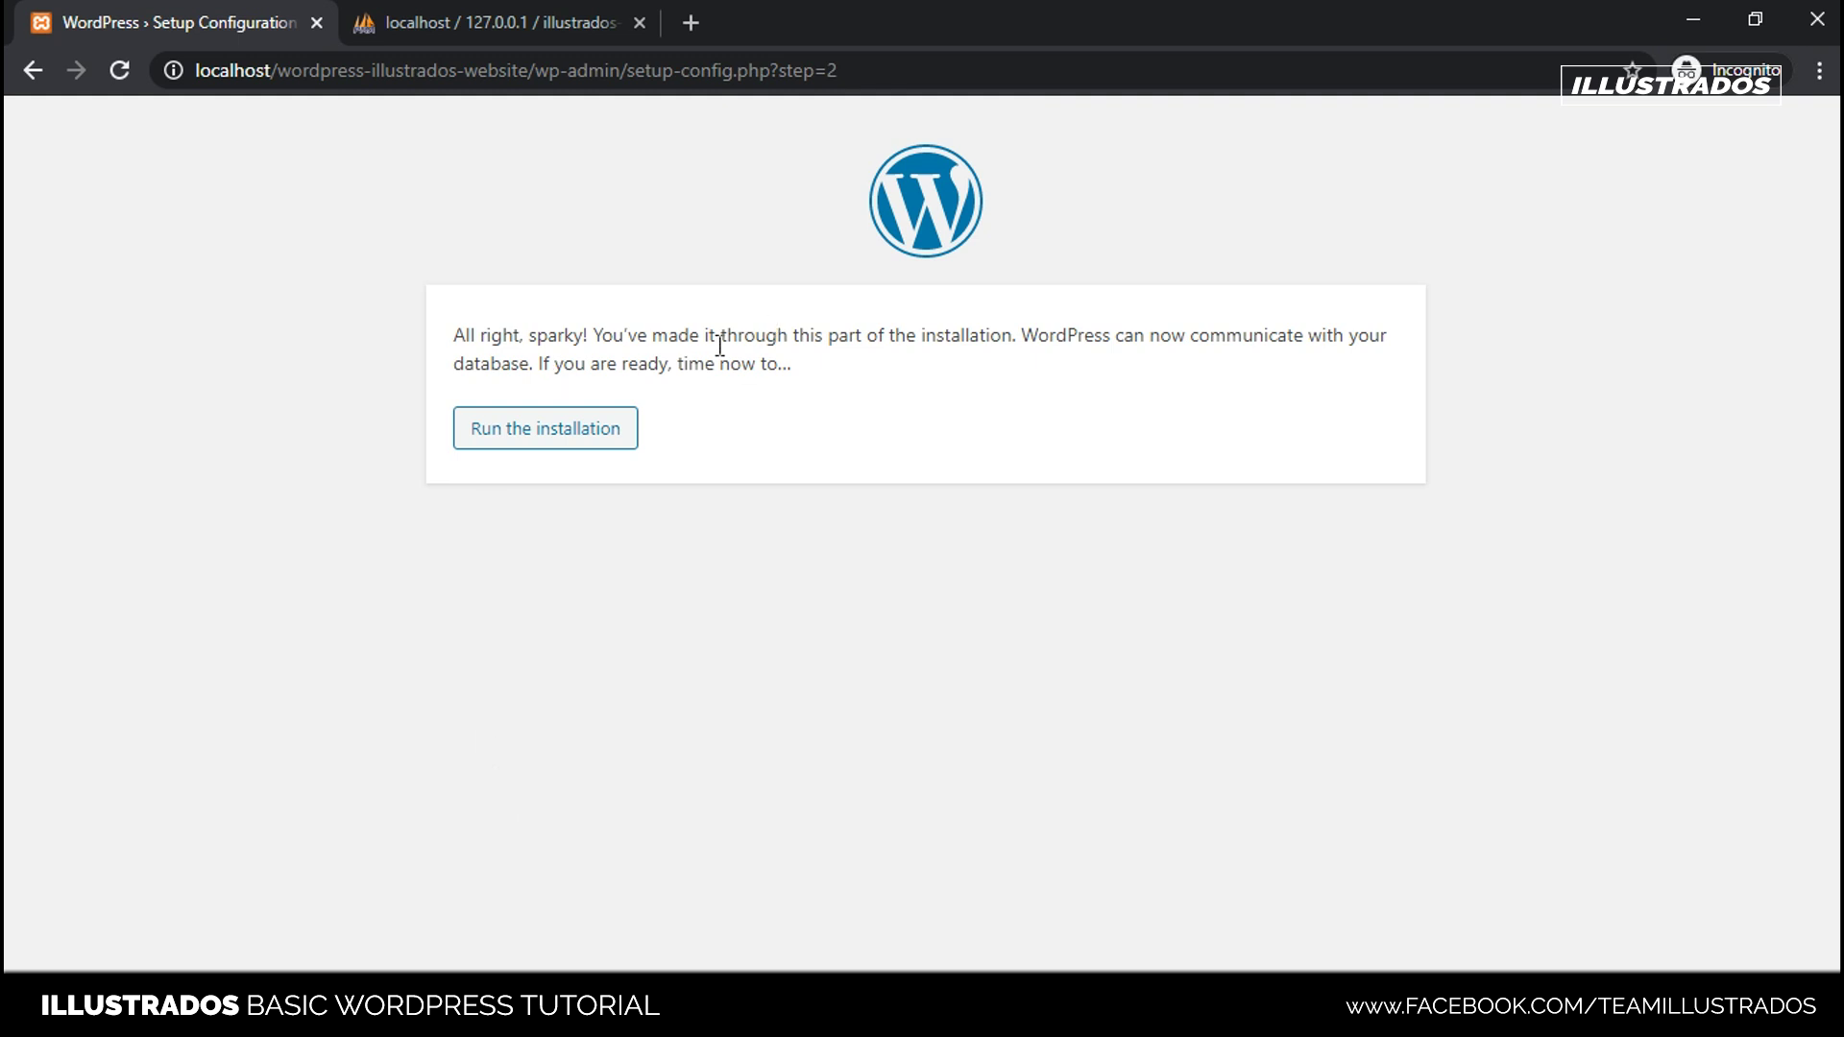
- Click Run the installation to open the site information form
{"action": "left_click", "coordinate": [842, 372]}
{"action": "left_click", "coordinate": [576, 453]}
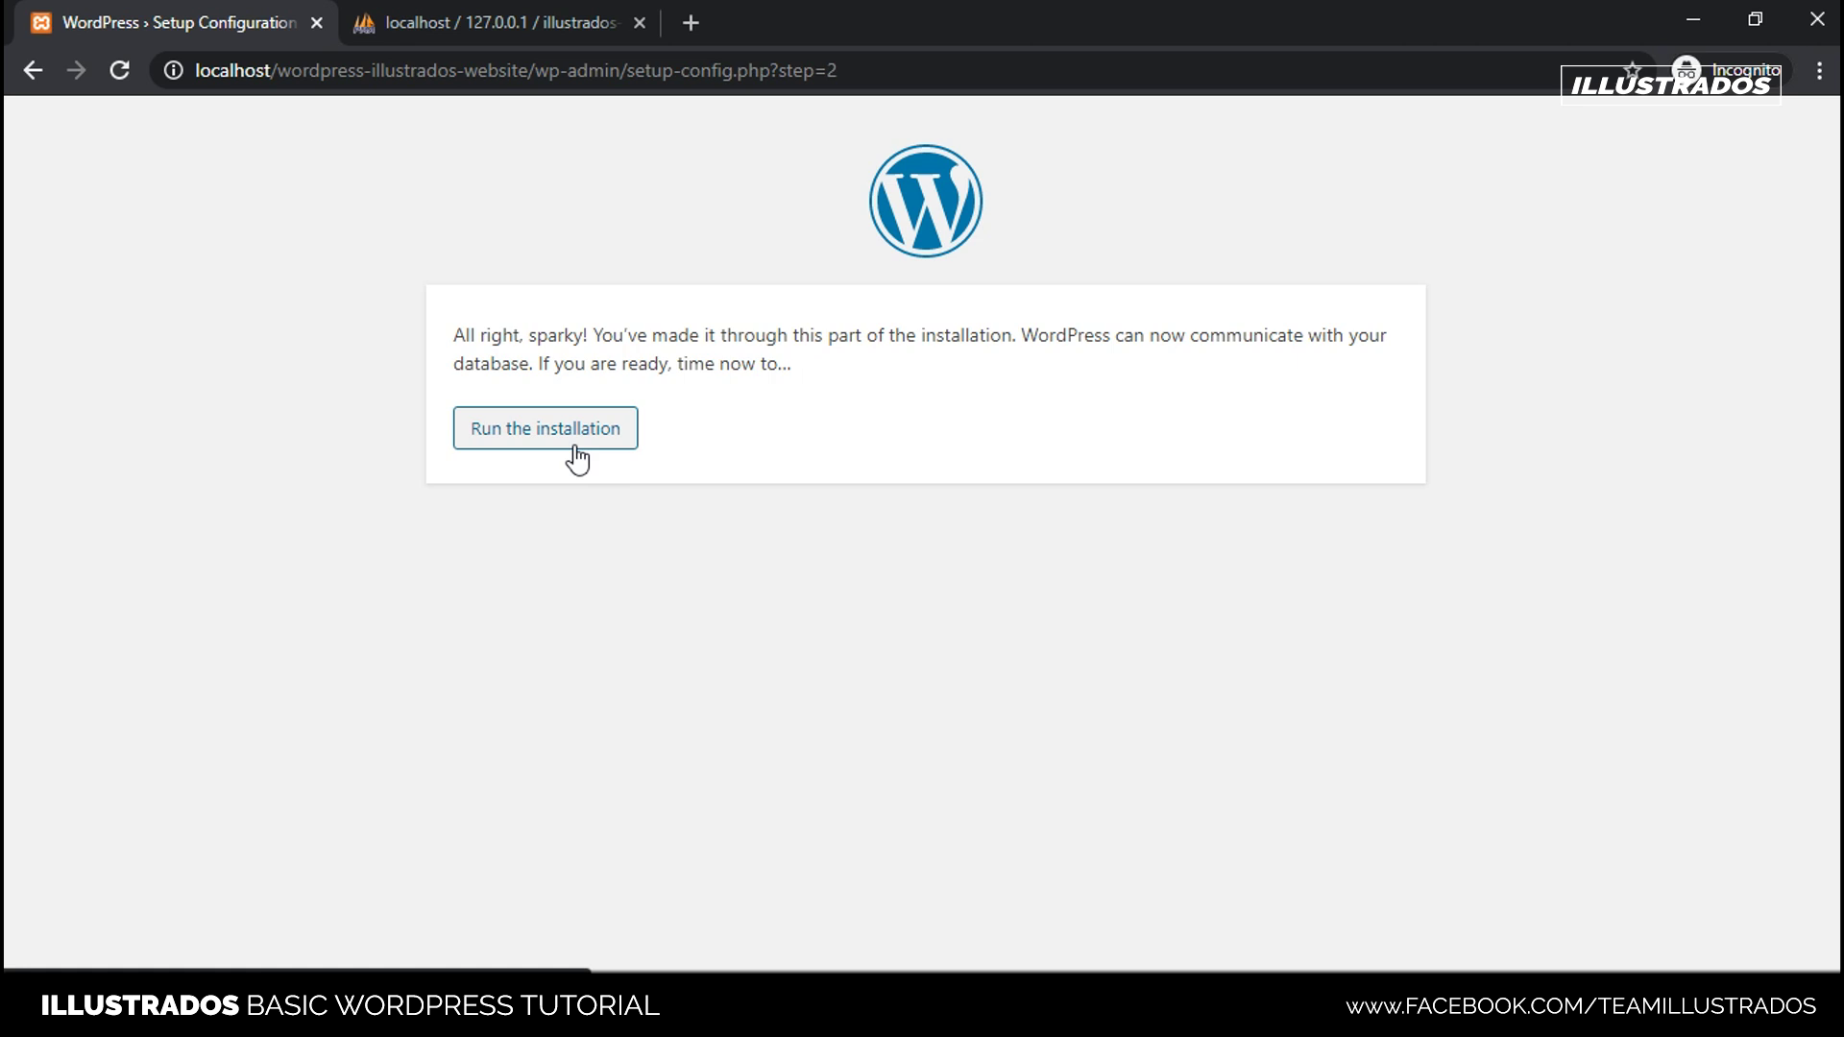
{"action": "left_click", "coordinate": [584, 440]}
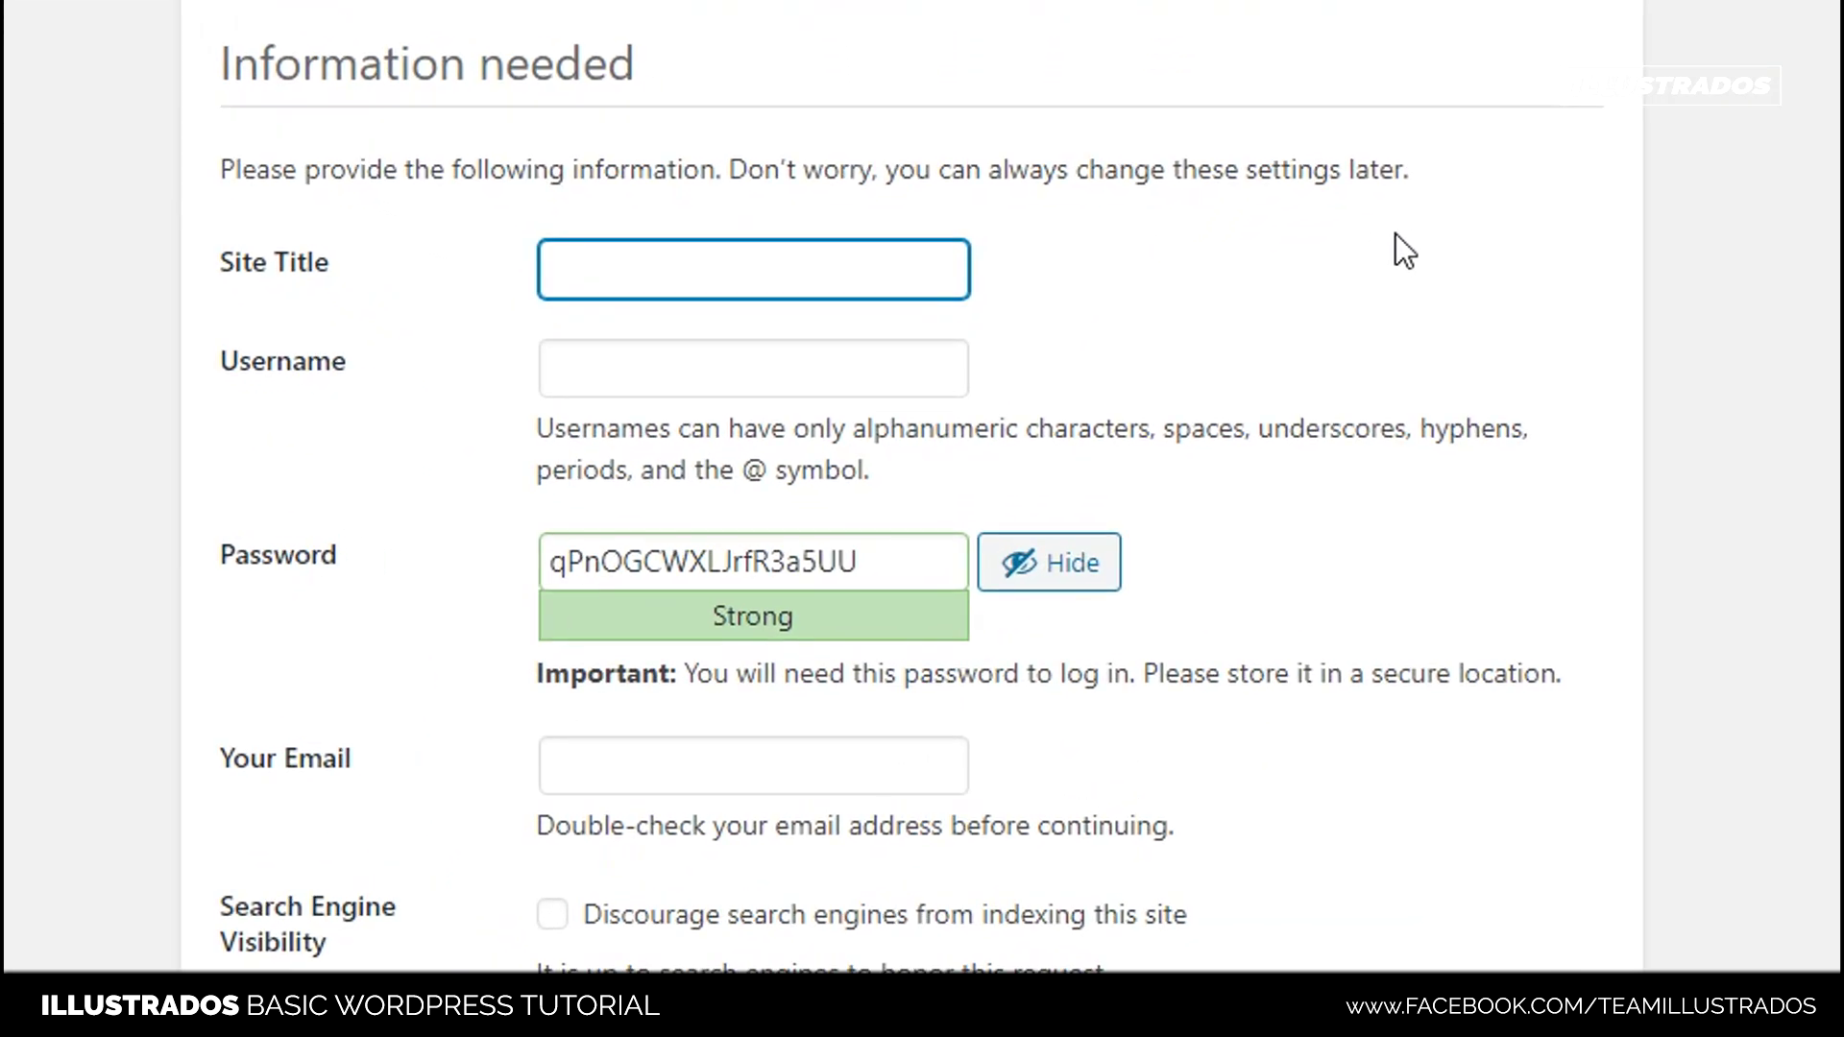
- Set the Site Title to 'Tutorial Website'
{"action": "left_click", "coordinate": [785, 257]}
{"action": "left_click", "coordinate": [784, 257]}
{"action": "type", "text": "Example Website"}
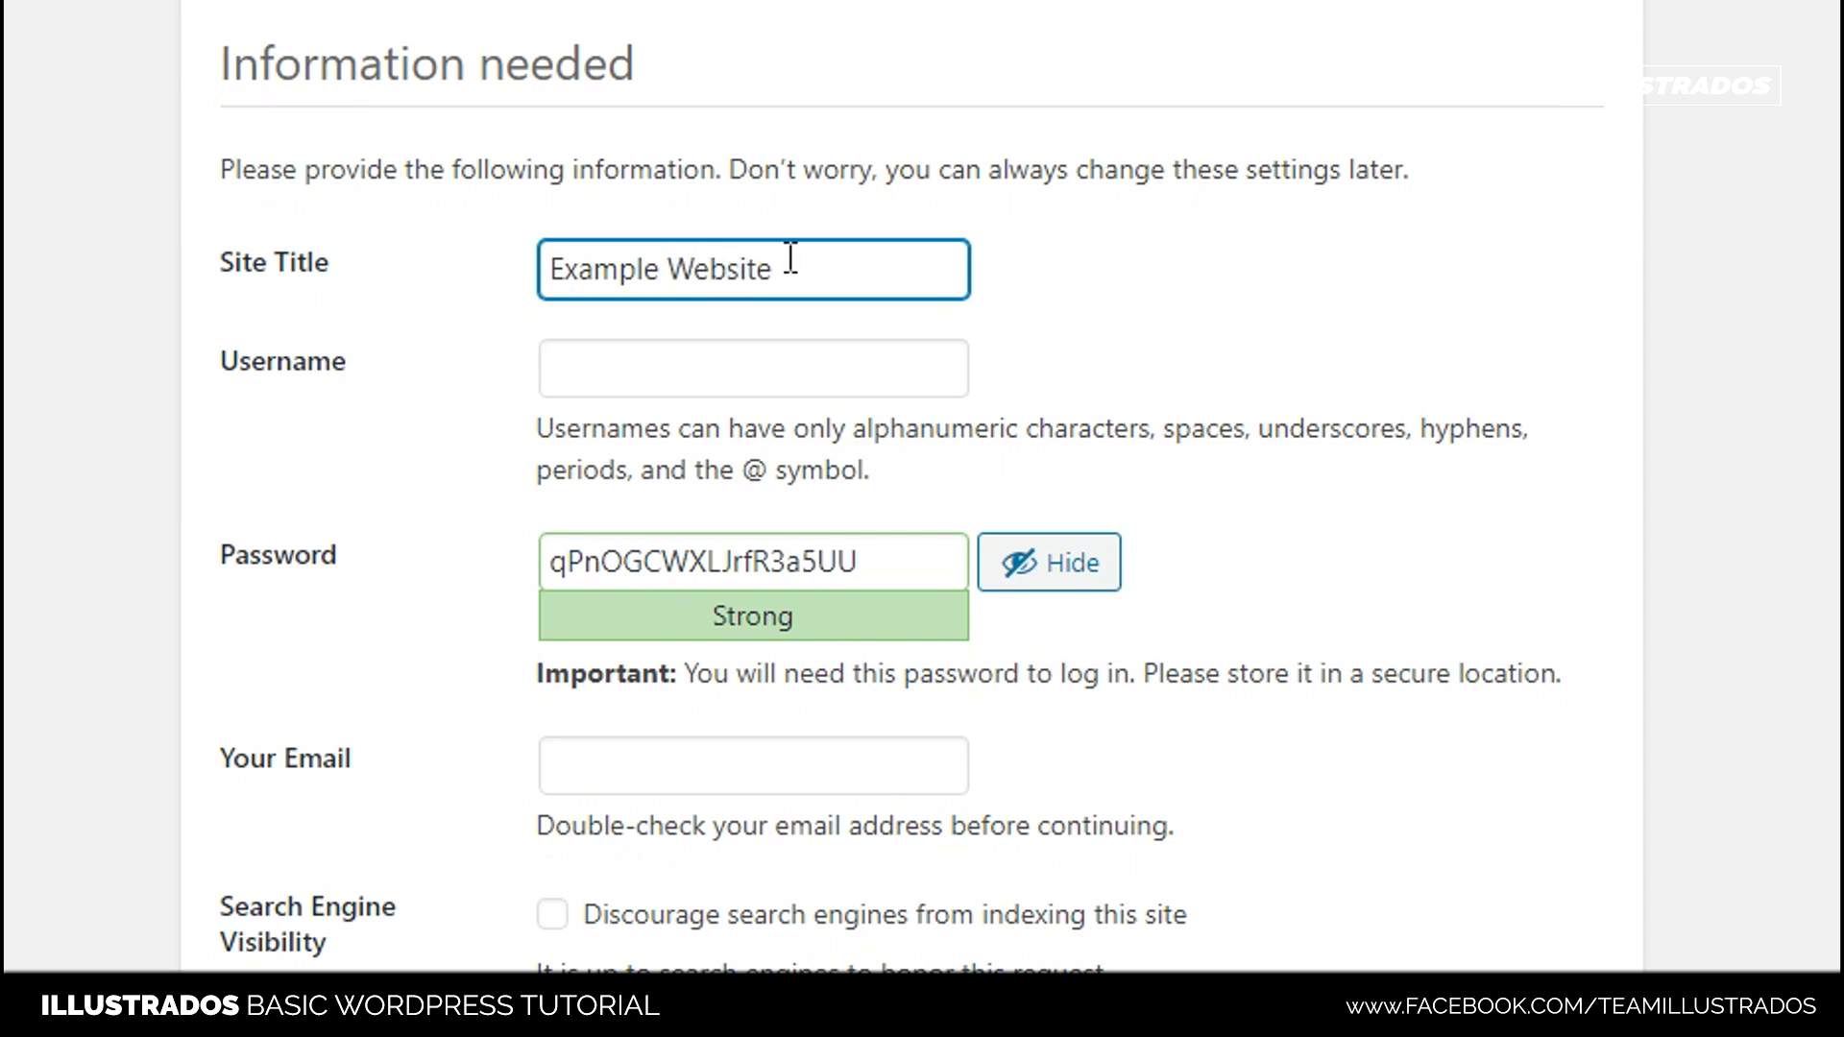
{"action": "left_click_drag", "start_coordinate": [819, 263], "coordinate": [549, 267]}
{"action": "key", "text": "BackSpace"}
{"action": "type", "text": "Tuto"}
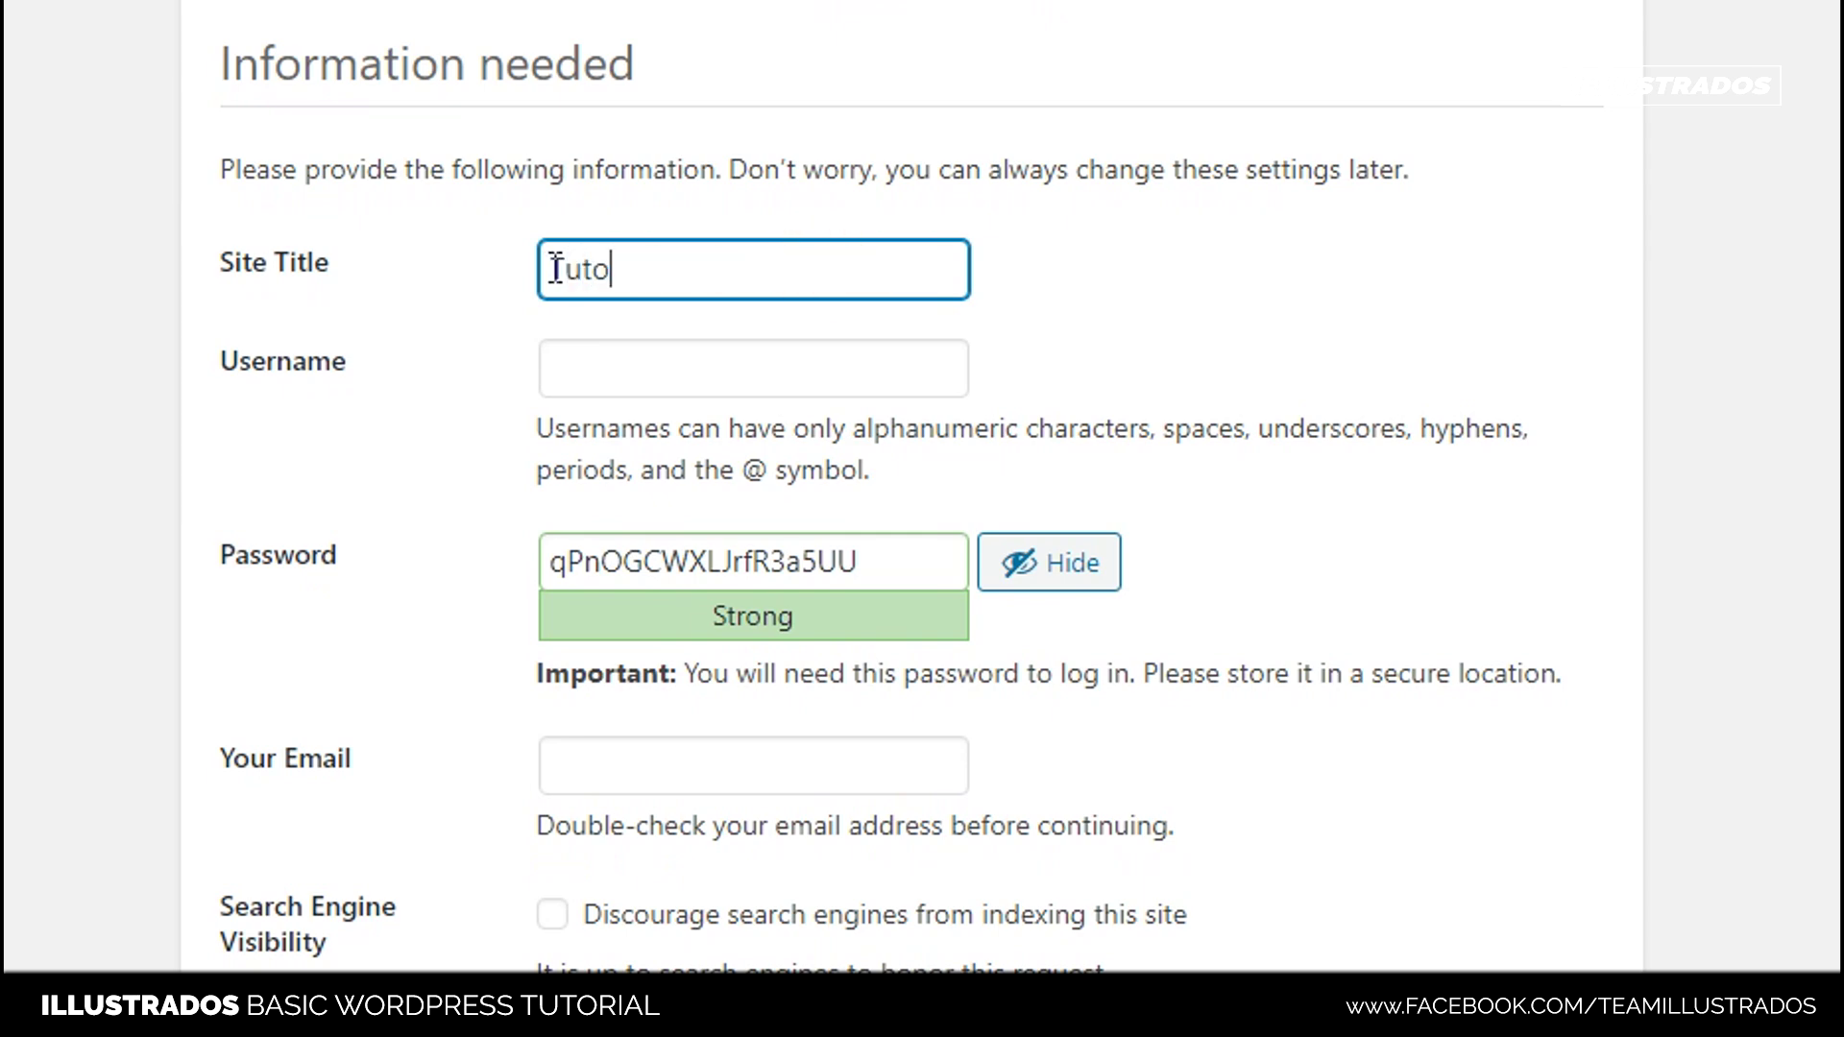
{"action": "type", "text": "rial Website"}
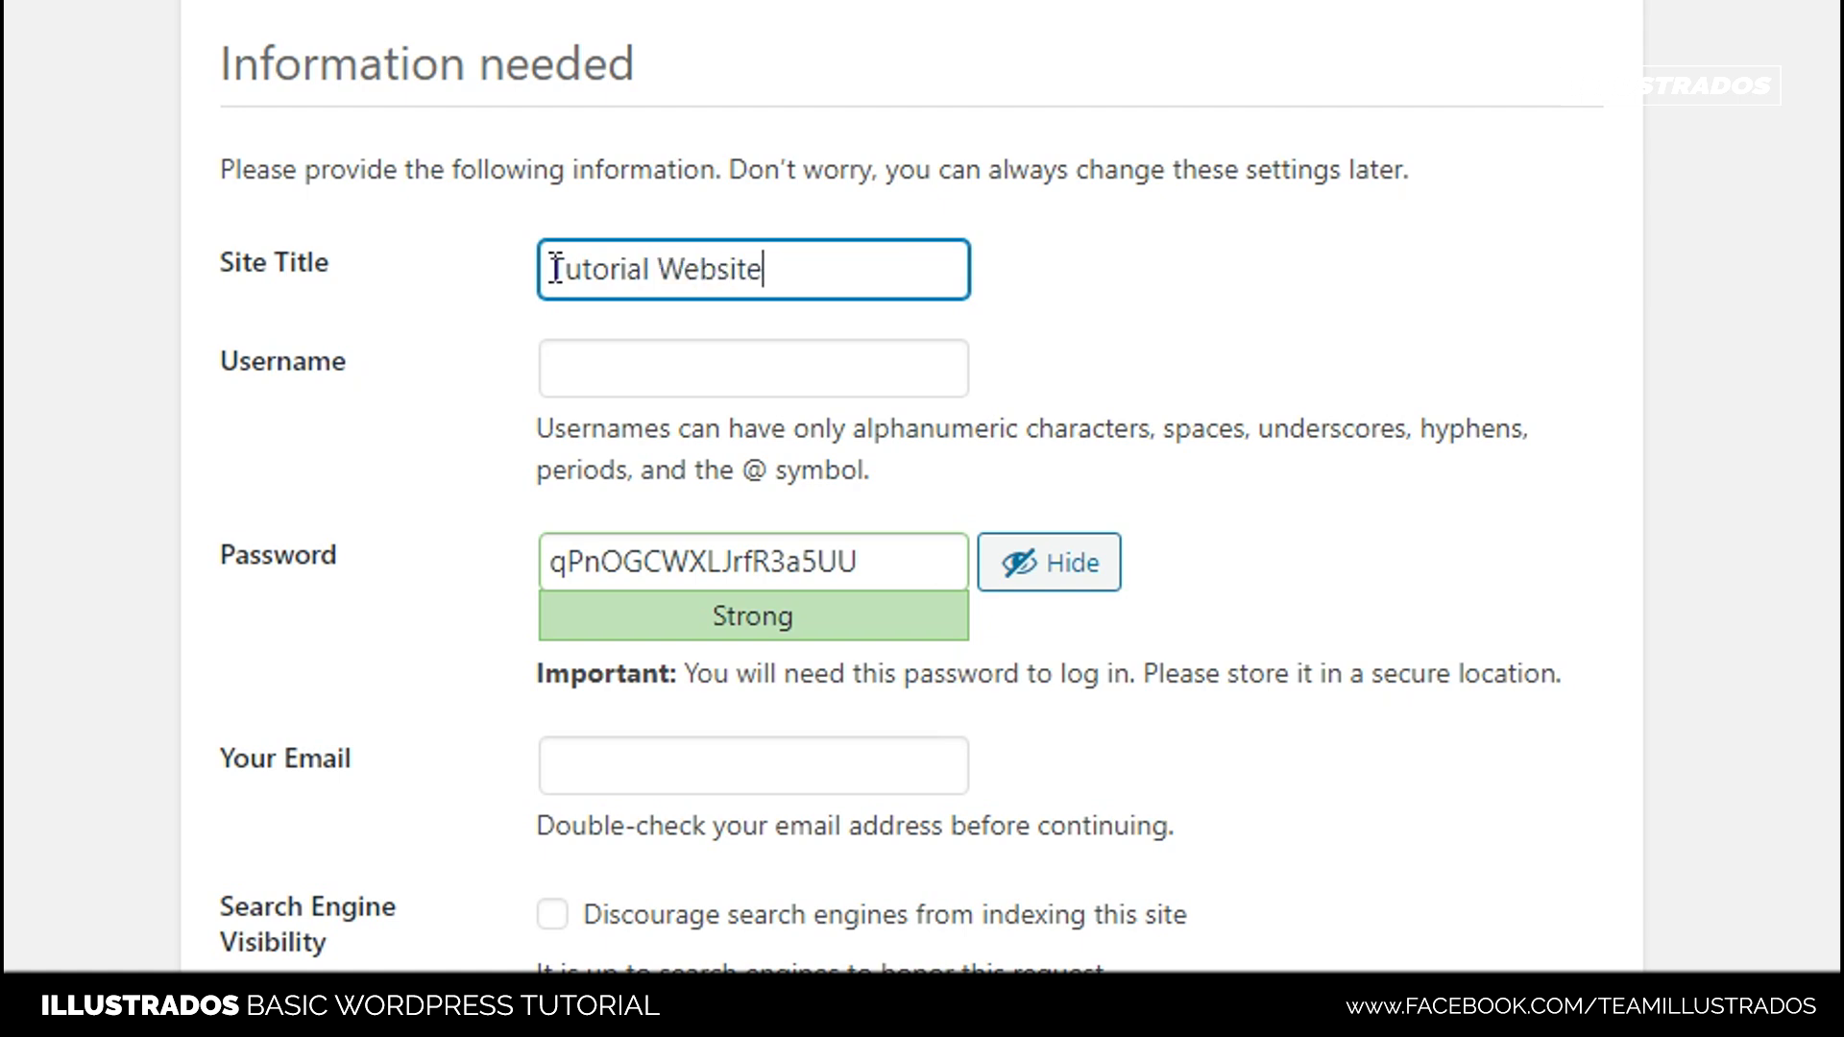
{"action": "left_click", "coordinate": [357, 485]}
{"action": "scroll", "coordinate": [583, 330], "scroll_direction": "up", "scroll_amount": 1}
{"action": "scroll", "coordinate": [584, 331], "scroll_direction": "up", "scroll_amount": 2}
- Enter 'admin' as the administrator username
{"action": "left_click", "coordinate": [727, 565]}
{"action": "left_click", "coordinate": [451, 757]}
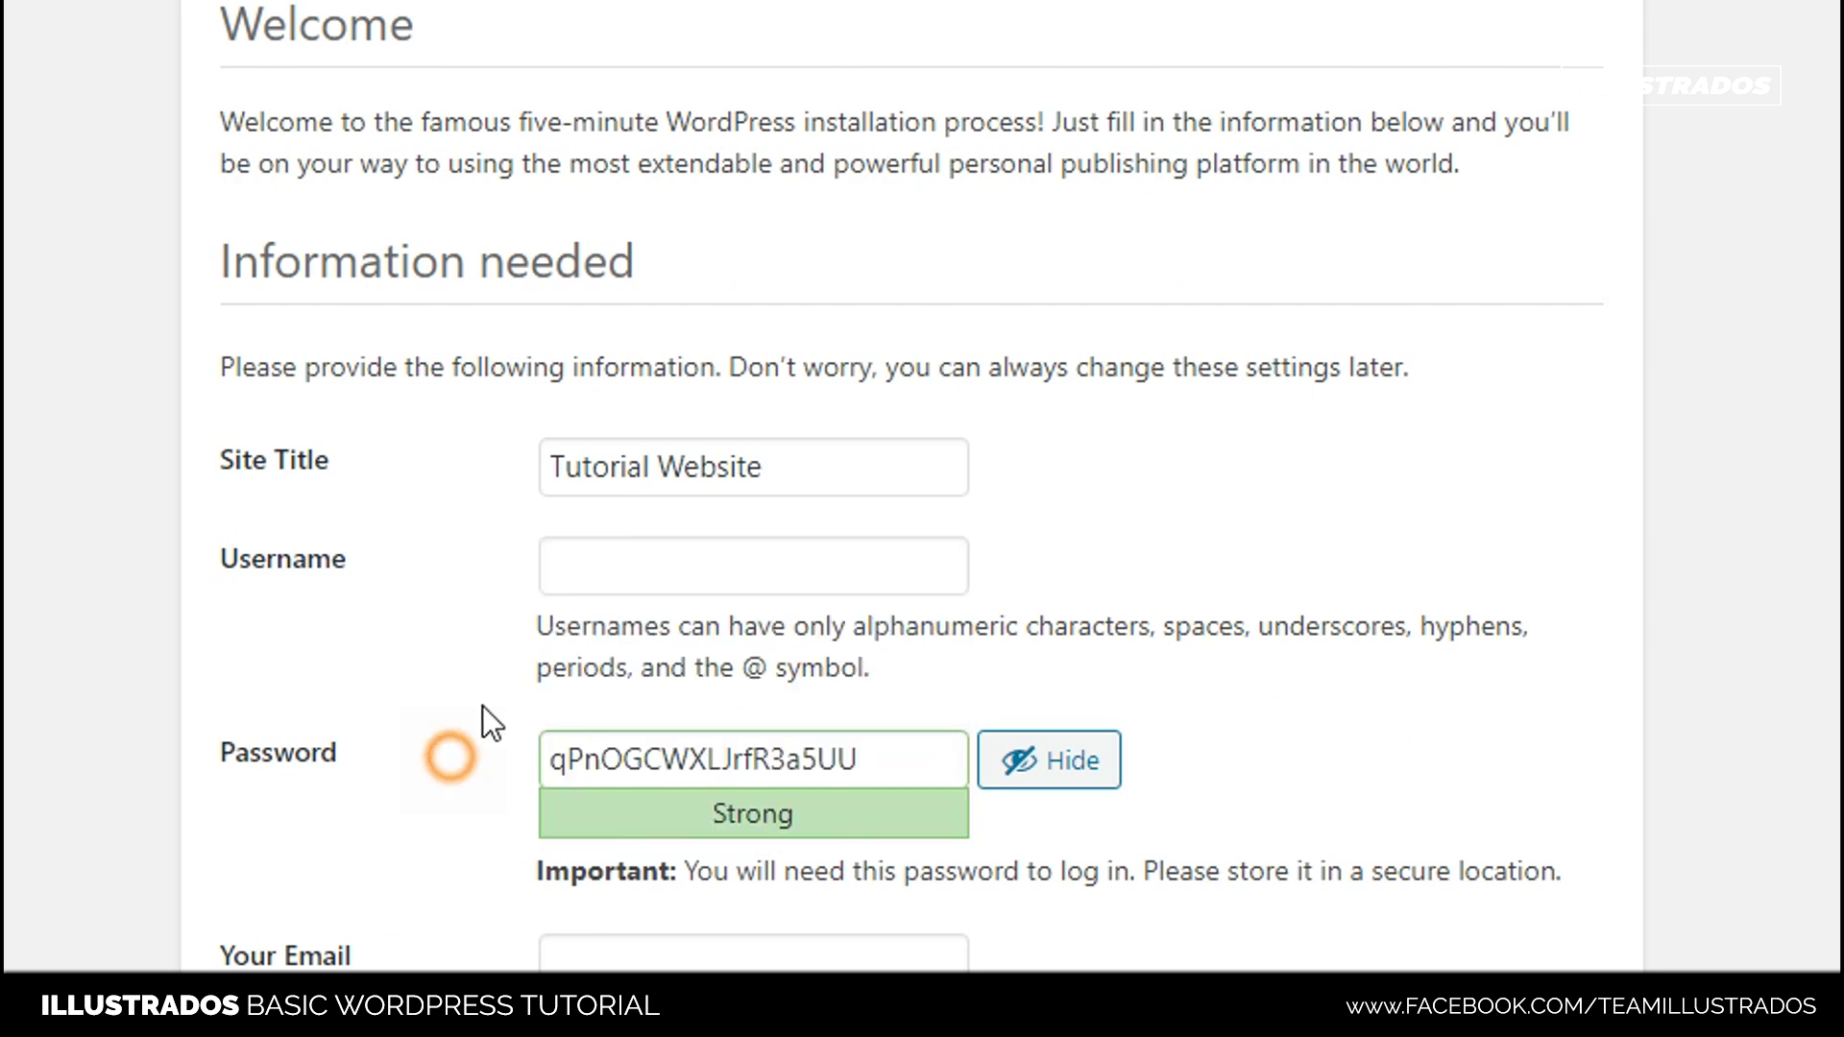
{"action": "left_click", "coordinate": [609, 569]}
{"action": "type", "text": "Admin"}
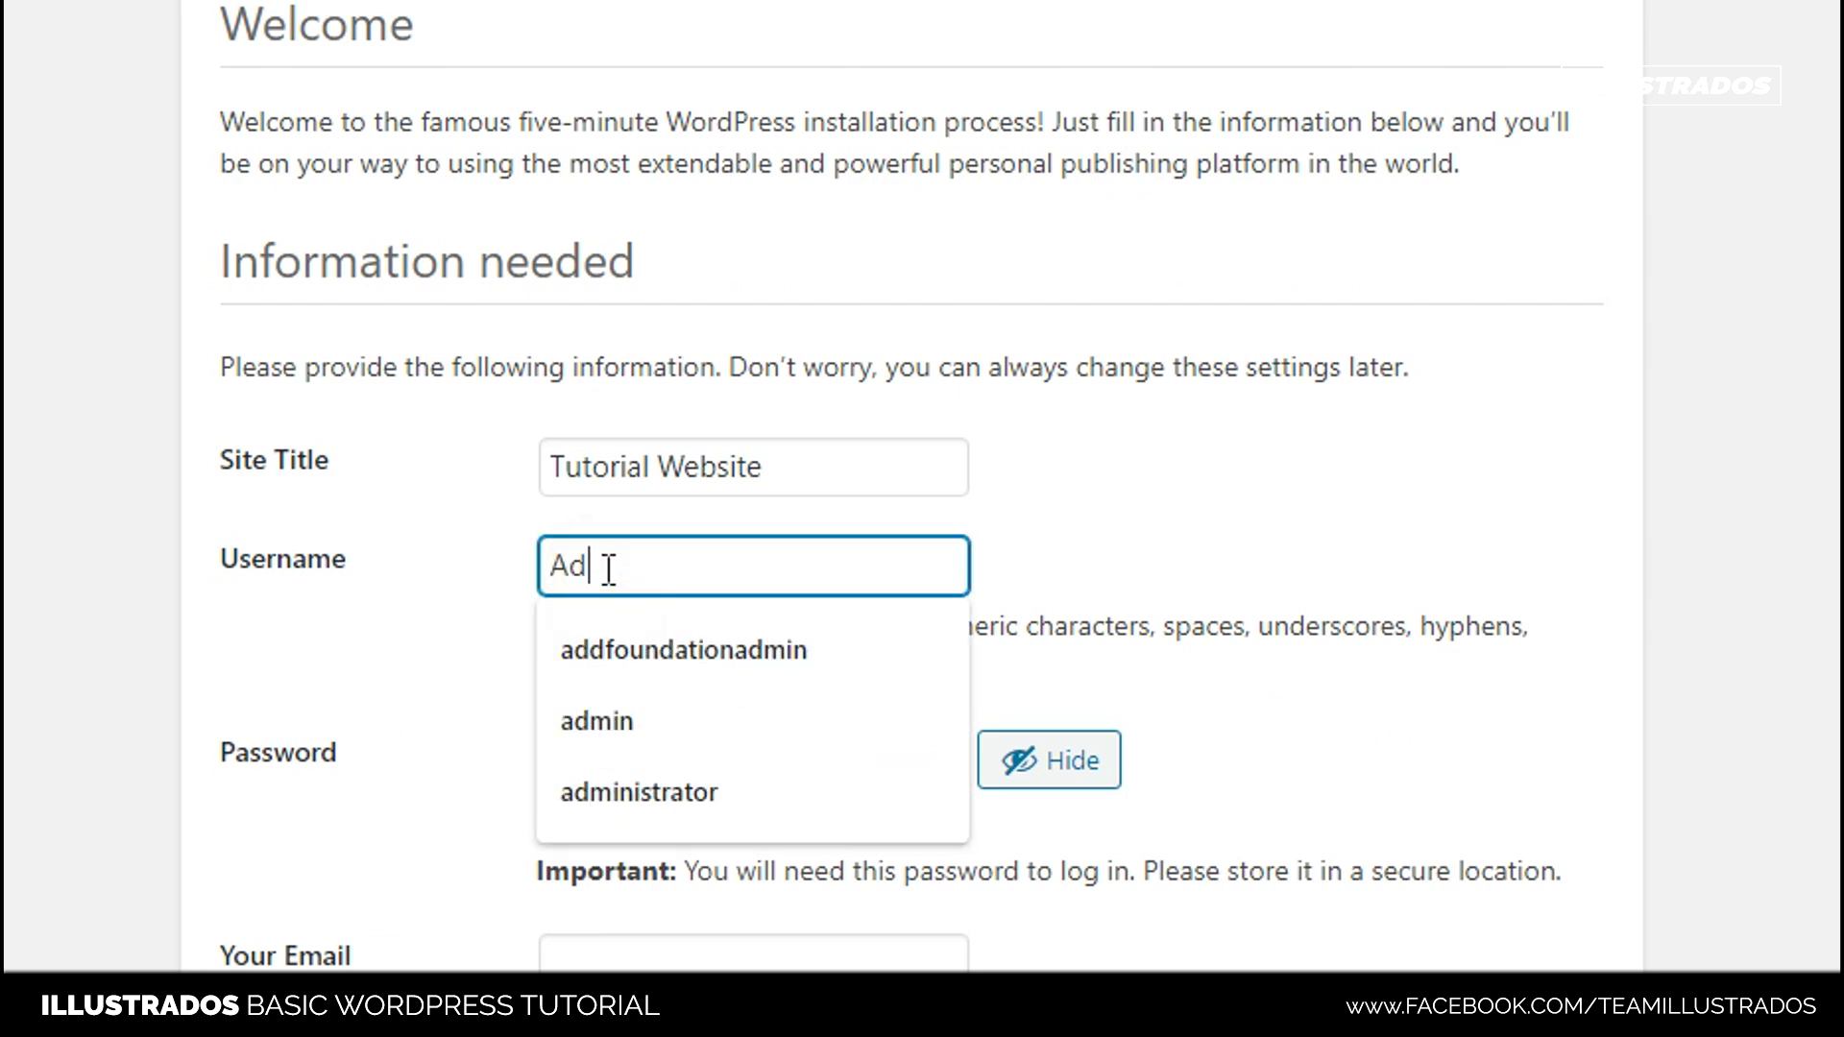
{"action": "left_click", "coordinate": [452, 650]}
{"action": "left_click_drag", "start_coordinate": [568, 568], "coordinate": [515, 569]}
{"action": "type", "text": "a"}
{"action": "left_click", "coordinate": [1213, 561]}
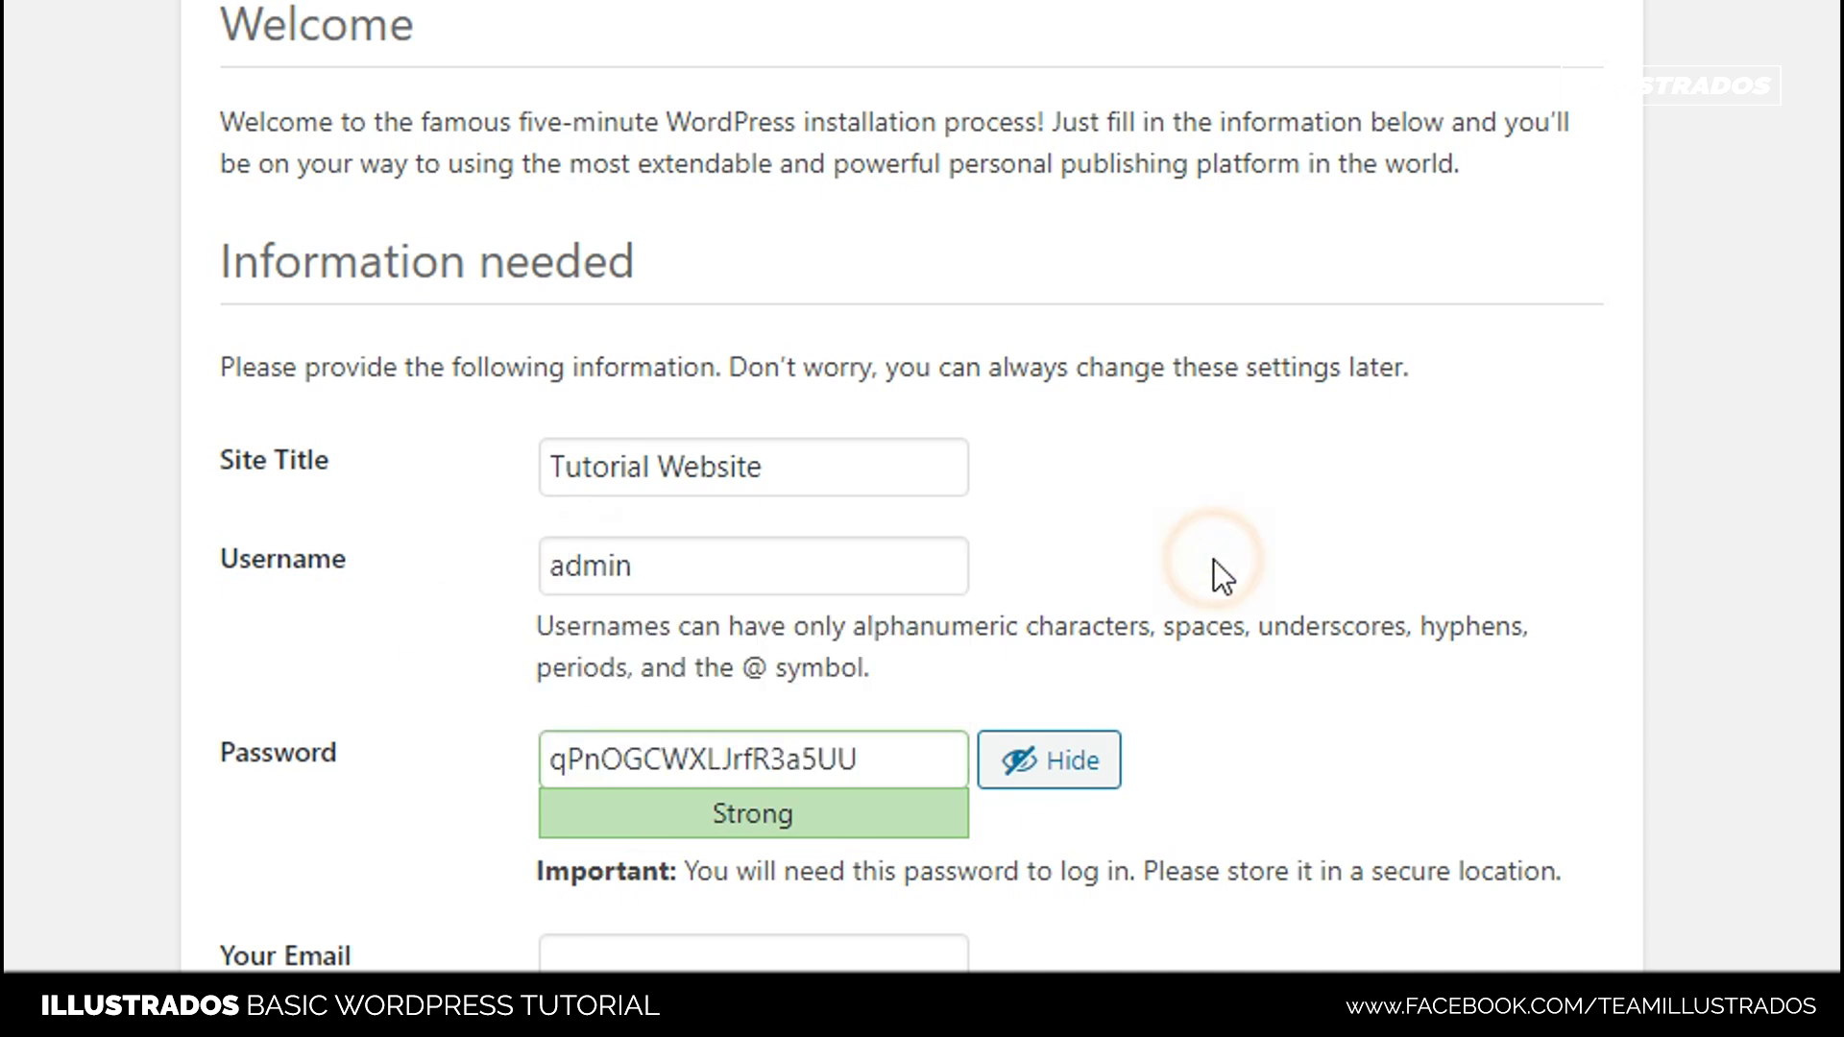
{"action": "scroll", "coordinate": [1213, 561], "scroll_direction": "down", "scroll_amount": 2}
- Replace the generated password with a custom password of Medium strength
{"action": "left_click_drag", "start_coordinate": [864, 552], "coordinate": [553, 555]}
{"action": "left_click", "coordinate": [1243, 560]}
{"action": "double_click", "coordinate": [806, 560]}
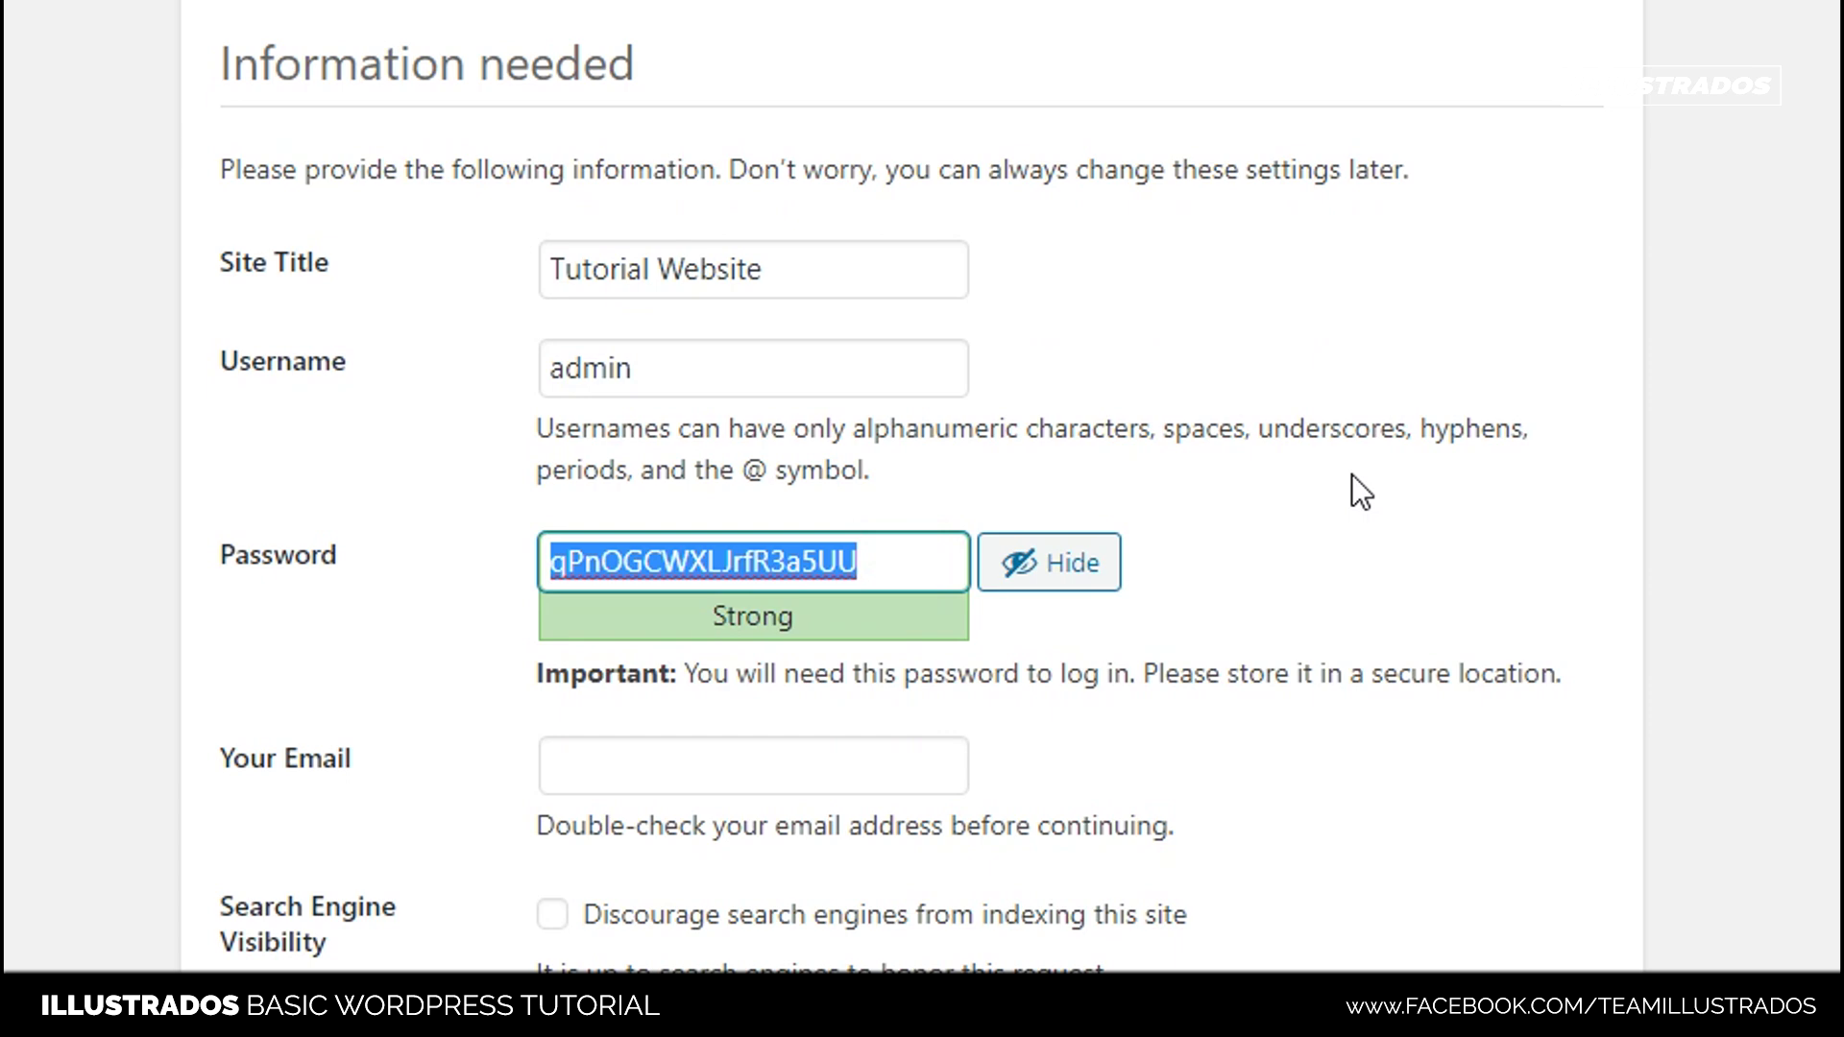
{"action": "type", "text": "Admini"}
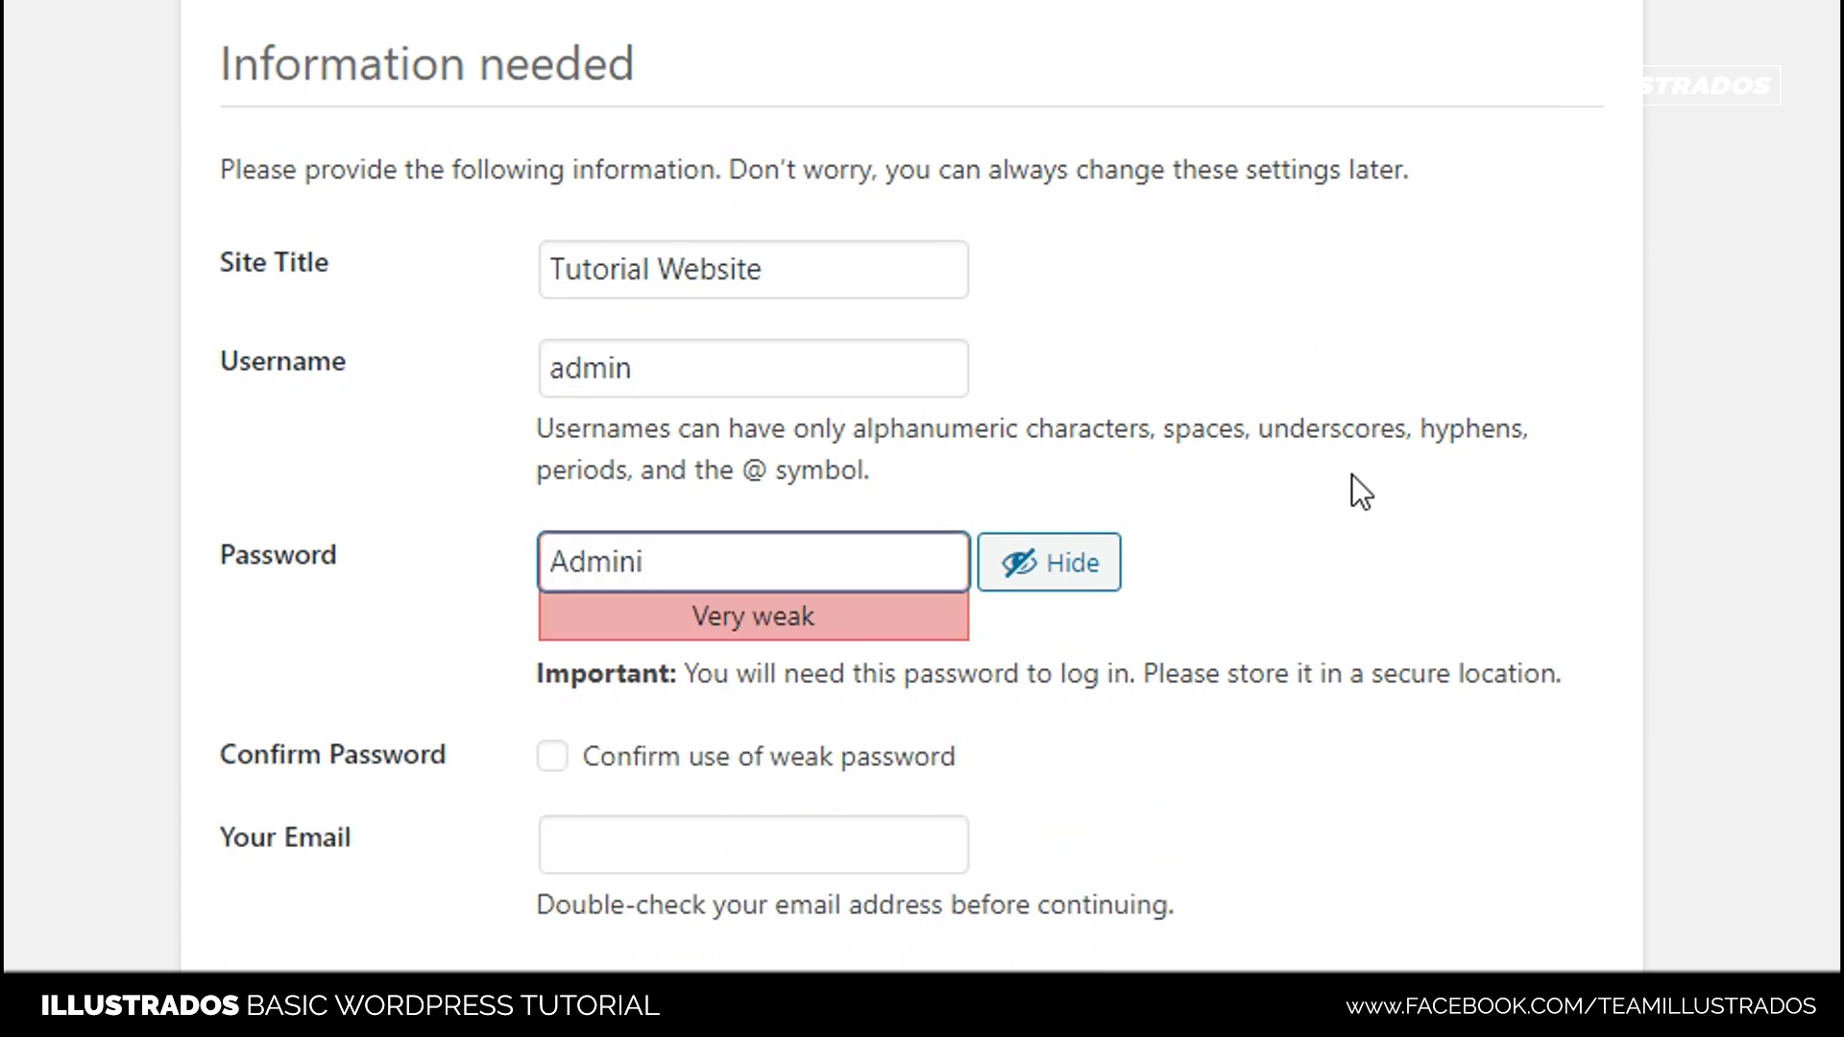
{"action": "type", "text": "strator123"}
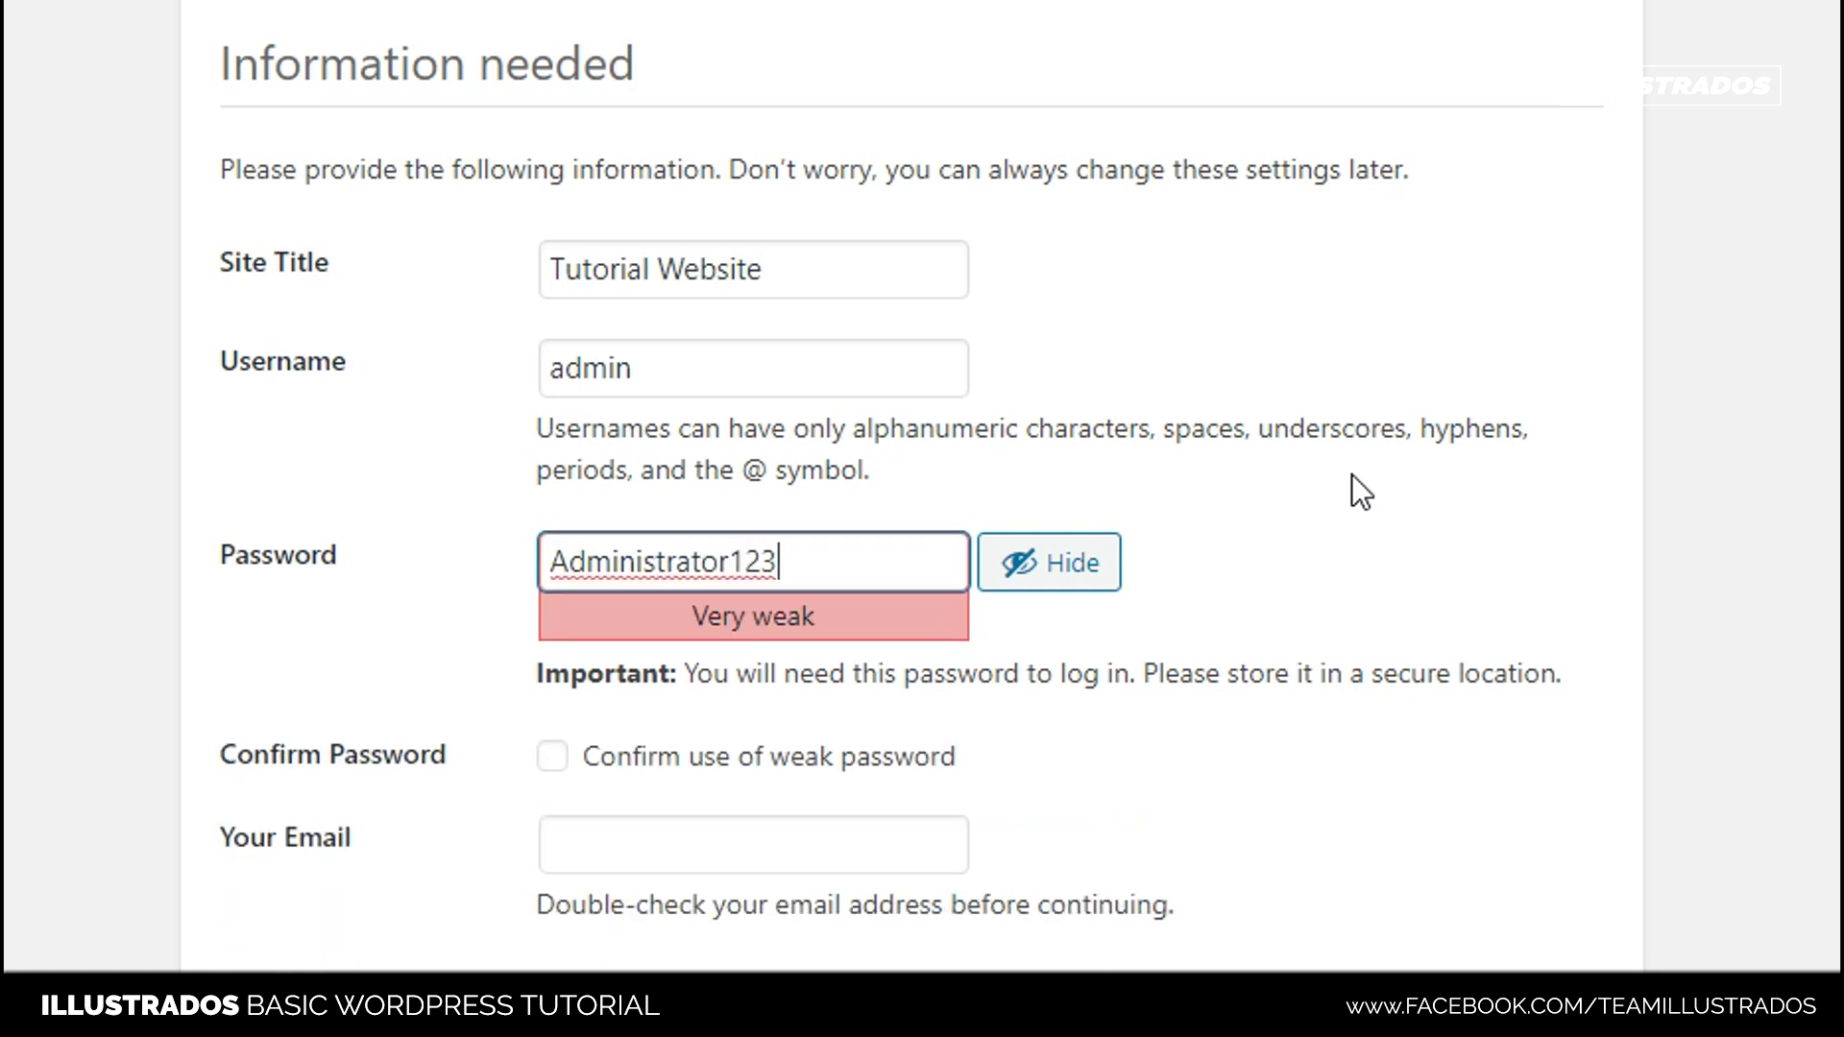
{"action": "type", "text": "!"}
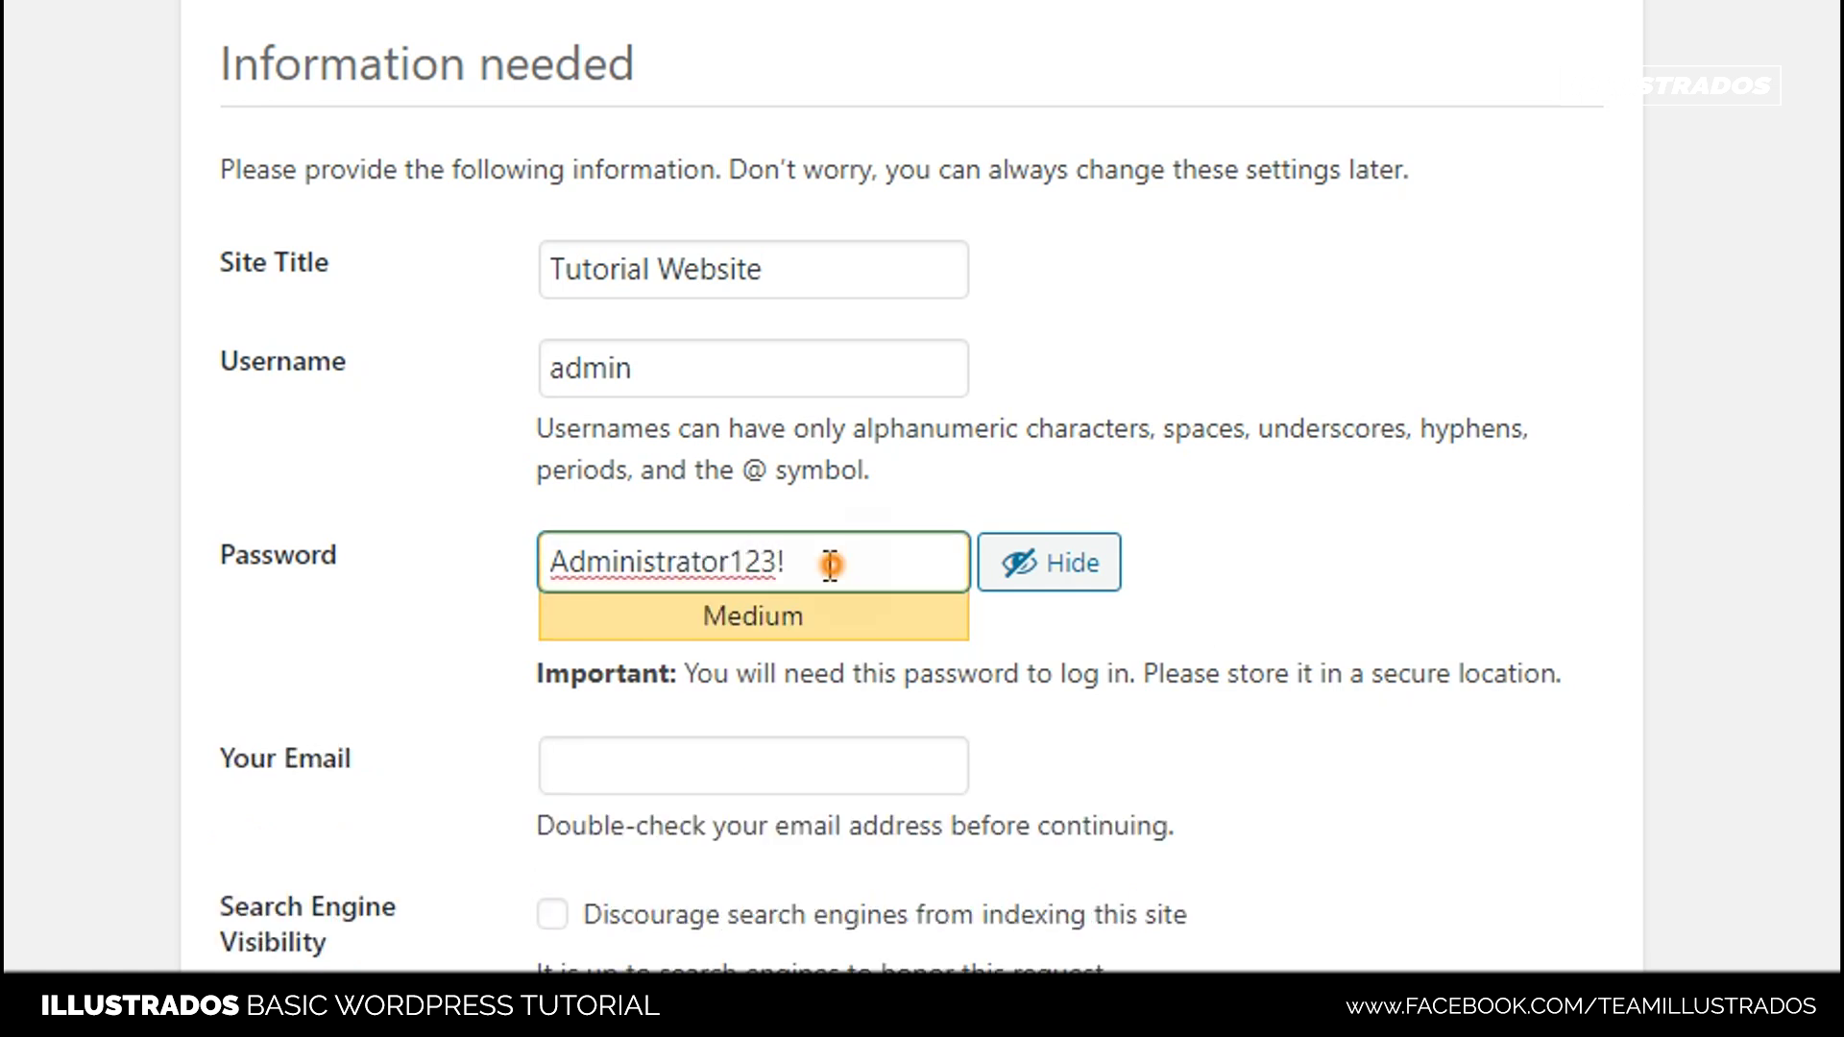
{"action": "triple_click", "coordinate": [823, 564]}
{"action": "left_click", "coordinate": [828, 567]}
{"action": "triple_click", "coordinate": [833, 563]}
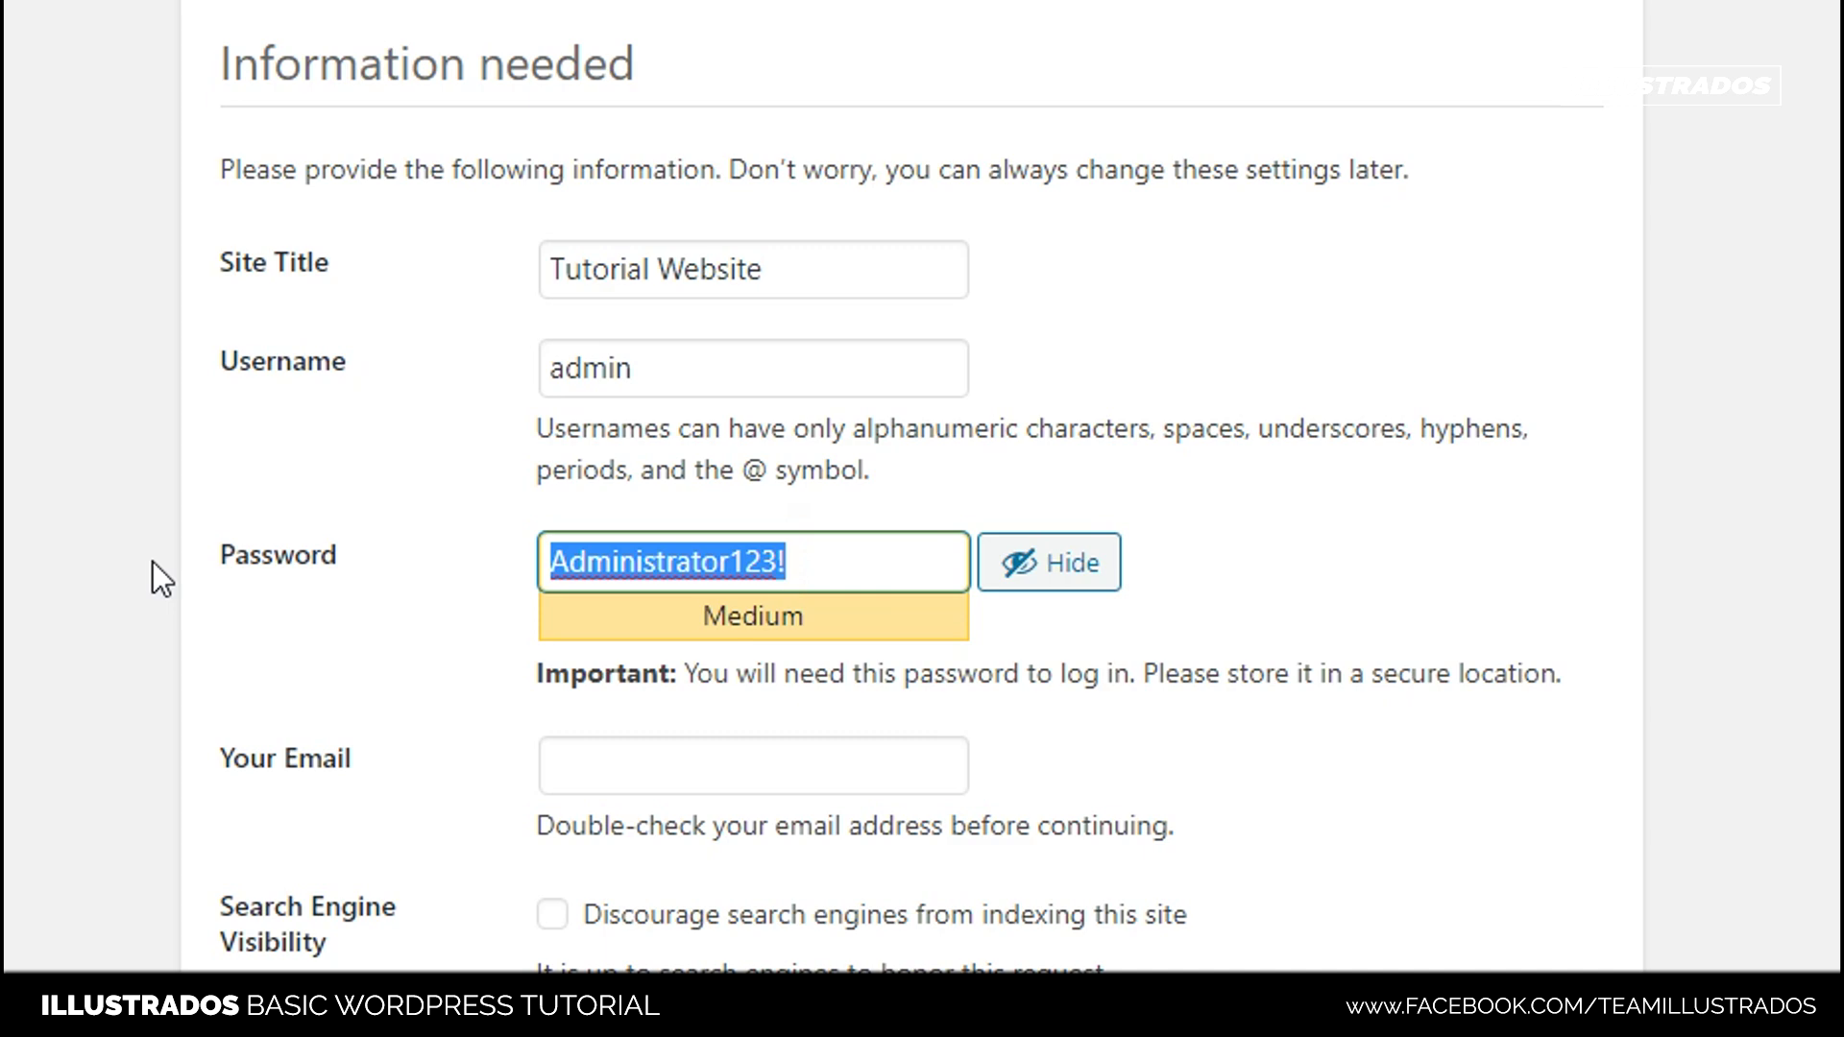
{"action": "left_click", "coordinate": [806, 555]}
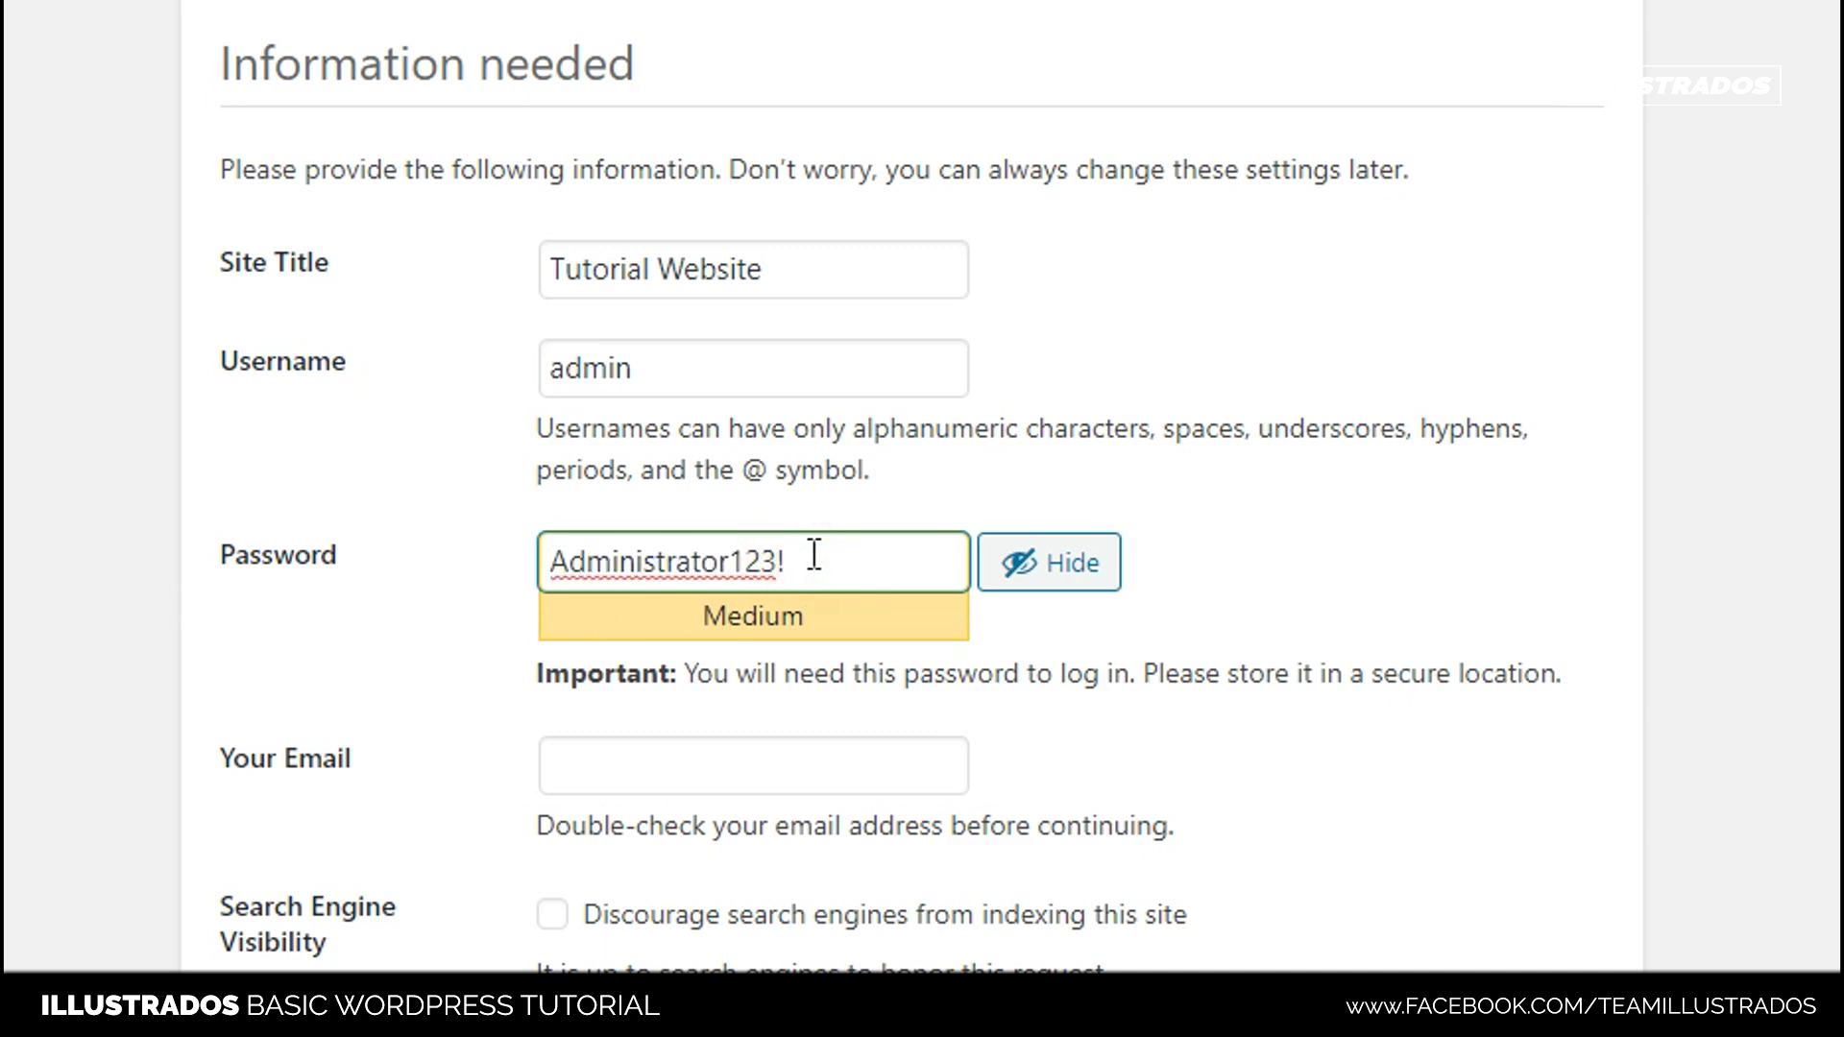
{"action": "triple_click", "coordinate": [814, 559]}
{"action": "left_click", "coordinate": [567, 564]}
{"action": "left_click_drag", "start_coordinate": [568, 563], "coordinate": [527, 567]}
{"action": "left_click", "coordinate": [834, 565]}
{"action": "triple_click", "coordinate": [863, 565]}
{"action": "left_click", "coordinate": [12, 601]}
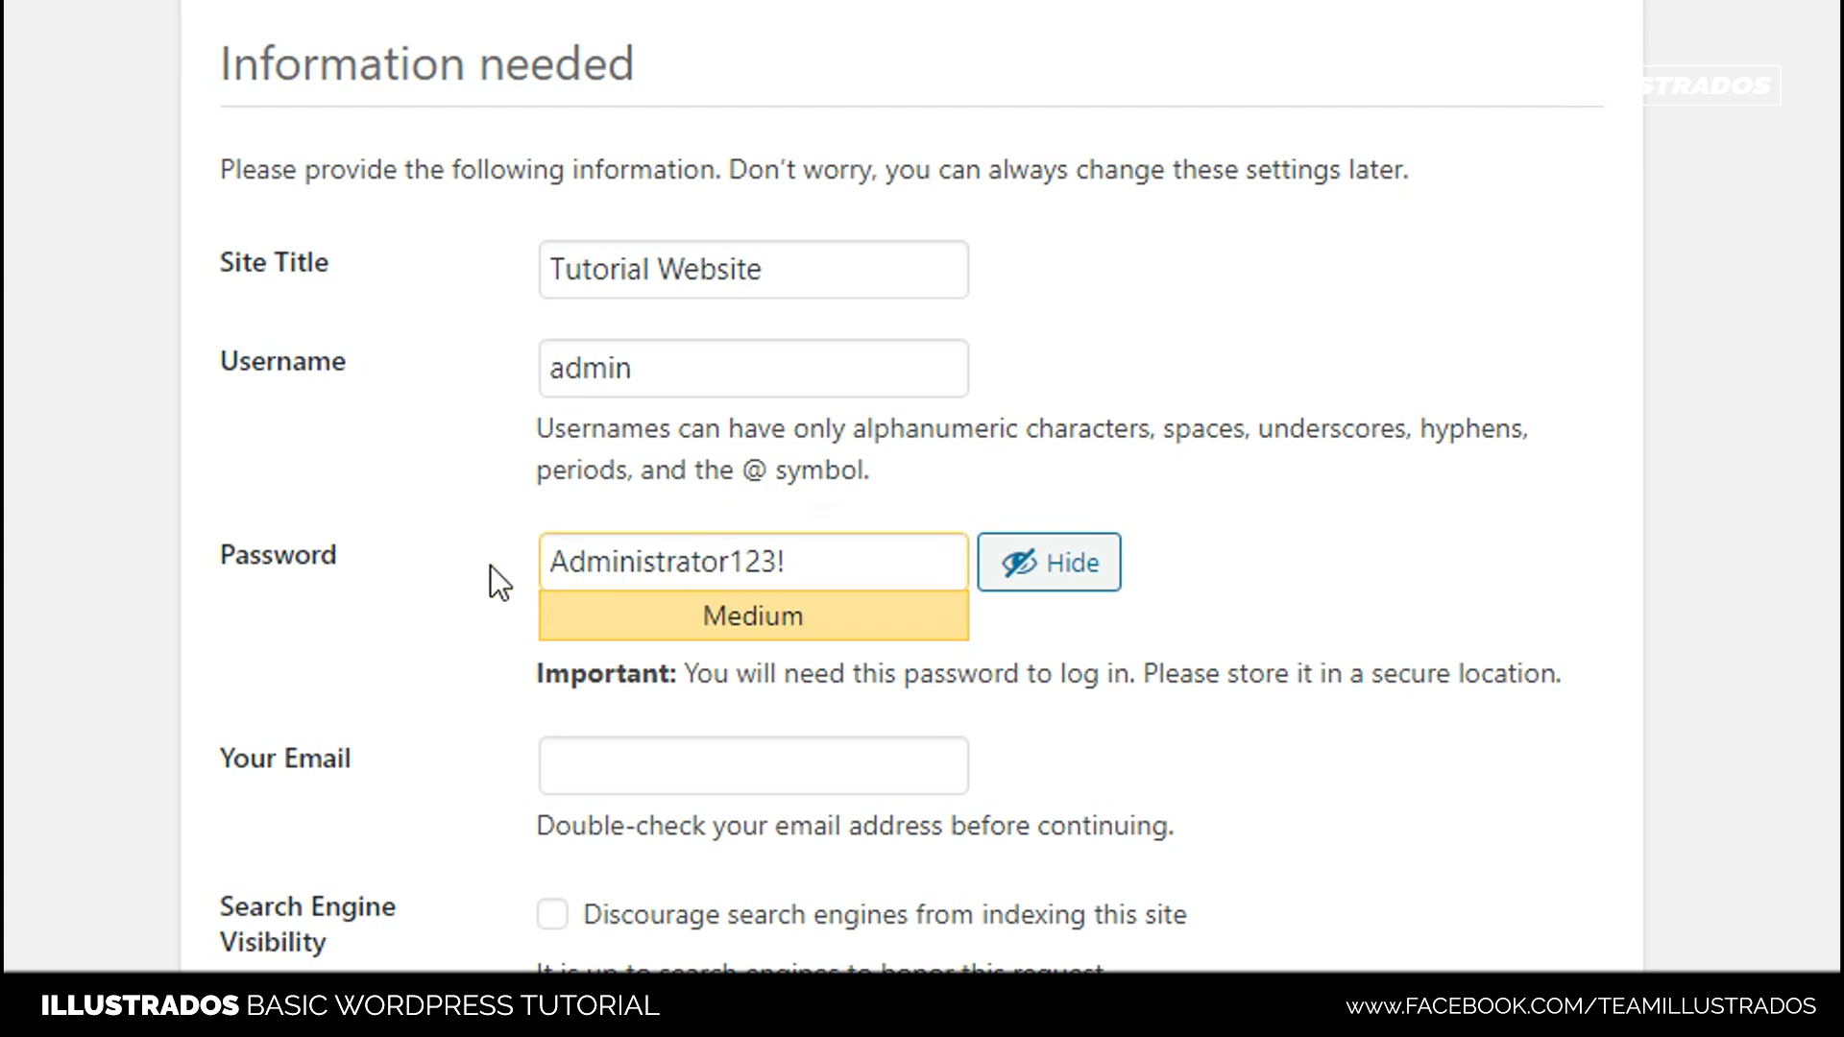
- Add the admin username to the Notepad notes on a new line below the database name
{"action": "left_click", "coordinate": [715, 368]}
{"action": "key", "text": "ctrl+a"}
{"action": "key", "text": "ctrl+c"}
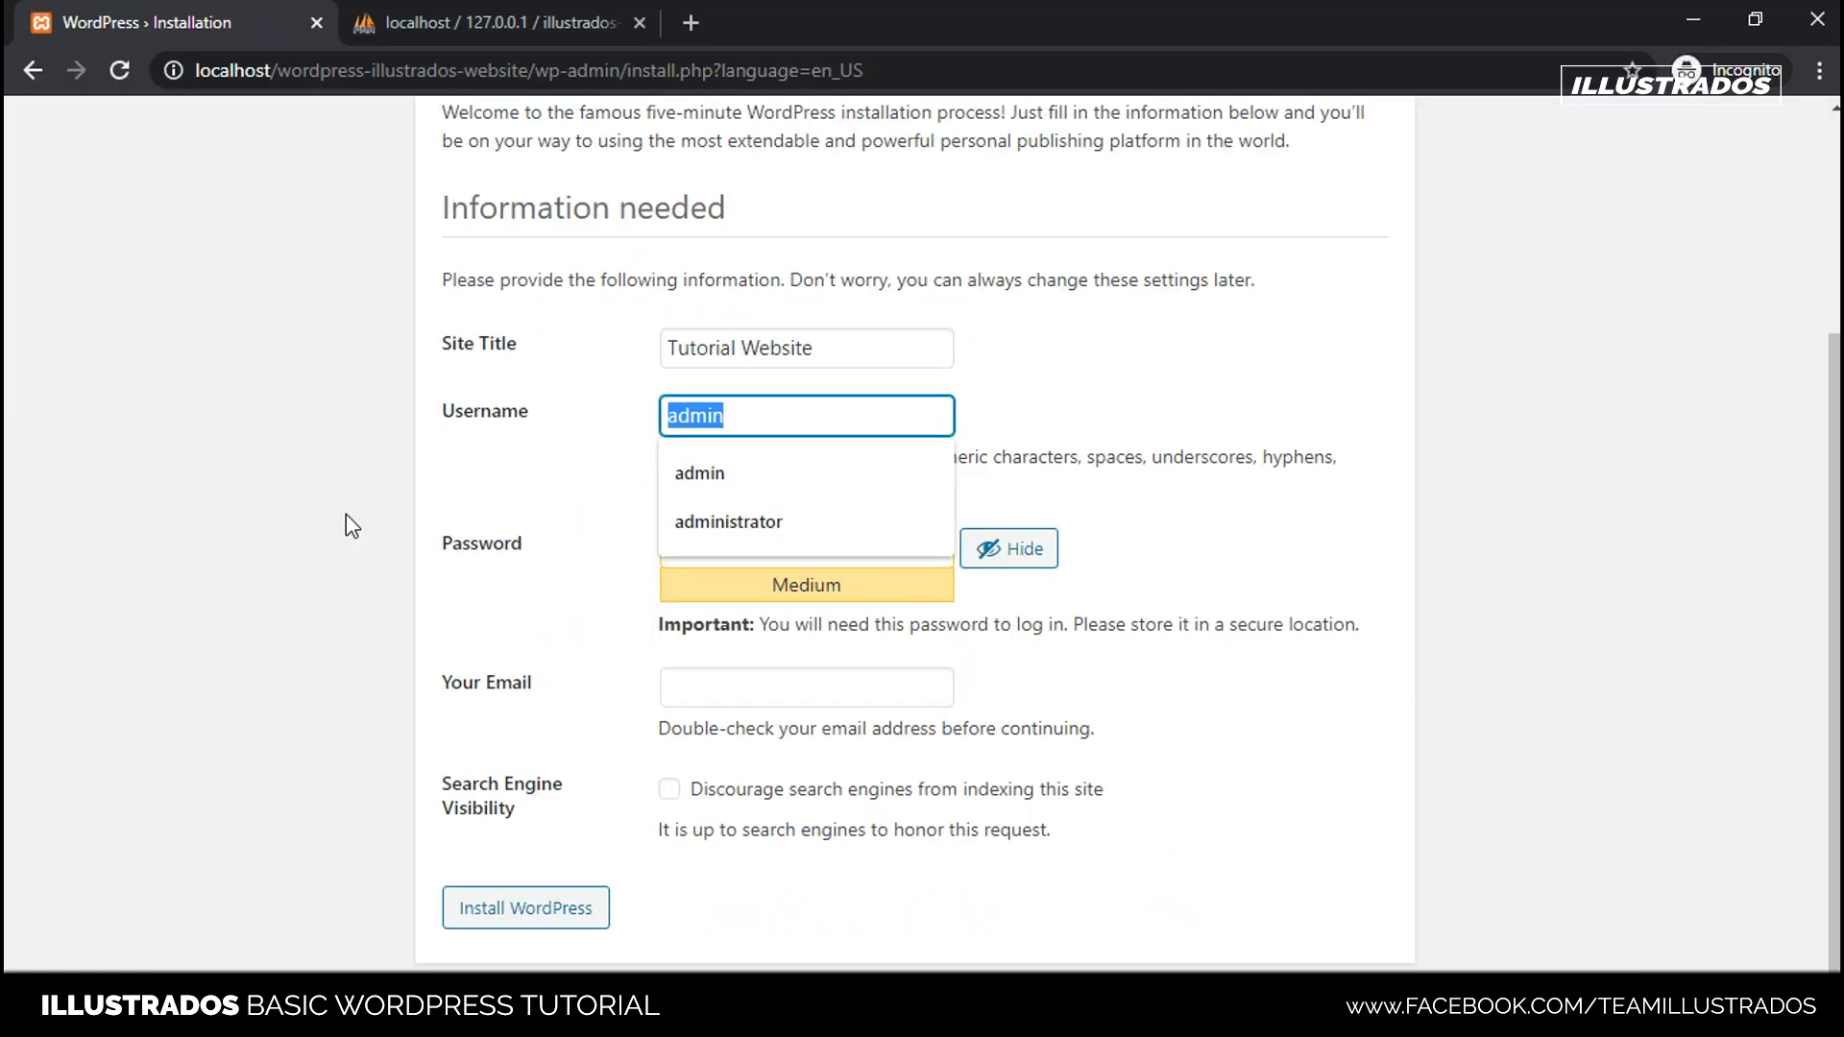
{"action": "left_click", "coordinate": [346, 515]}
{"action": "key", "text": "alt+Tab"}
{"action": "left_click", "coordinate": [811, 346]}
{"action": "key", "text": "Return"}
{"action": "key", "text": "Return"}
{"action": "key", "text": "ctrl+v"}
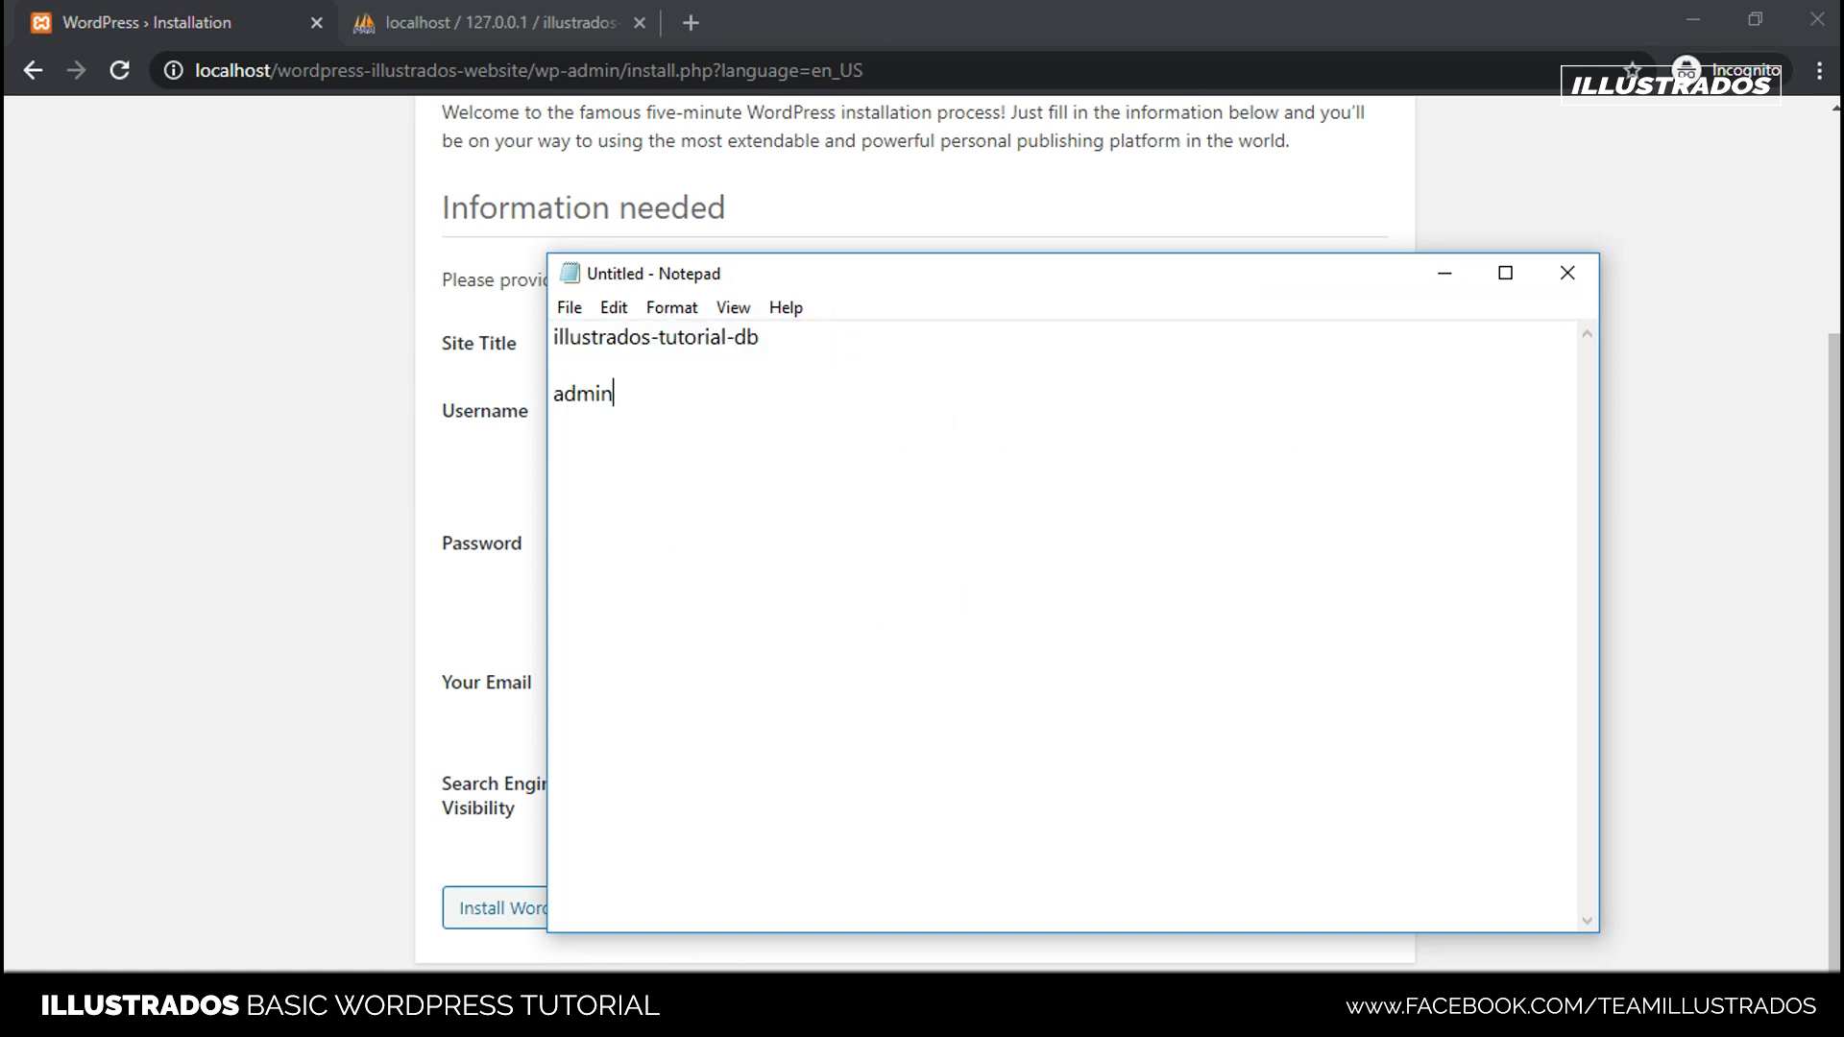
- Copy the chosen password into the notes below the username and return to the form
{"action": "left_click", "coordinate": [1444, 278]}
{"action": "left_click", "coordinate": [745, 544]}
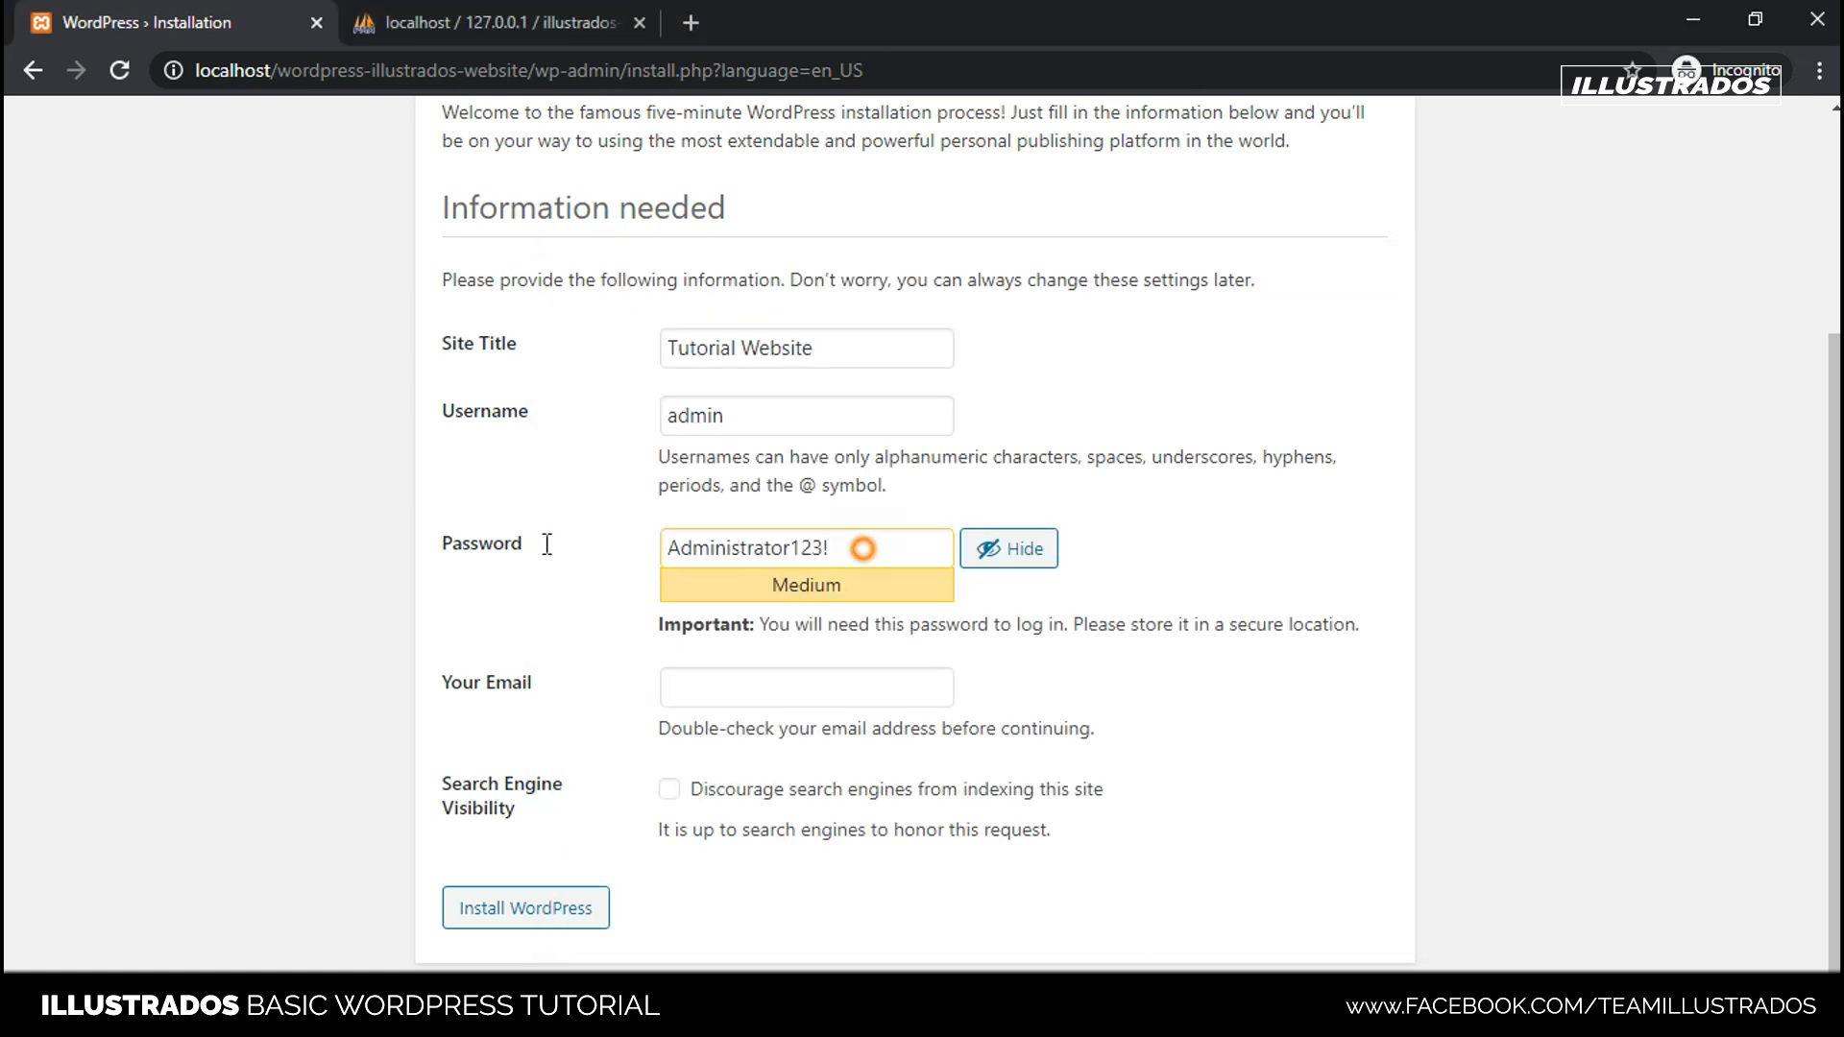
{"action": "key", "text": "ctrl+a"}
{"action": "key", "text": "ctrl+c"}
{"action": "key", "text": "alt+Tab"}
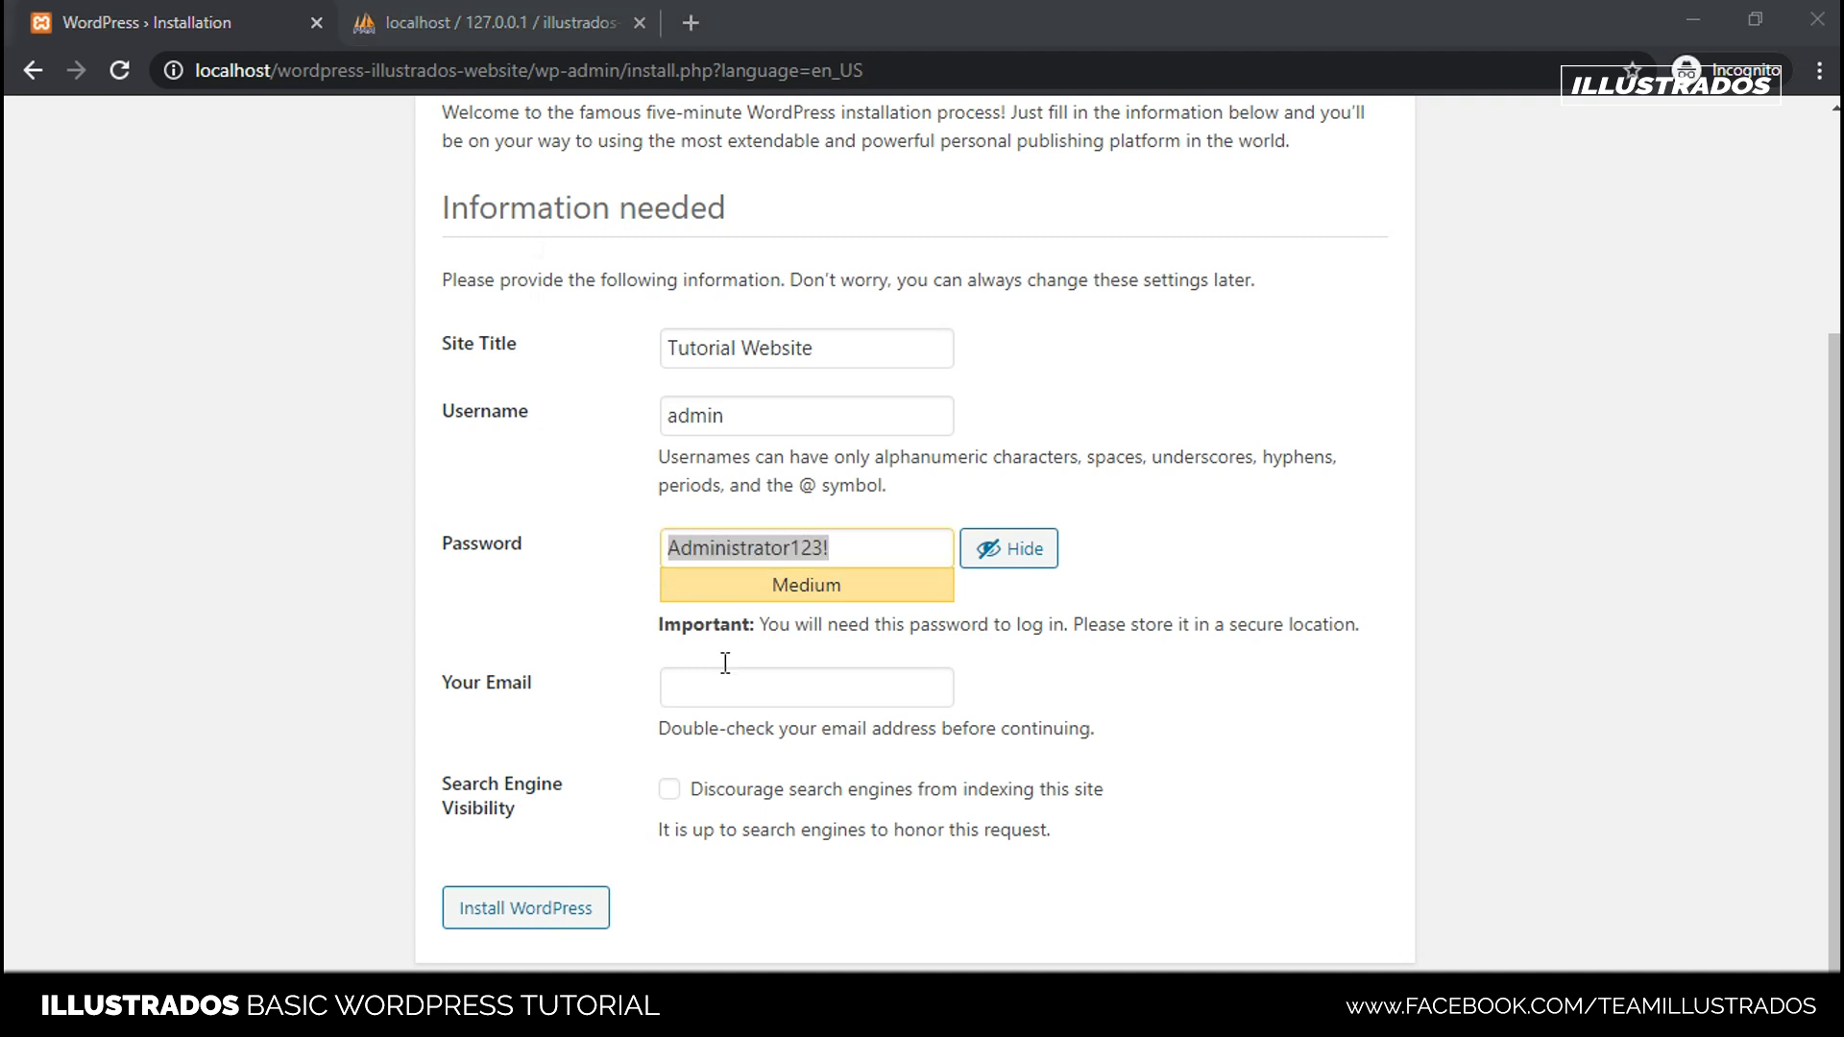
{"action": "key", "text": "Return"}
{"action": "key", "text": "ctrl+v"}
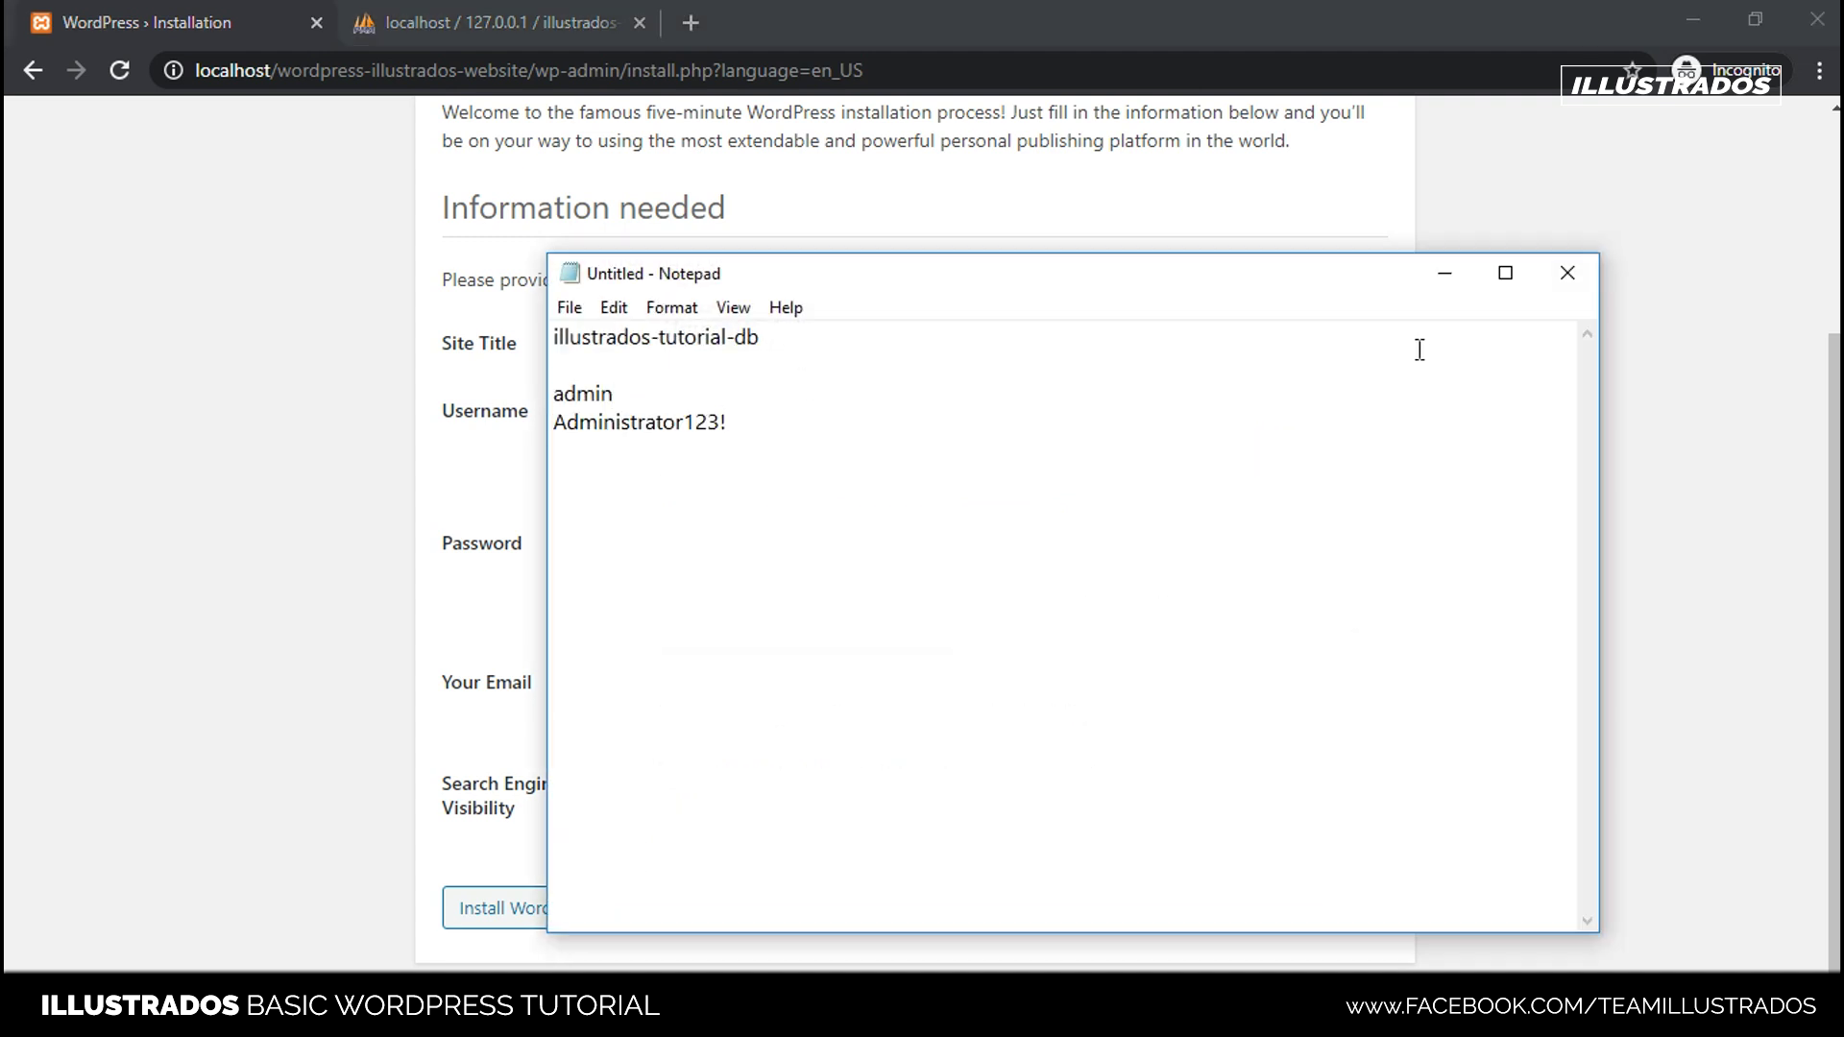
{"action": "left_click", "coordinate": [1443, 273]}
{"action": "left_click", "coordinate": [274, 527]}
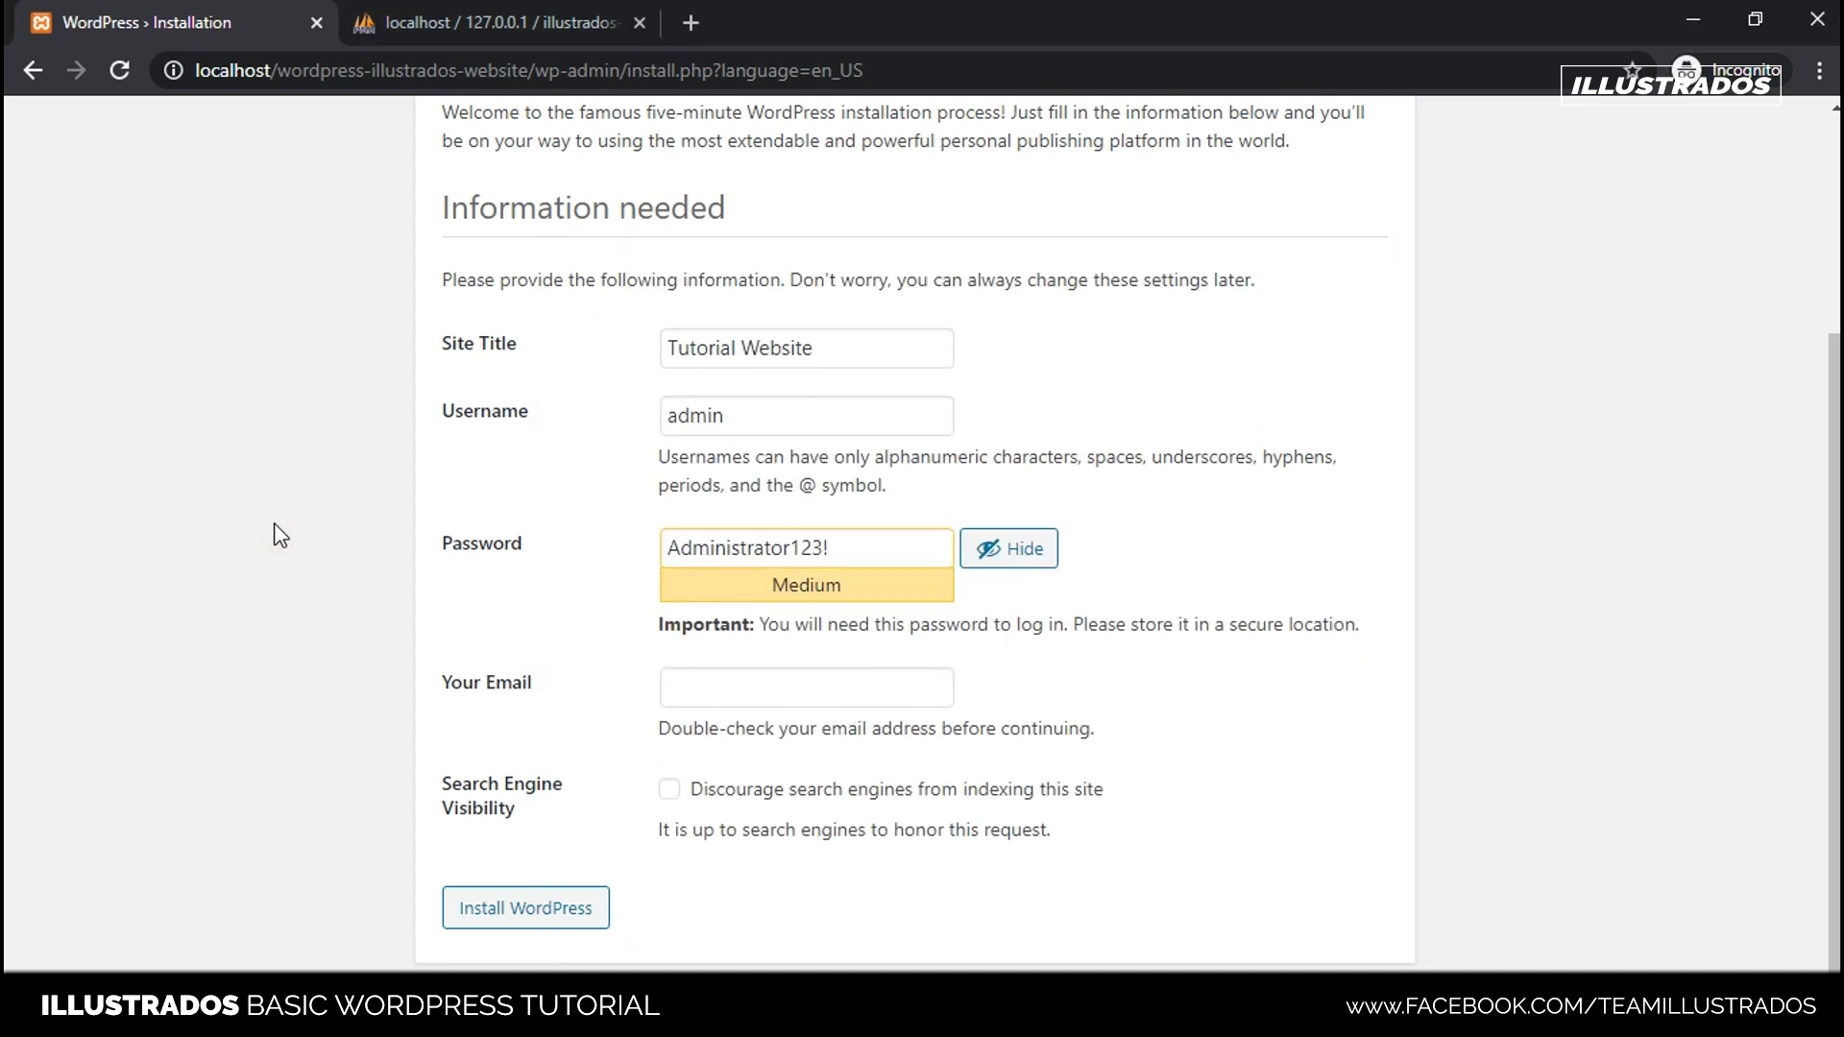
{"action": "left_click", "coordinate": [765, 691]}
{"action": "left_click", "coordinate": [540, 685]}
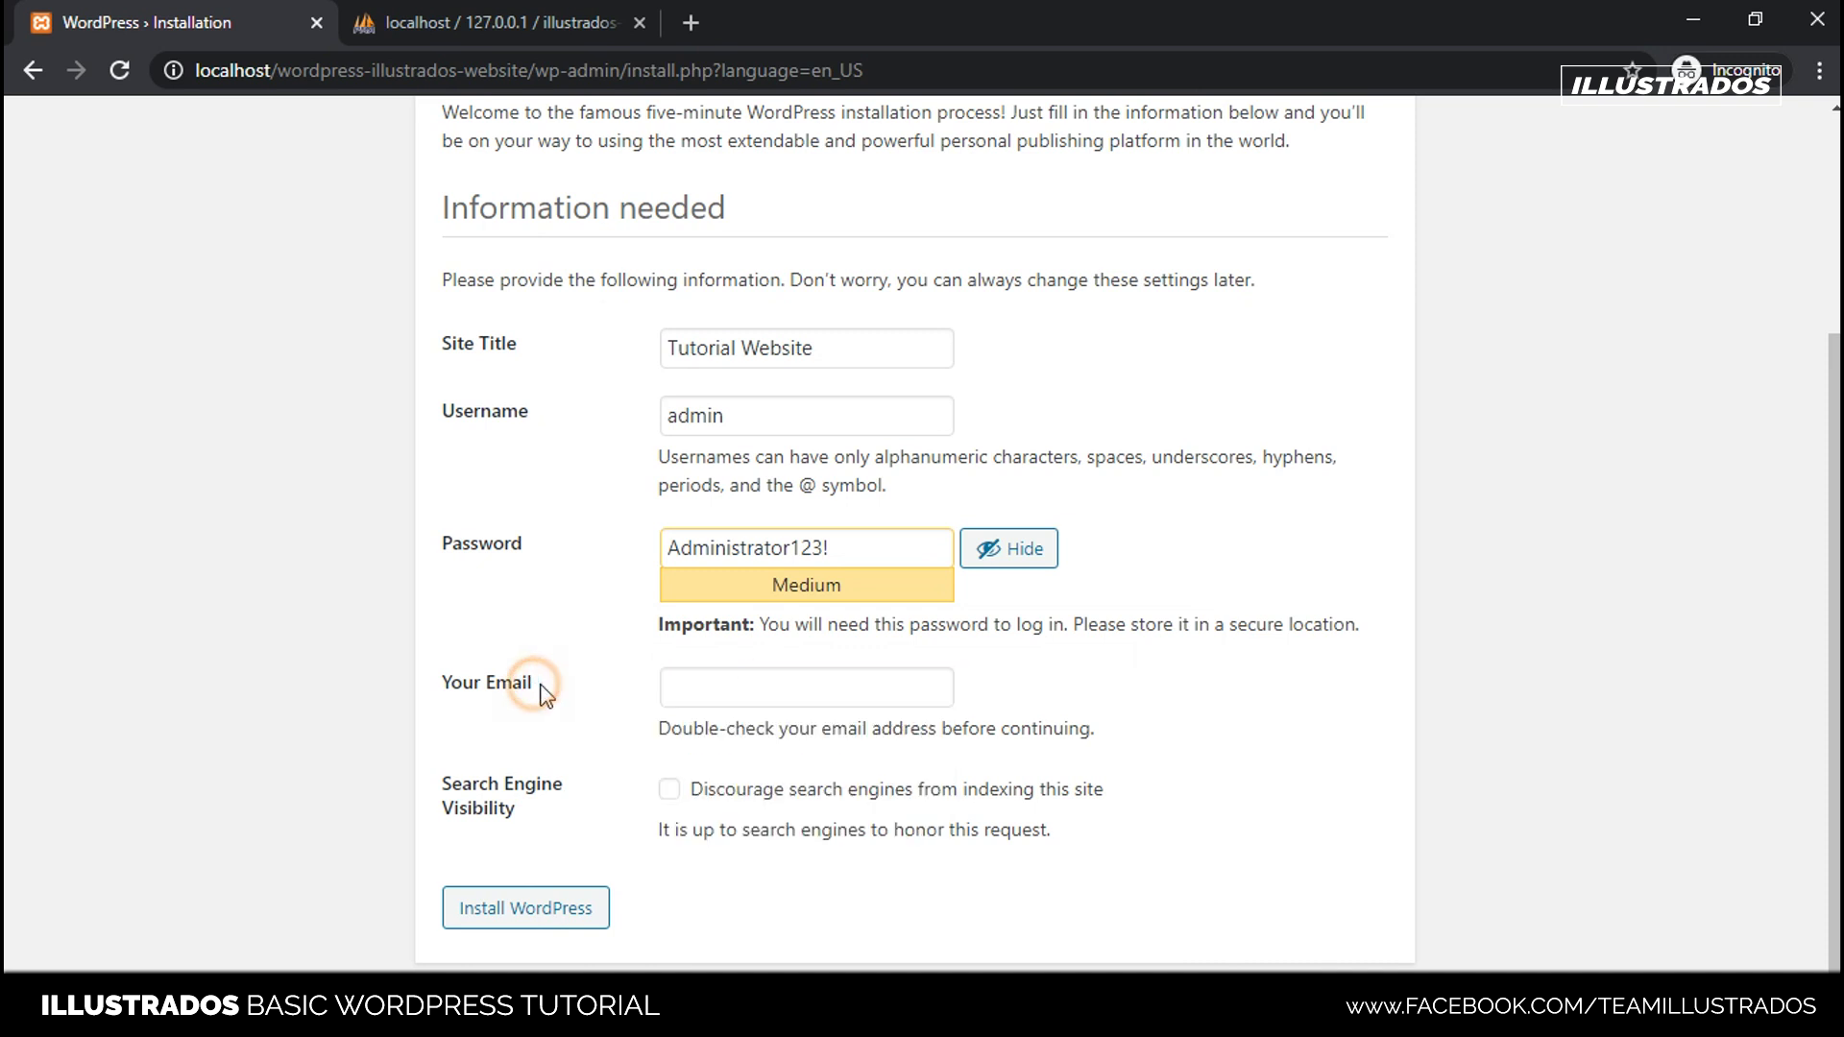
- Enter the site e-mail address in the Your Email field
{"action": "left_click", "coordinate": [722, 691]}
{"action": "type", "text": "example@gmail.com"}
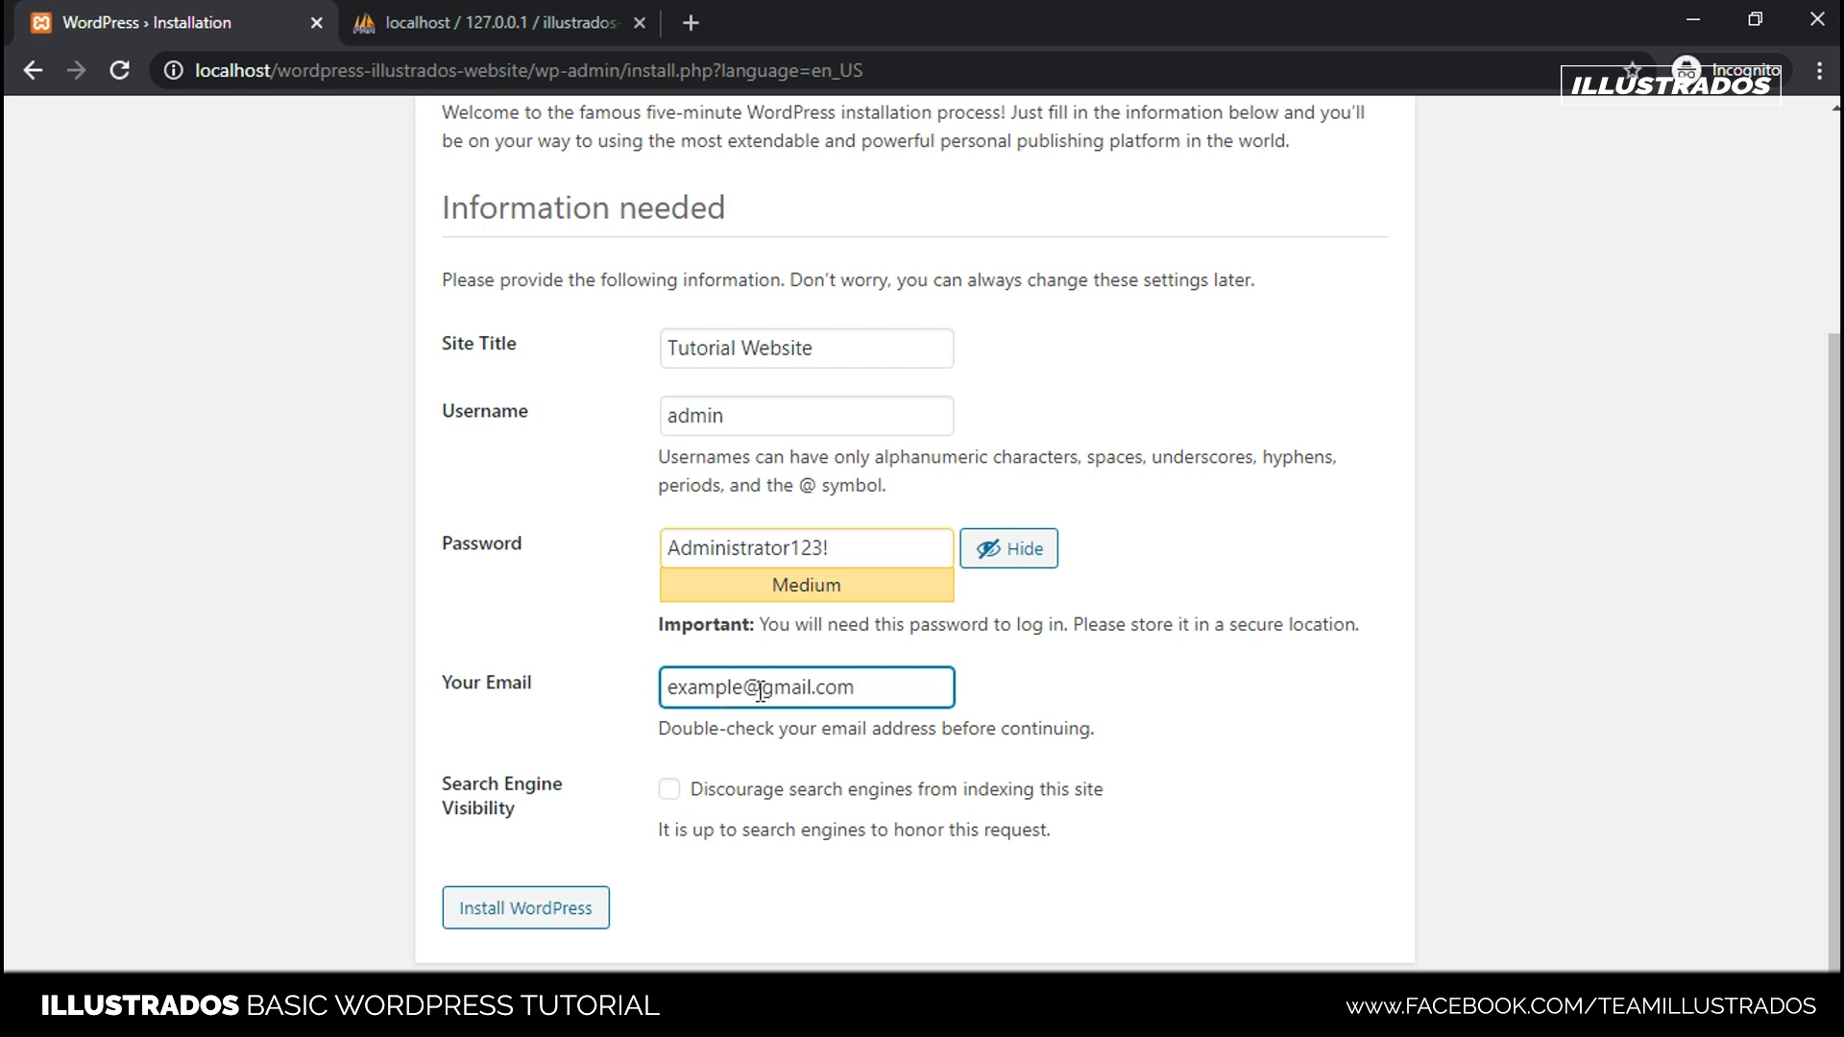
{"action": "left_click_drag", "start_coordinate": [871, 688], "coordinate": [455, 699]}
{"action": "left_click", "coordinate": [455, 699]}
{"action": "left_click", "coordinate": [954, 685]}
{"action": "triple_click", "coordinate": [914, 688]}
{"action": "left_click", "coordinate": [1004, 731]}
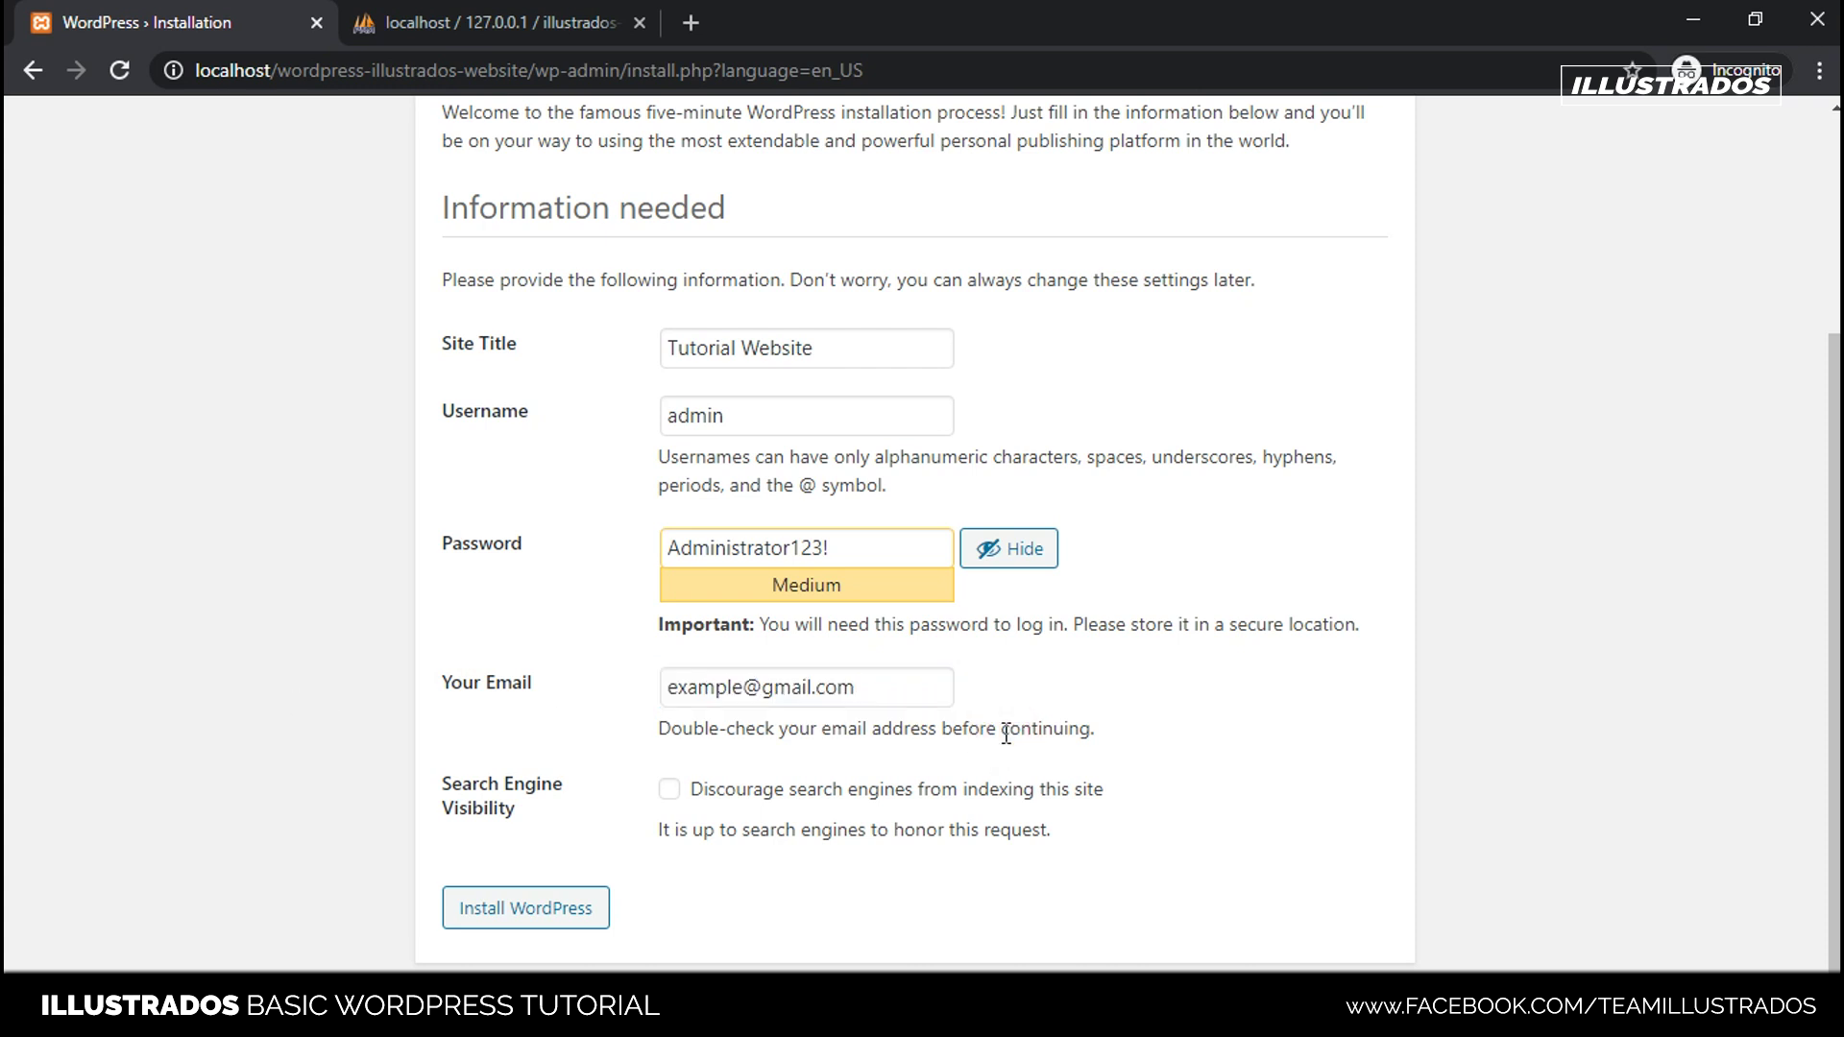
- Review the remaining form options and click Install WordPress
{"action": "left_click", "coordinate": [1180, 716]}
{"action": "left_click_drag", "start_coordinate": [789, 791], "coordinate": [1529, 802]}
{"action": "left_click_drag", "start_coordinate": [1143, 791], "coordinate": [605, 729]}
{"action": "left_click", "coordinate": [549, 746]}
{"action": "scroll", "coordinate": [677, 749], "scroll_direction": "up", "scroll_amount": 3}
{"action": "scroll", "coordinate": [671, 519], "scroll_direction": "down", "scroll_amount": 3}
{"action": "scroll", "coordinate": [542, 443], "scroll_direction": "up", "scroll_amount": 3}
{"action": "scroll", "coordinate": [547, 451], "scroll_direction": "down", "scroll_amount": 3}
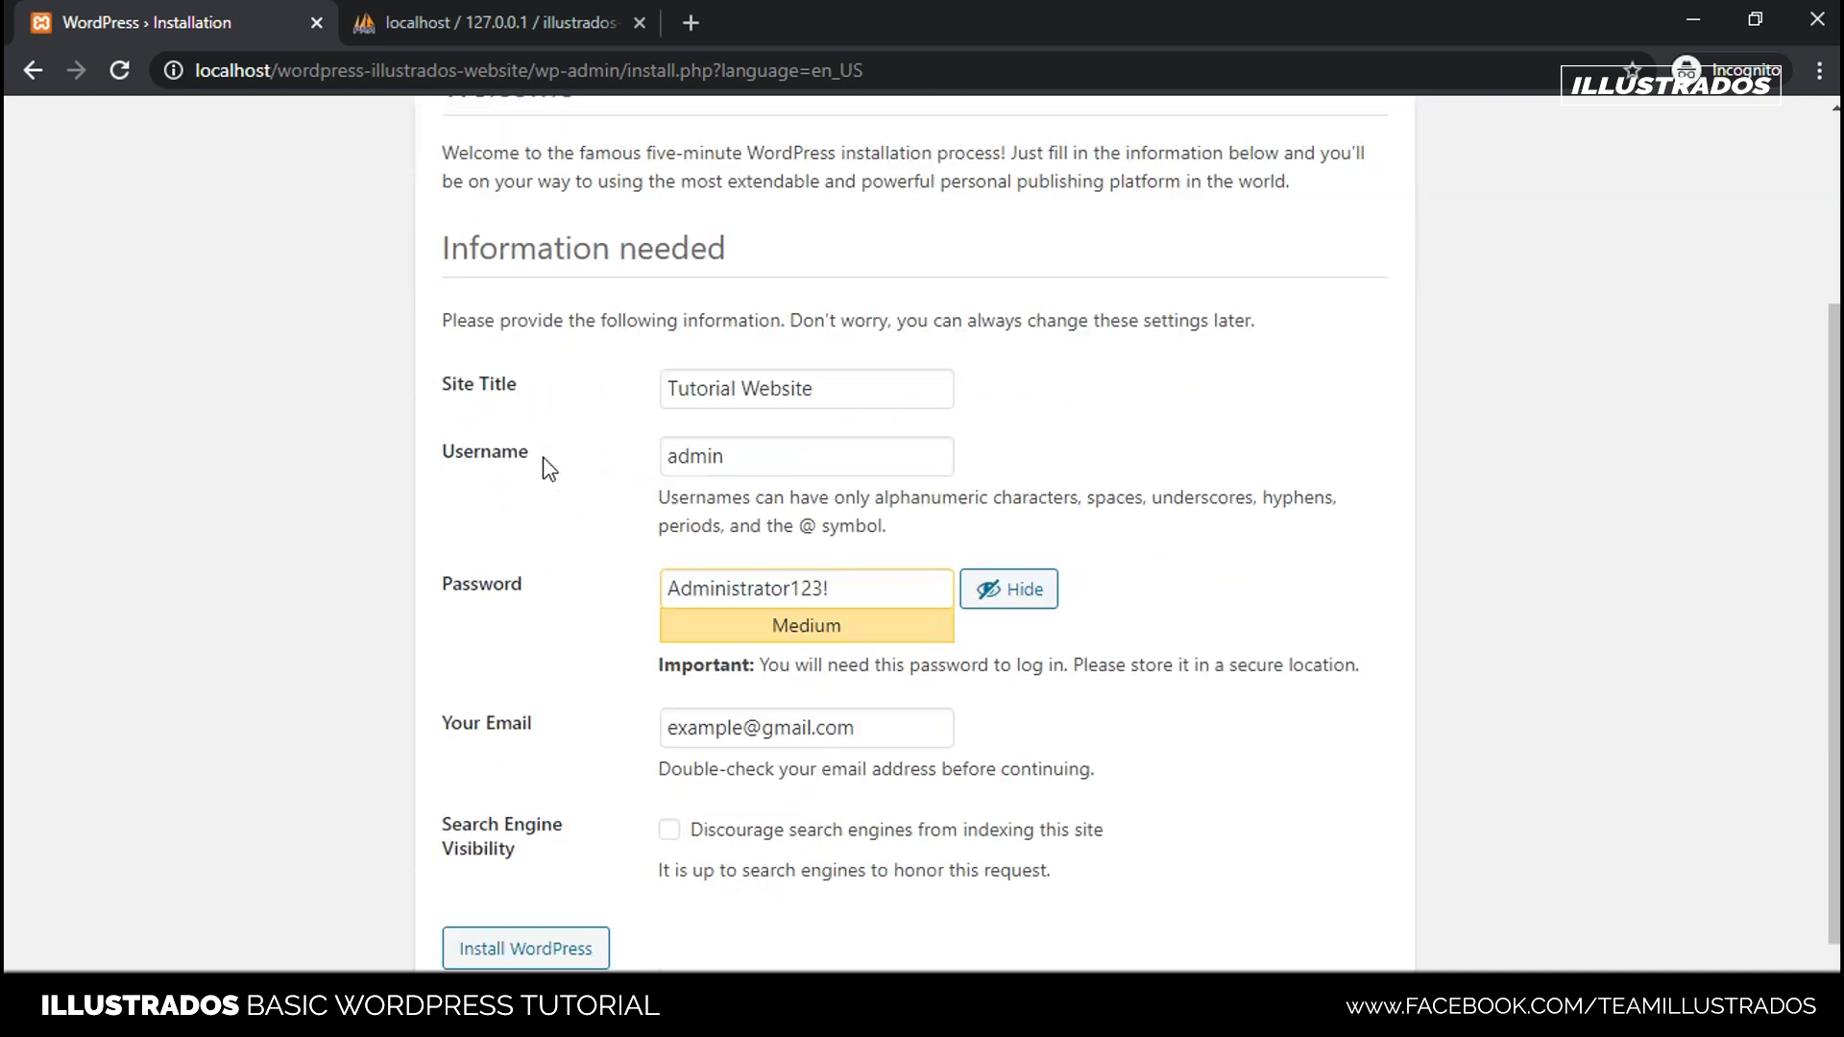
{"action": "left_click", "coordinate": [554, 925]}
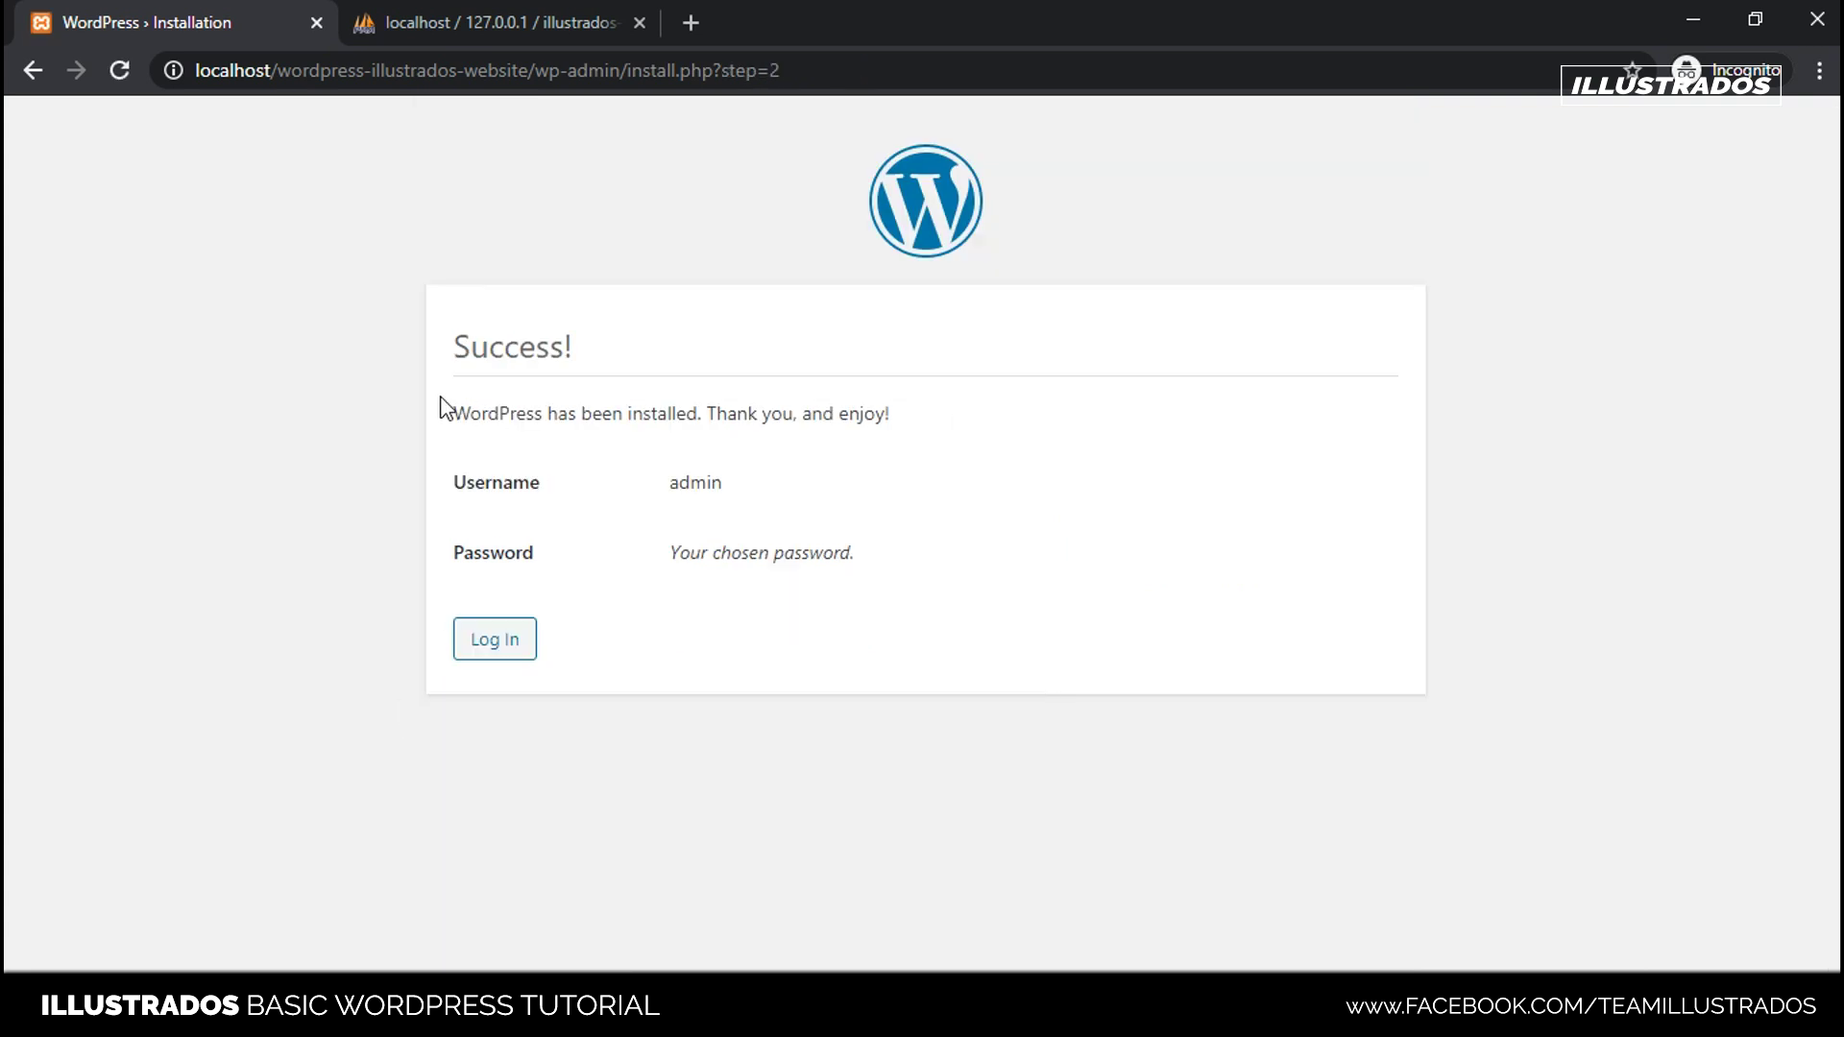
- Review the Success page details and go to the WordPress login page
{"action": "left_click_drag", "start_coordinate": [434, 331], "coordinate": [929, 576]}
{"action": "left_click", "coordinate": [1008, 559]}
{"action": "left_click", "coordinate": [496, 397]}
{"action": "left_click_drag", "start_coordinate": [546, 399], "coordinate": [976, 412]}
{"action": "left_click", "coordinate": [975, 404]}
{"action": "left_click_drag", "start_coordinate": [666, 491], "coordinate": [979, 618]}
{"action": "left_click", "coordinate": [942, 585]}
{"action": "left_click", "coordinate": [527, 643]}
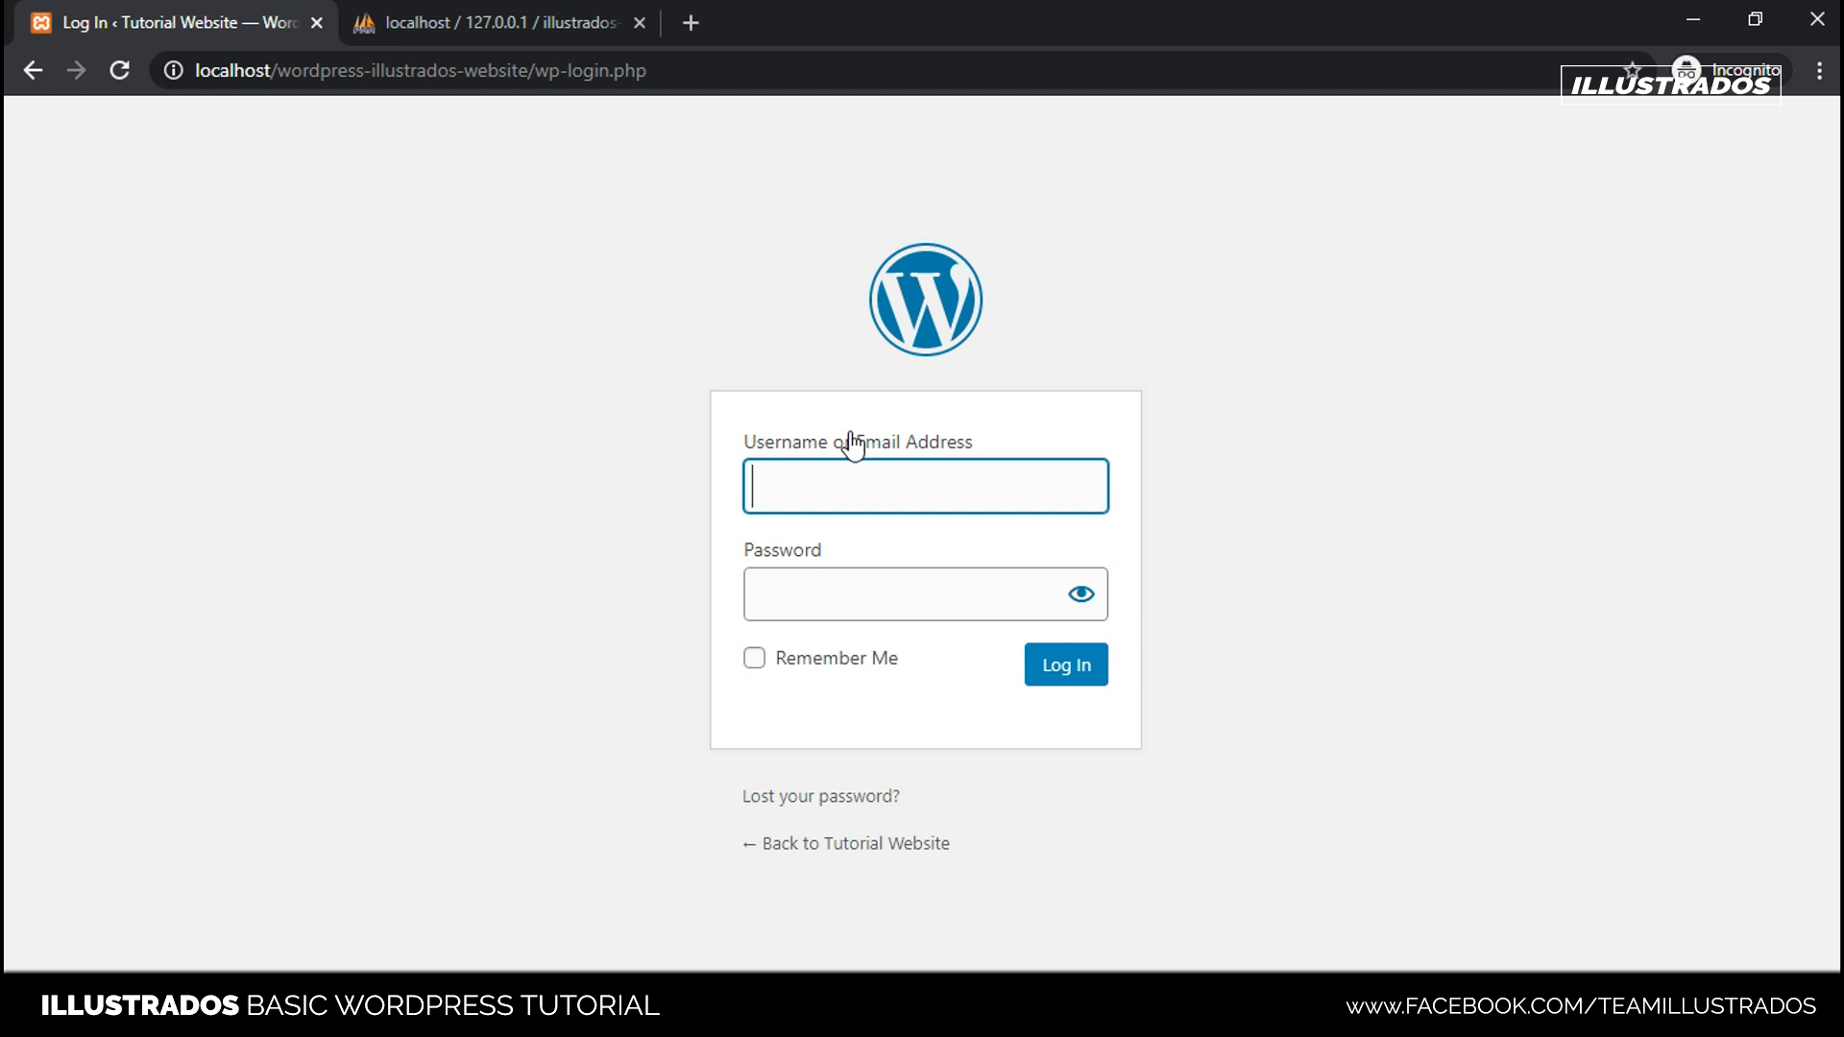
- Fill the login username with the admin username copied from the notes
{"action": "left_click_drag", "start_coordinate": [695, 272], "coordinate": [1576, 810]}
{"action": "left_click", "coordinate": [1333, 723]}
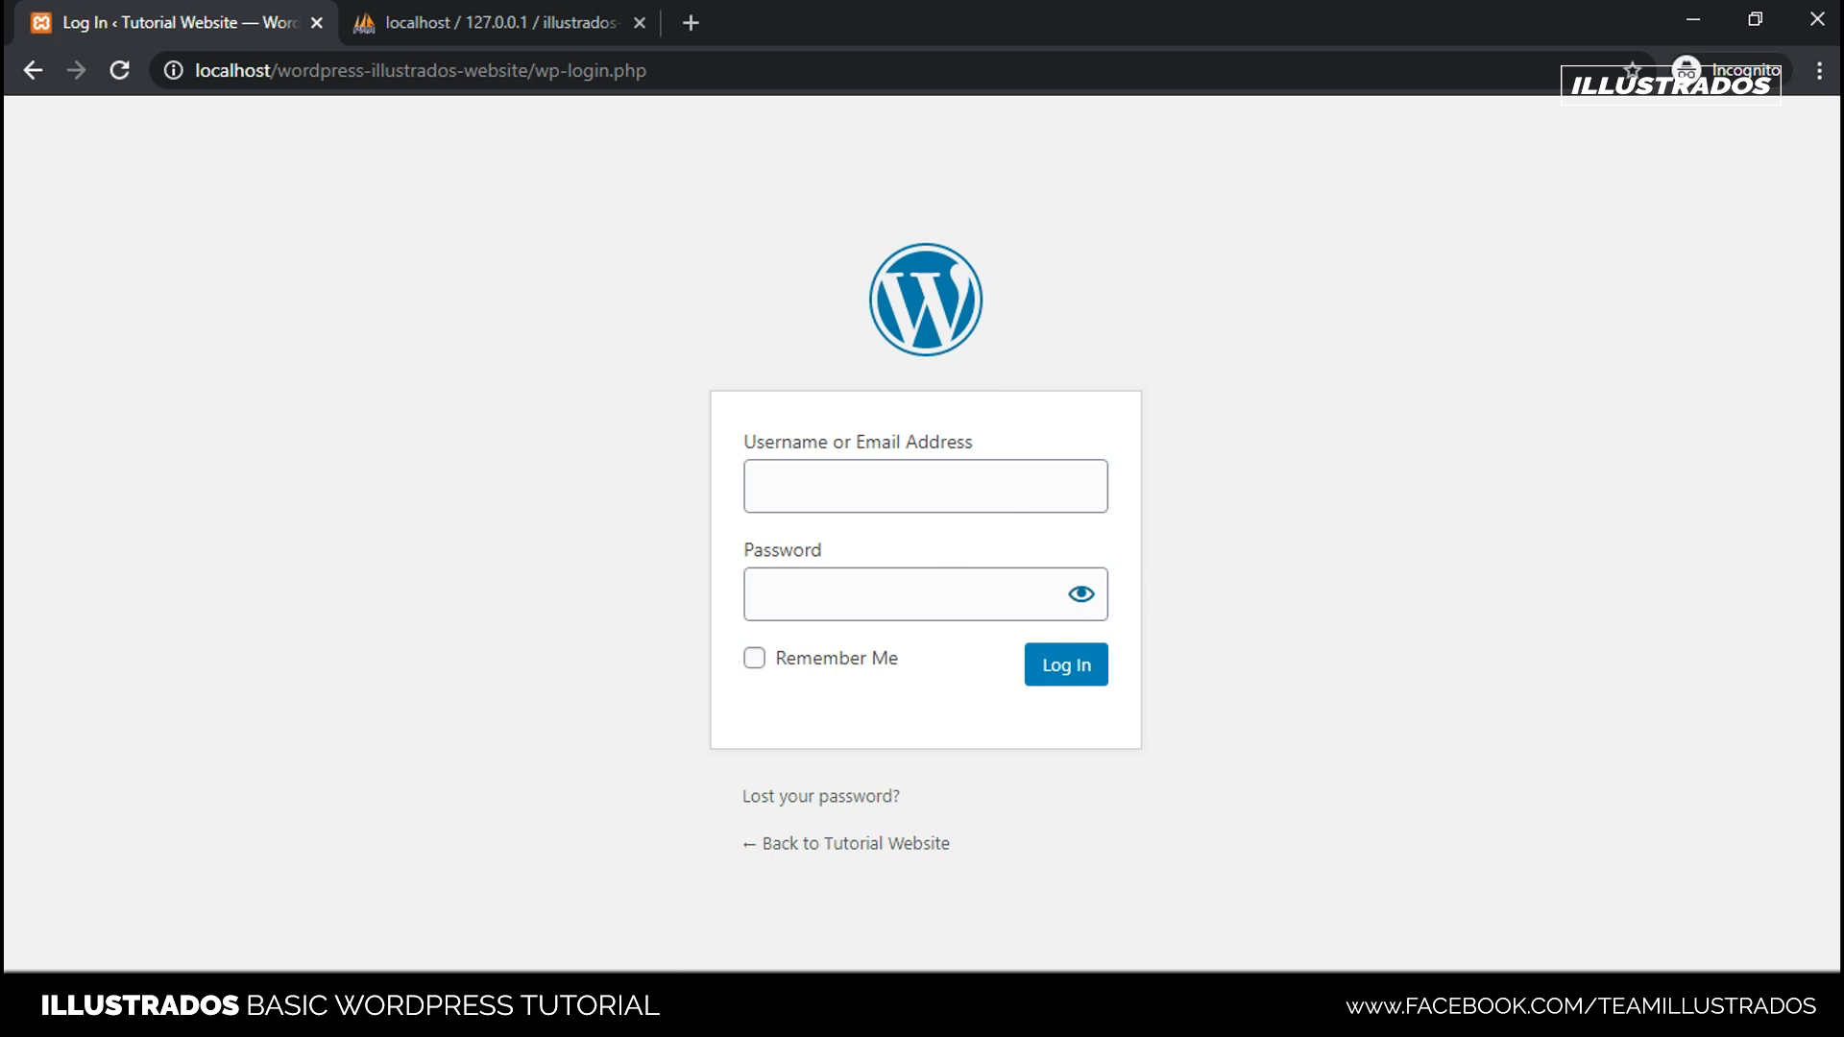
{"action": "key", "text": "alt+Tab"}
{"action": "double_click", "coordinate": [637, 395]}
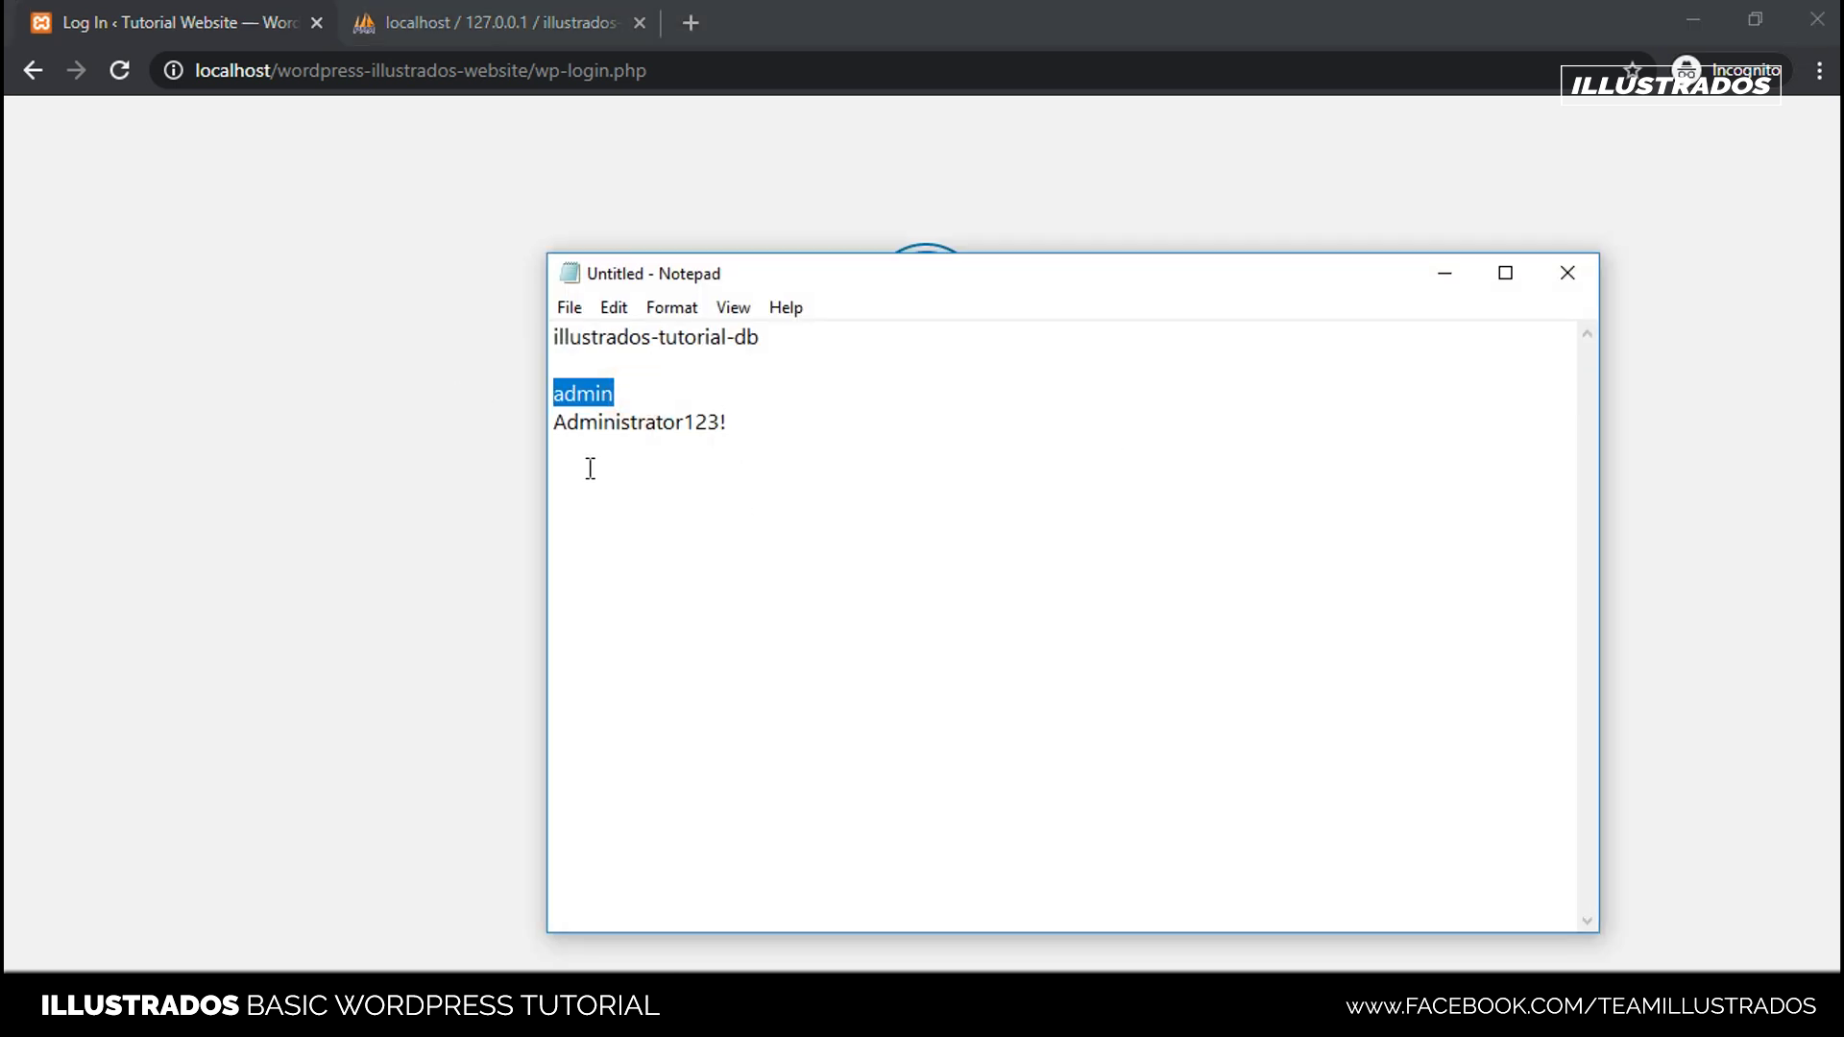
{"action": "key", "text": "ctrl+c"}
{"action": "left_click", "coordinate": [1277, 197]}
{"action": "left_click", "coordinate": [894, 482]}
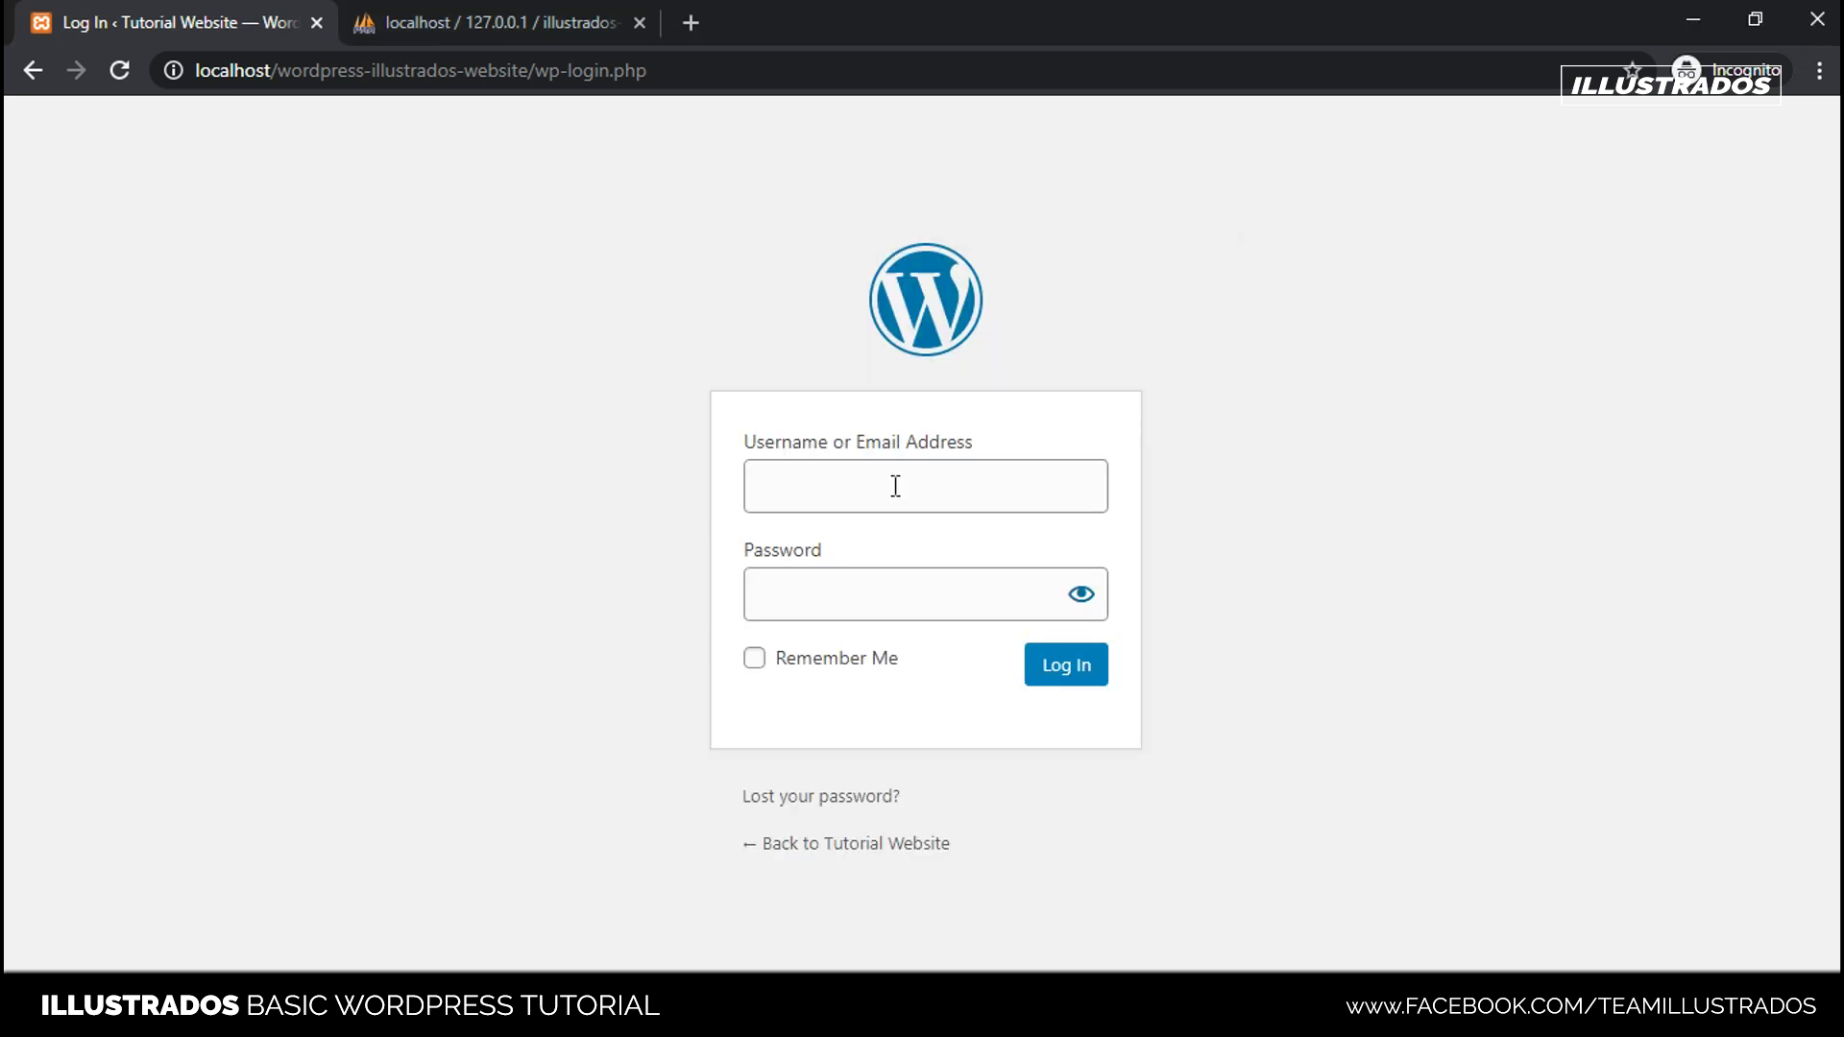
{"action": "key", "text": "ctrl+v"}
{"action": "left_click", "coordinate": [1399, 385]}
- Paste the saved password from the notes into the login Password field
{"action": "key", "text": "alt+Tab"}
{"action": "left_click_drag", "start_coordinate": [784, 417], "coordinate": [491, 419]}
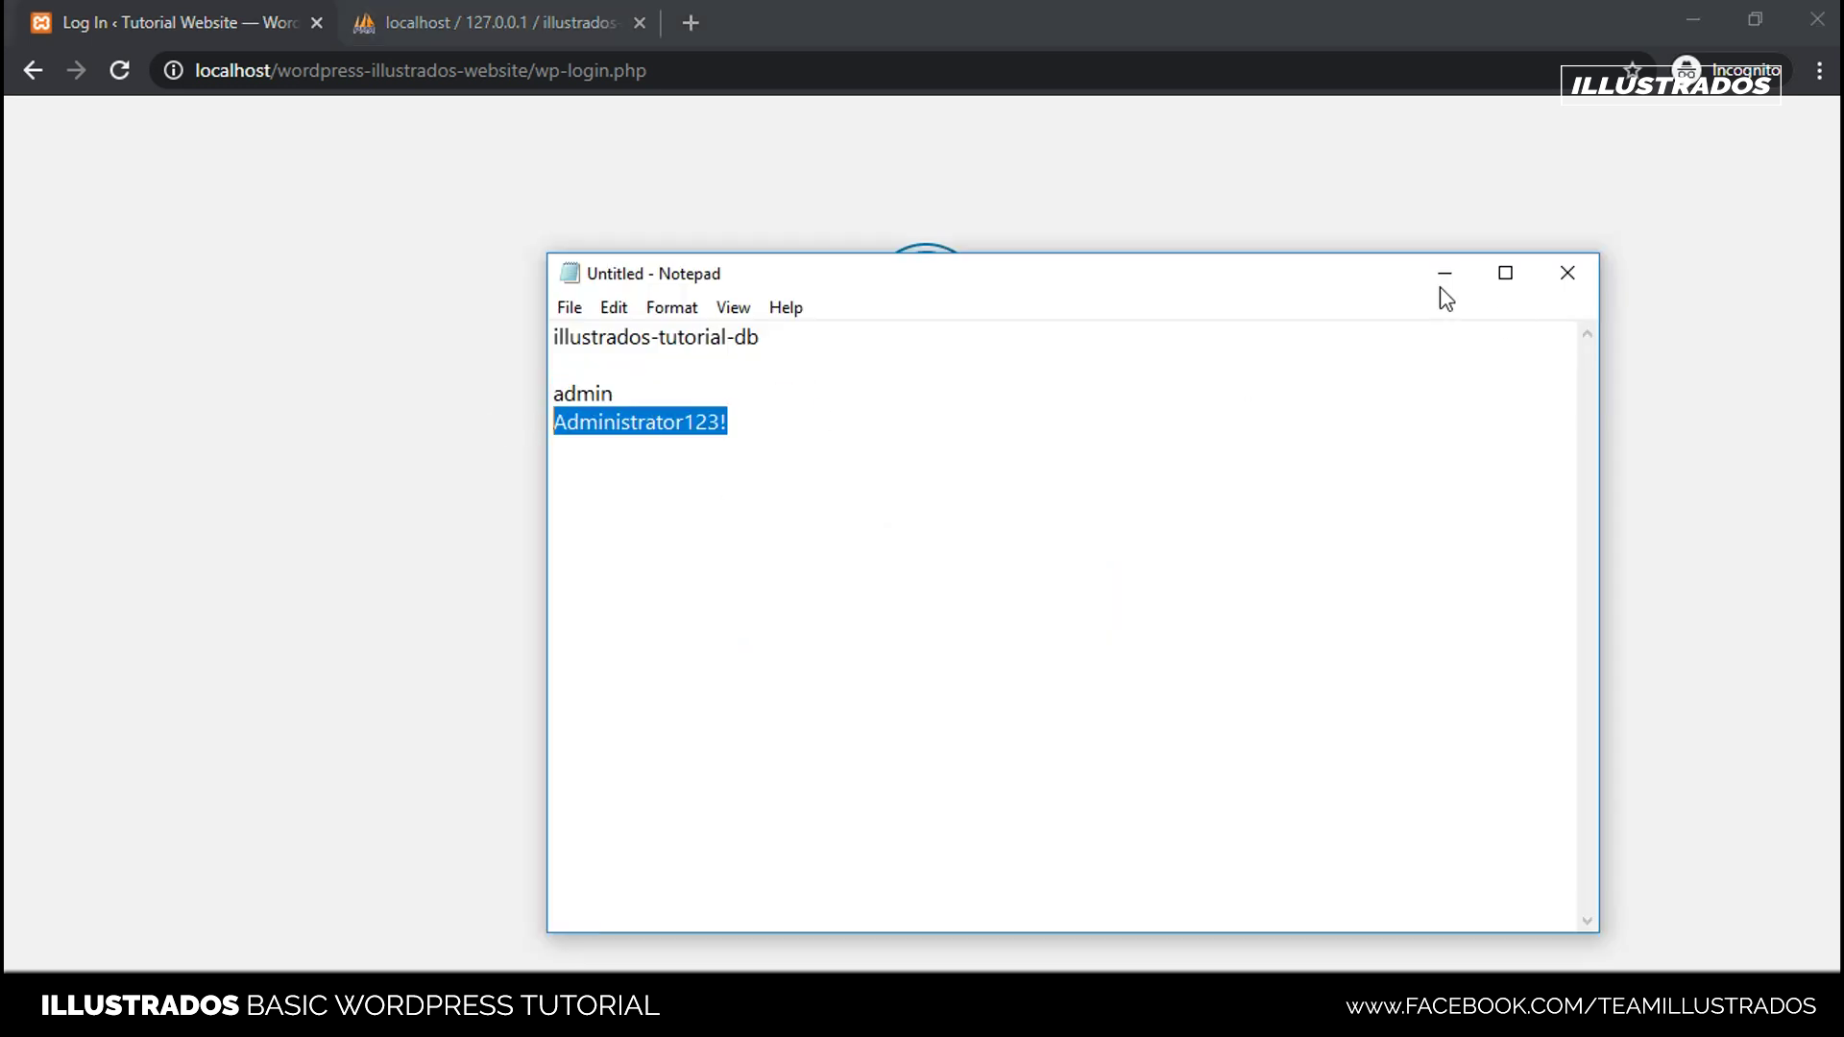
{"action": "left_click", "coordinate": [1443, 278]}
{"action": "left_click", "coordinate": [811, 604]}
{"action": "key", "text": "ctrl+v"}
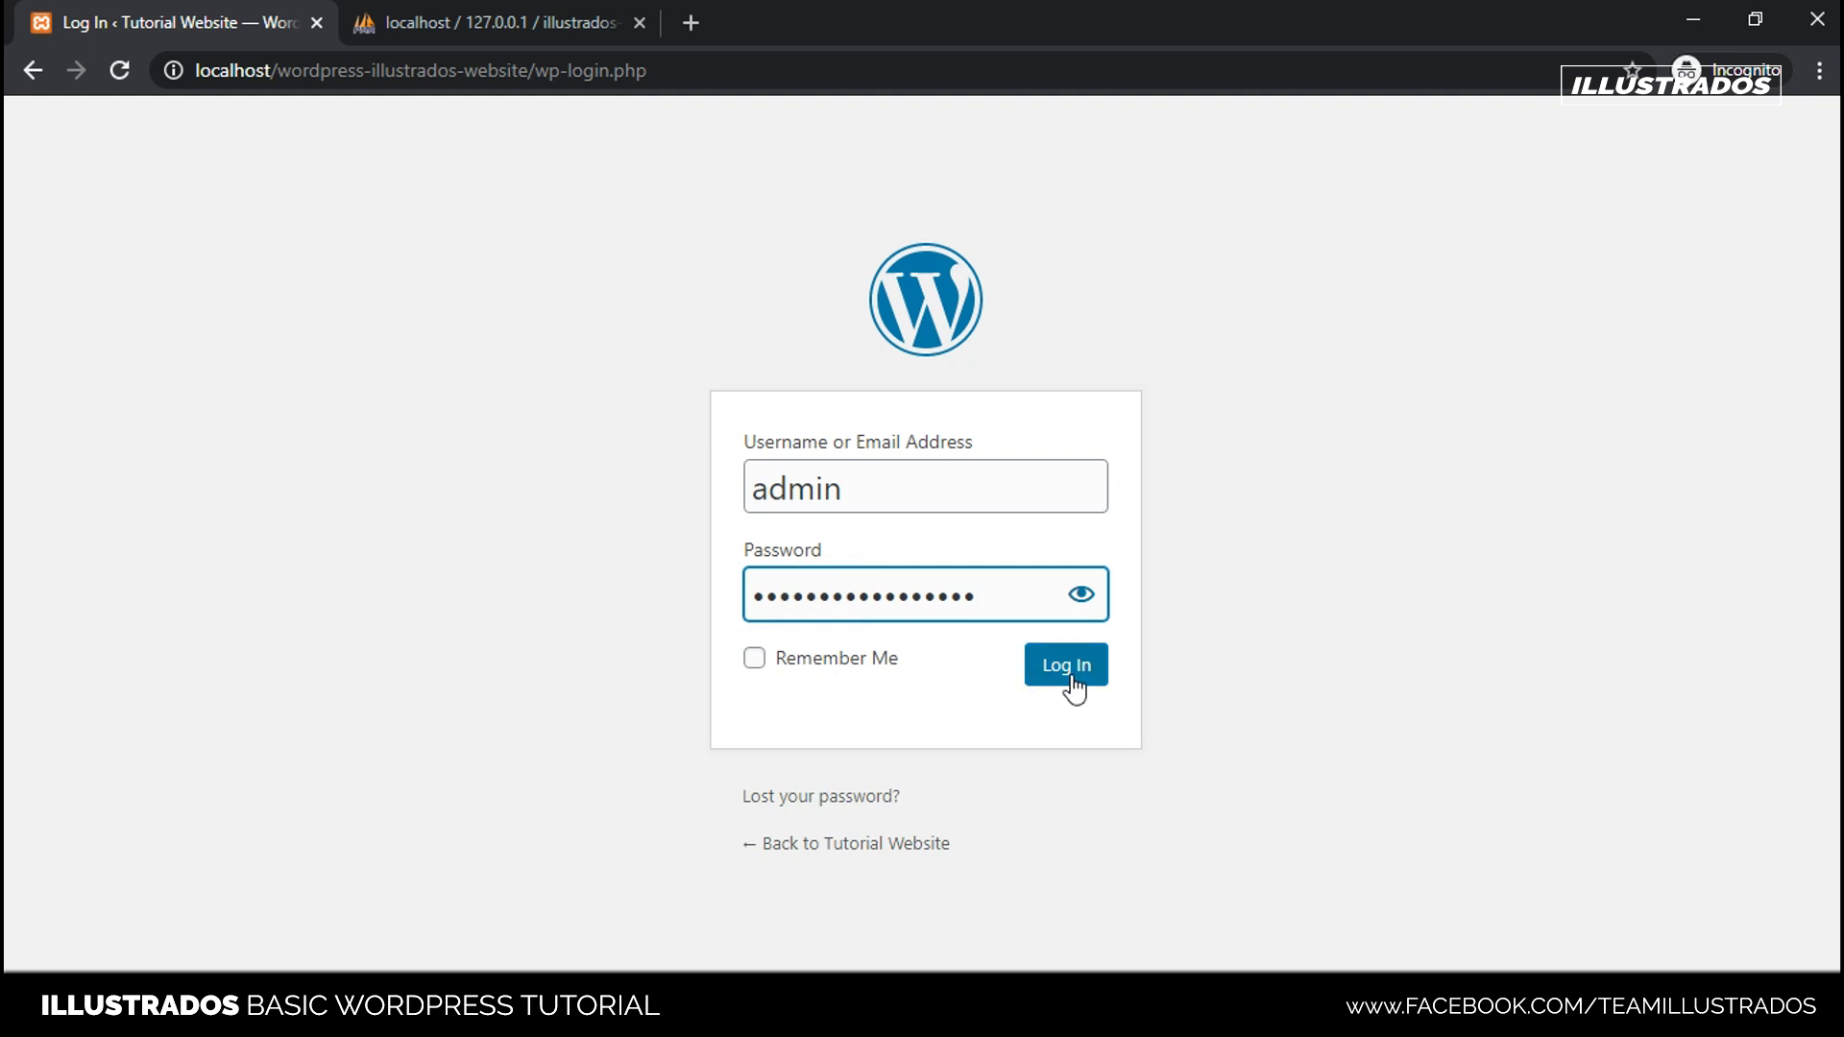
- Log in as admin to reach the Tutorial Website Dashboard running WordPress 5.3.2
{"action": "left_click", "coordinate": [1070, 672]}
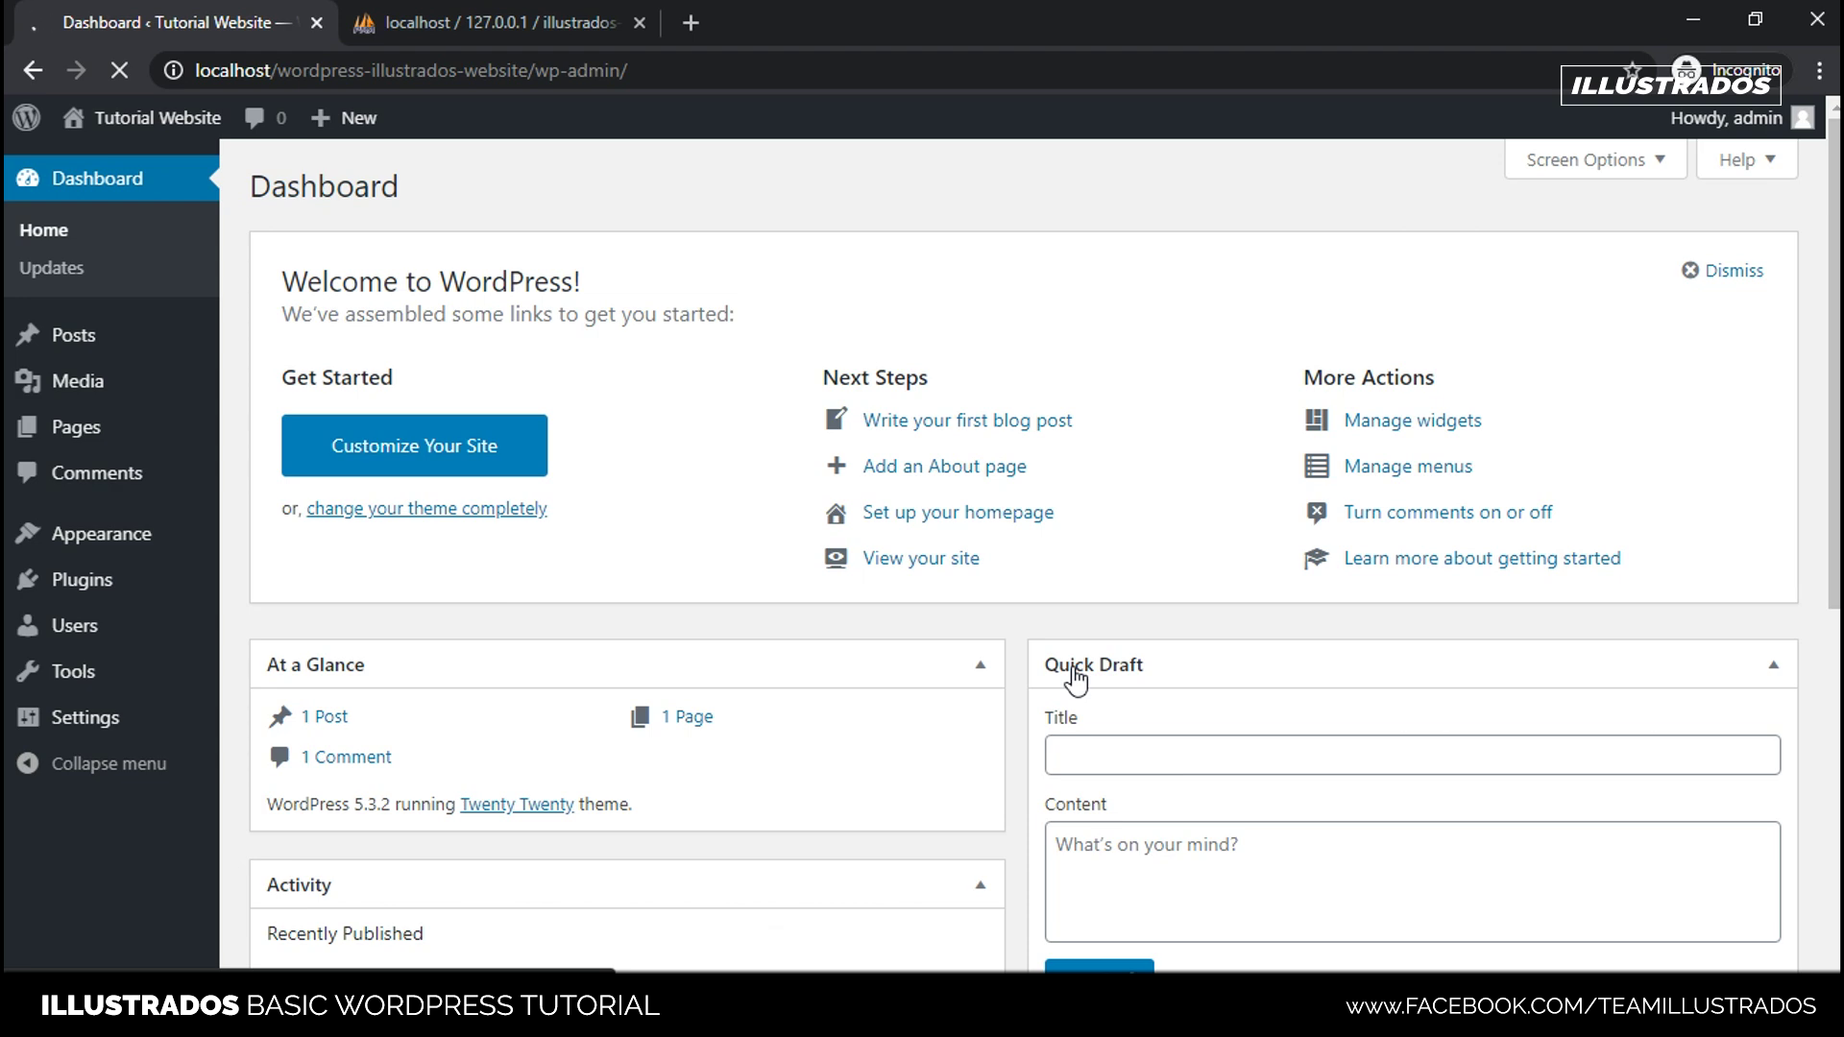
{"action": "scroll", "coordinate": [963, 563], "scroll_direction": "down", "scroll_amount": 5}
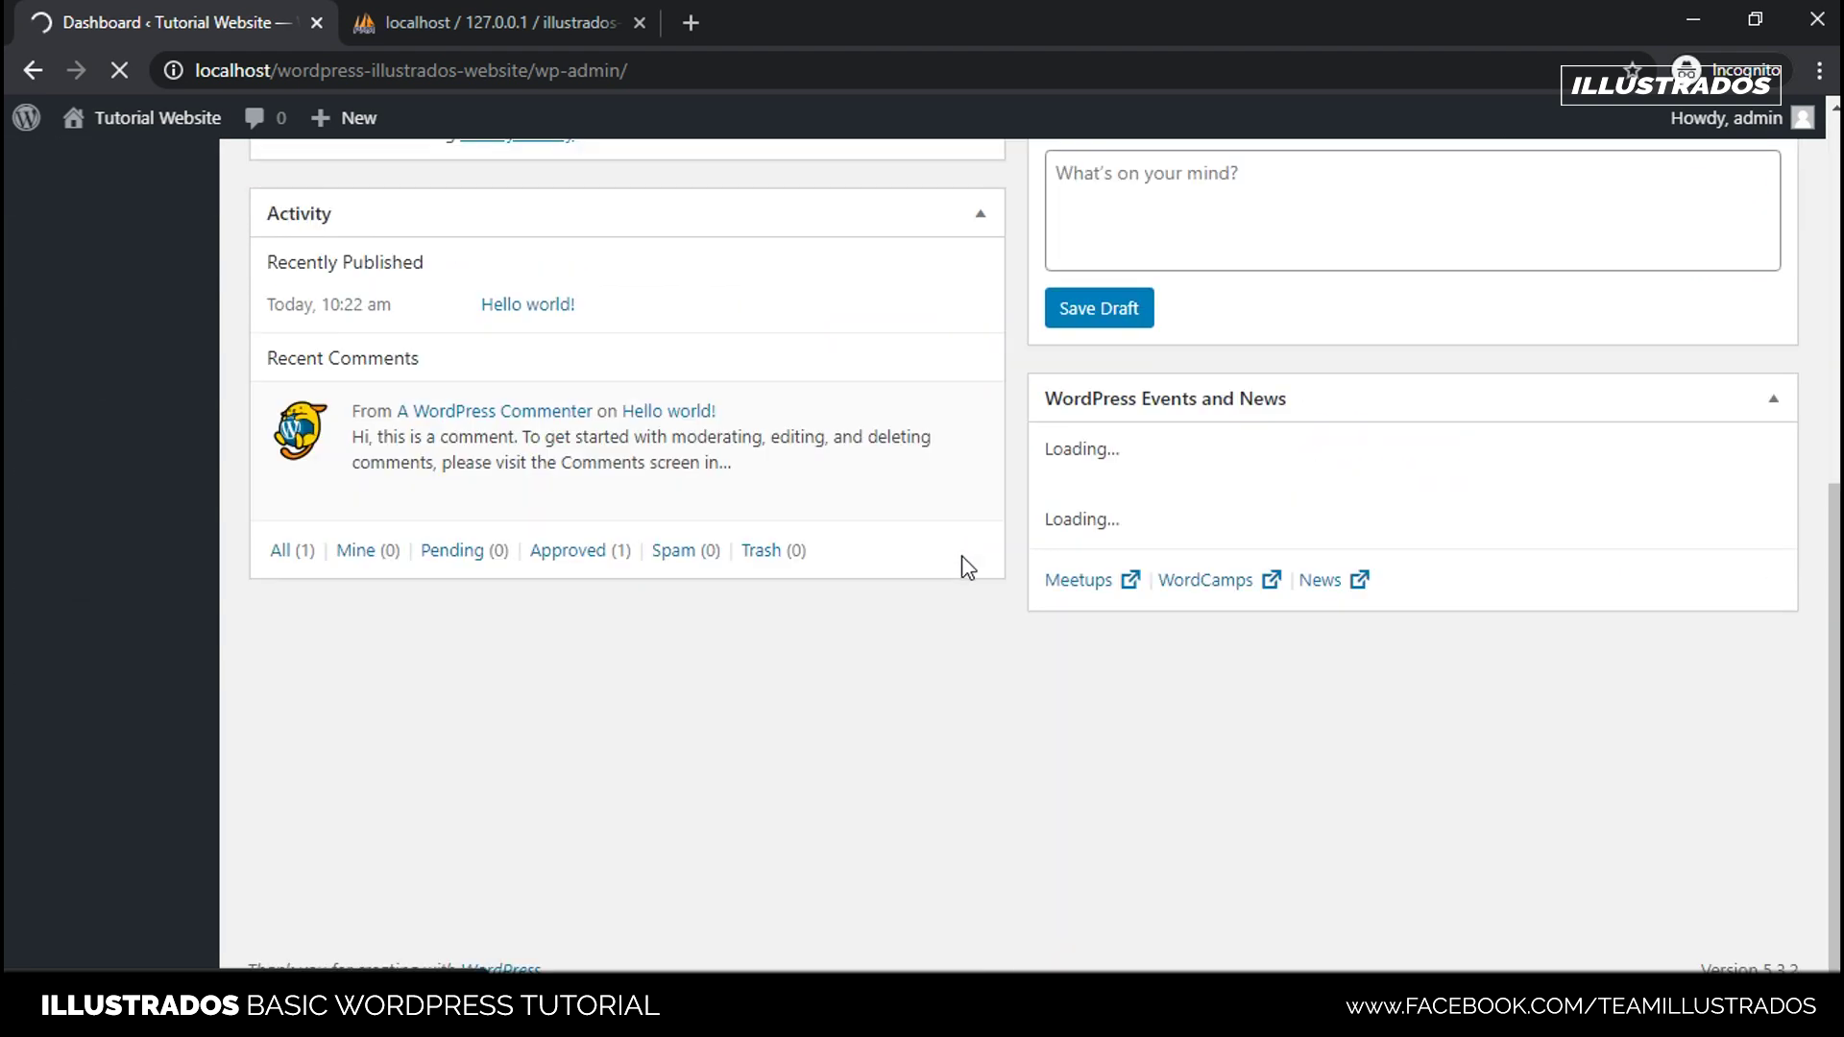
{"action": "scroll", "coordinate": [965, 583], "scroll_direction": "up", "scroll_amount": 5}
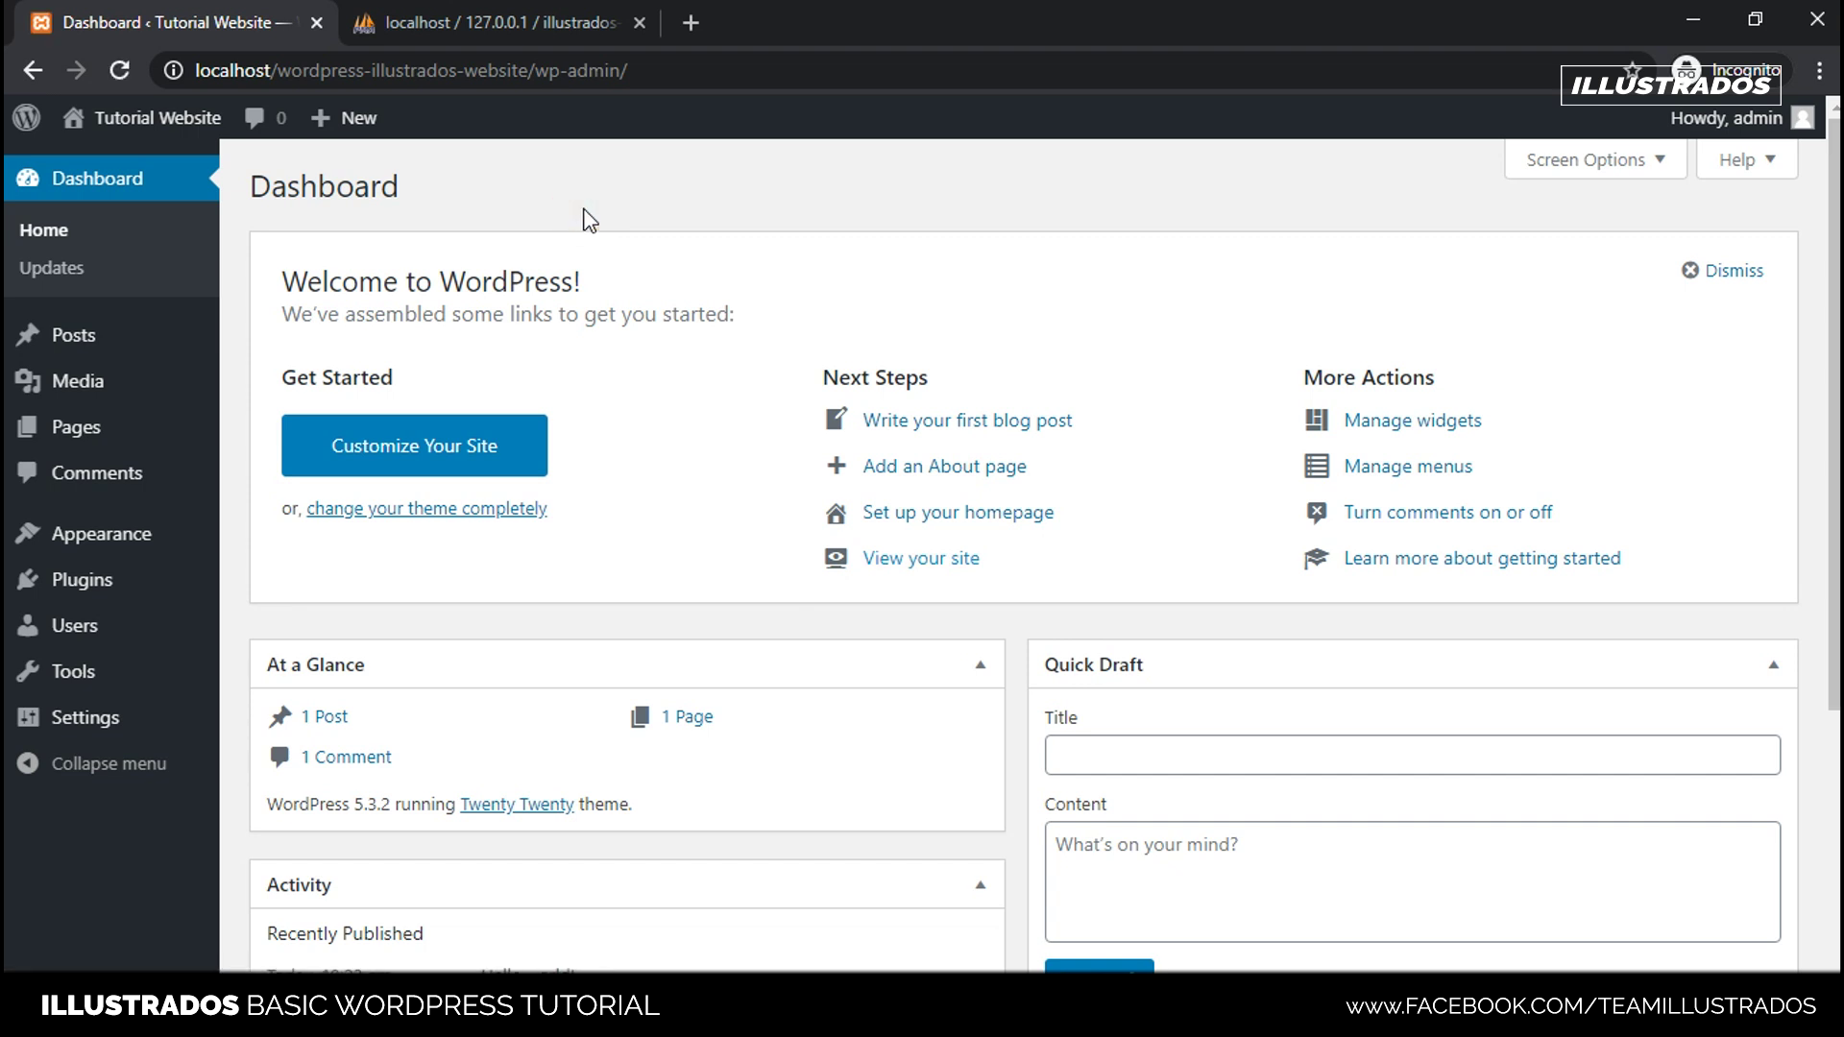
- Reload the illustrados-tutorial-db database in phpMyAdmin so it lists its 12 wp_ tables
{"action": "left_click", "coordinate": [457, 21]}
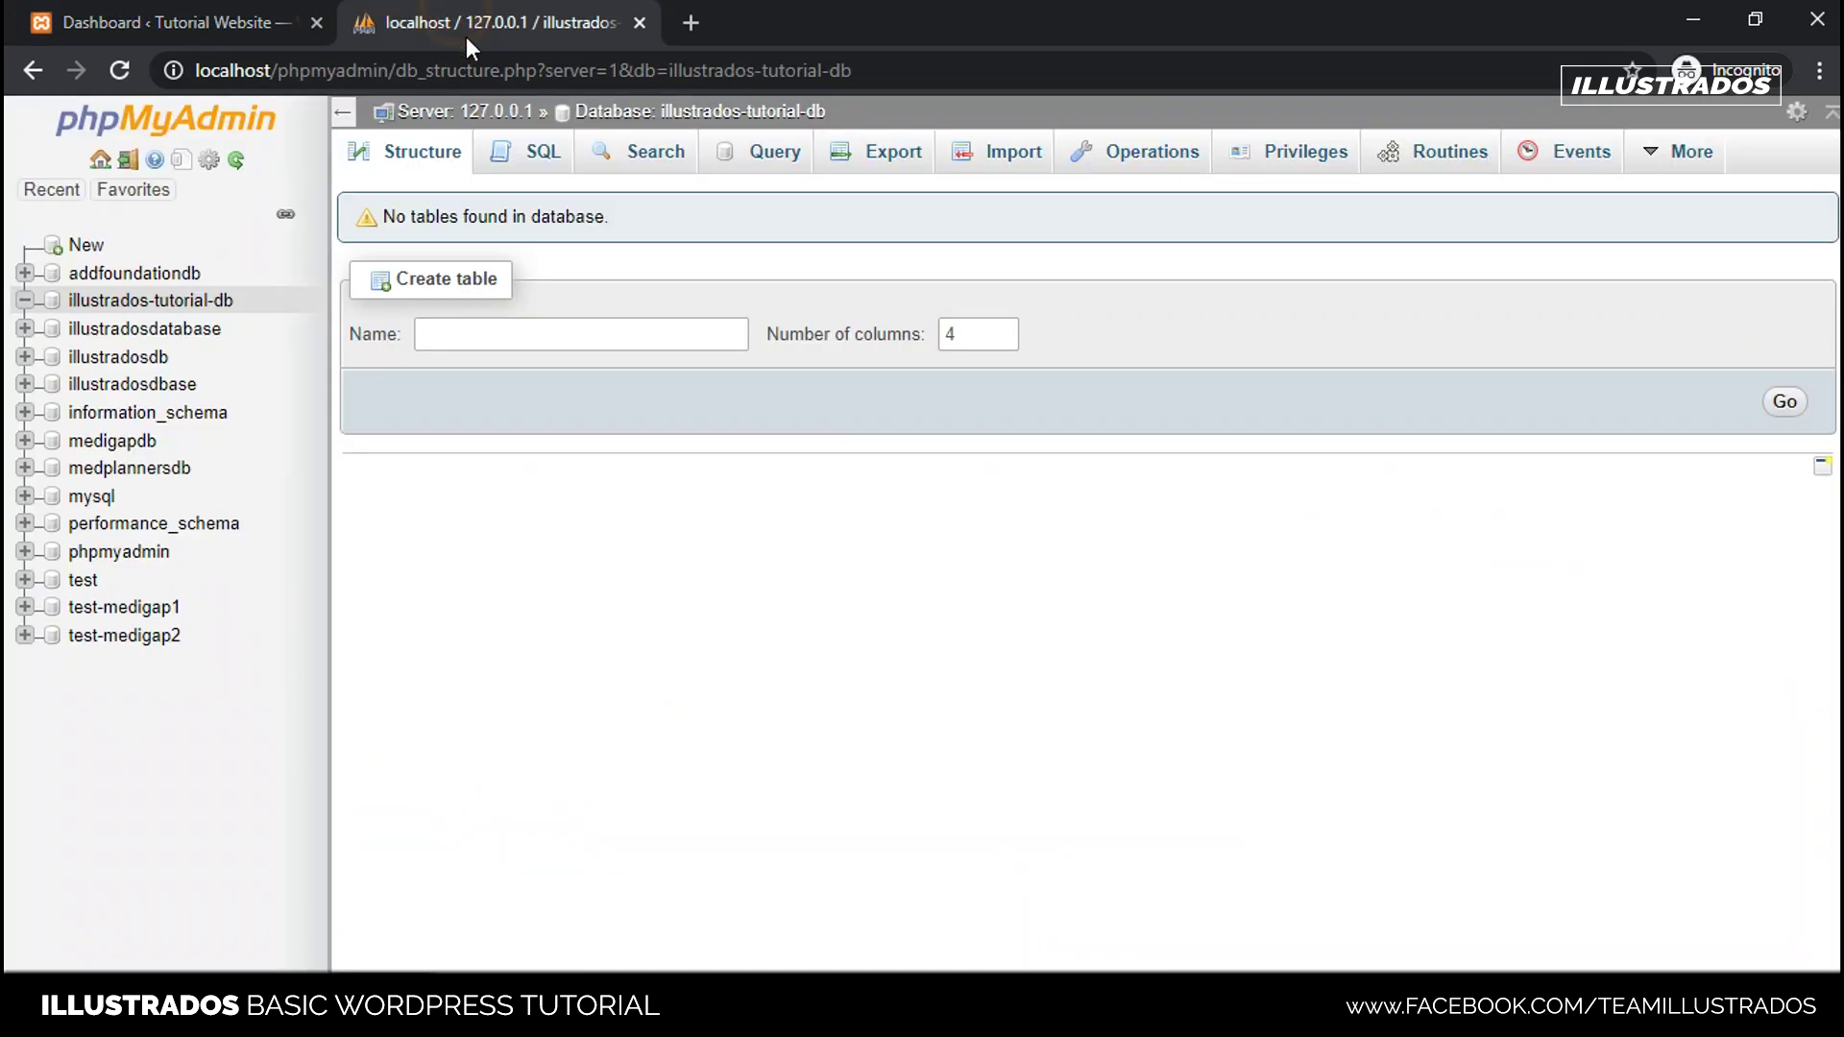
{"action": "left_click", "coordinate": [565, 67]}
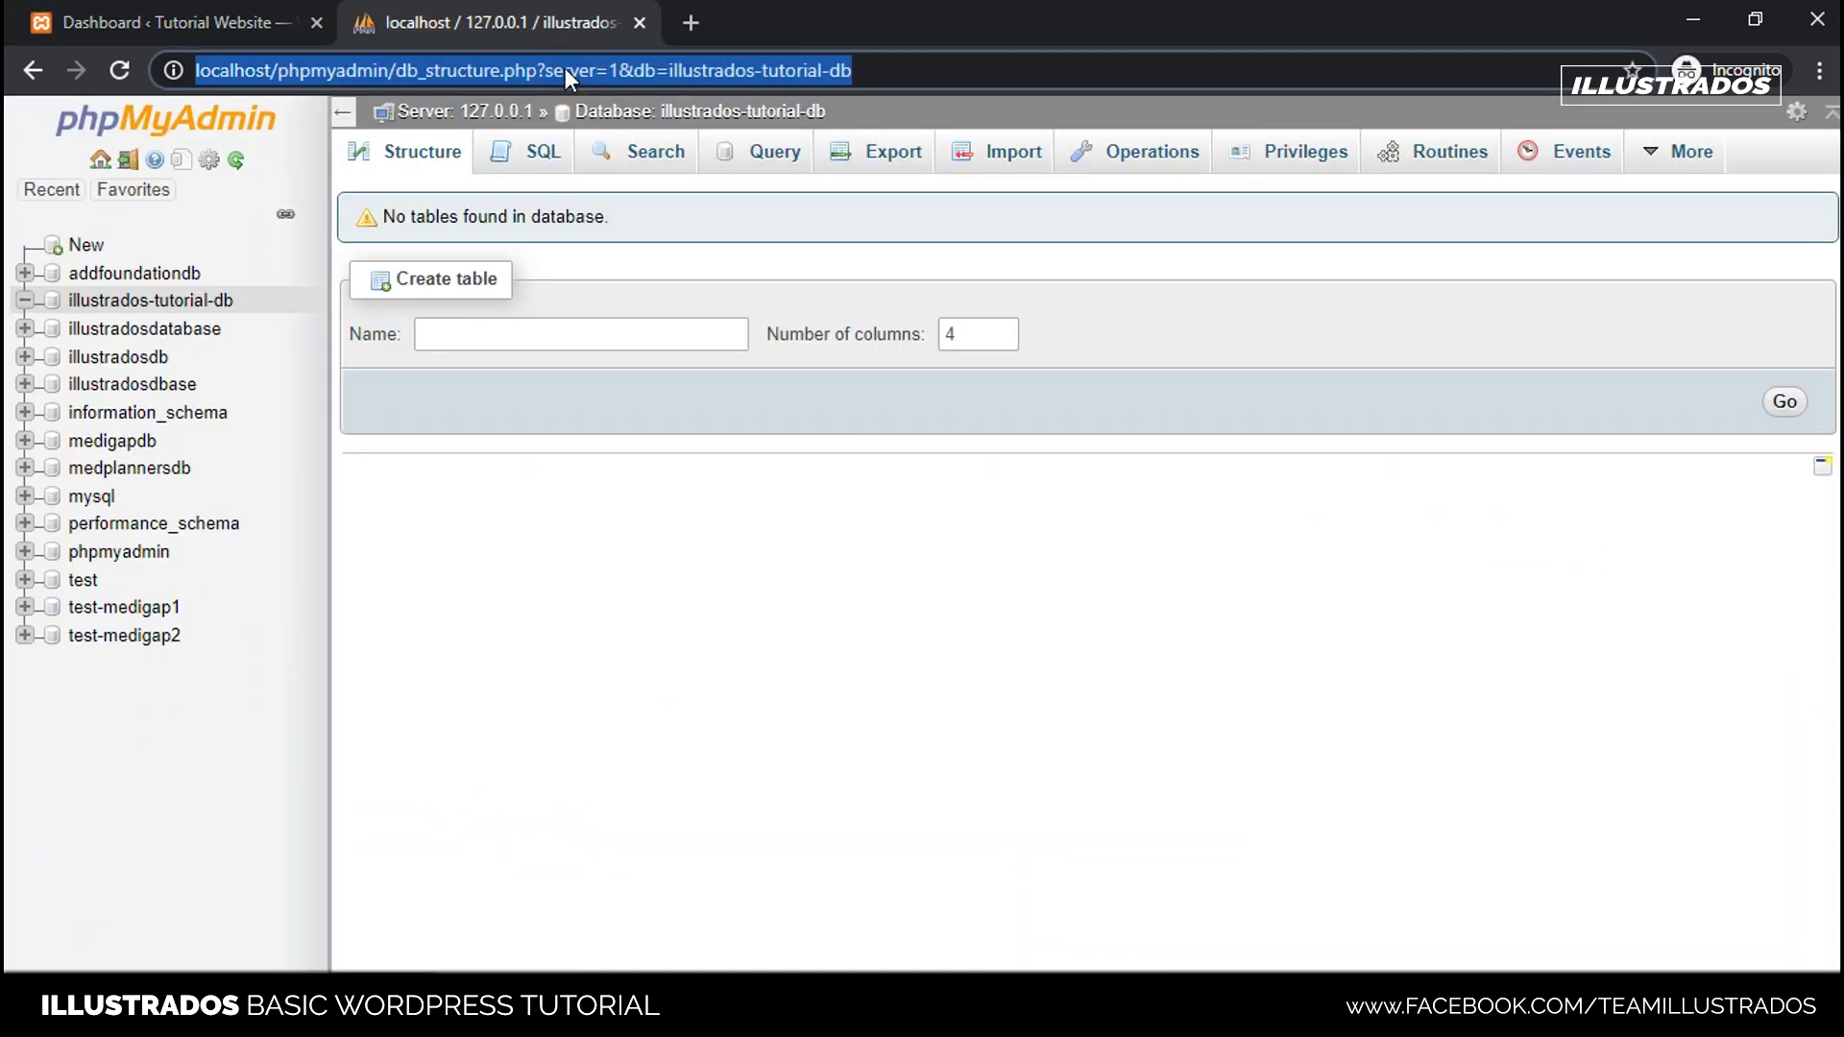
{"action": "left_click", "coordinate": [151, 301]}
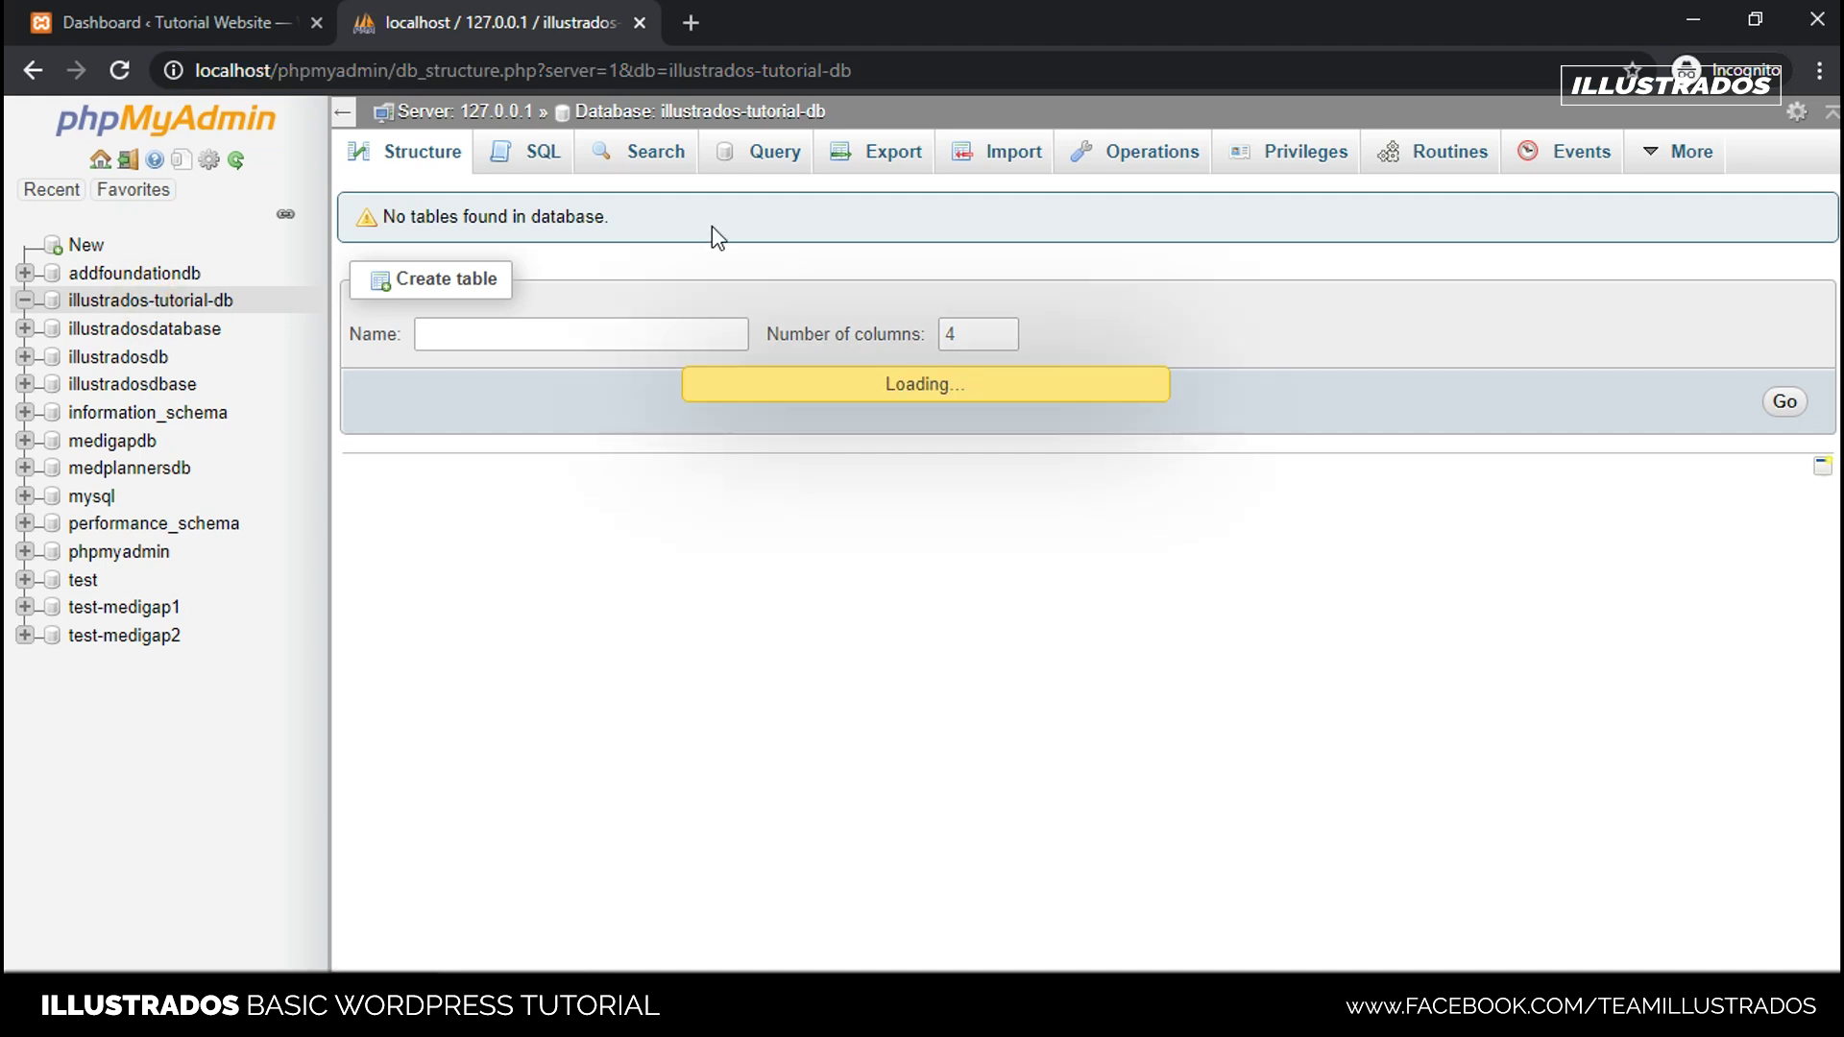
- Reposition the XAMPP Control Panel window so it no longer covers the table list
{"action": "key", "text": "alt+Tab"}
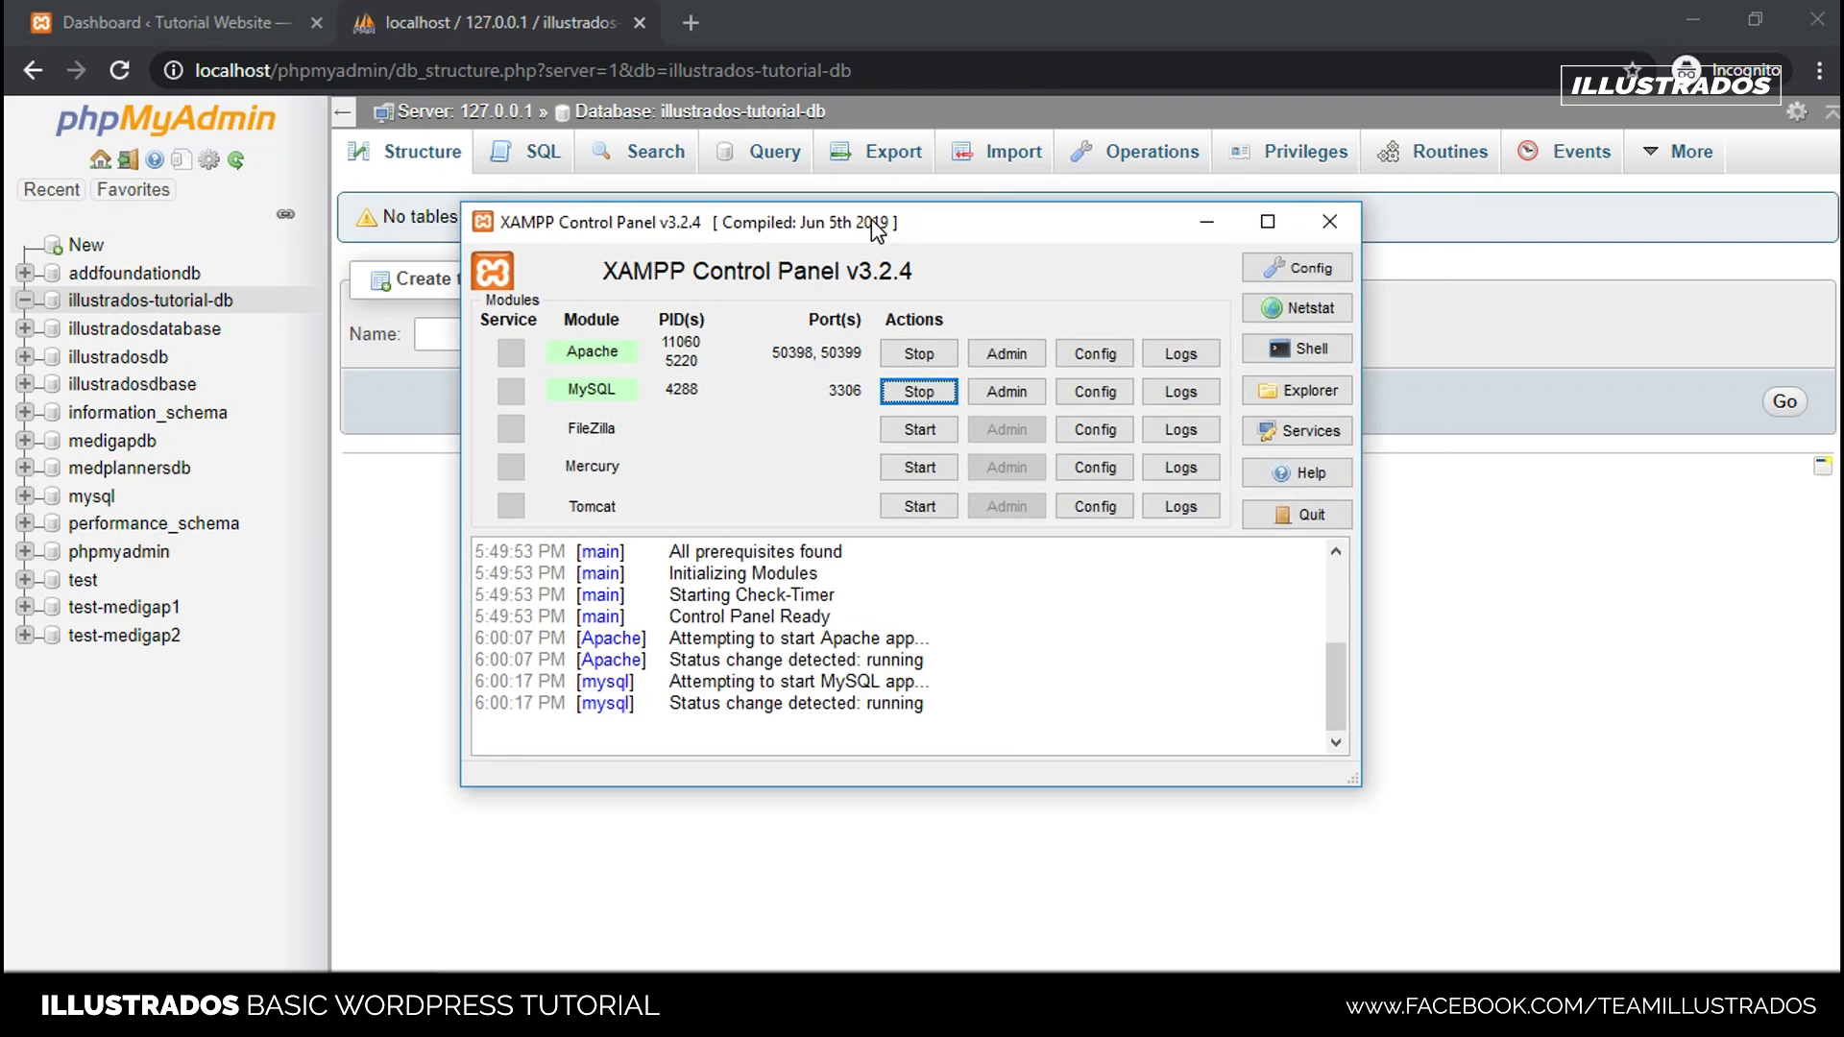
{"action": "left_click_drag", "start_coordinate": [876, 230], "coordinate": [834, 233]}
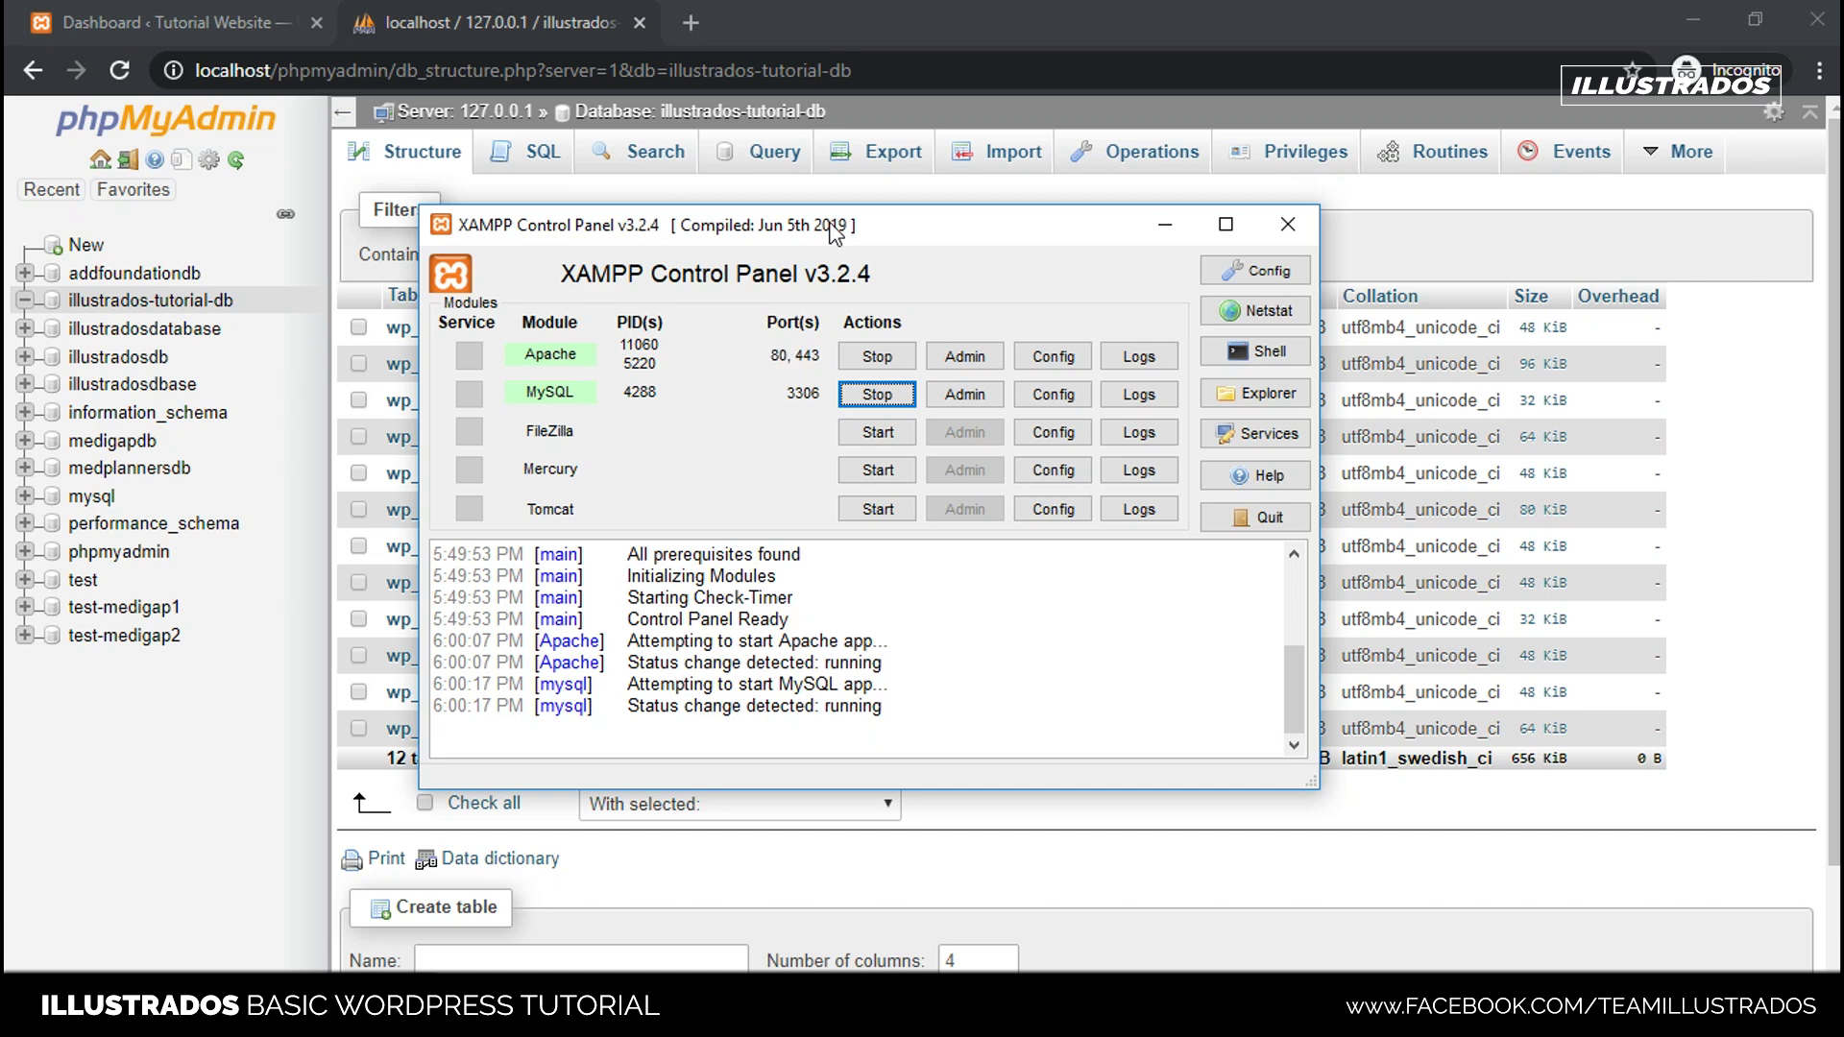
{"action": "left_click_drag", "start_coordinate": [836, 234], "coordinate": [922, 230]}
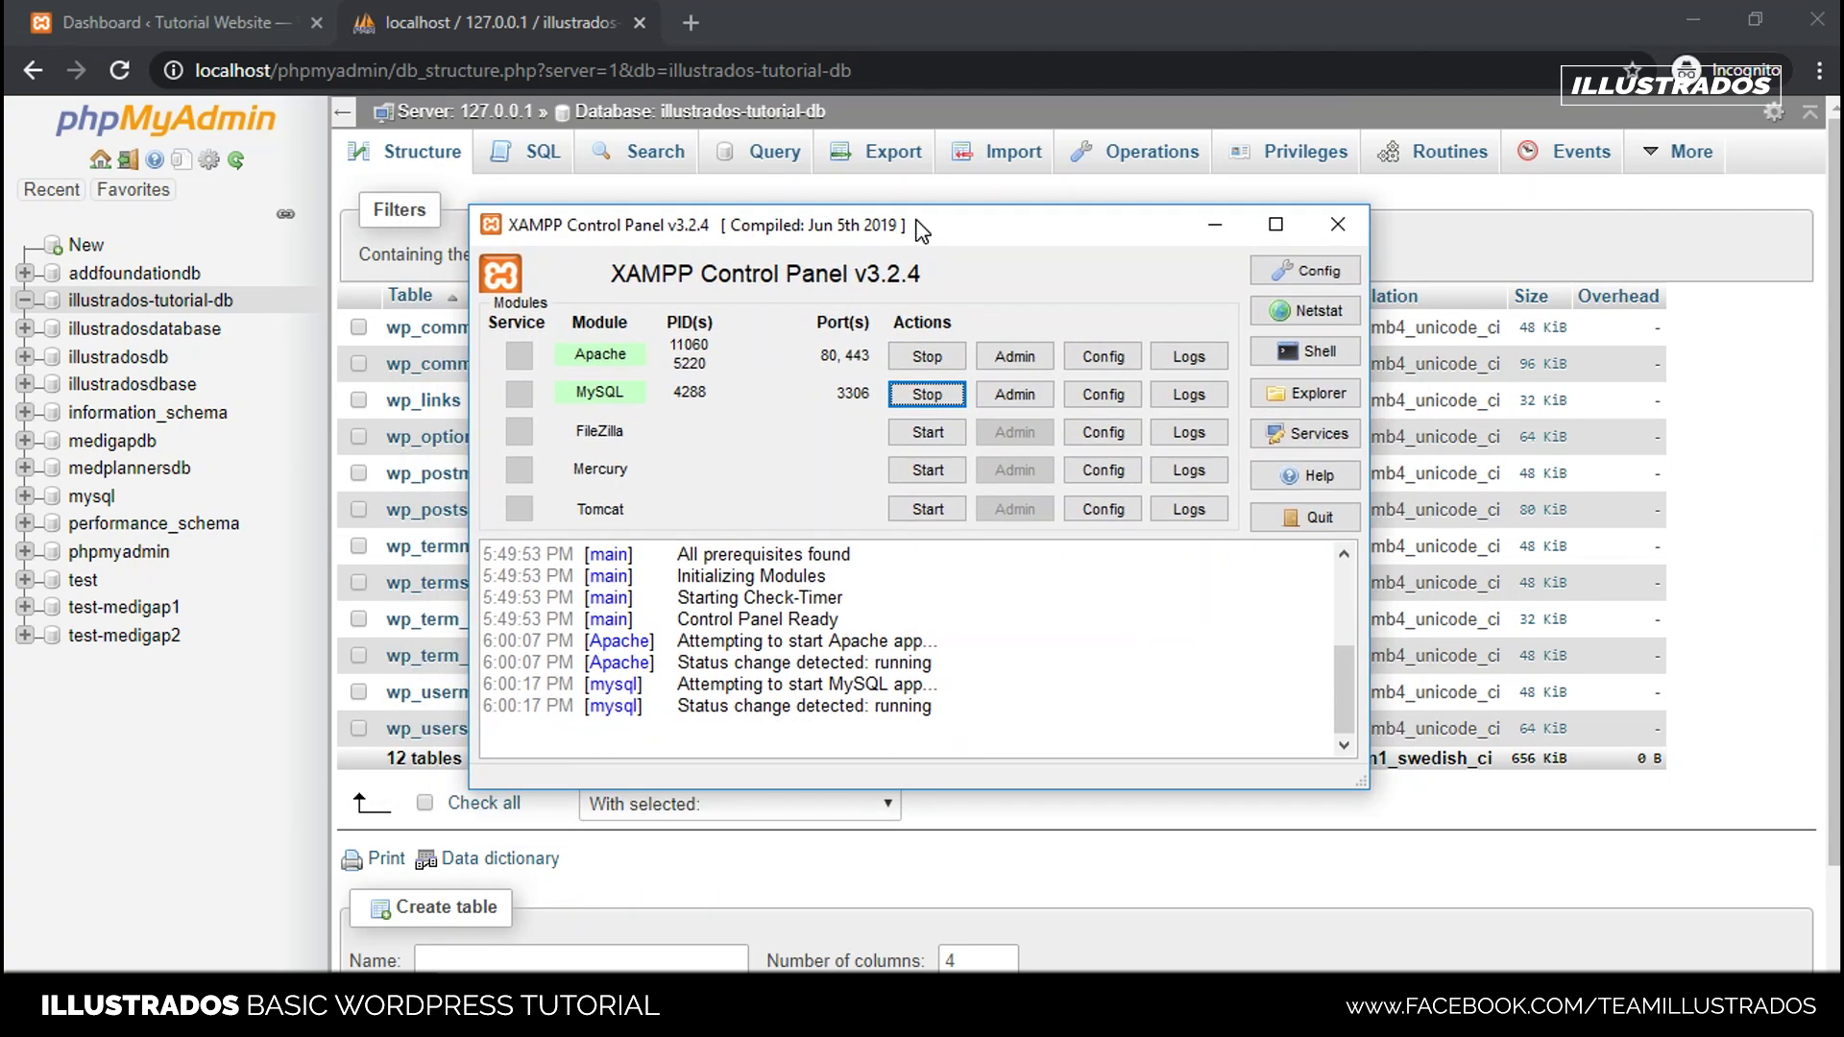
{"action": "left_click_drag", "start_coordinate": [765, 238], "coordinate": [1102, 415]}
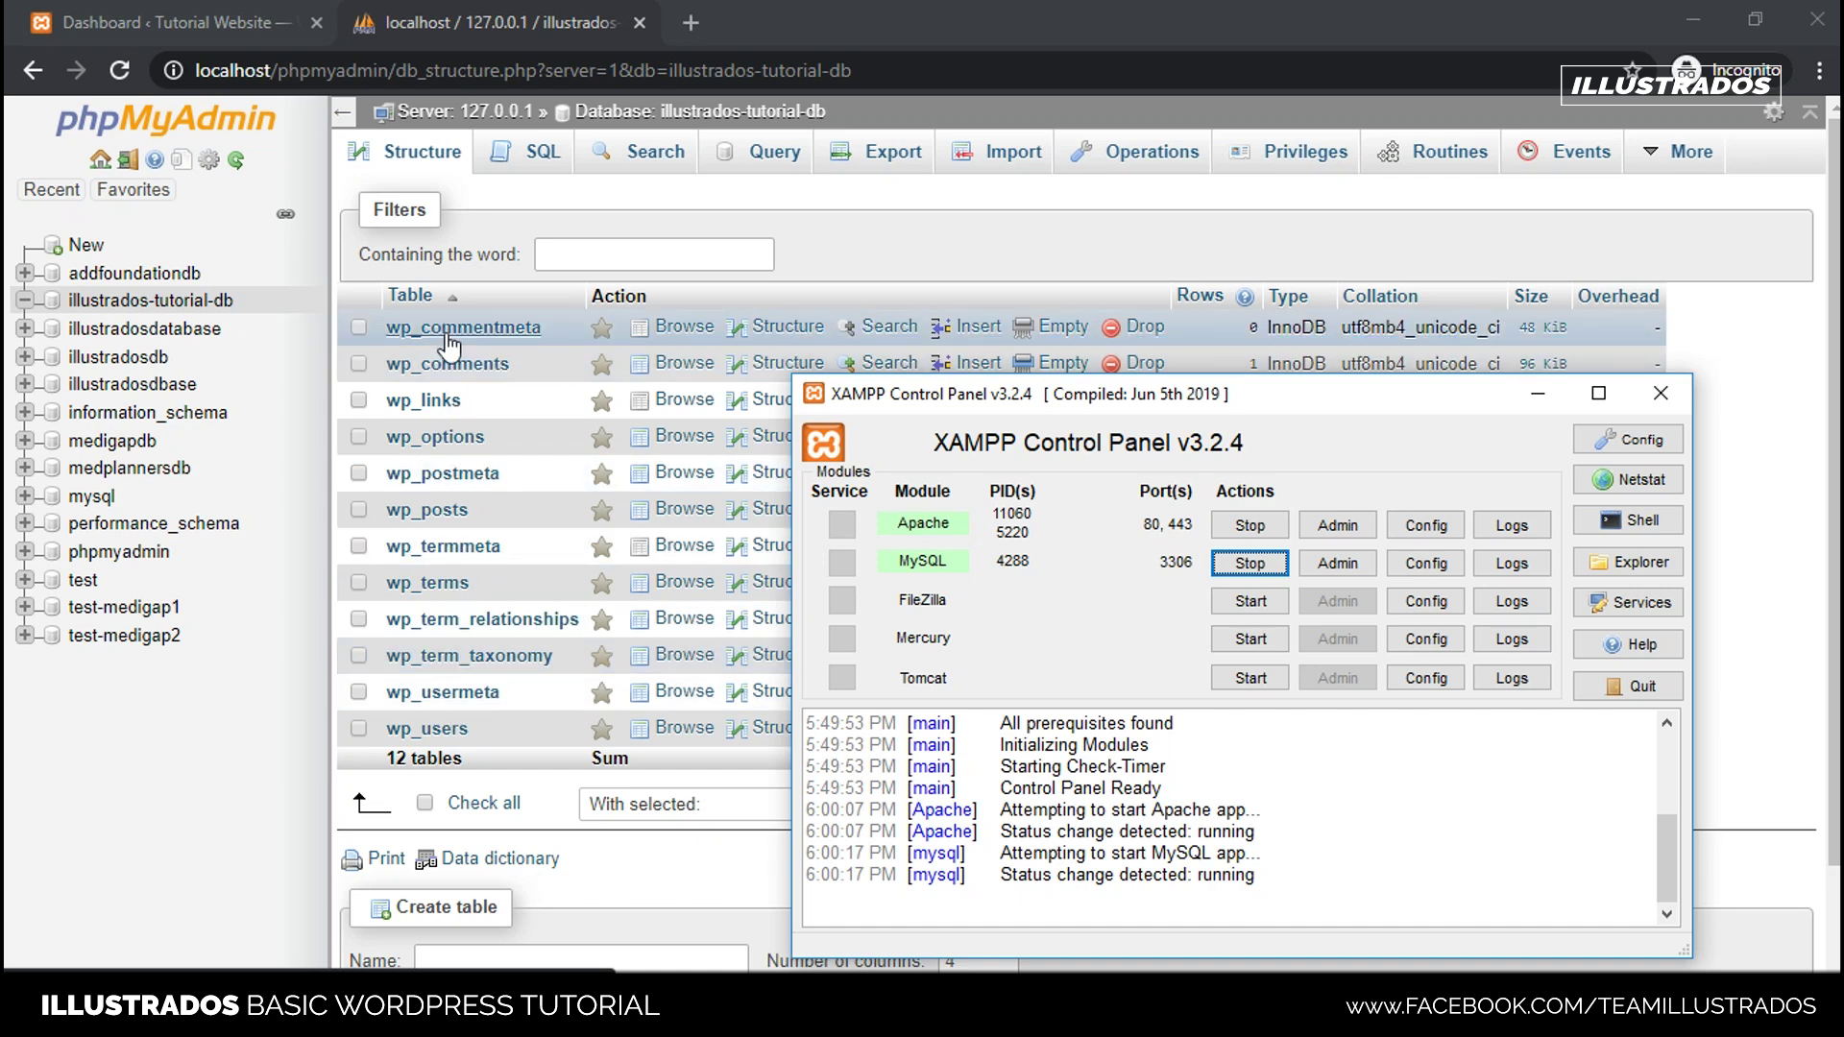
{"action": "left_click_drag", "start_coordinate": [1221, 393], "coordinate": [914, 249]}
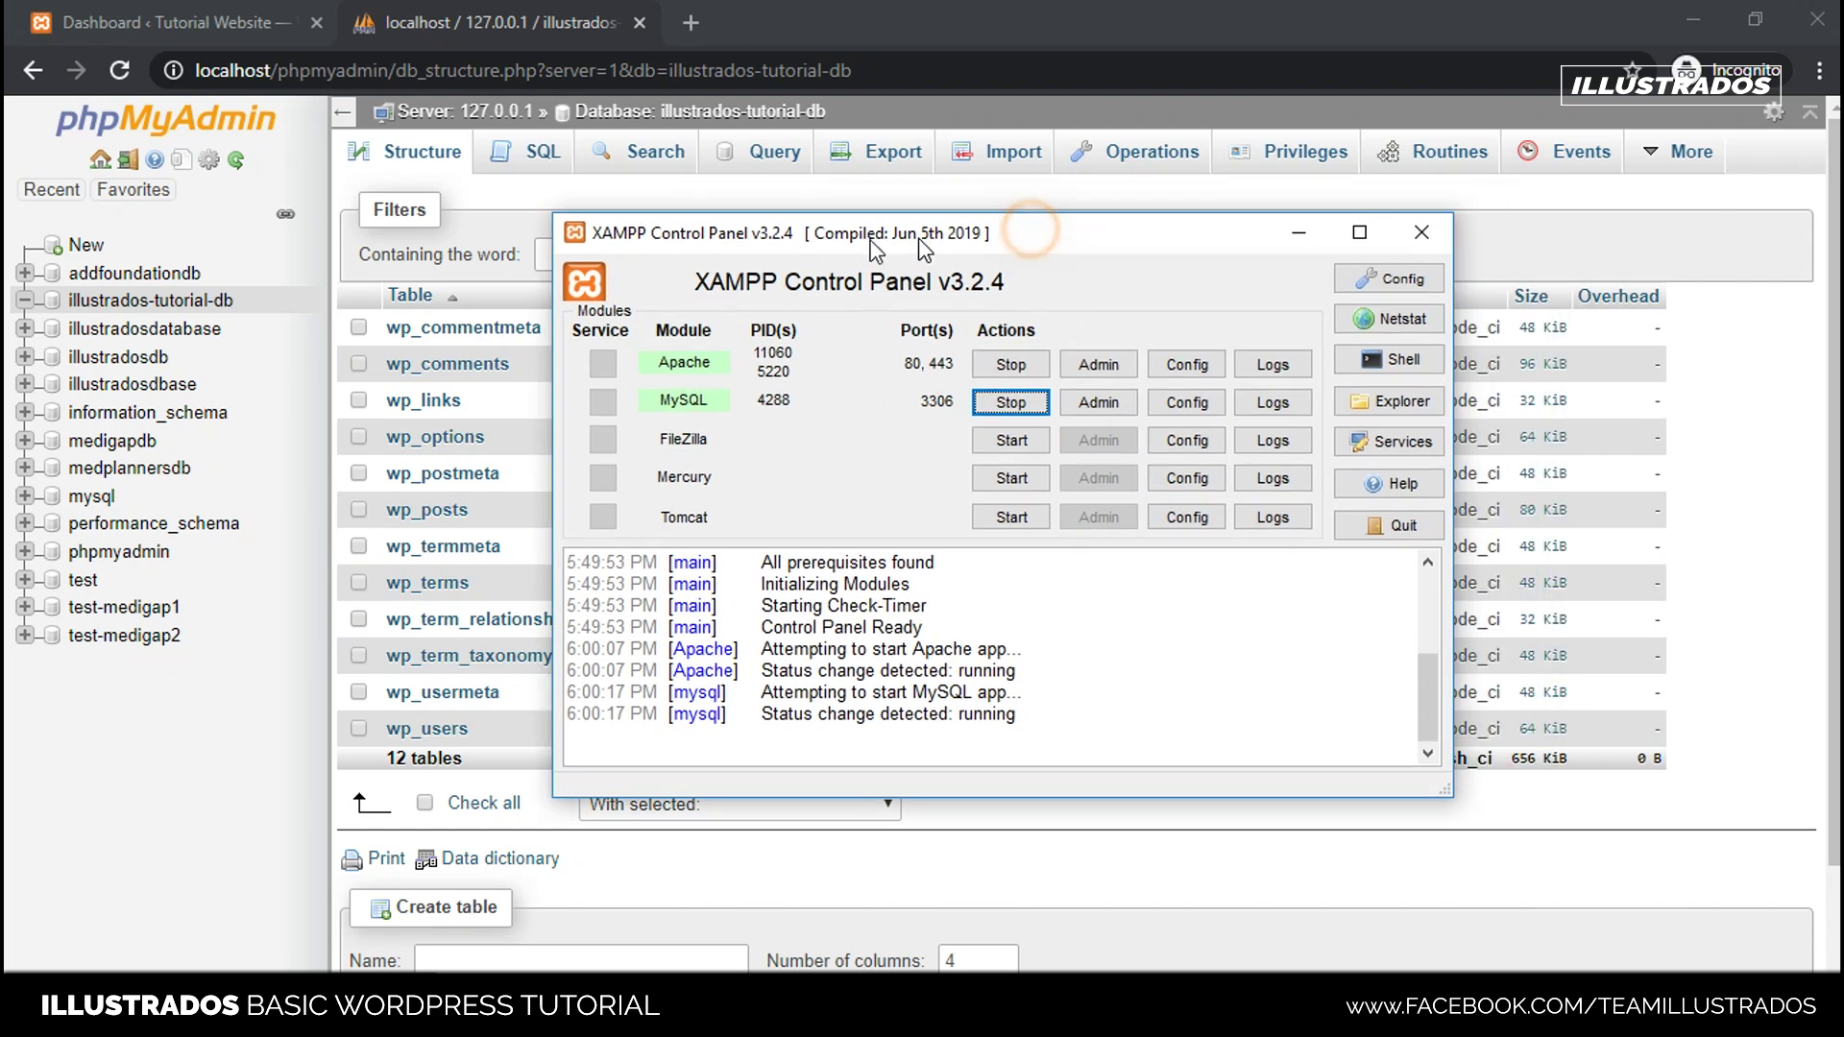
- Bring the Tutorial Website Dashboard back to the front in the browser
{"action": "left_click", "coordinate": [475, 11]}
{"action": "left_click", "coordinate": [172, 24]}
{"action": "scroll", "coordinate": [597, 645], "scroll_direction": "down", "scroll_amount": 3}
{"action": "scroll", "coordinate": [585, 638], "scroll_direction": "up", "scroll_amount": 3}
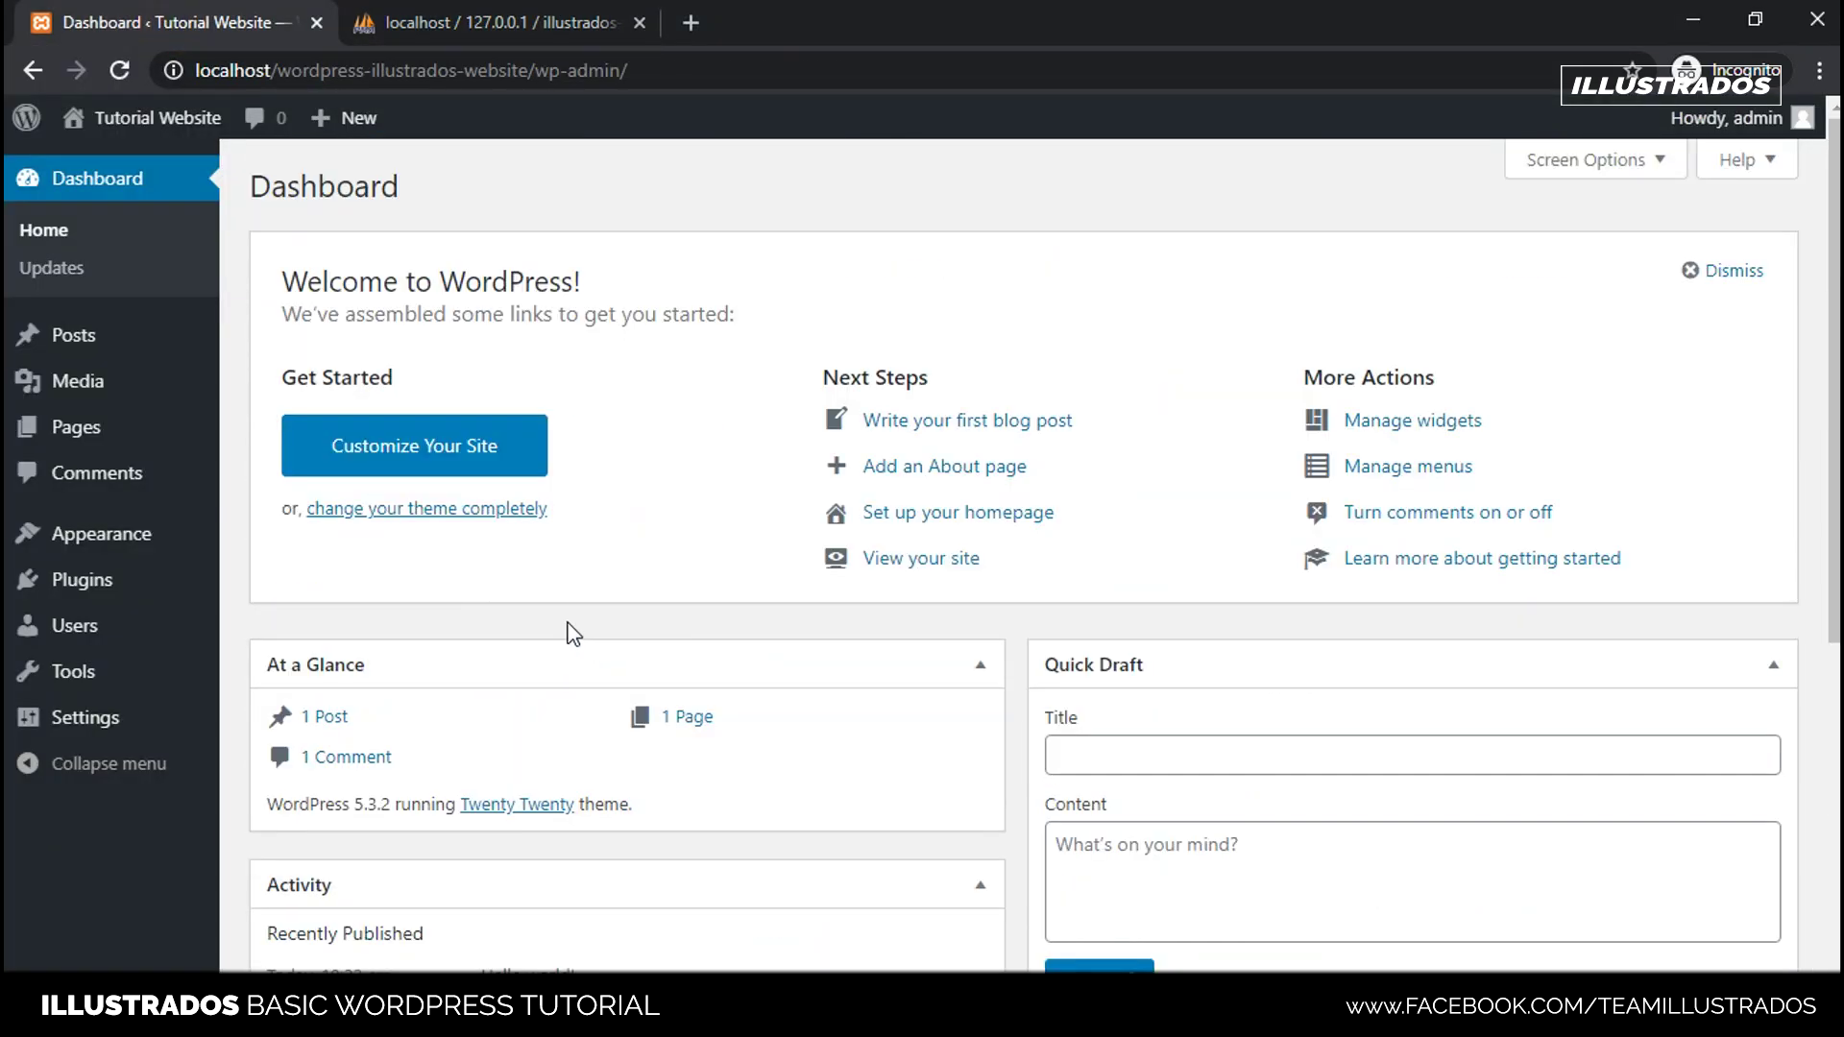